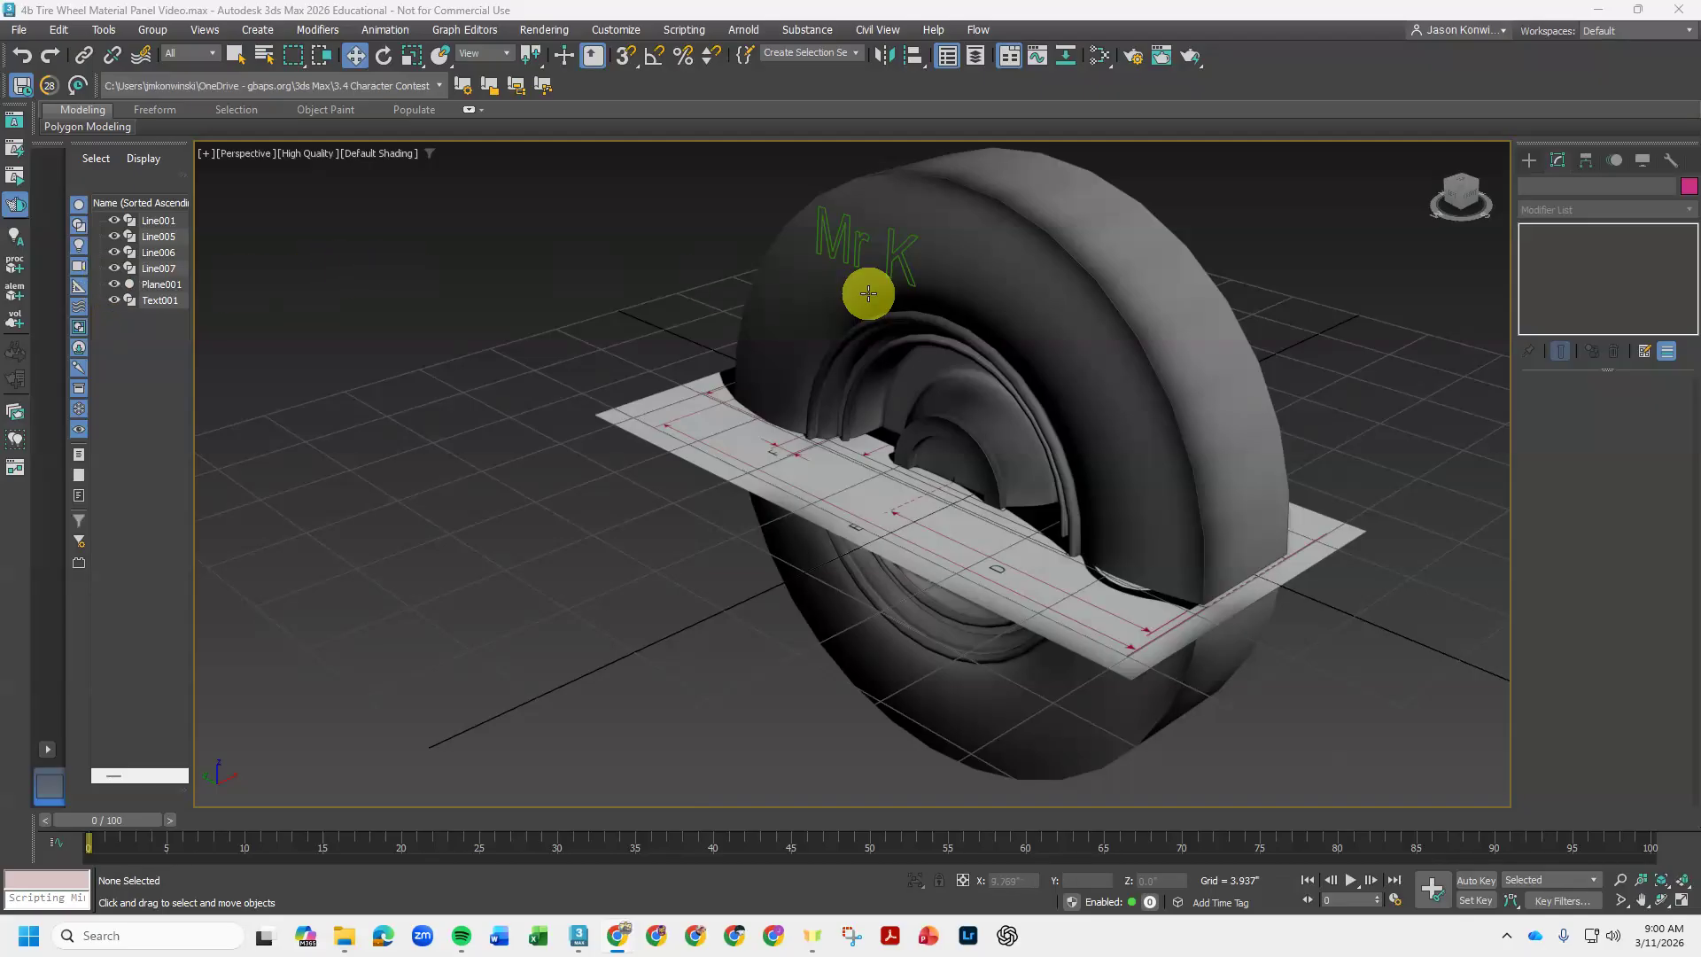
- Delete the 3D tire and wheel model and view the cross-section reference plane from the top
left_click(1085, 353)
key("Delete")
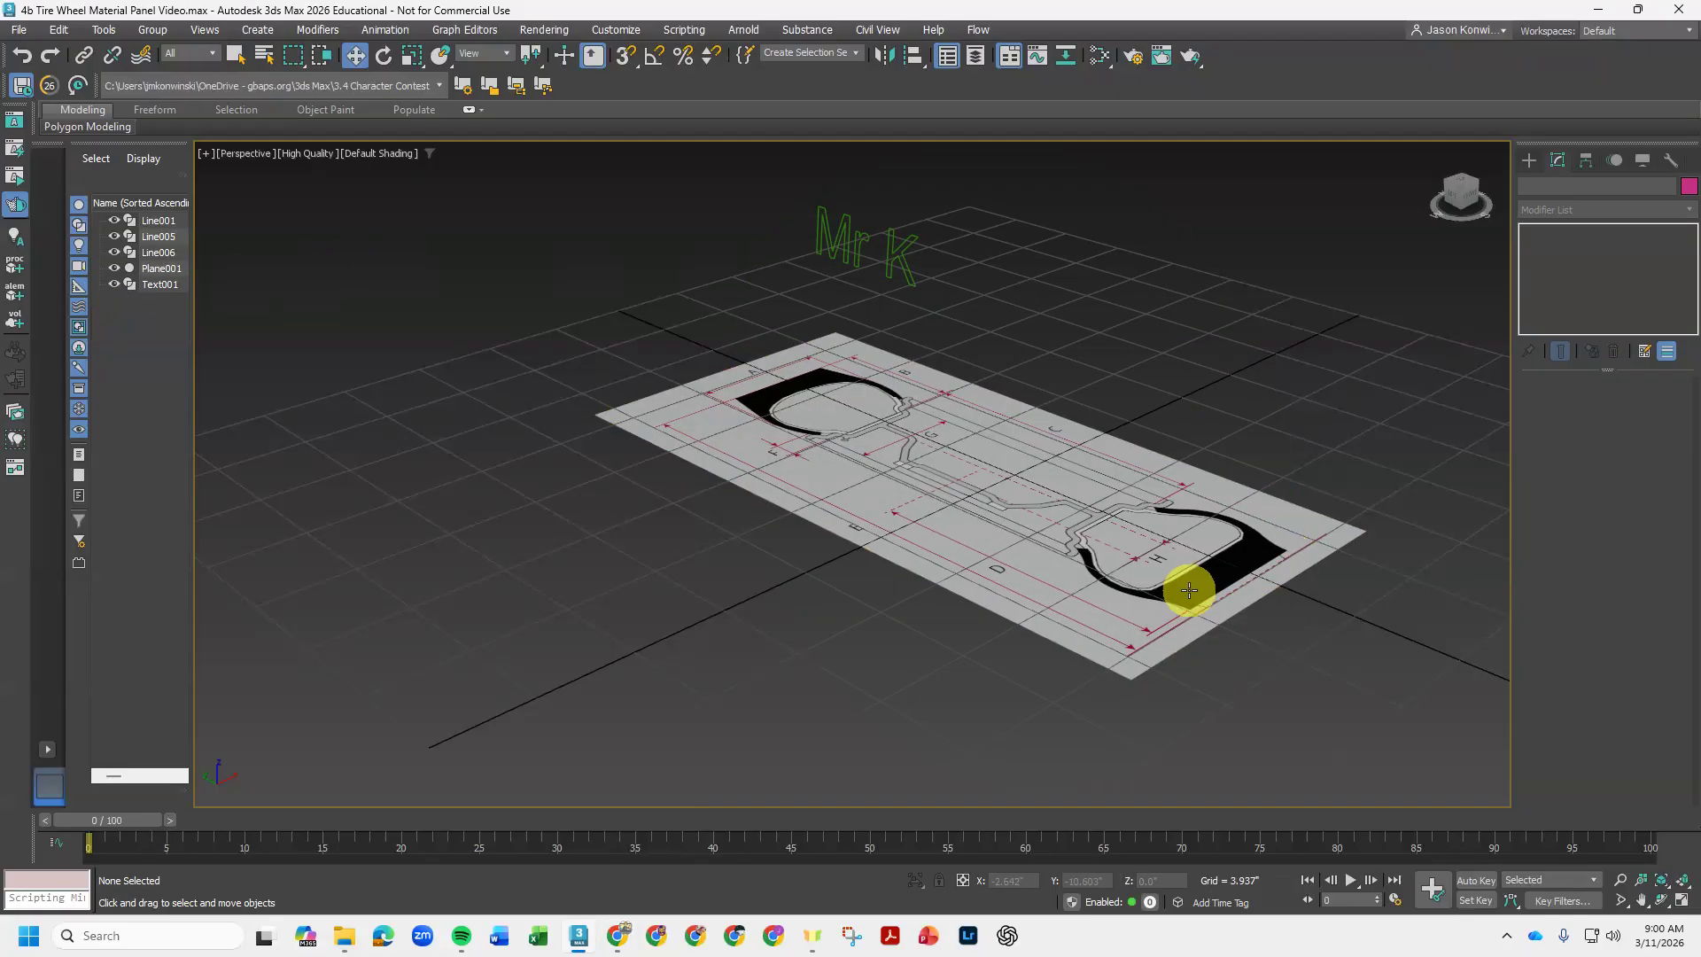
scroll(1219, 576, "up", 5)
middle_click_drag(1219, 577, 1188, 520, "alt")
left_click(1466, 191)
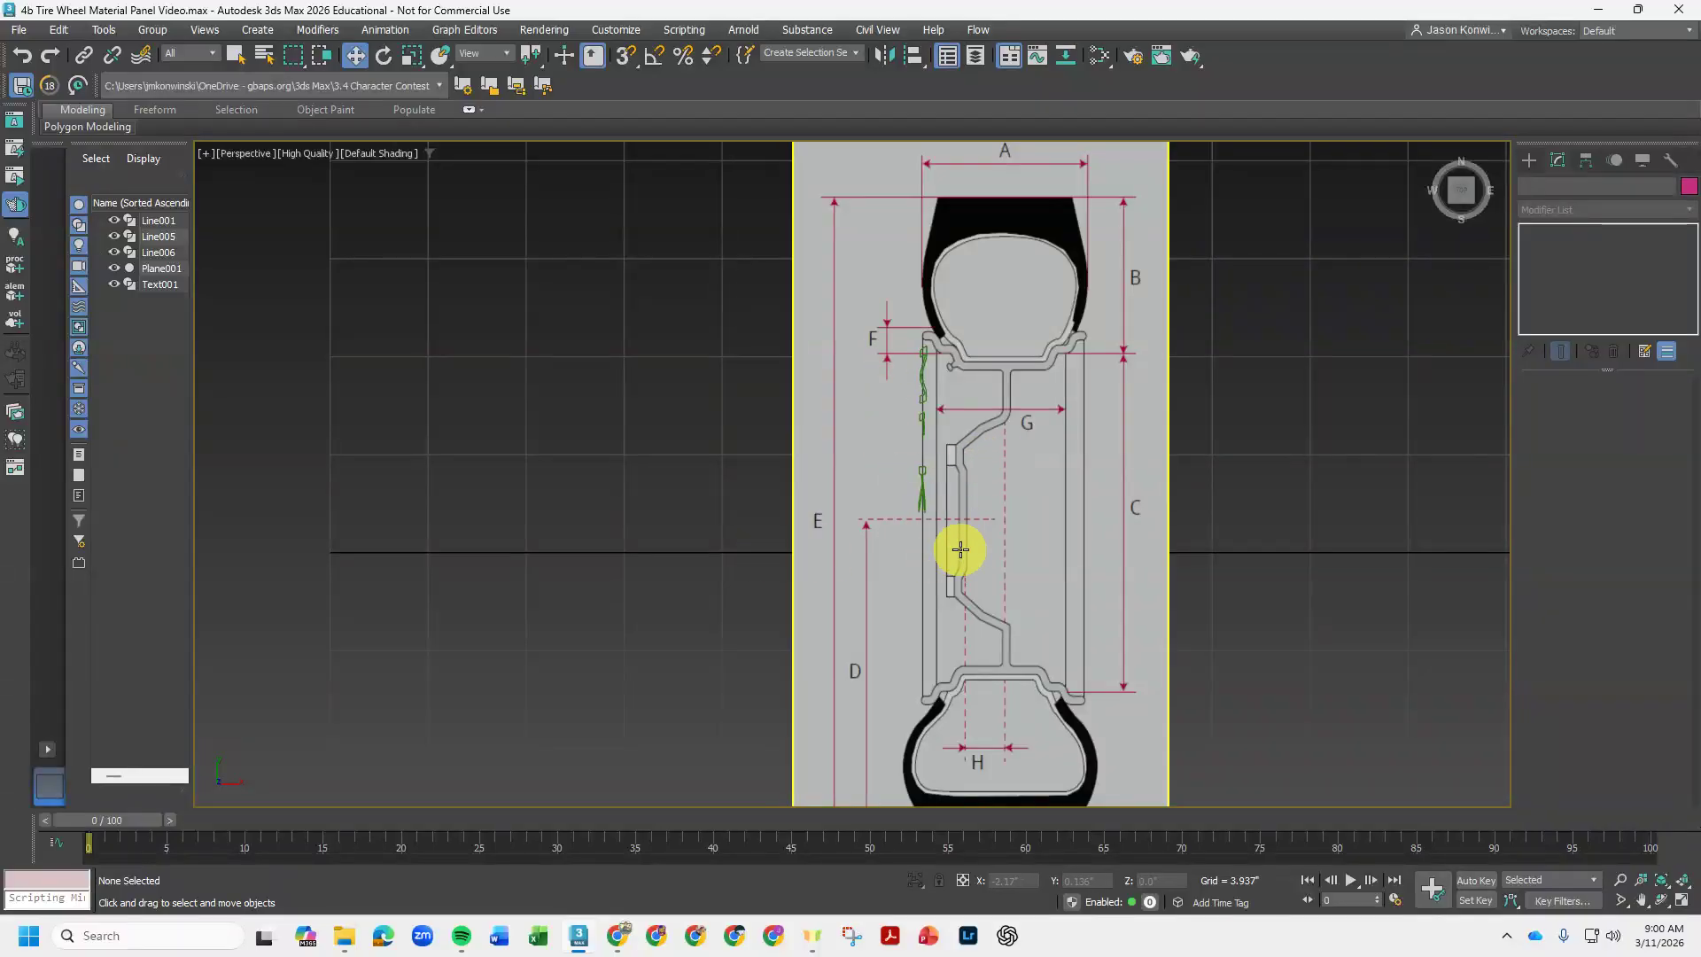
- Draw a plane about 21.9" long and 11.4" wide in the empty area beside the cross-section reference plane
middle_click_drag(939, 558, 1500, 509)
scroll(1368, 496, "down", 2)
middle_click_drag(1317, 505, 1369, 502)
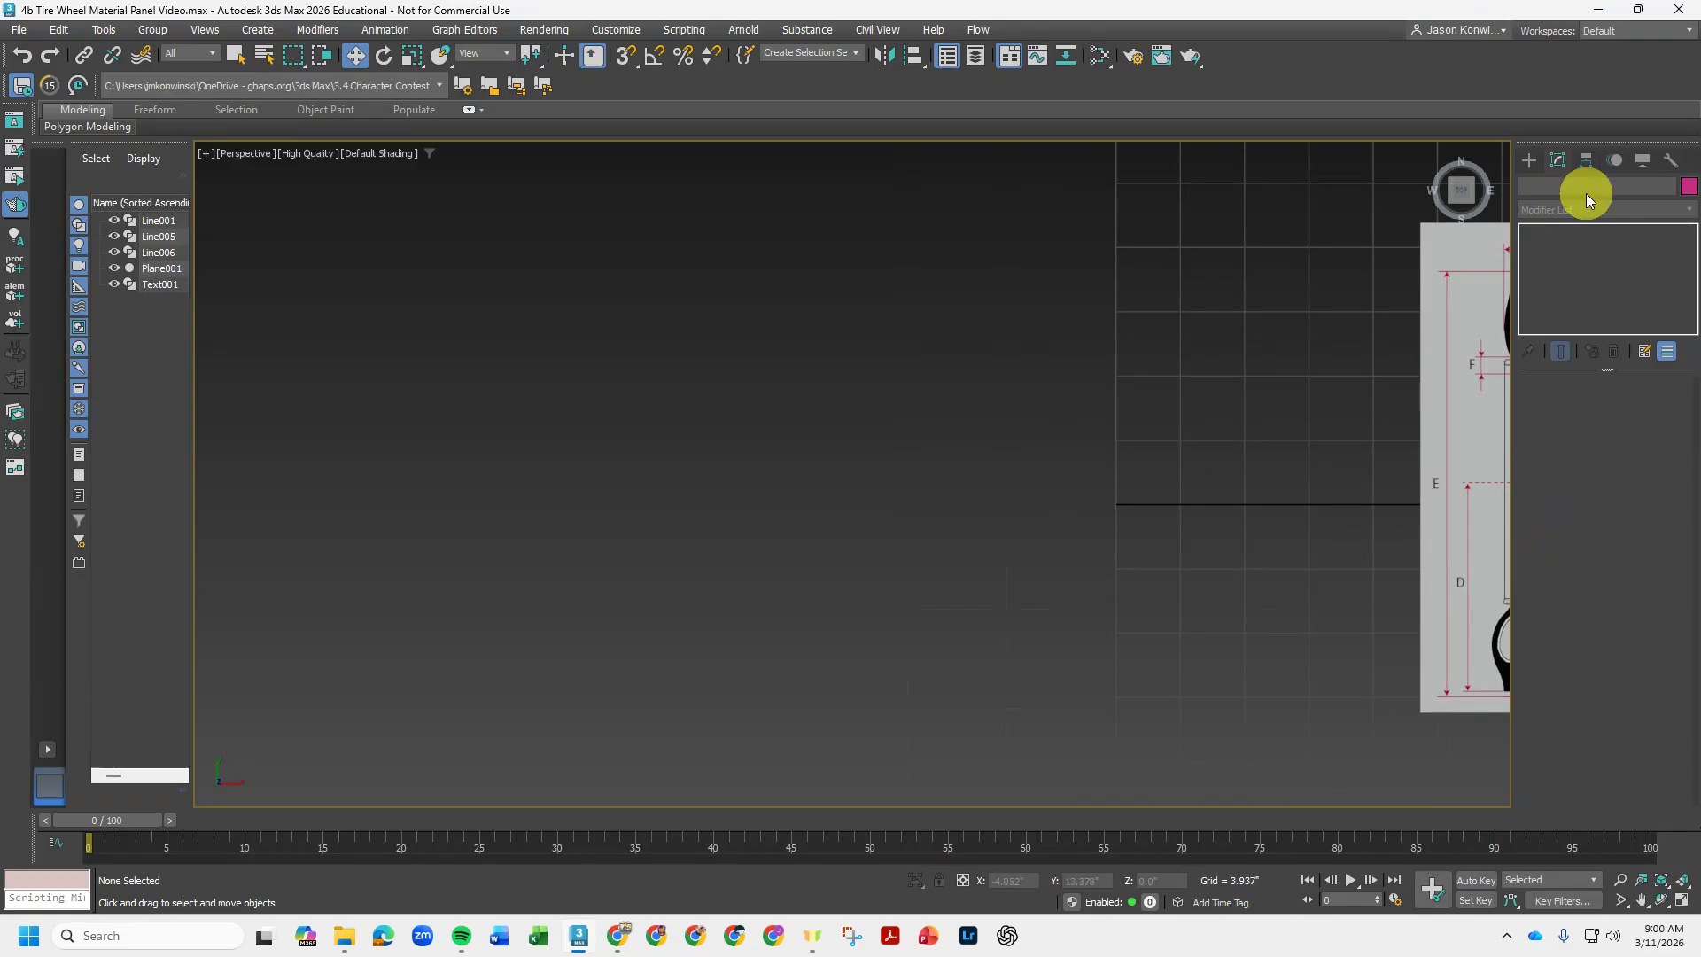
left_click(1529, 160)
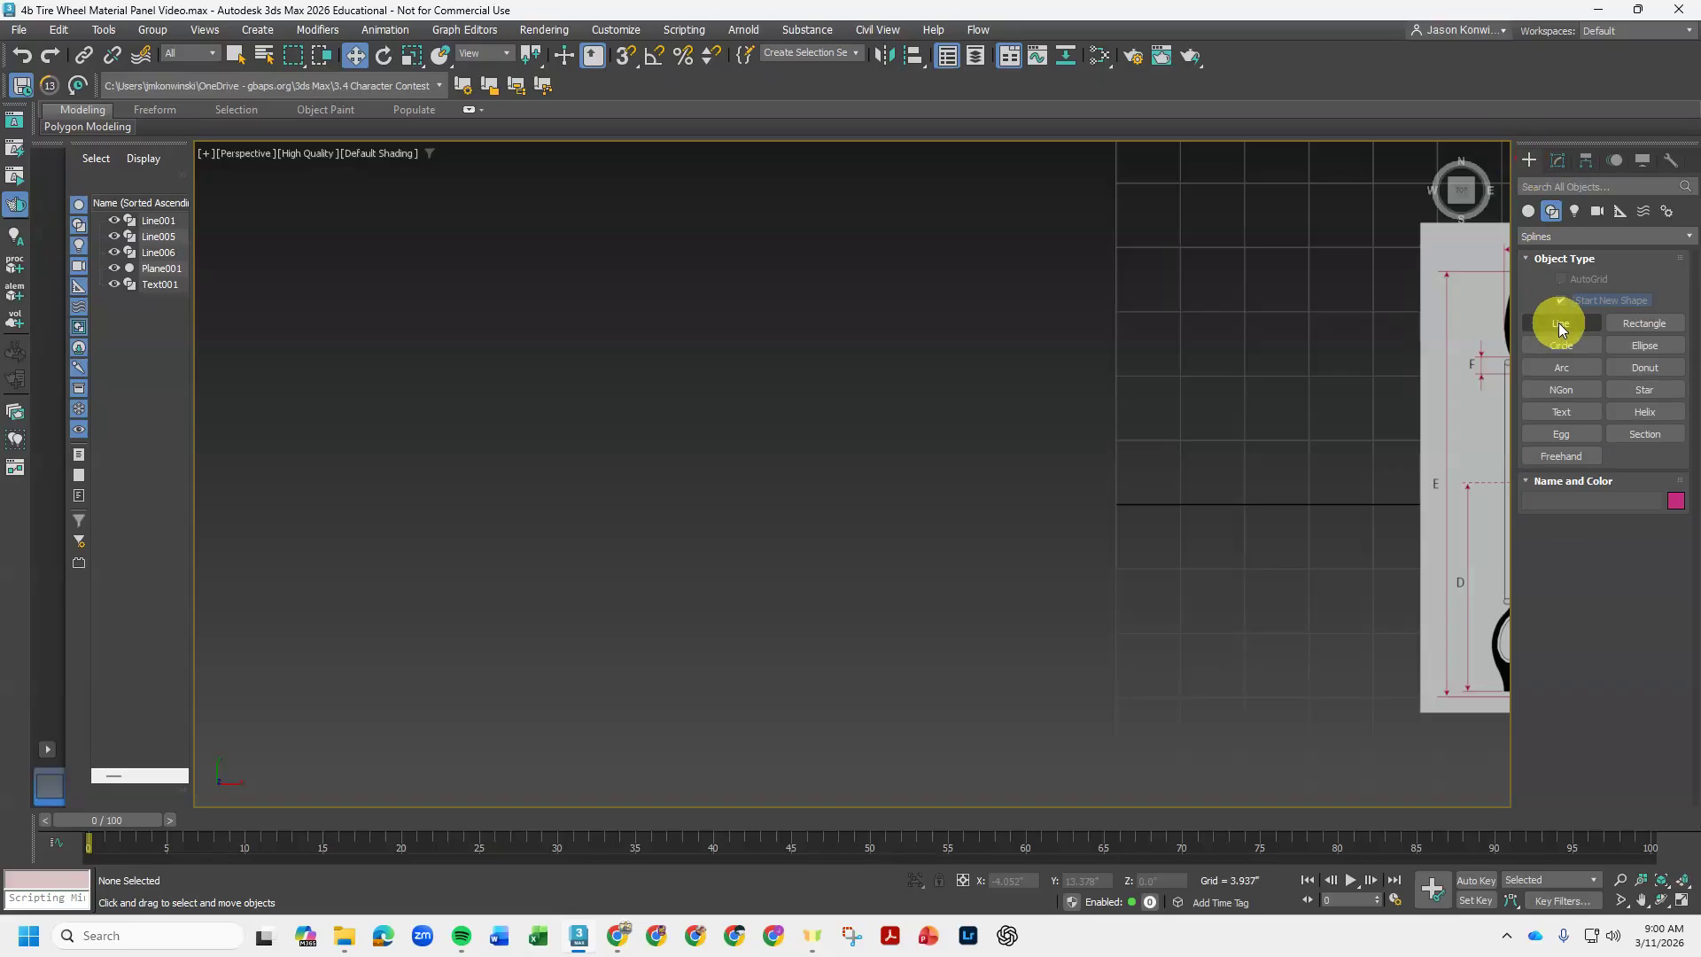
left_click(1528, 212)
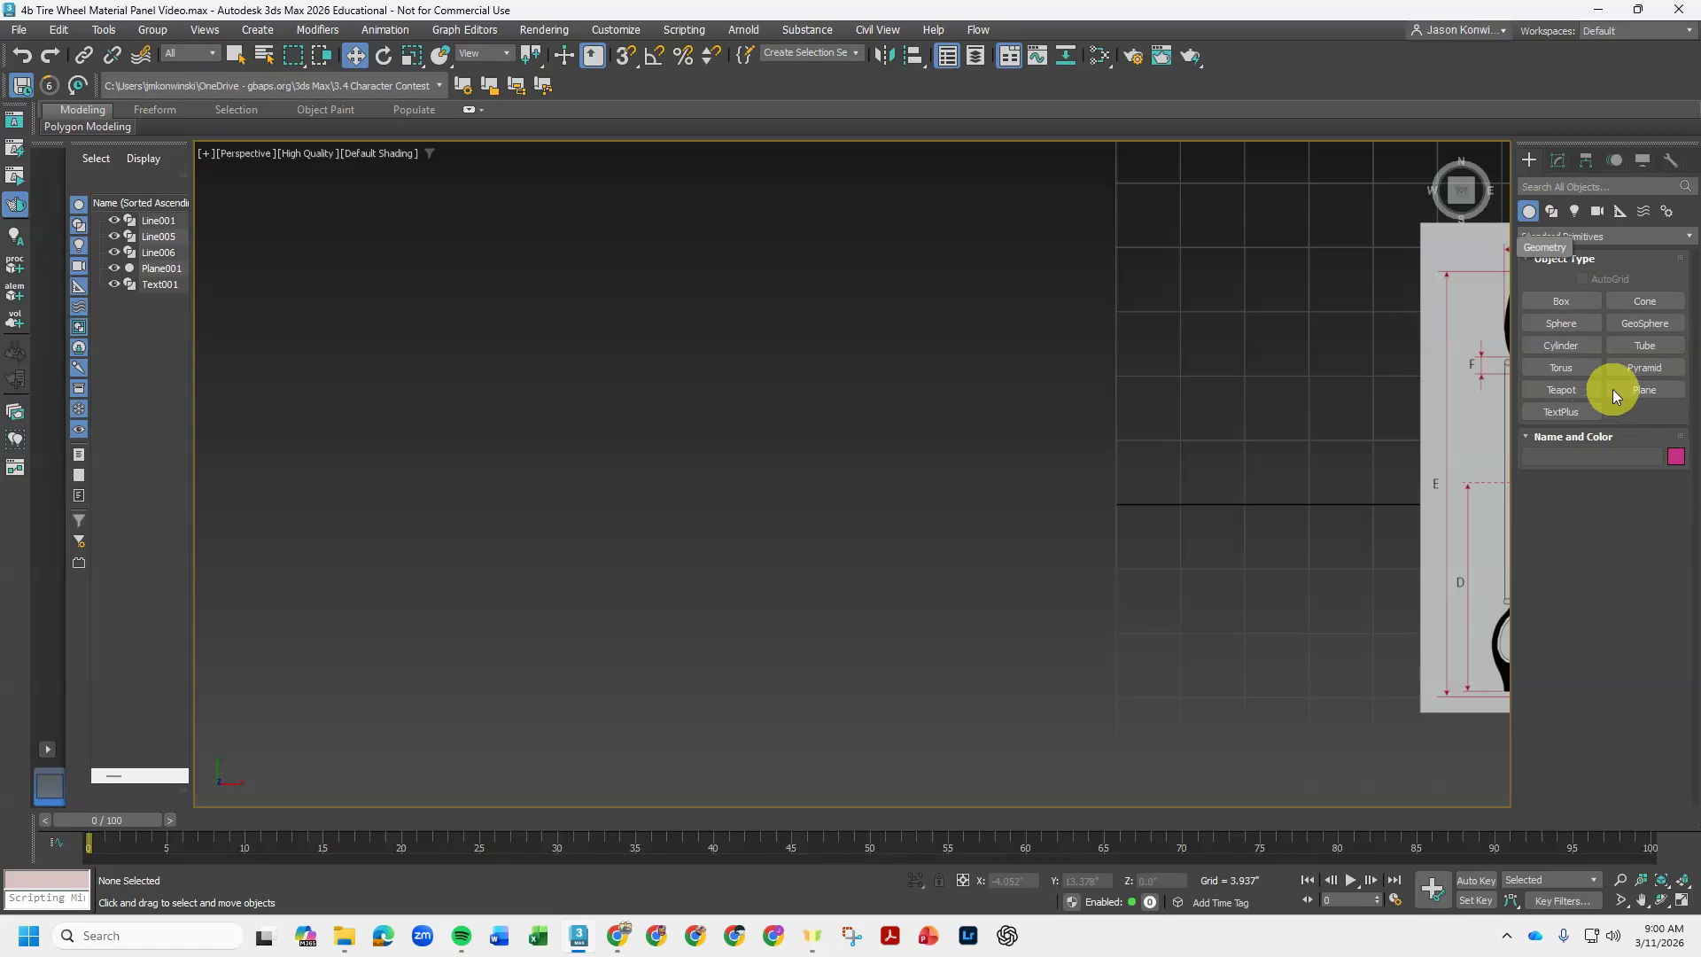
left_click(1640, 395)
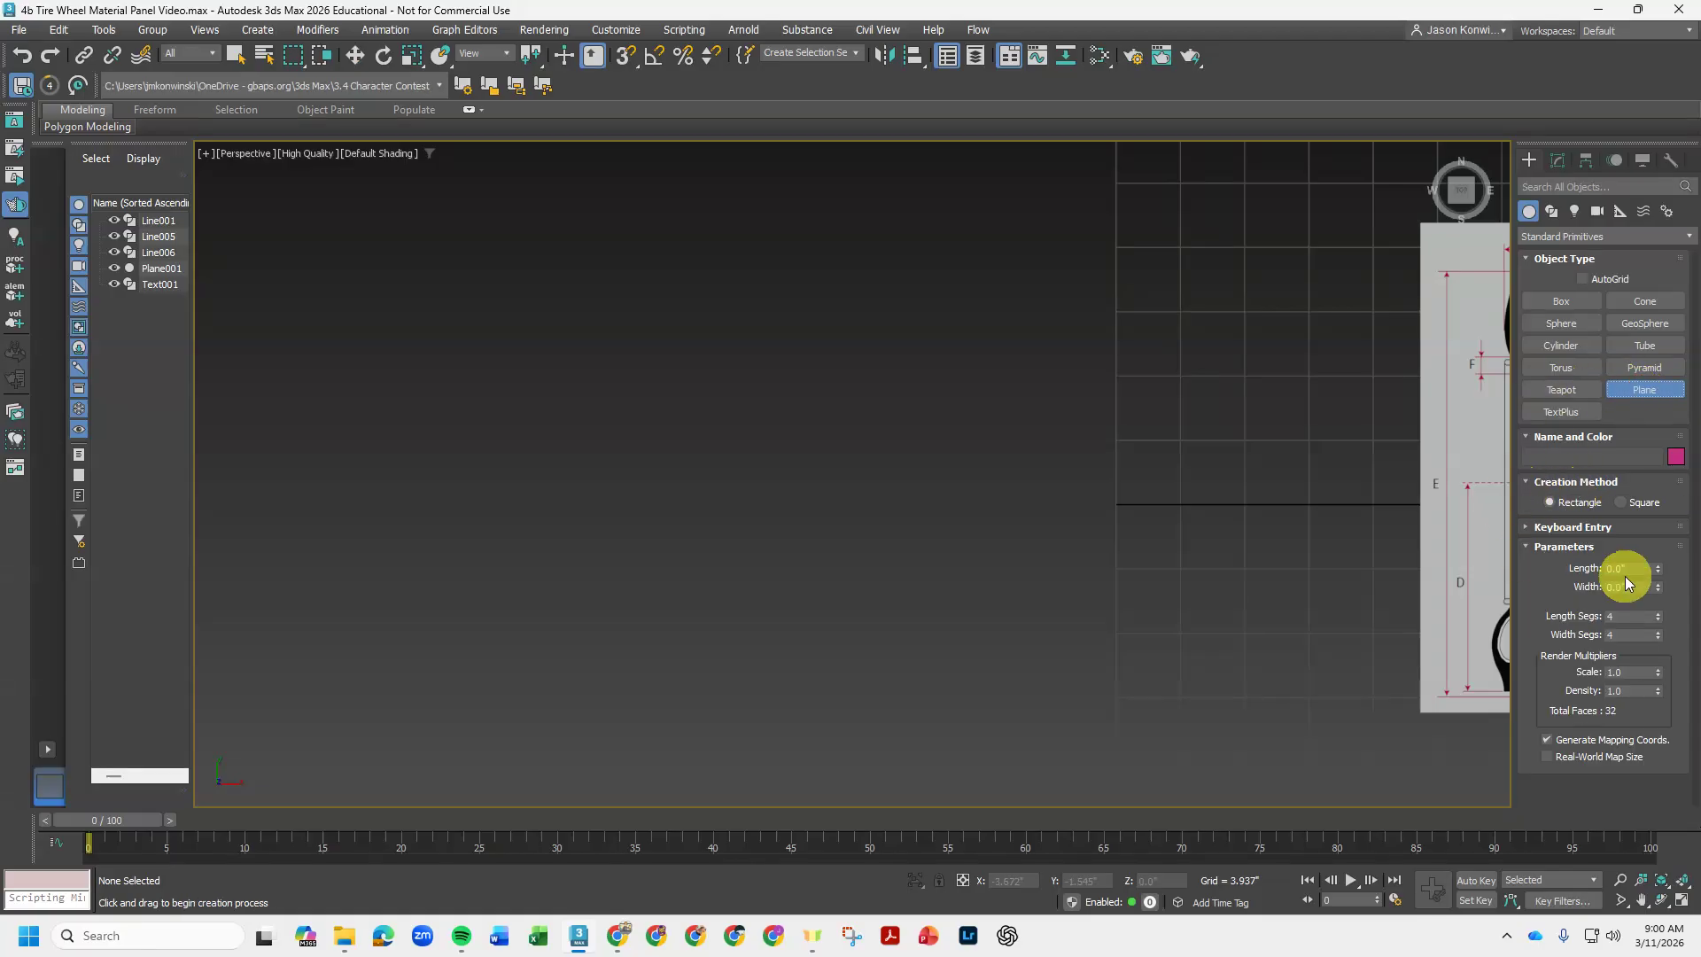
left_click_drag(1126, 220, 1307, 577)
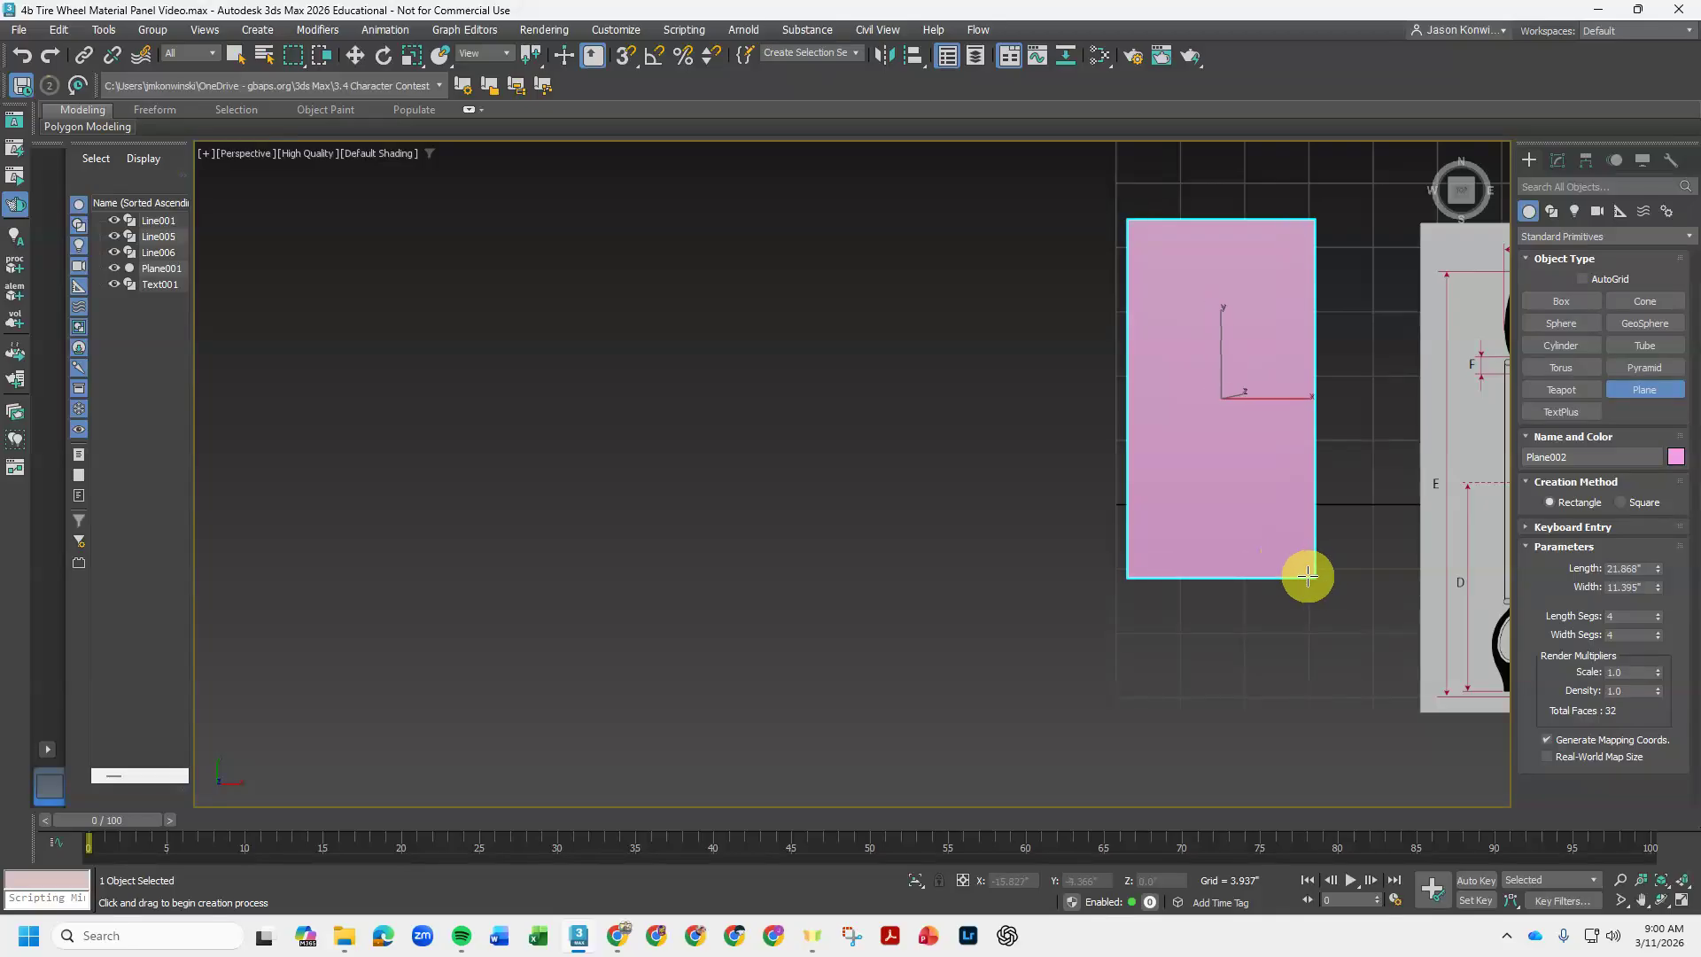
- Set the new plane's length to 30" and its width to 15"
double_click(1646, 568)
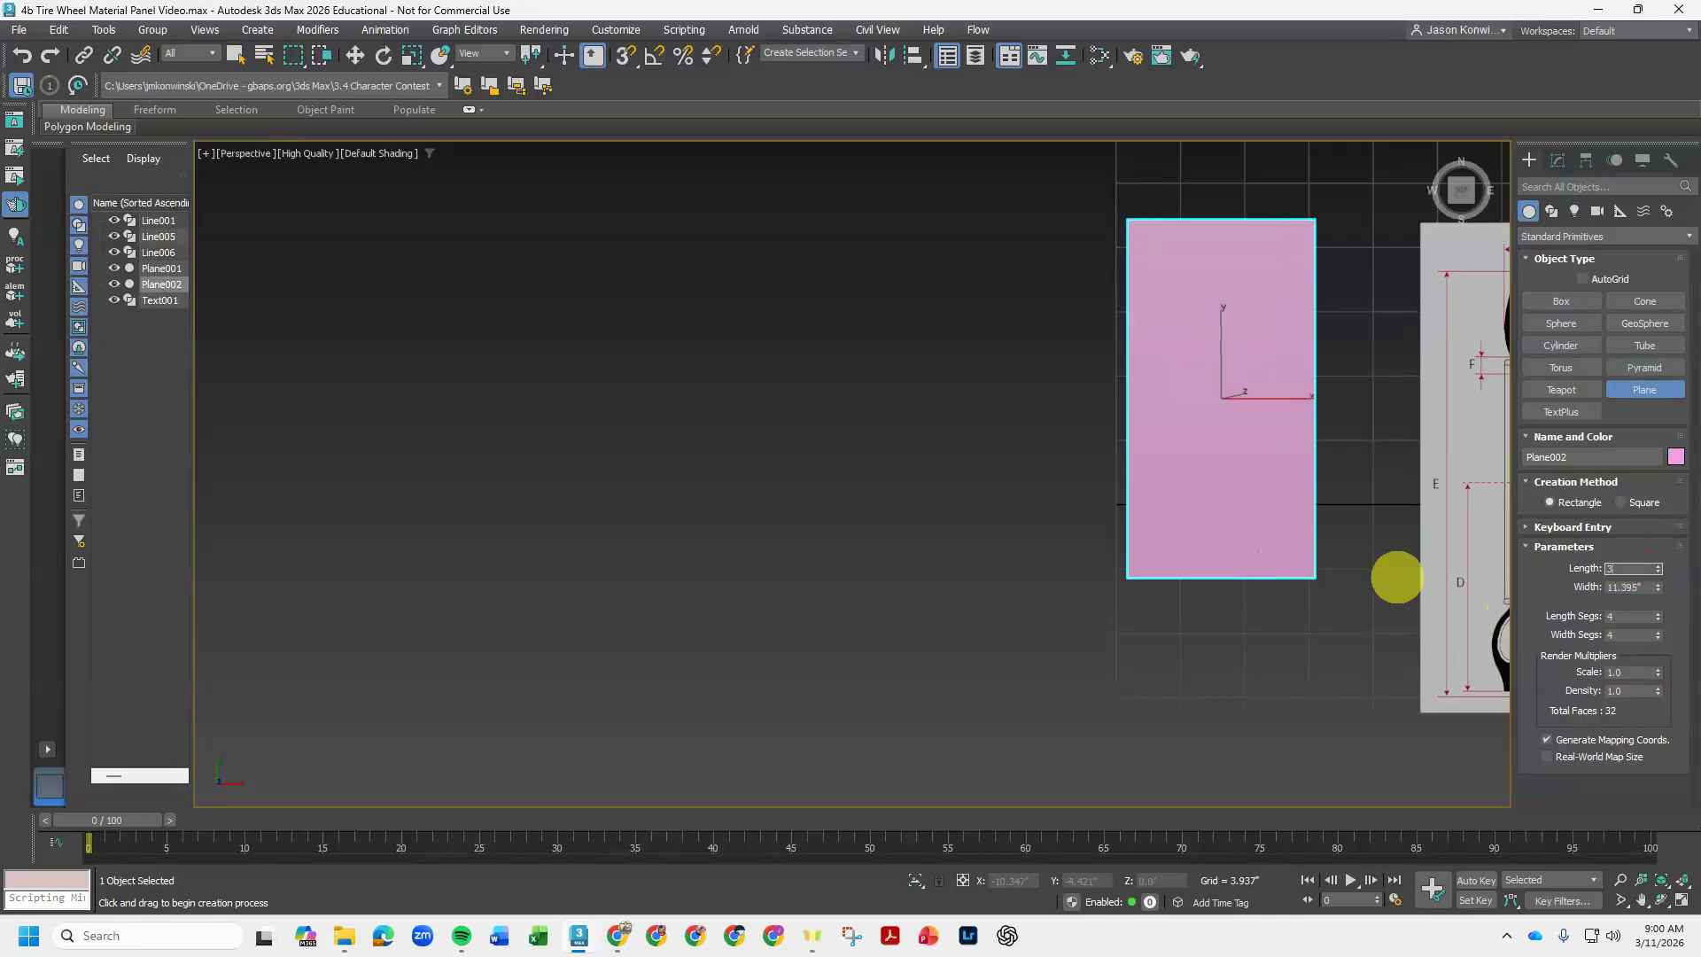
type("30")
double_click(1629, 586)
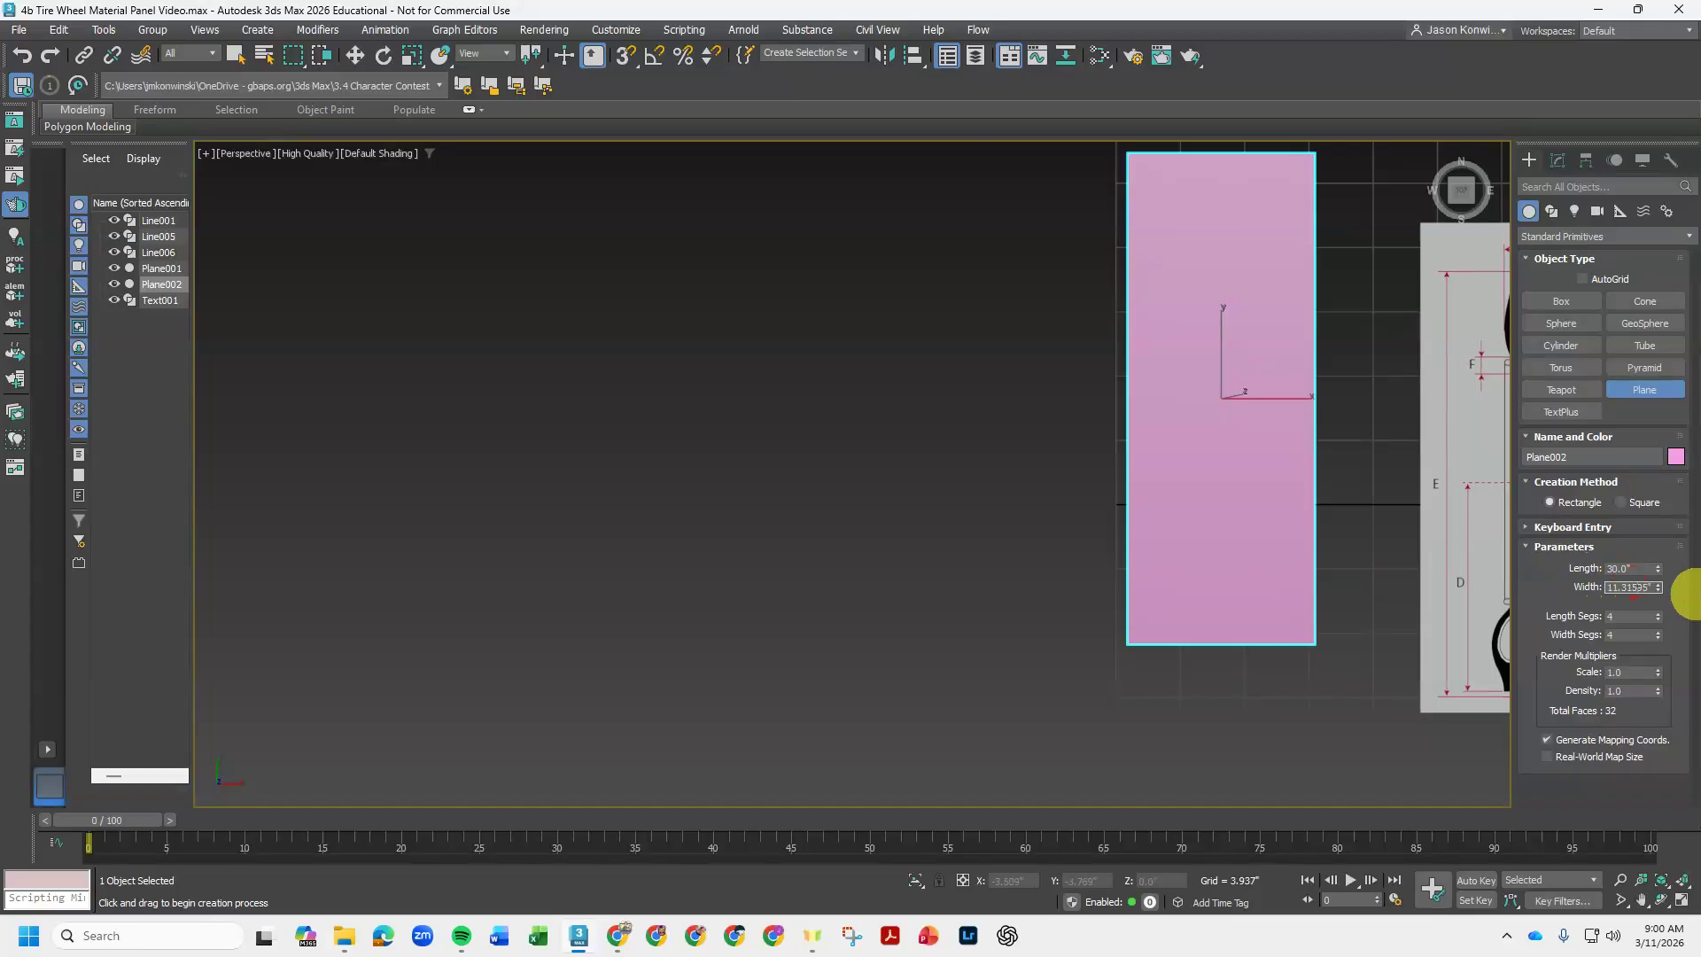
left_click(1653, 597)
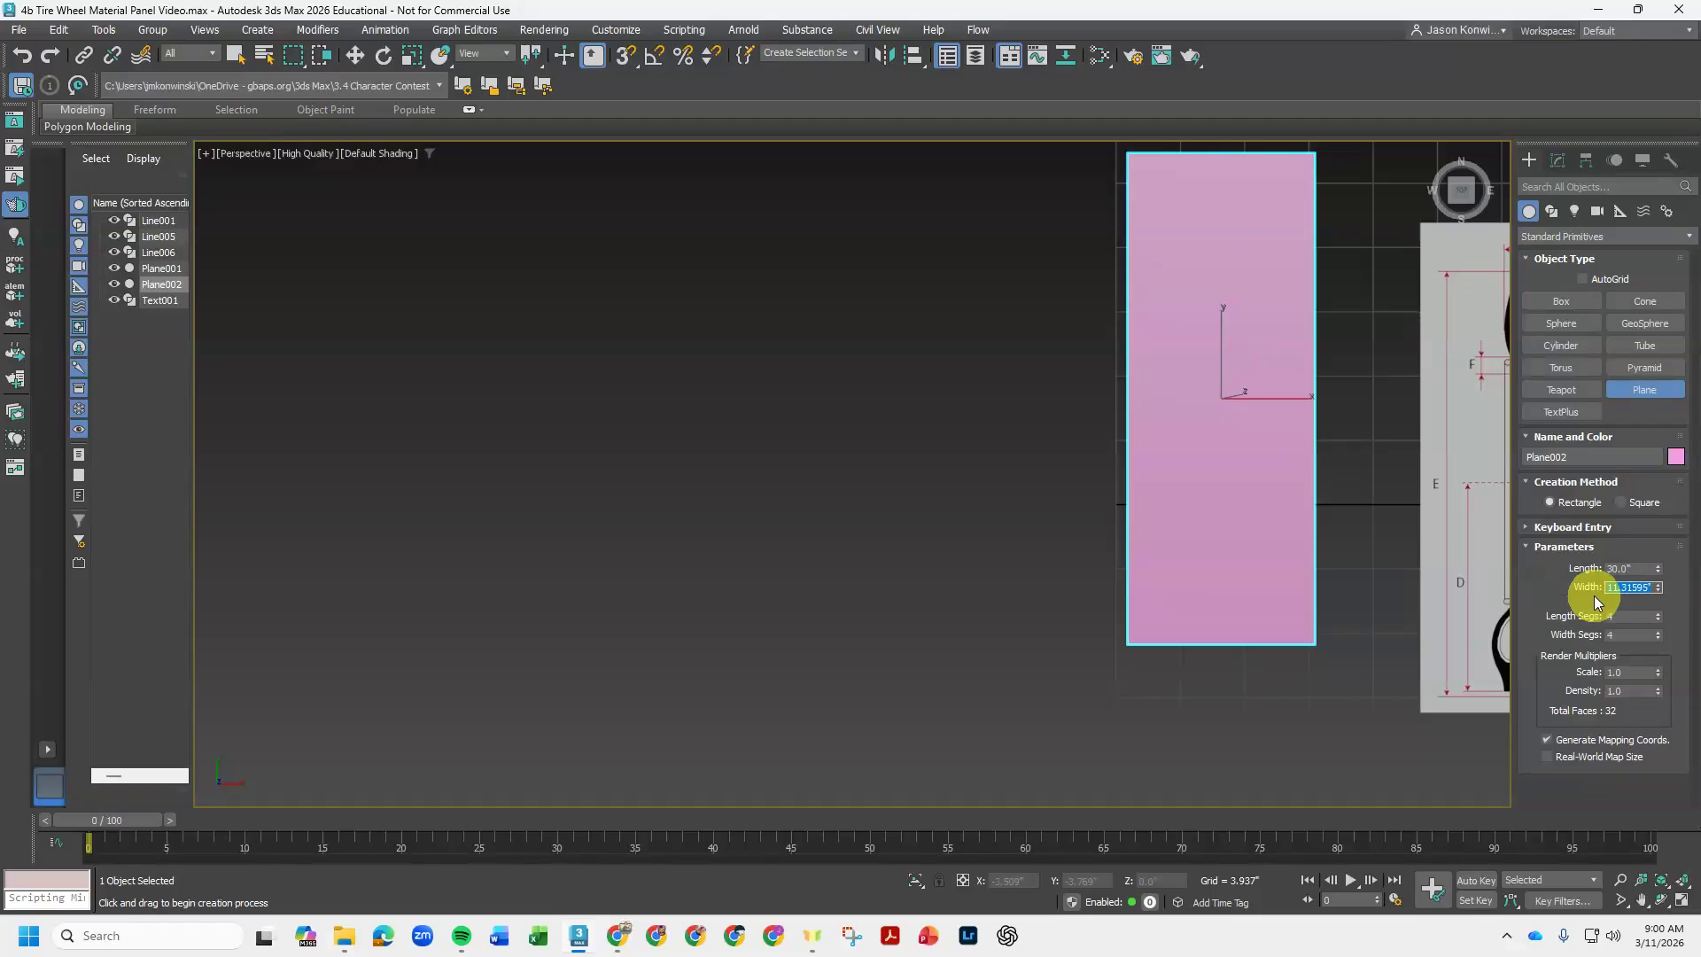
key("Return")
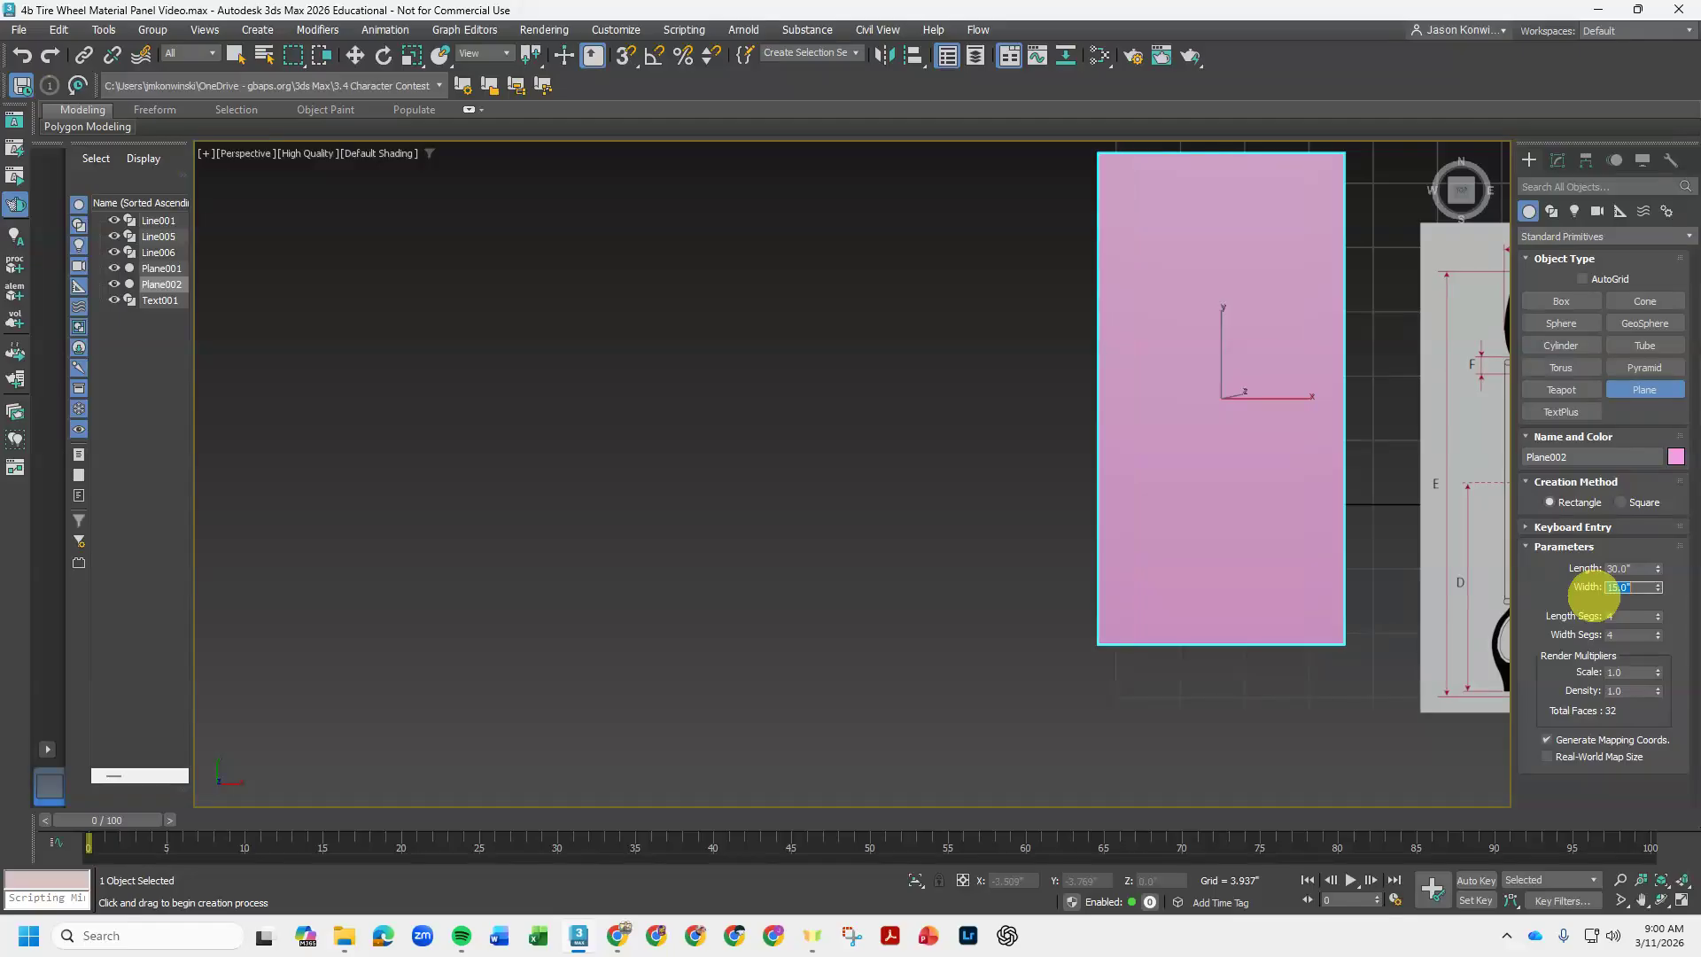
- Move the new plane along Y and X so it lines up next to the existing reference plane
middle_click_drag(1219, 390, 1166, 398)
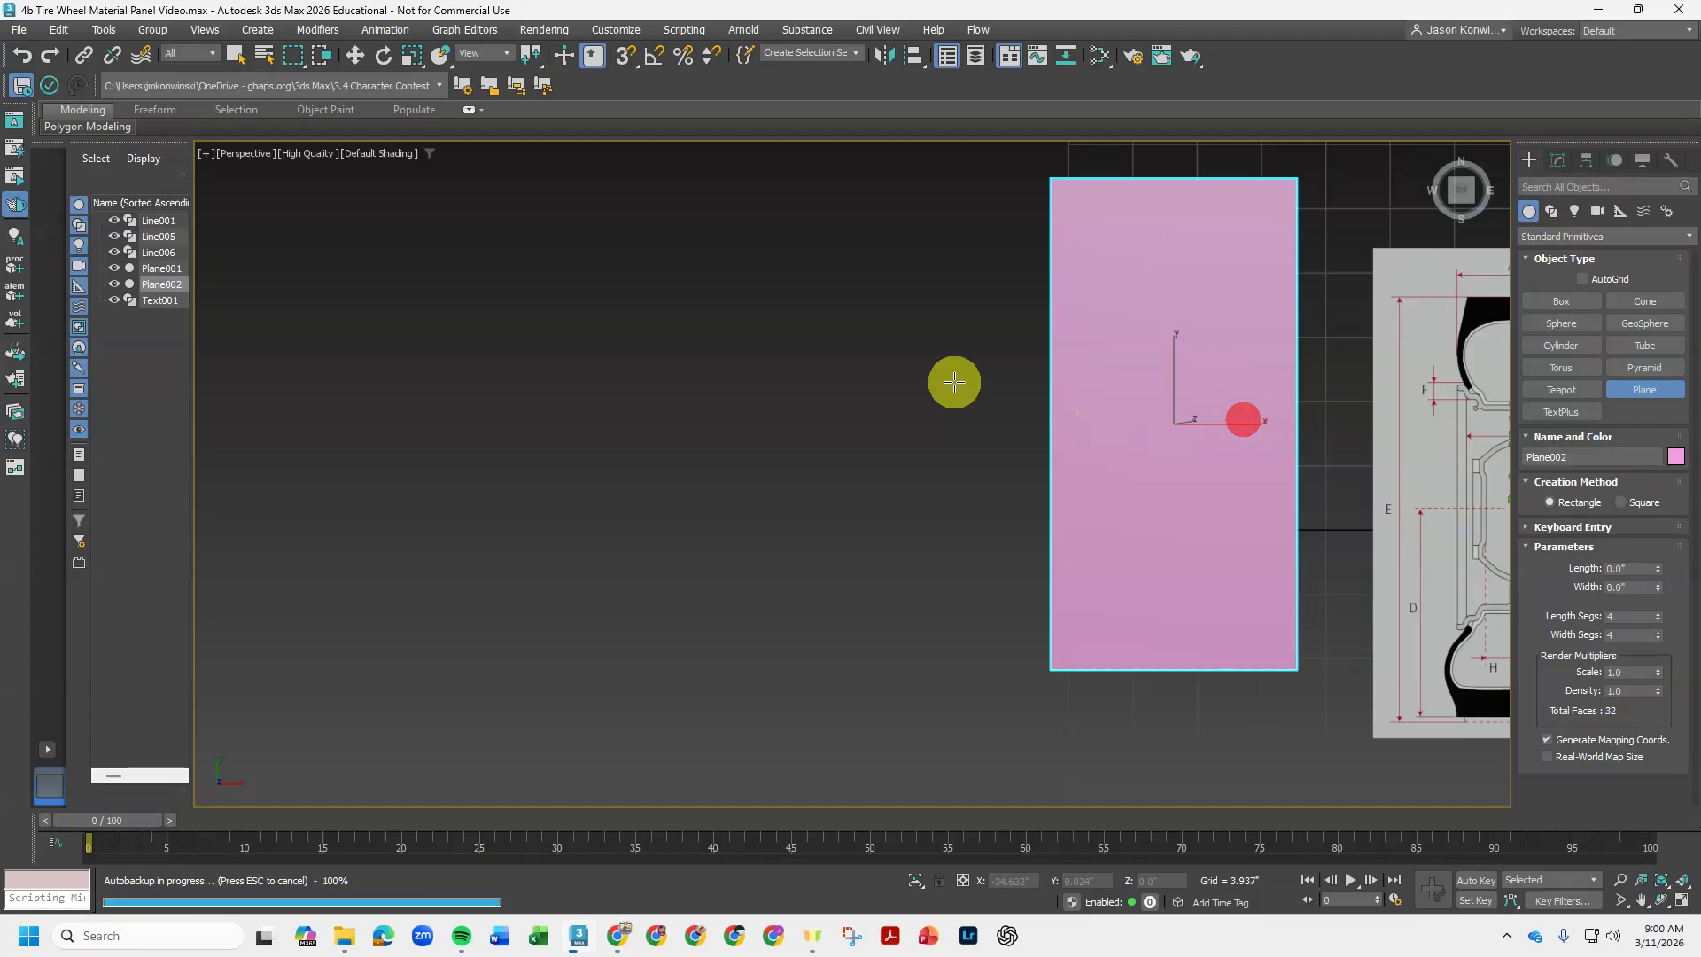
left_click(355, 56)
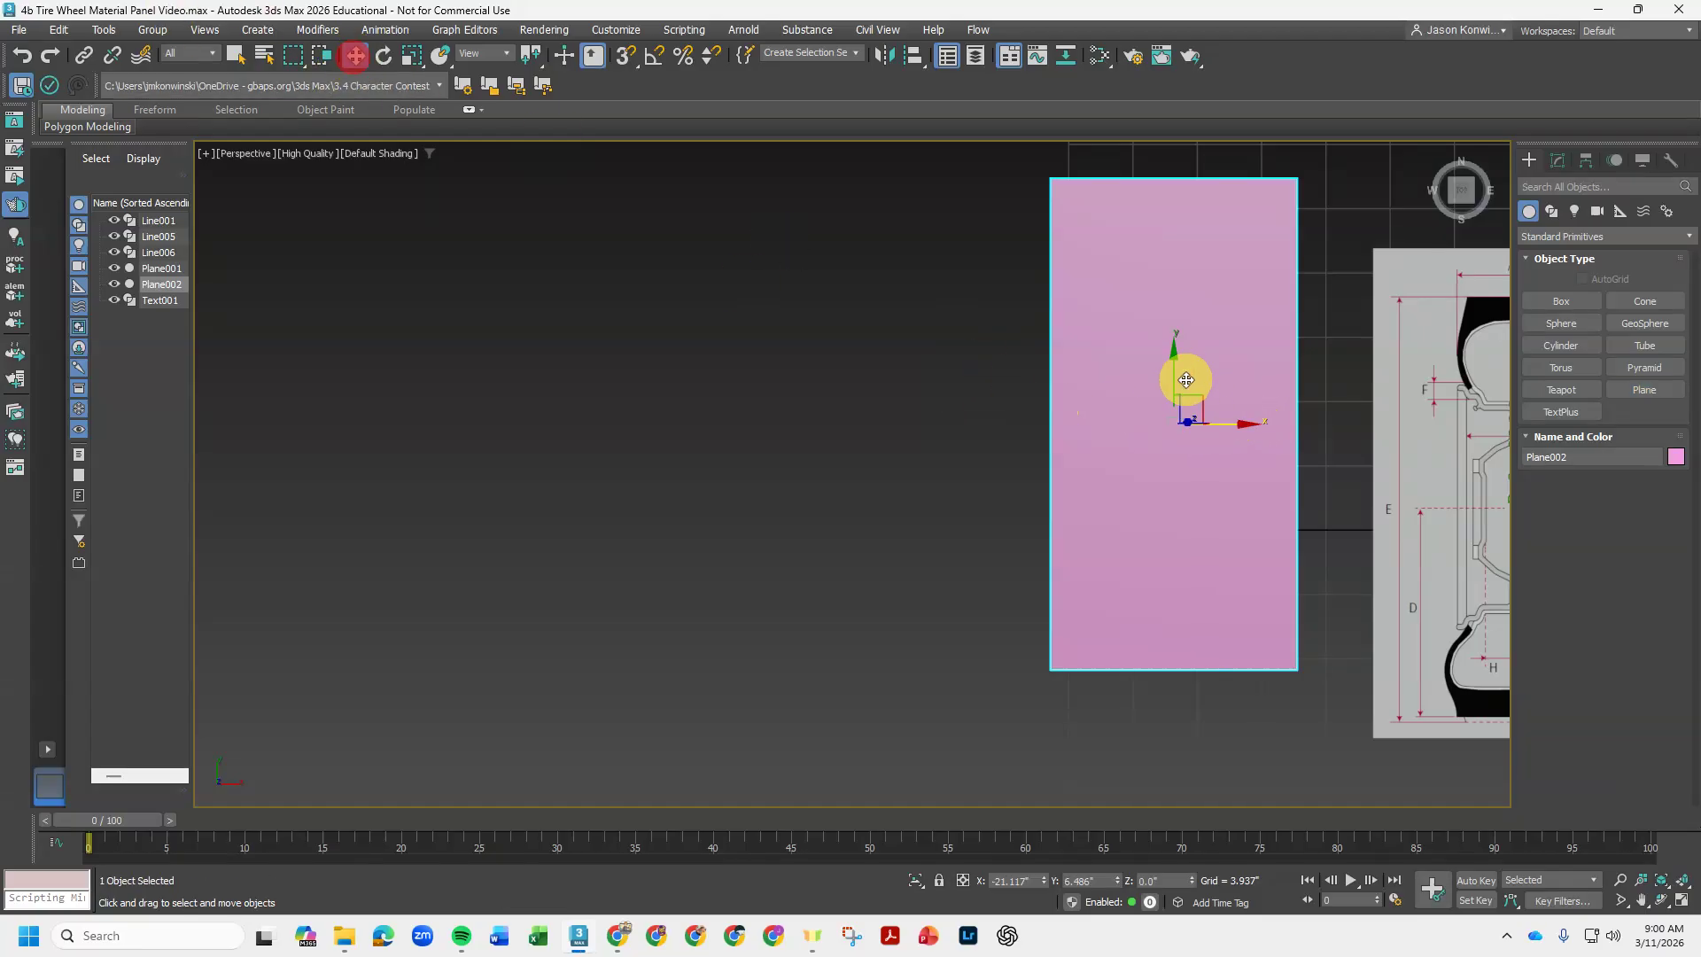
left_click_drag(1173, 366, 1182, 431)
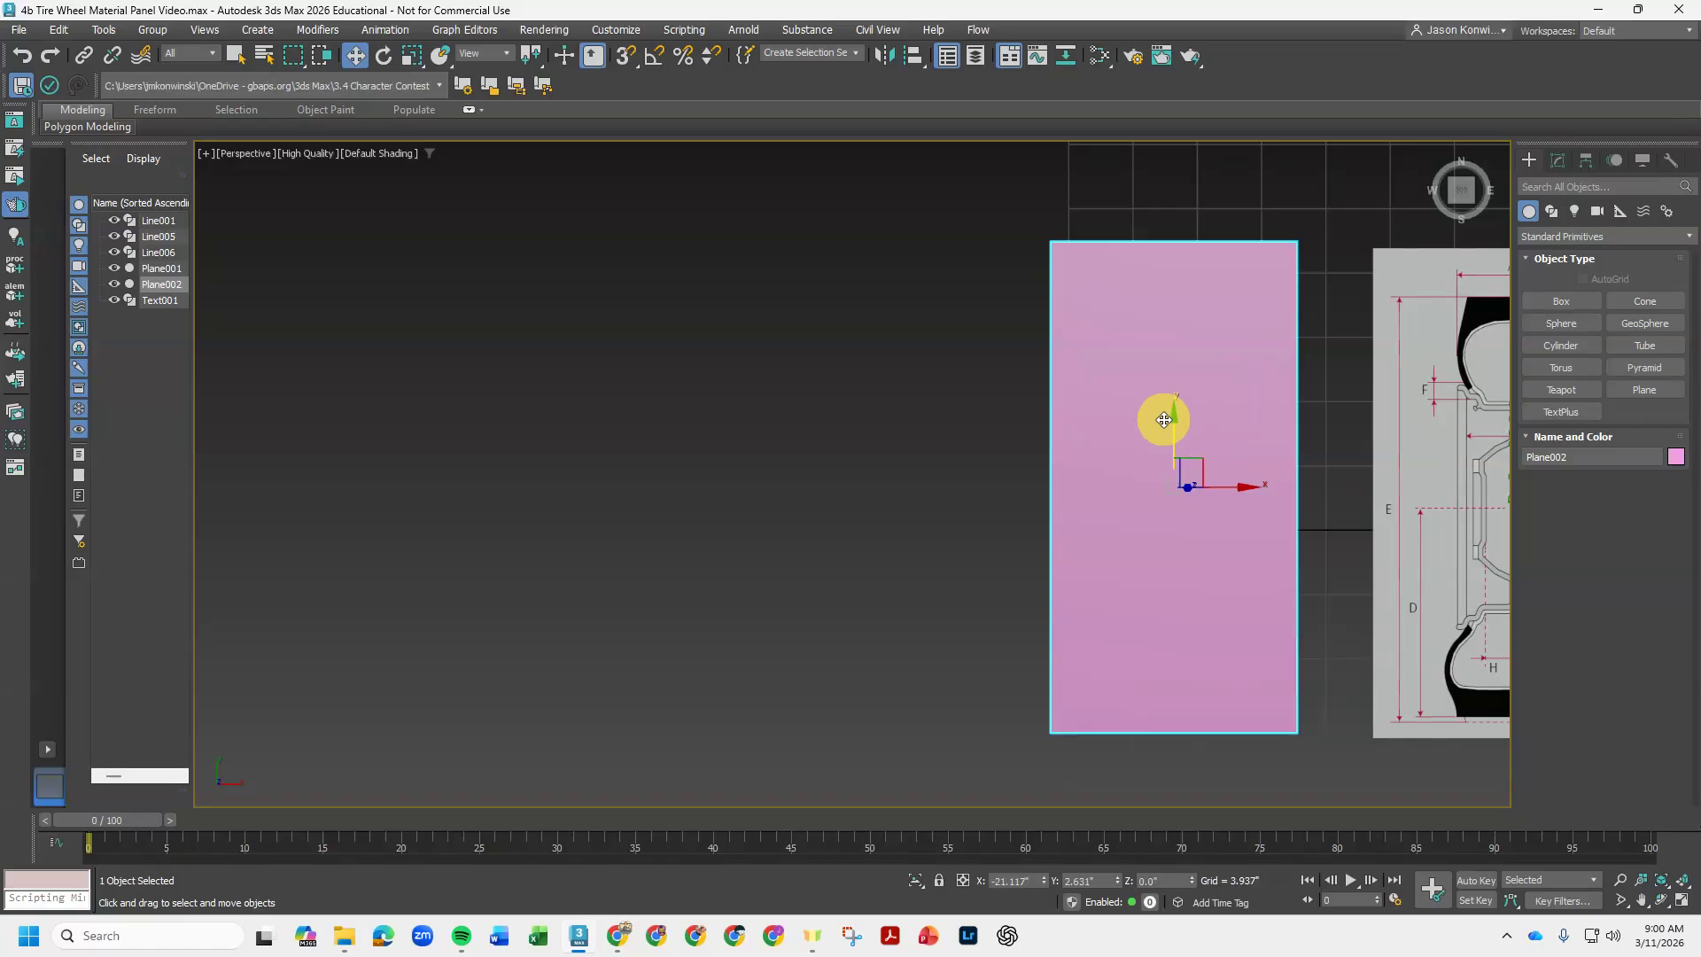
left_click(1177, 435)
left_click_drag(1177, 434, 1176, 439)
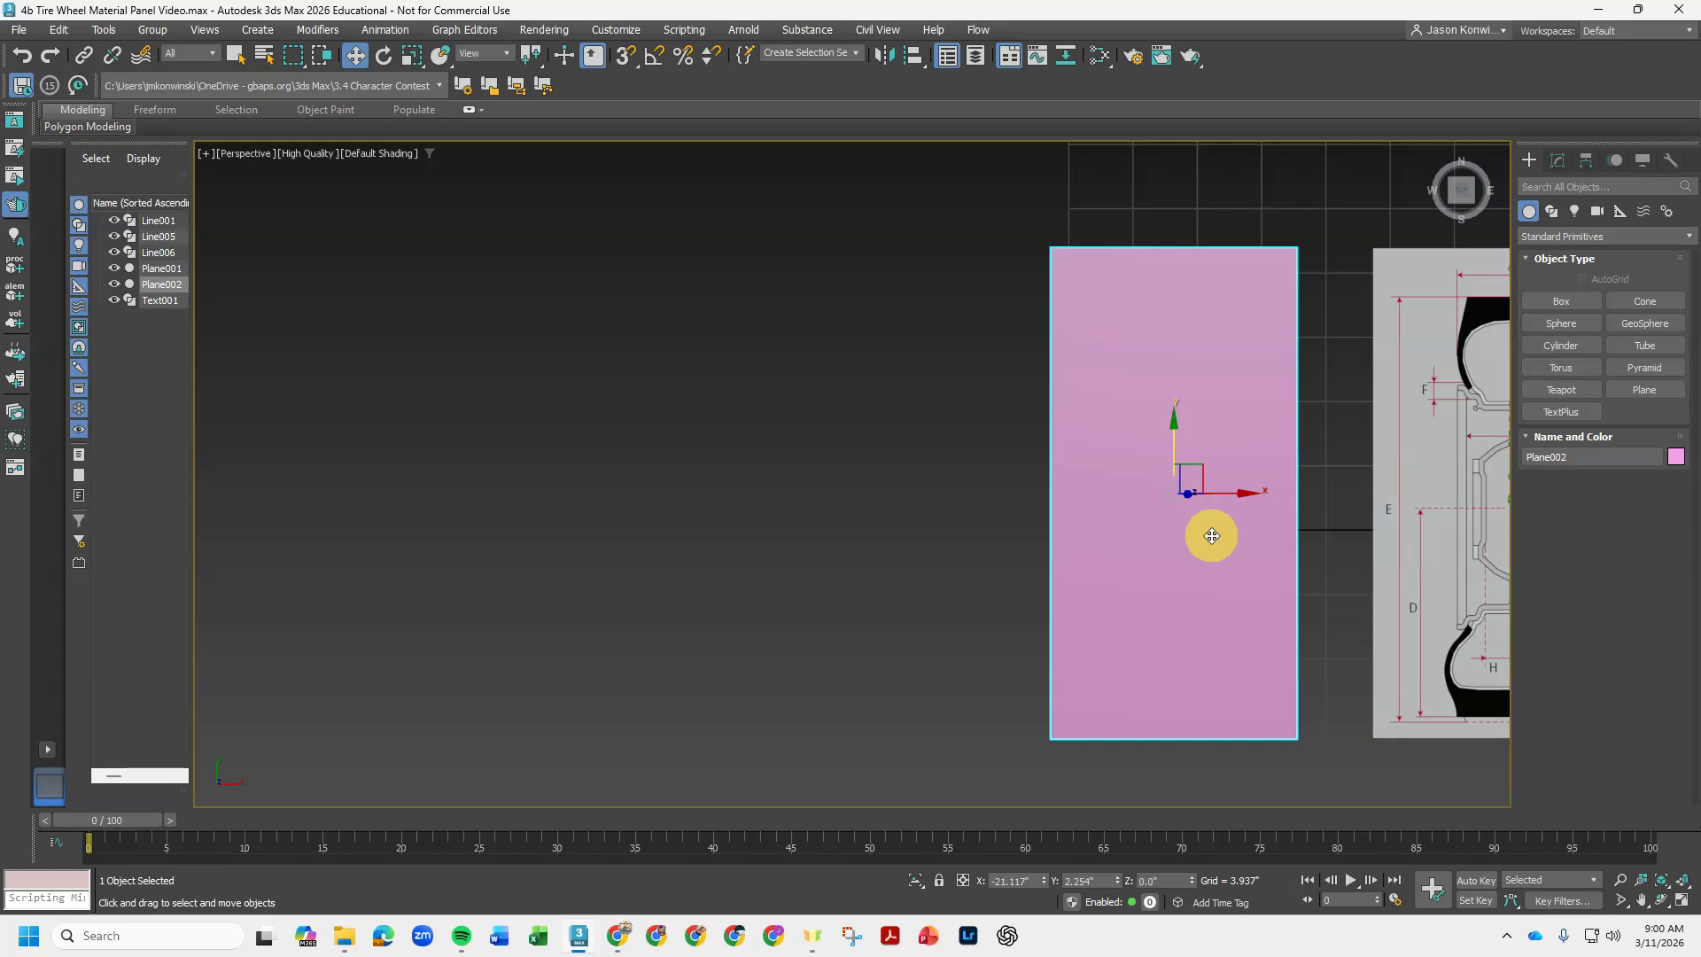
left_click(1220, 493)
left_click_drag(1221, 493, 1264, 494)
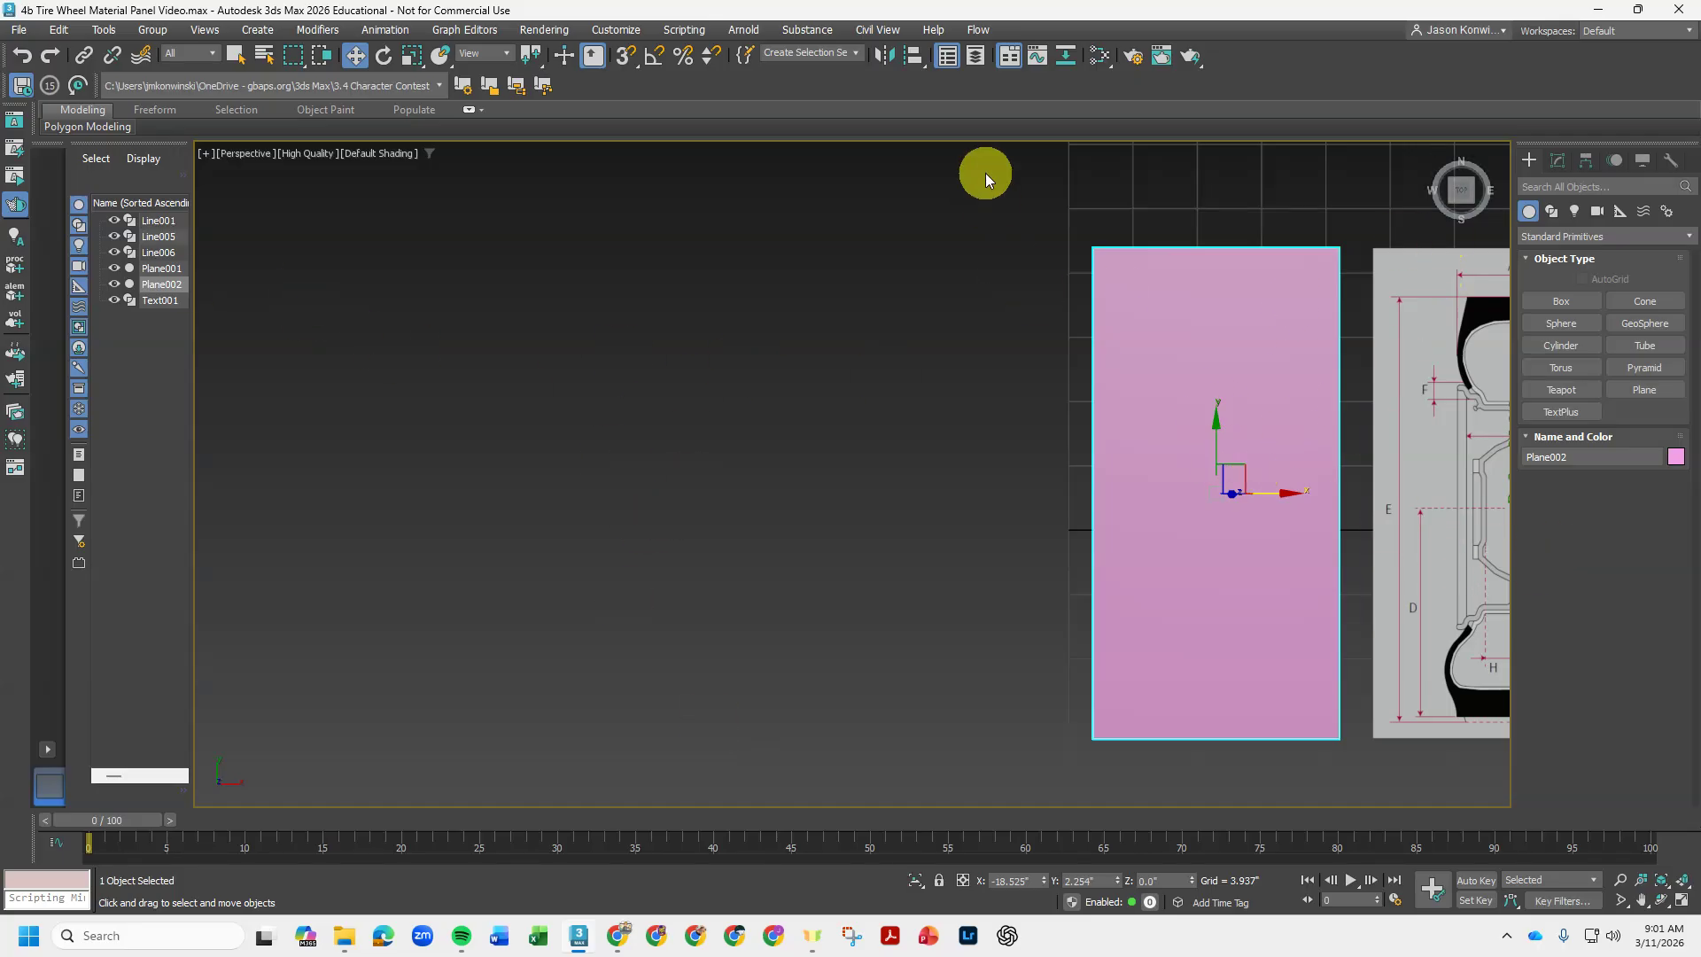
- Open the Slate Material Editor instead of the compact one and delete the existing Bitmap Lookup and Physical Material nodes
left_click(1103, 58)
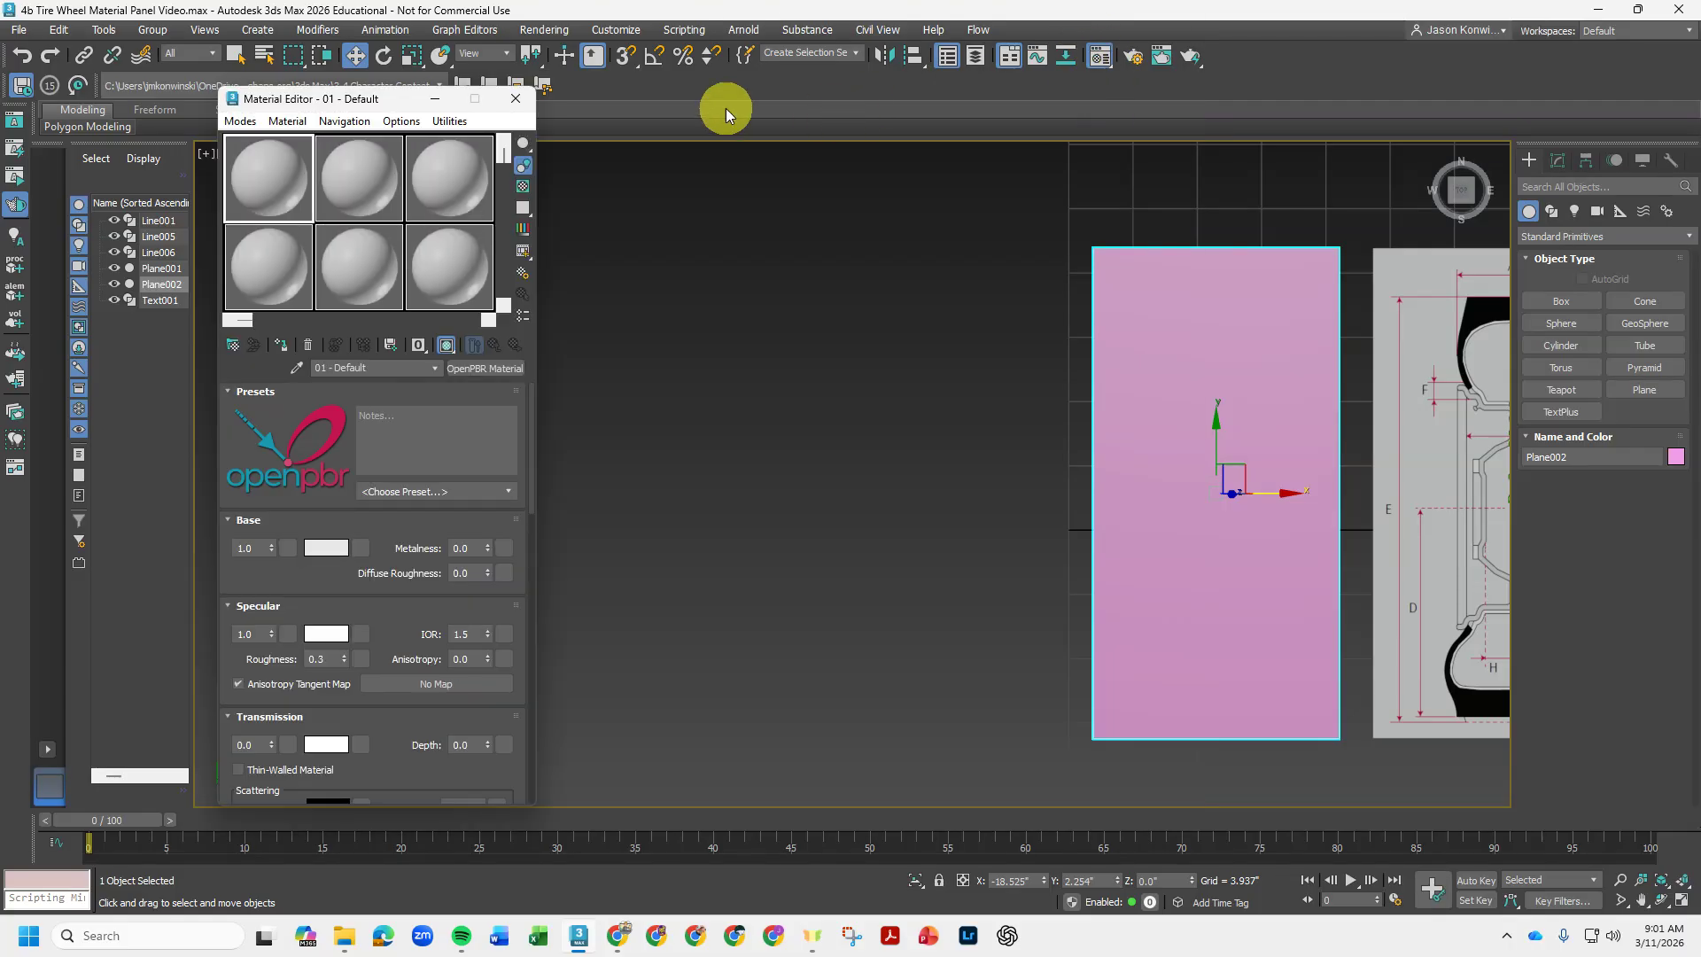
left_click(516, 99)
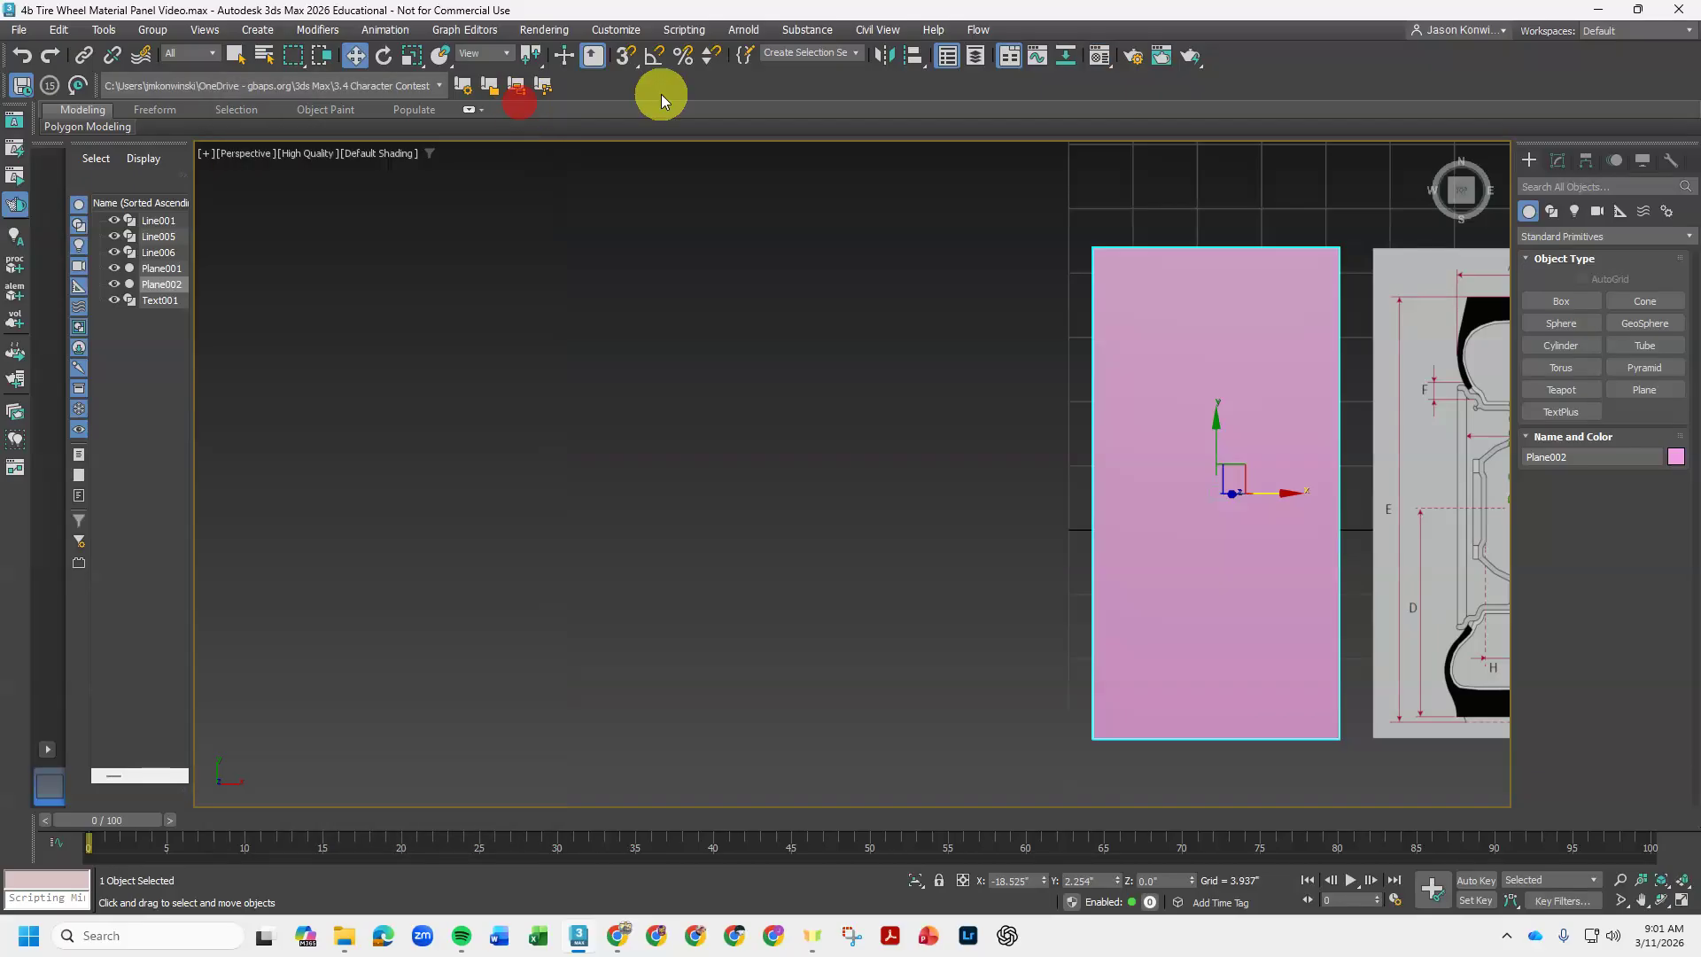
left_click(1102, 57)
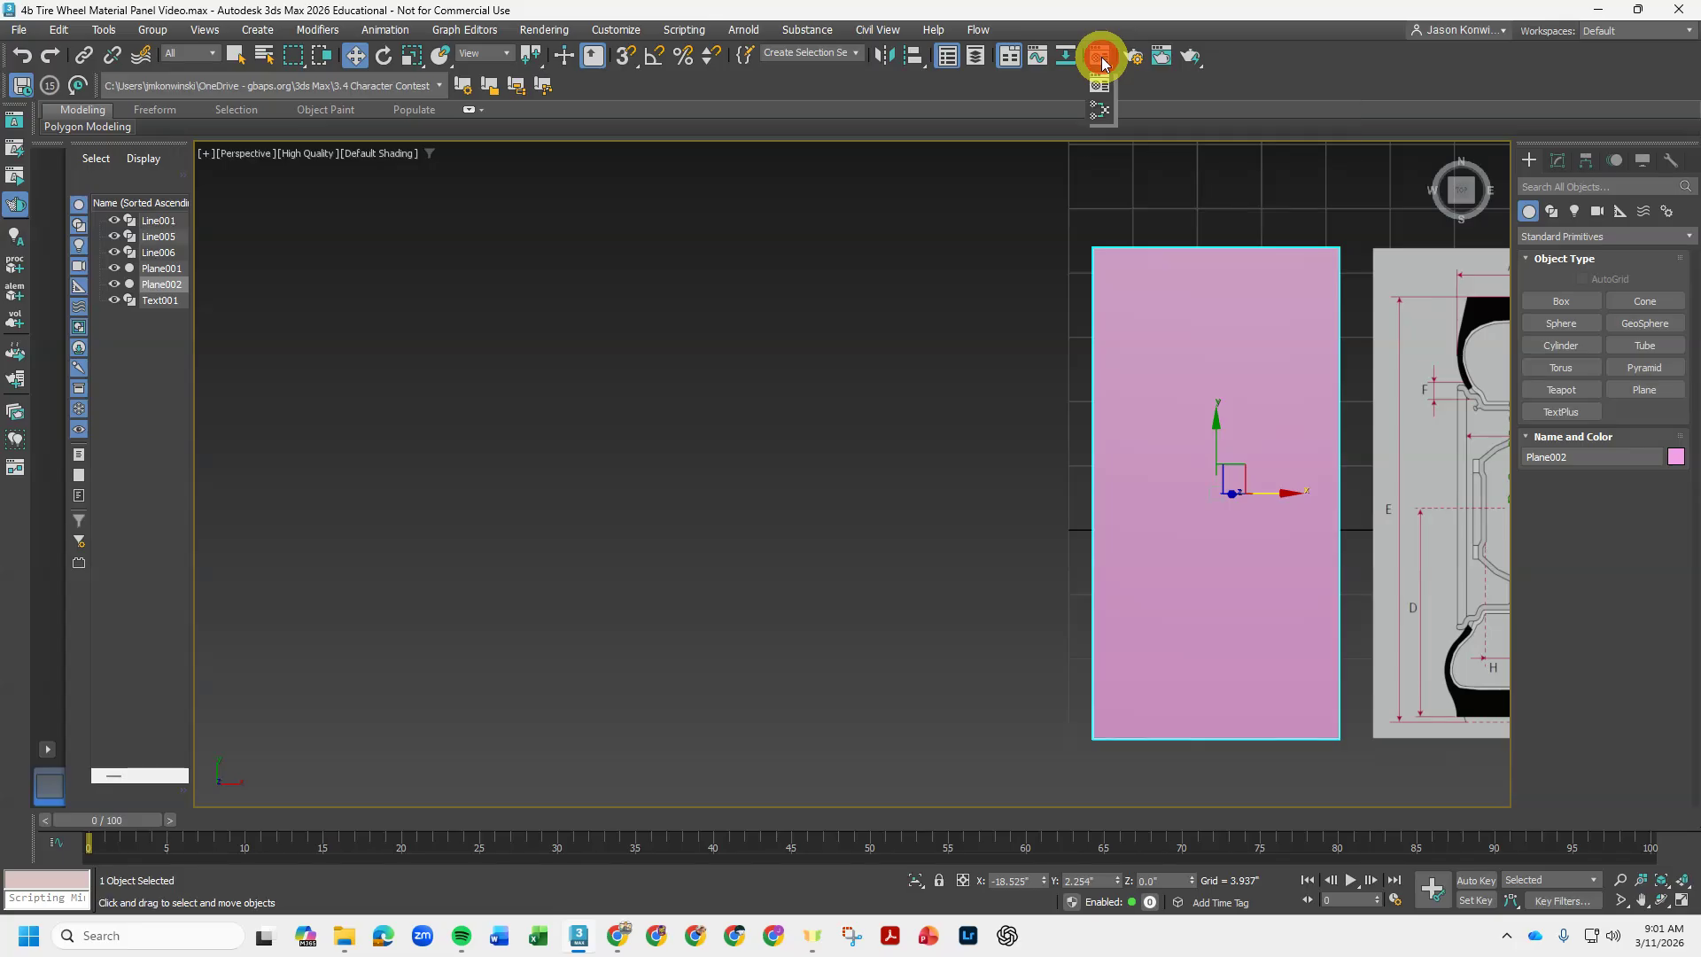
left_click_drag(1102, 59, 1098, 114)
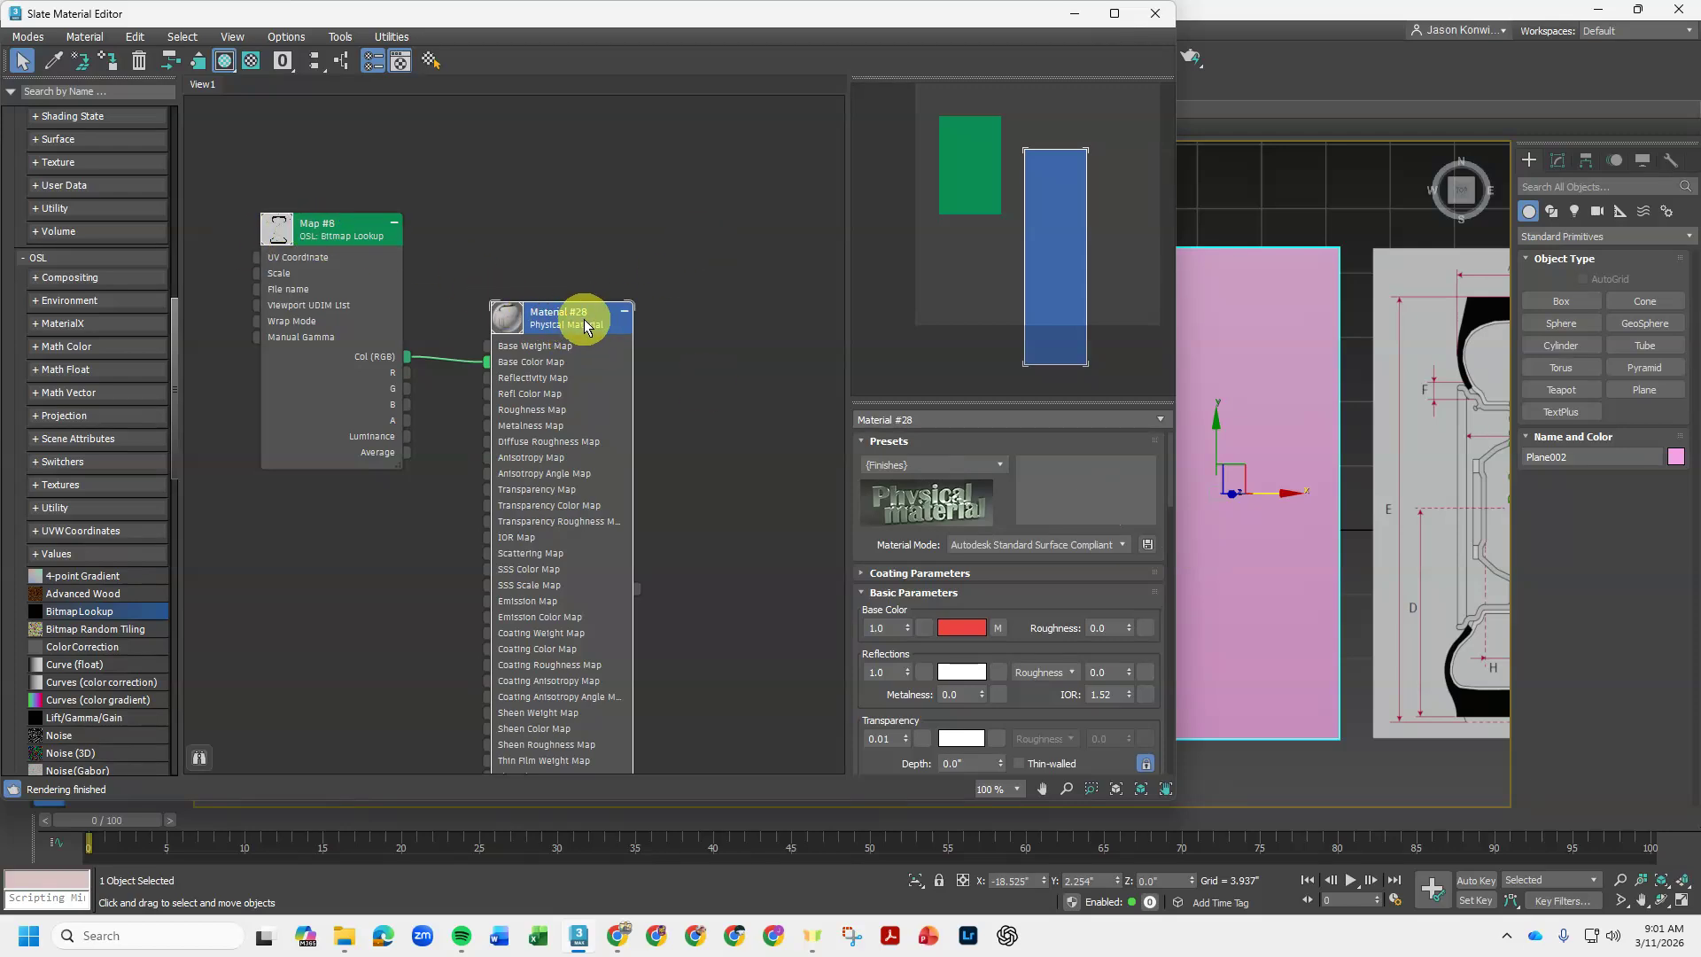
left_click_drag(735, 202, 241, 618)
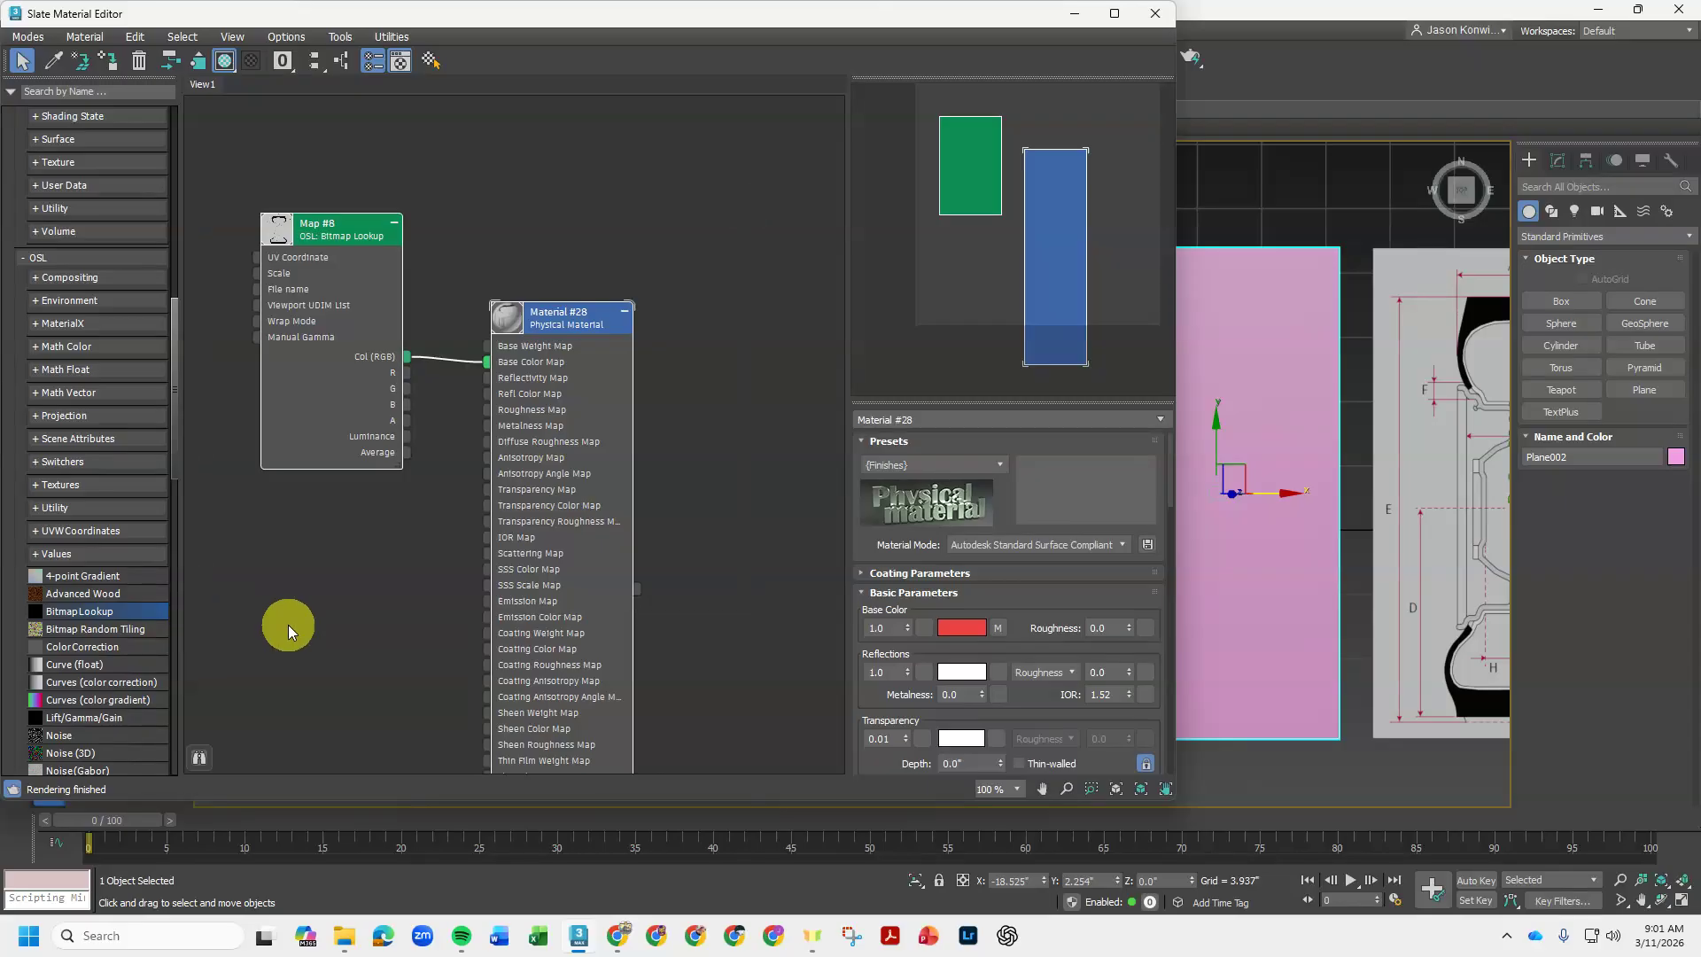
key("Delete")
- Add a Physical Material node to the material graph and assign it to the new plane
scroll(121, 388, "up", 8)
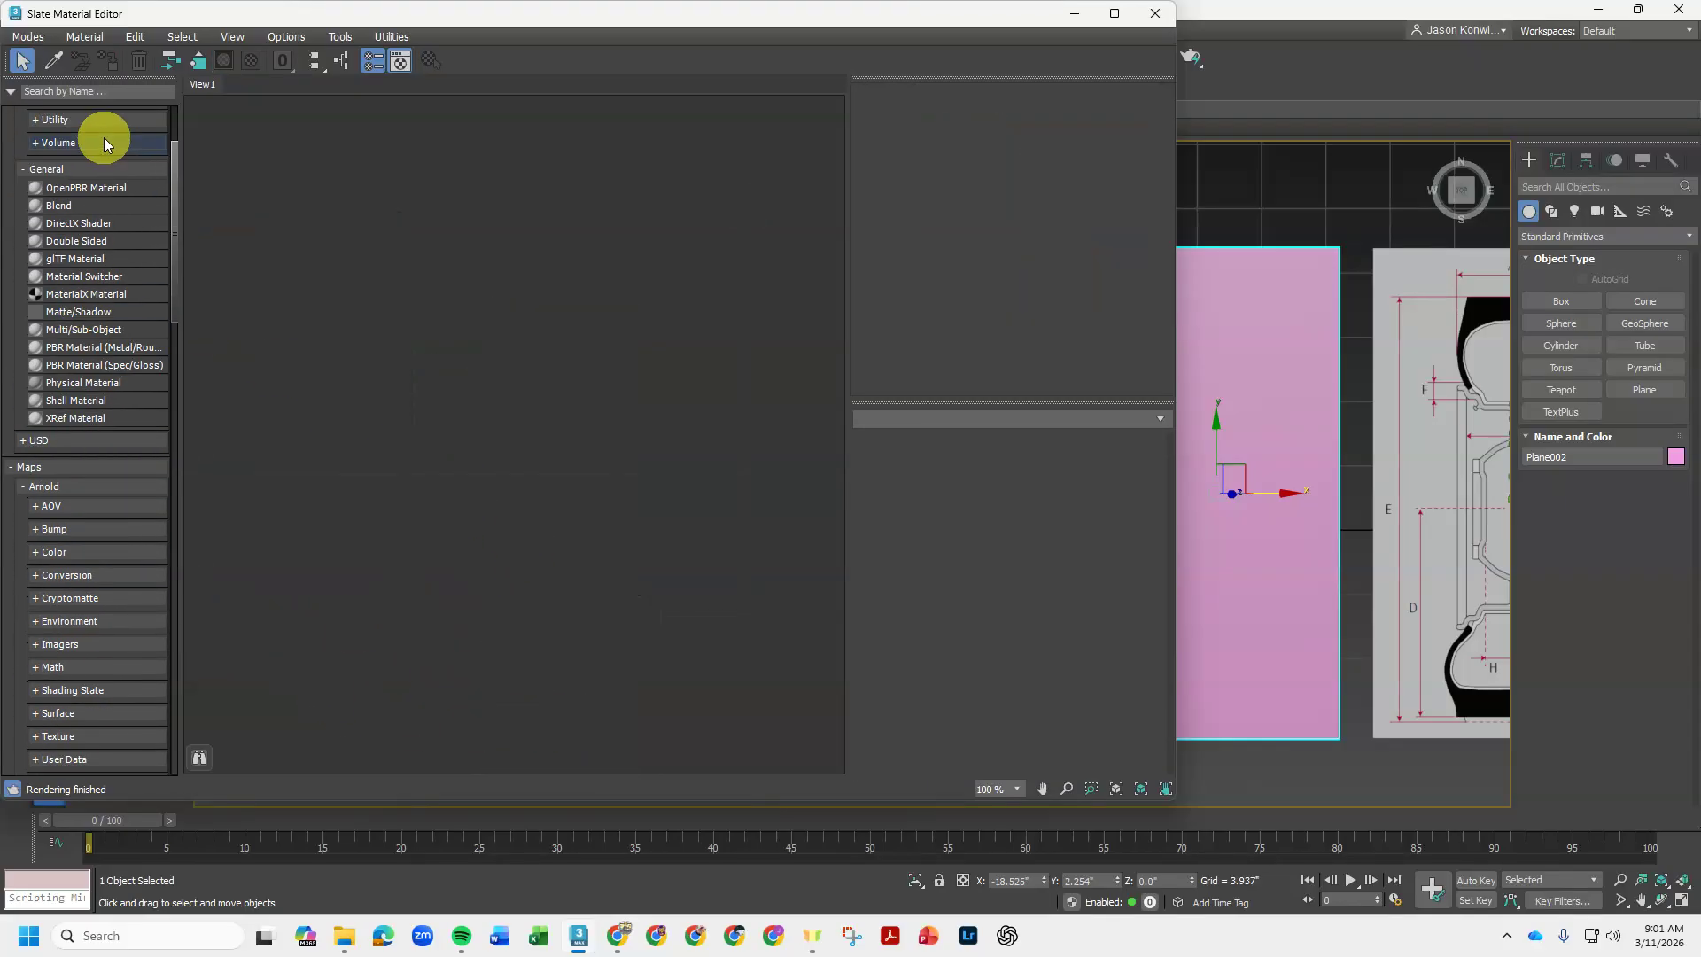
scroll(35, 300, "up", 1)
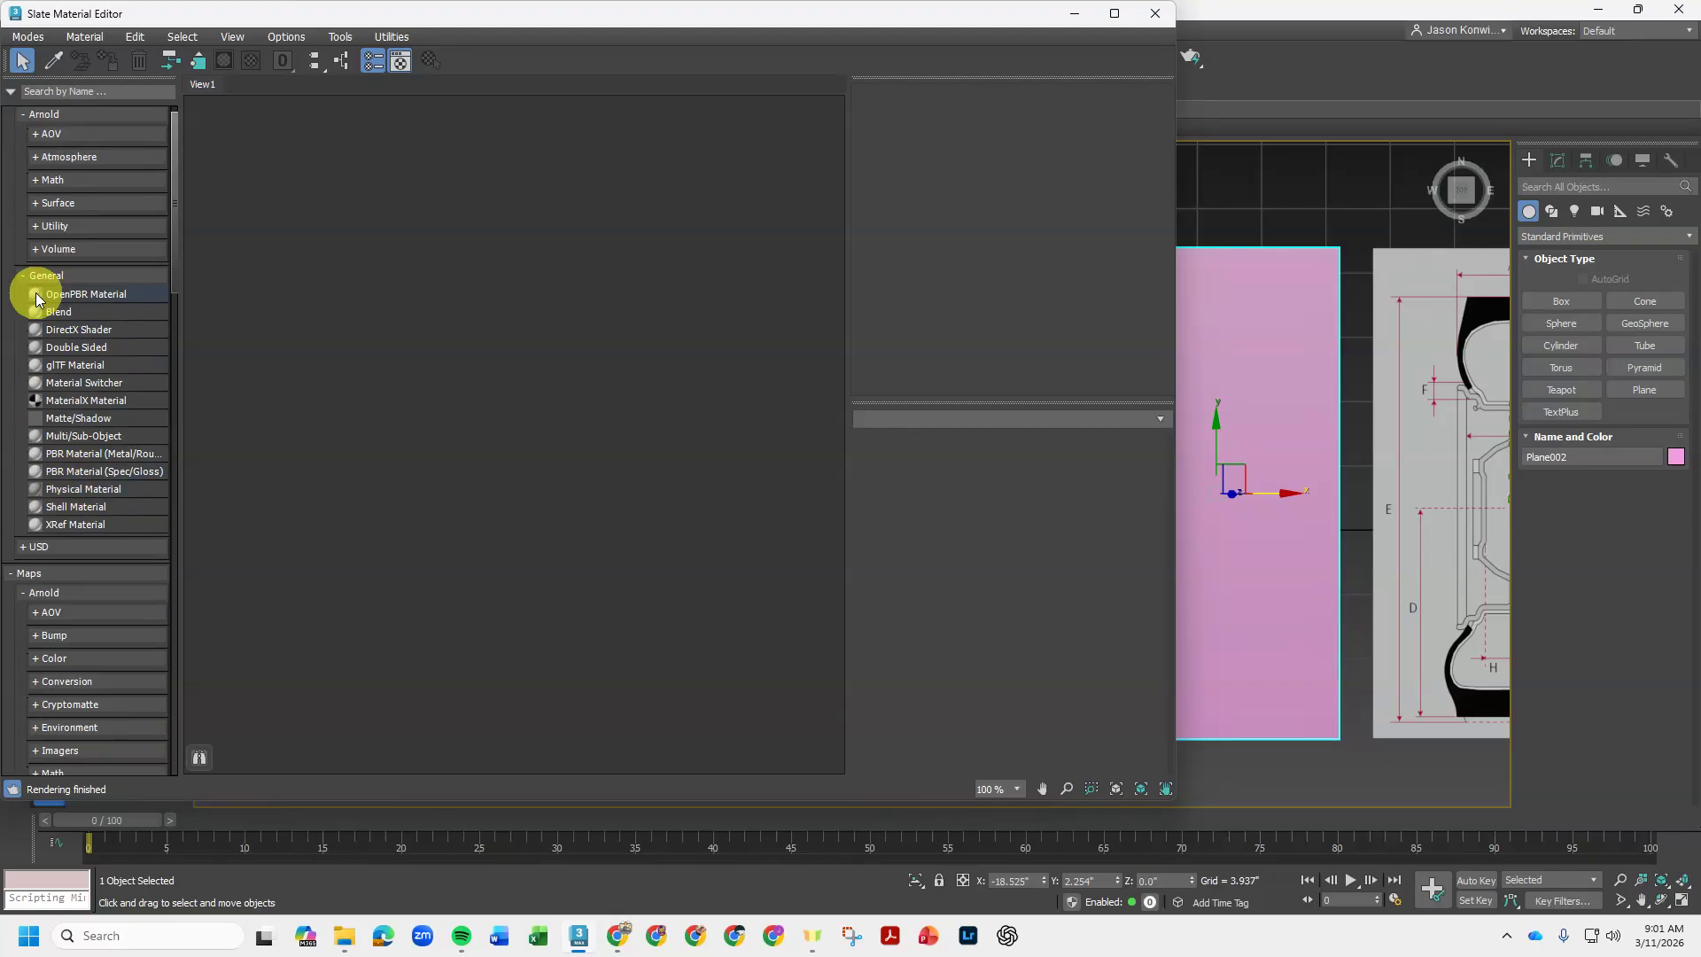
scroll(35, 299, "up", 1)
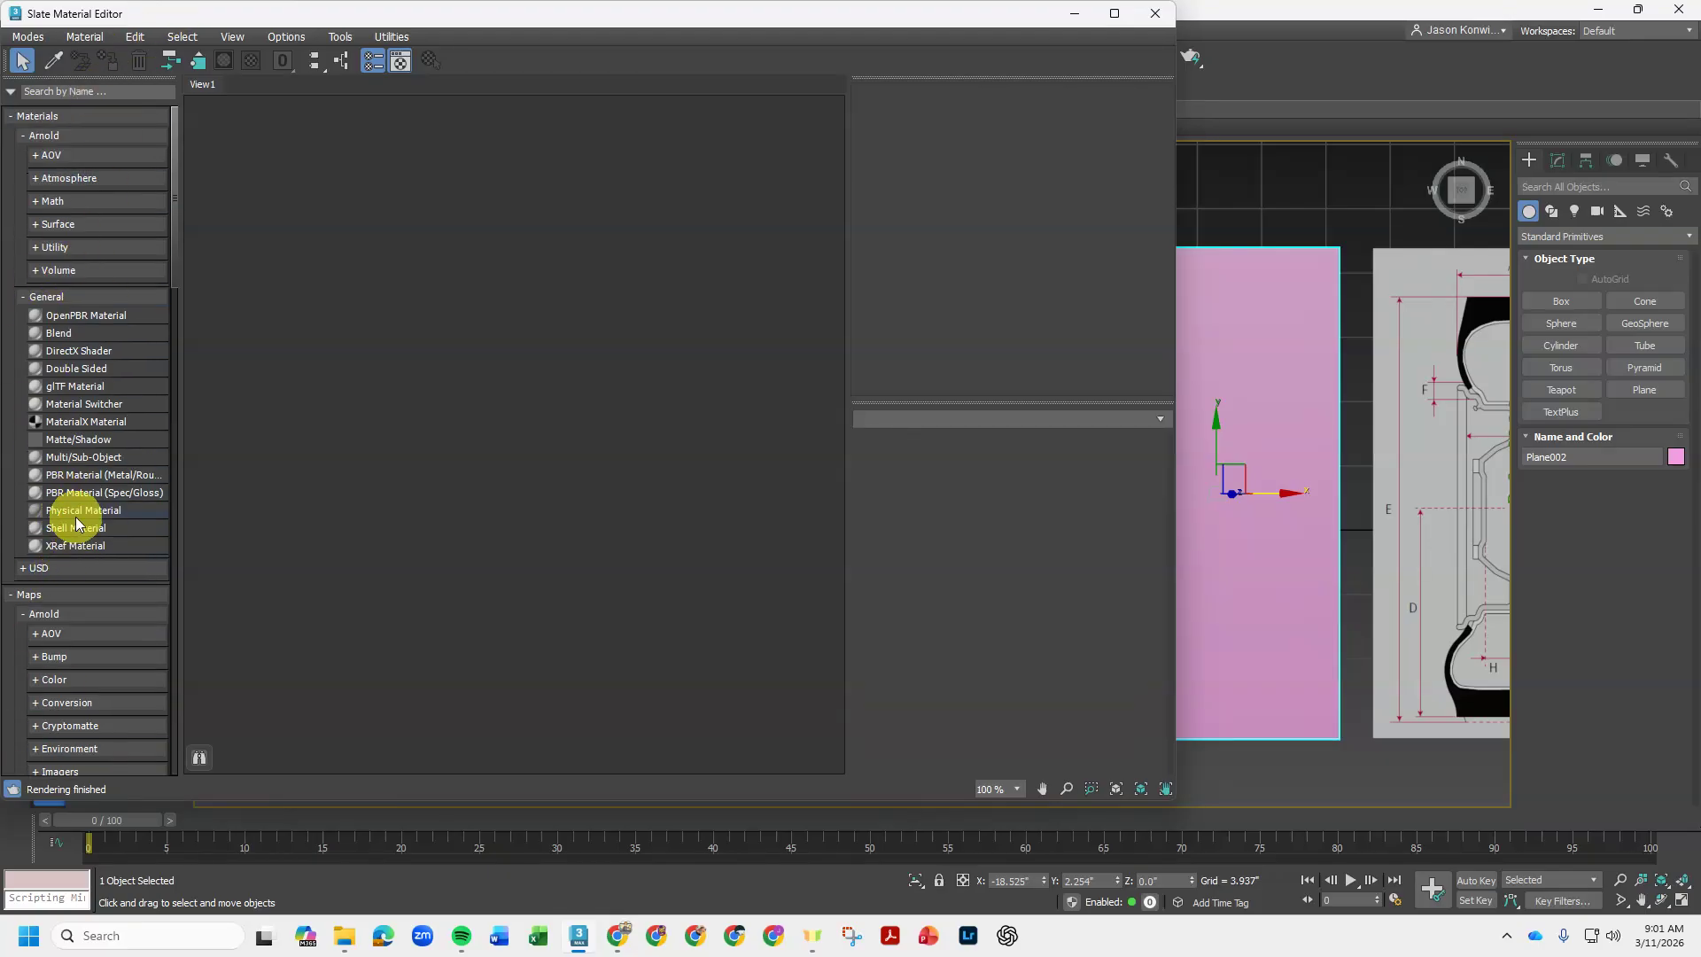
left_click_drag(73, 515, 477, 481)
left_click_drag(694, 316, 700, 193)
double_click(701, 299)
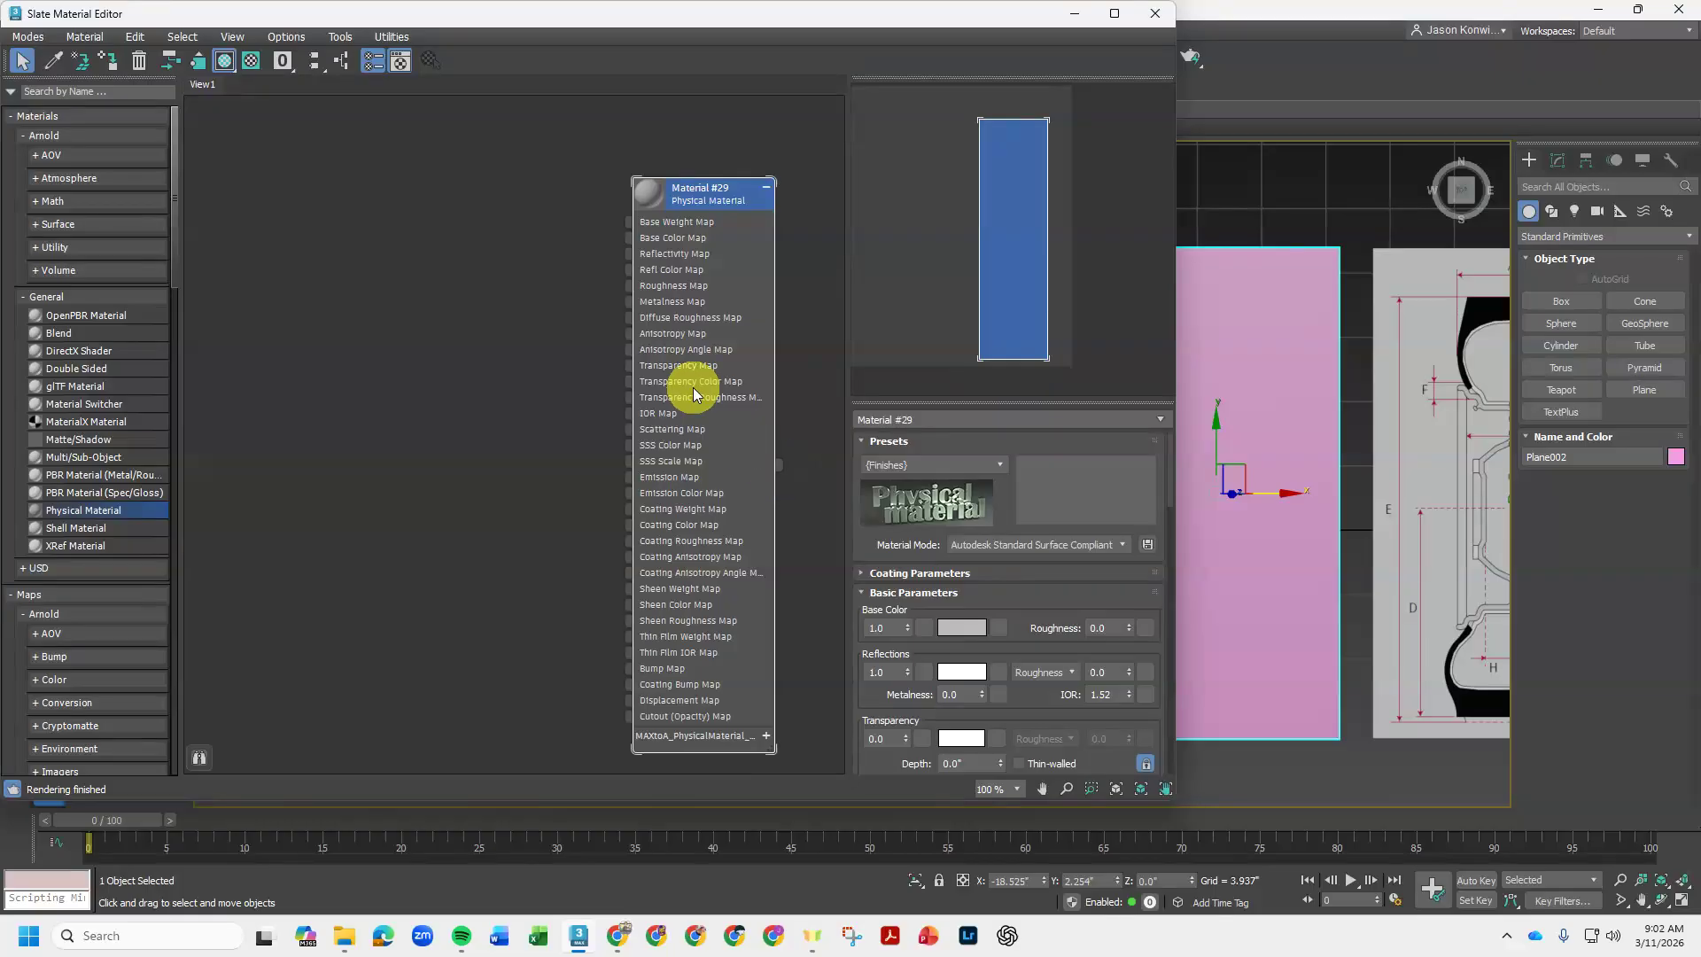
left_click_drag(778, 465, 1258, 440)
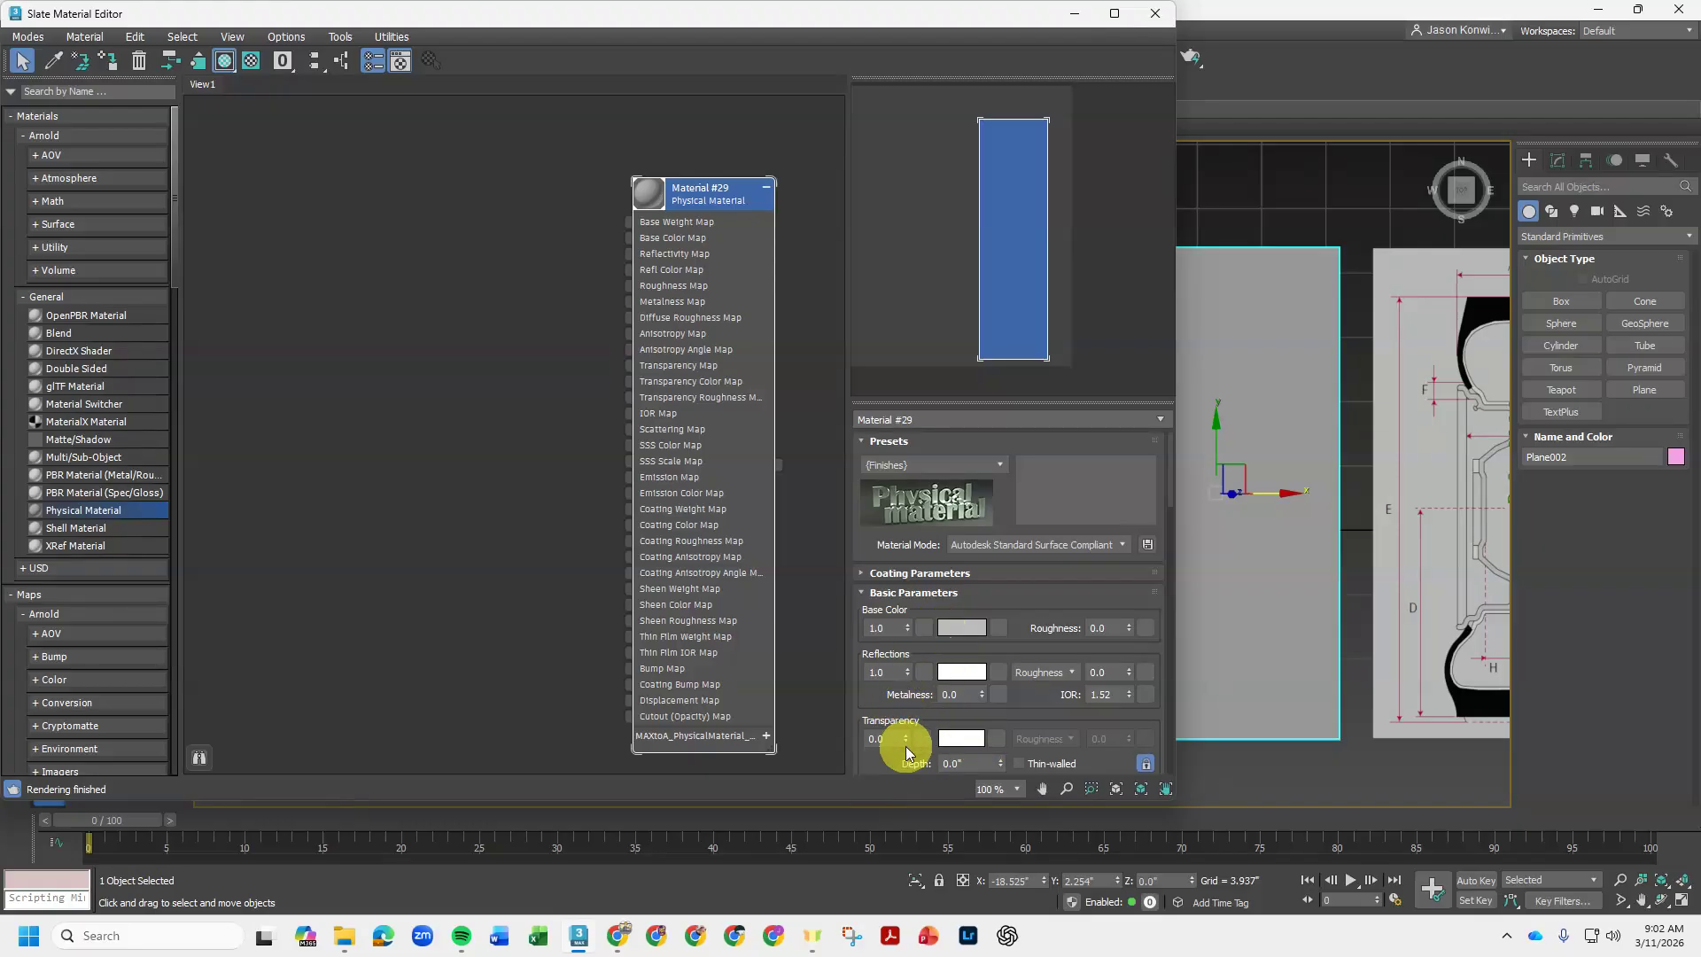
- Set the physical material's transparency to 0.03 and its base color to red, RGB 233, 78, 74
left_click_drag(905, 742, 896, 809)
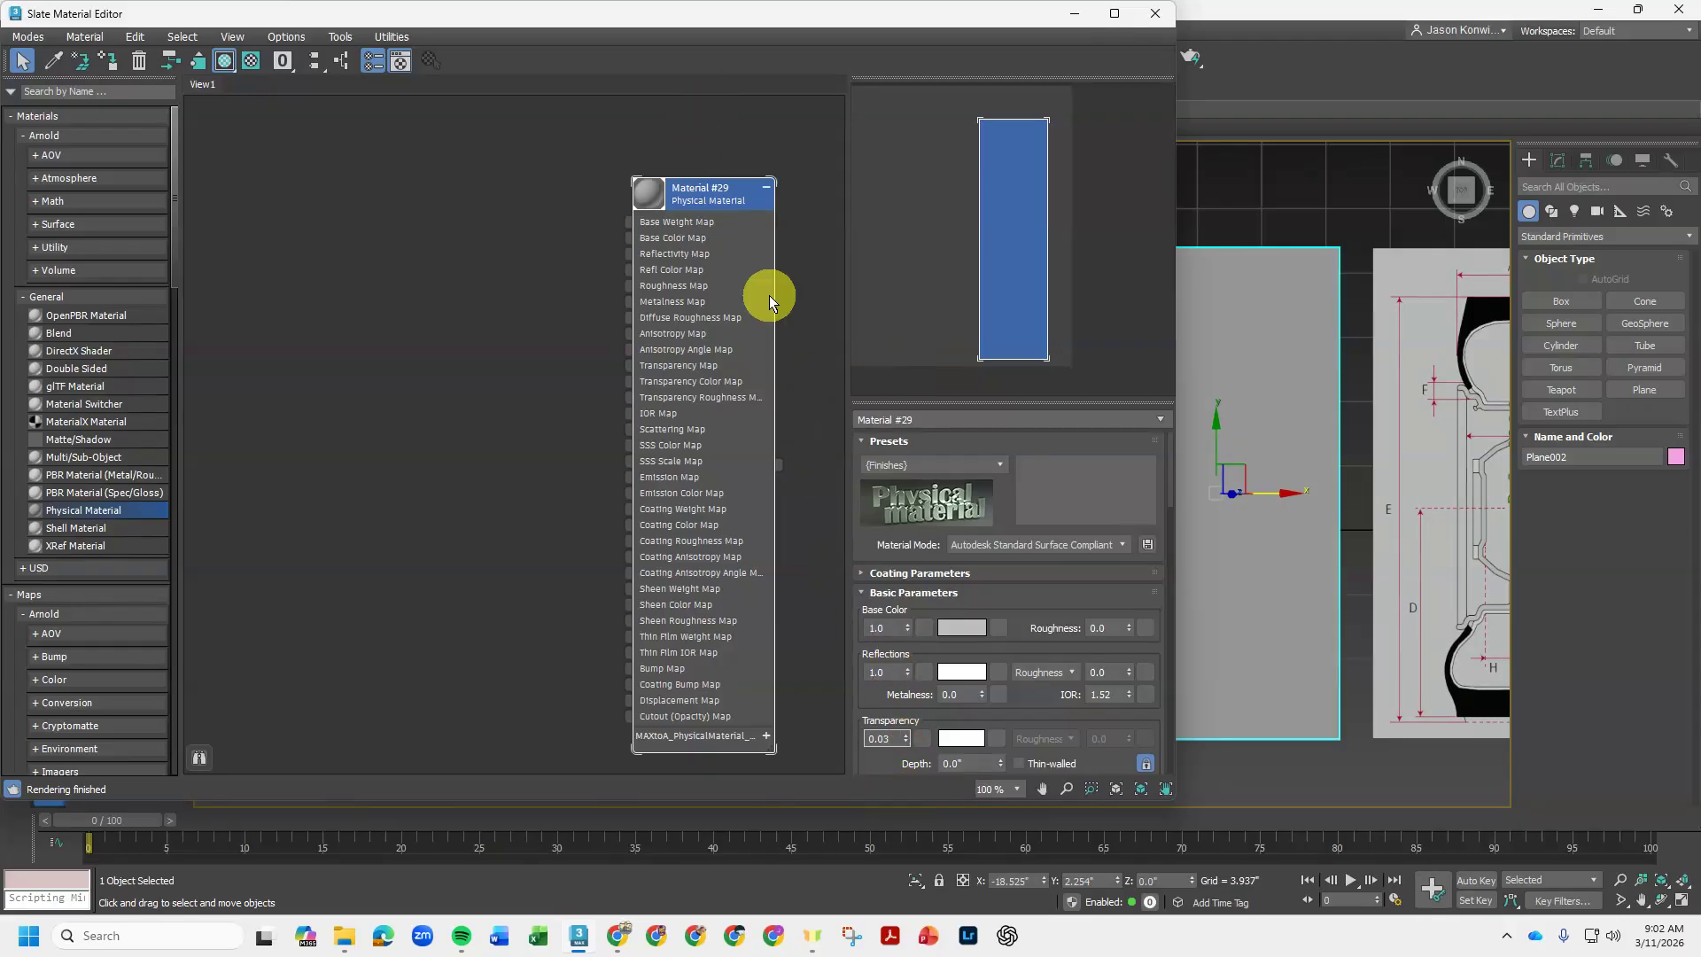
left_click(959, 631)
left_click(501, 487)
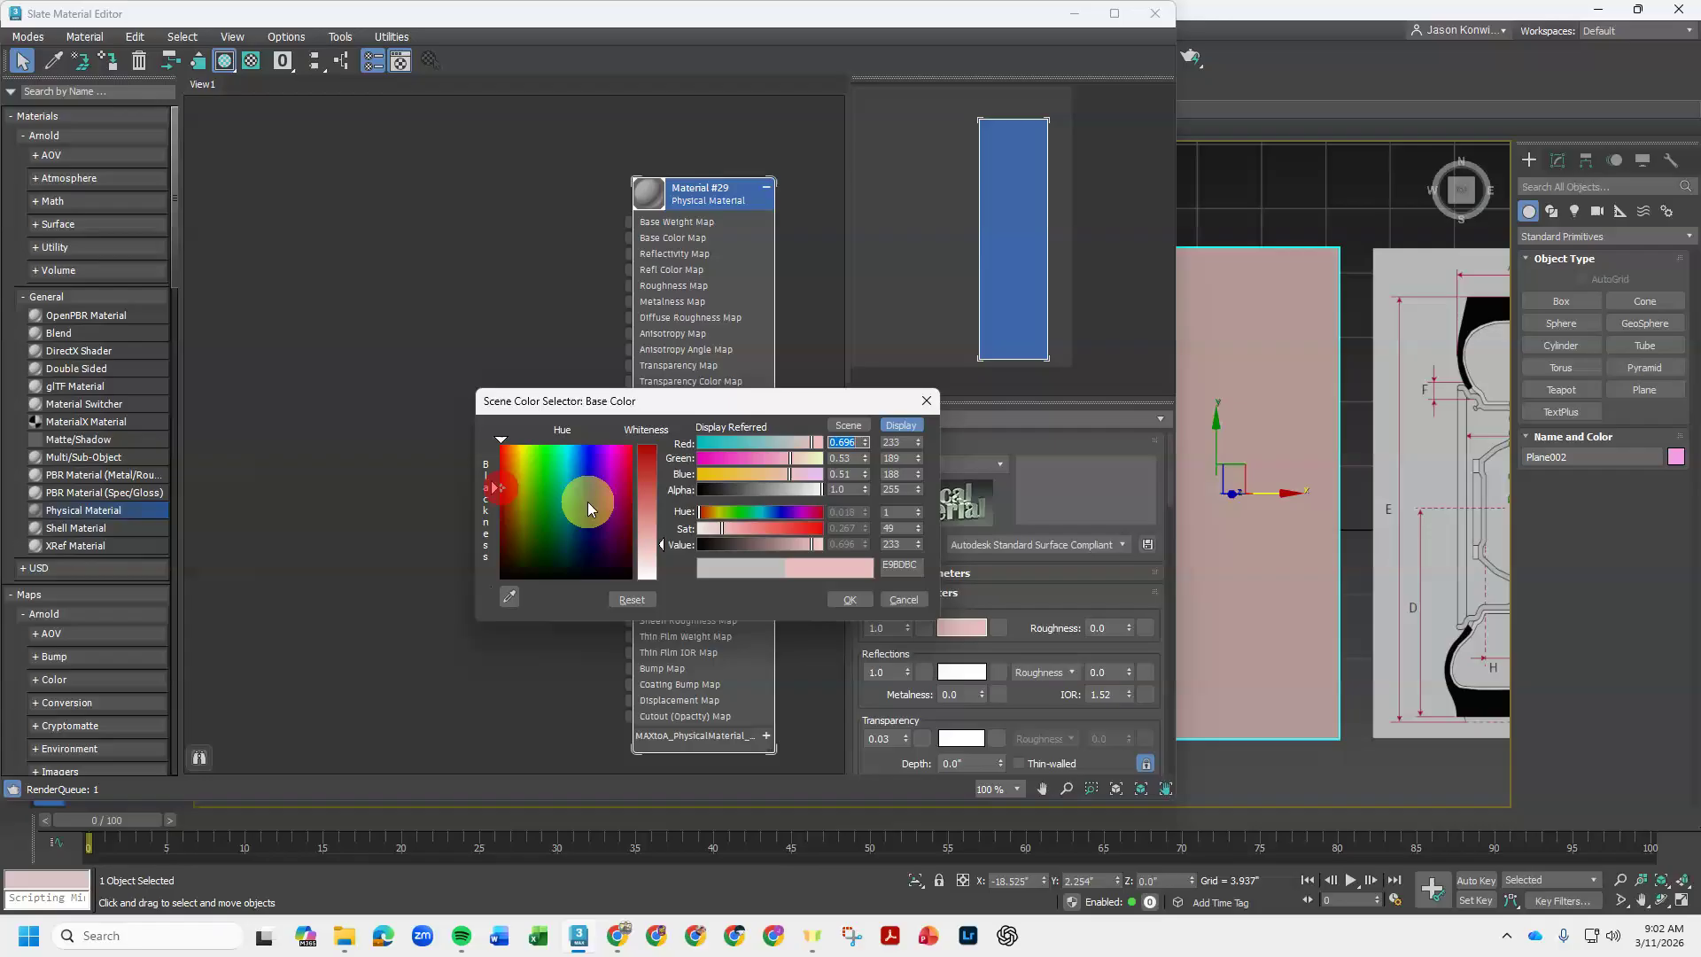
left_click_drag(783, 528, 820, 532)
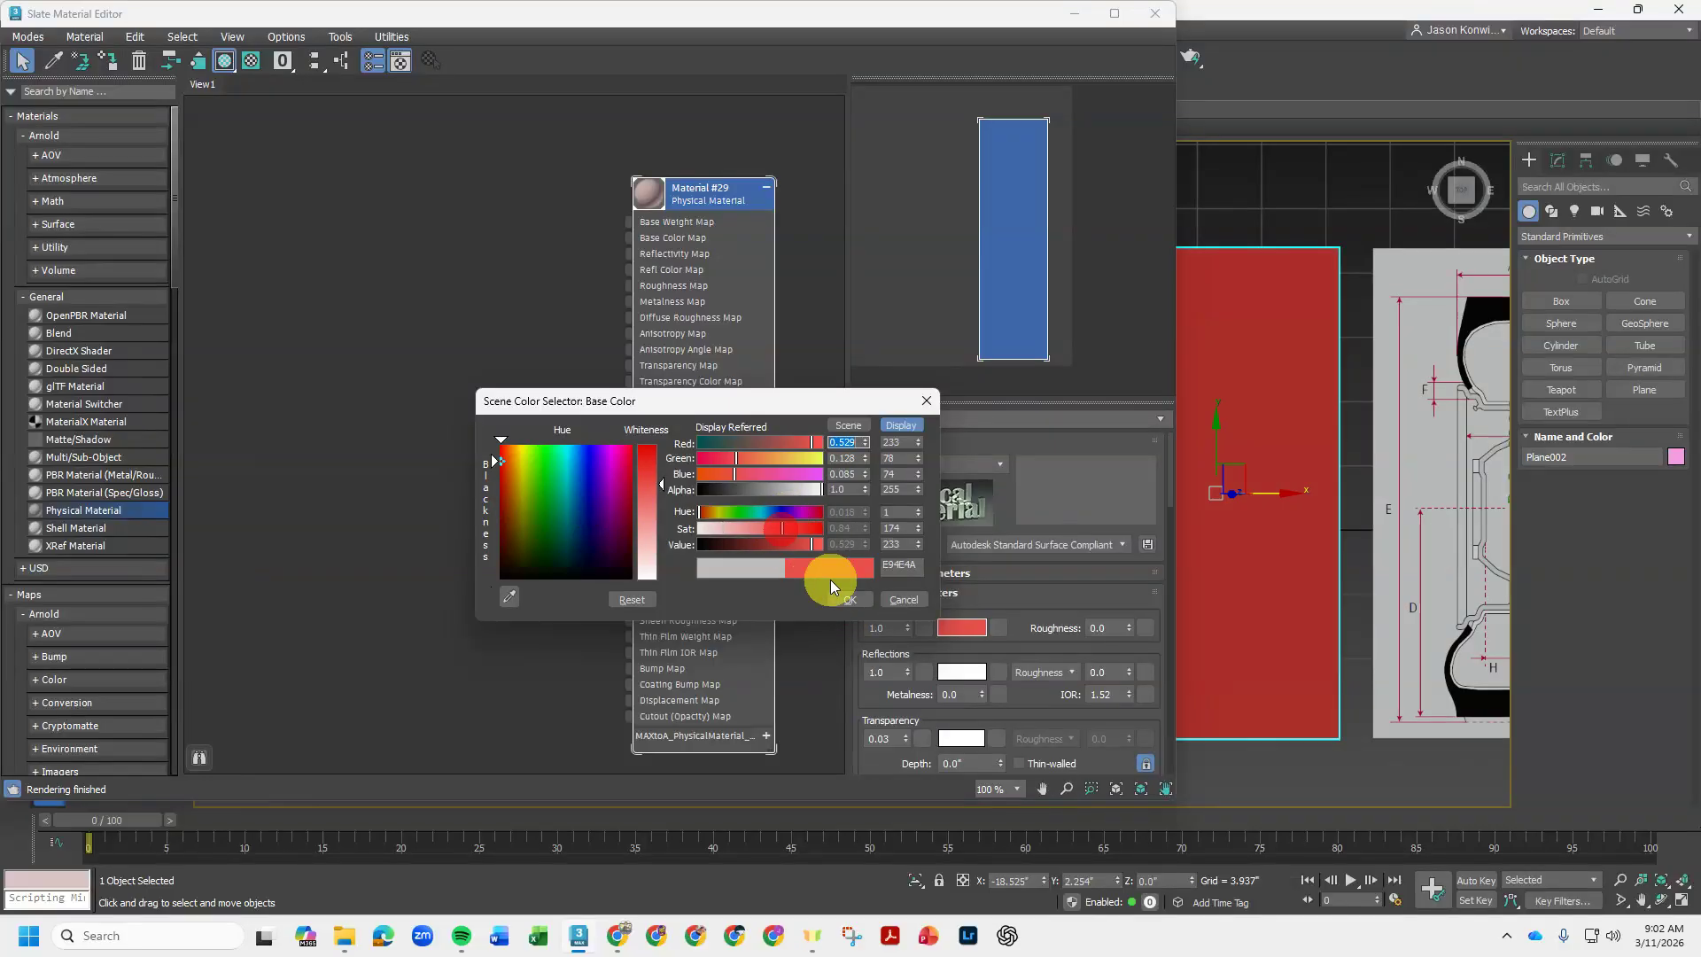
left_click(846, 598)
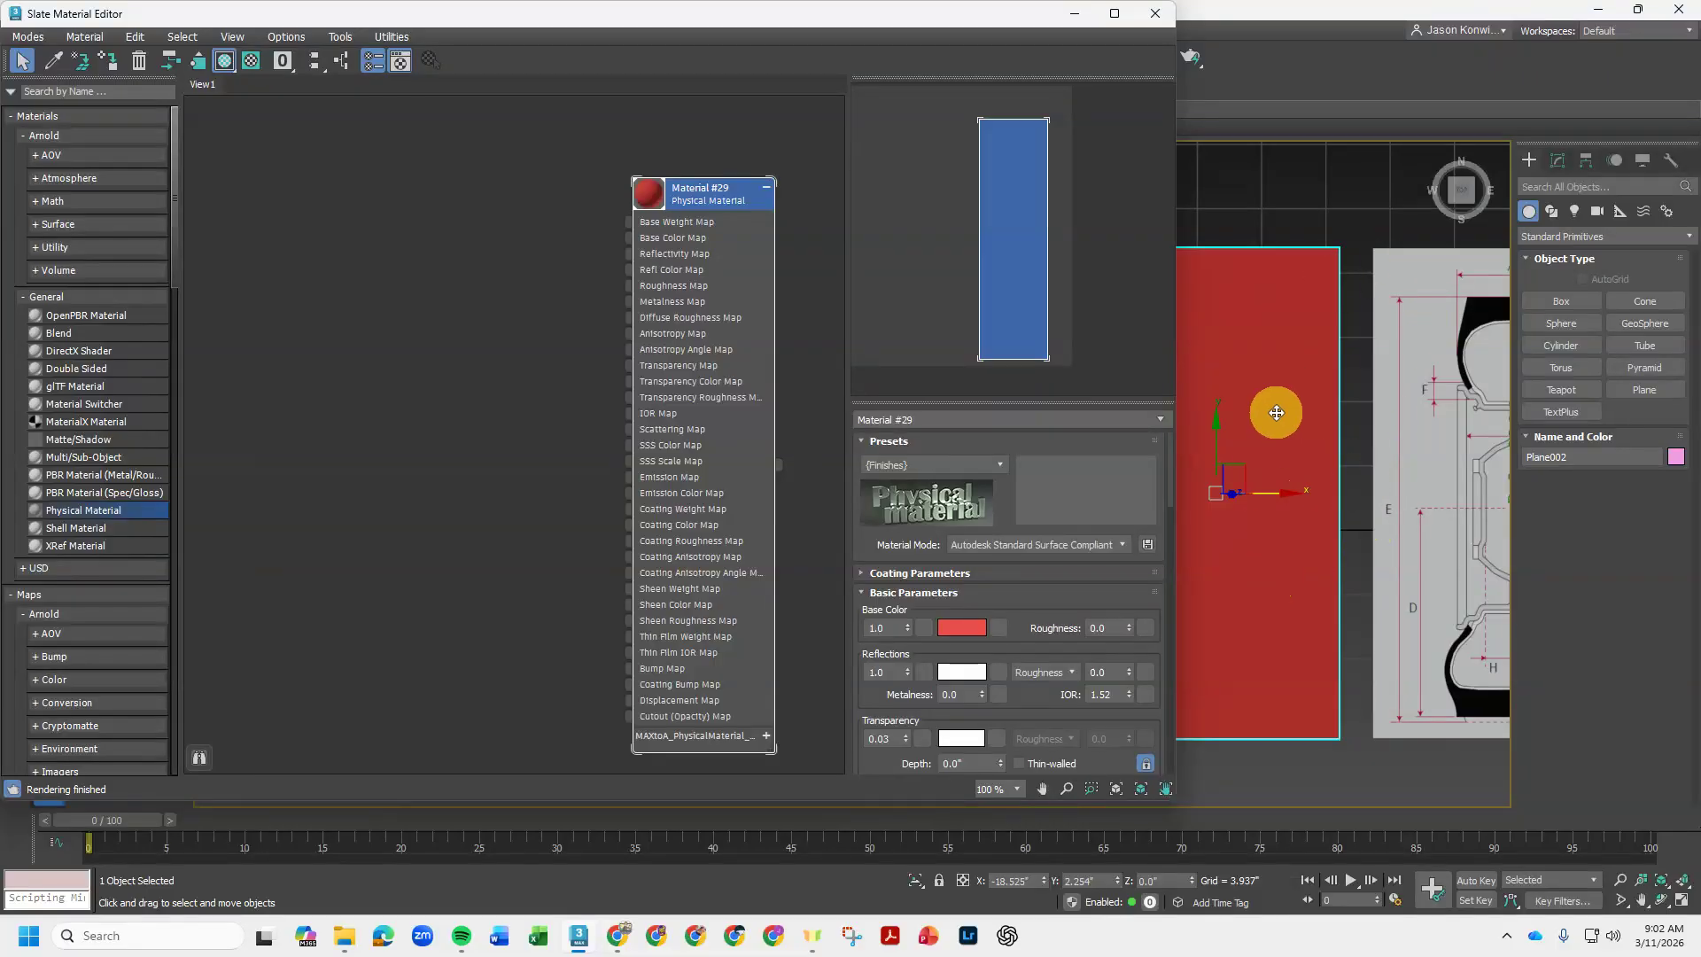
- Add an OSL Bitmap Lookup map to the material graph, loading the image "4b Tire Wheel Cross Section 2"
scroll(64, 296, "down", 8)
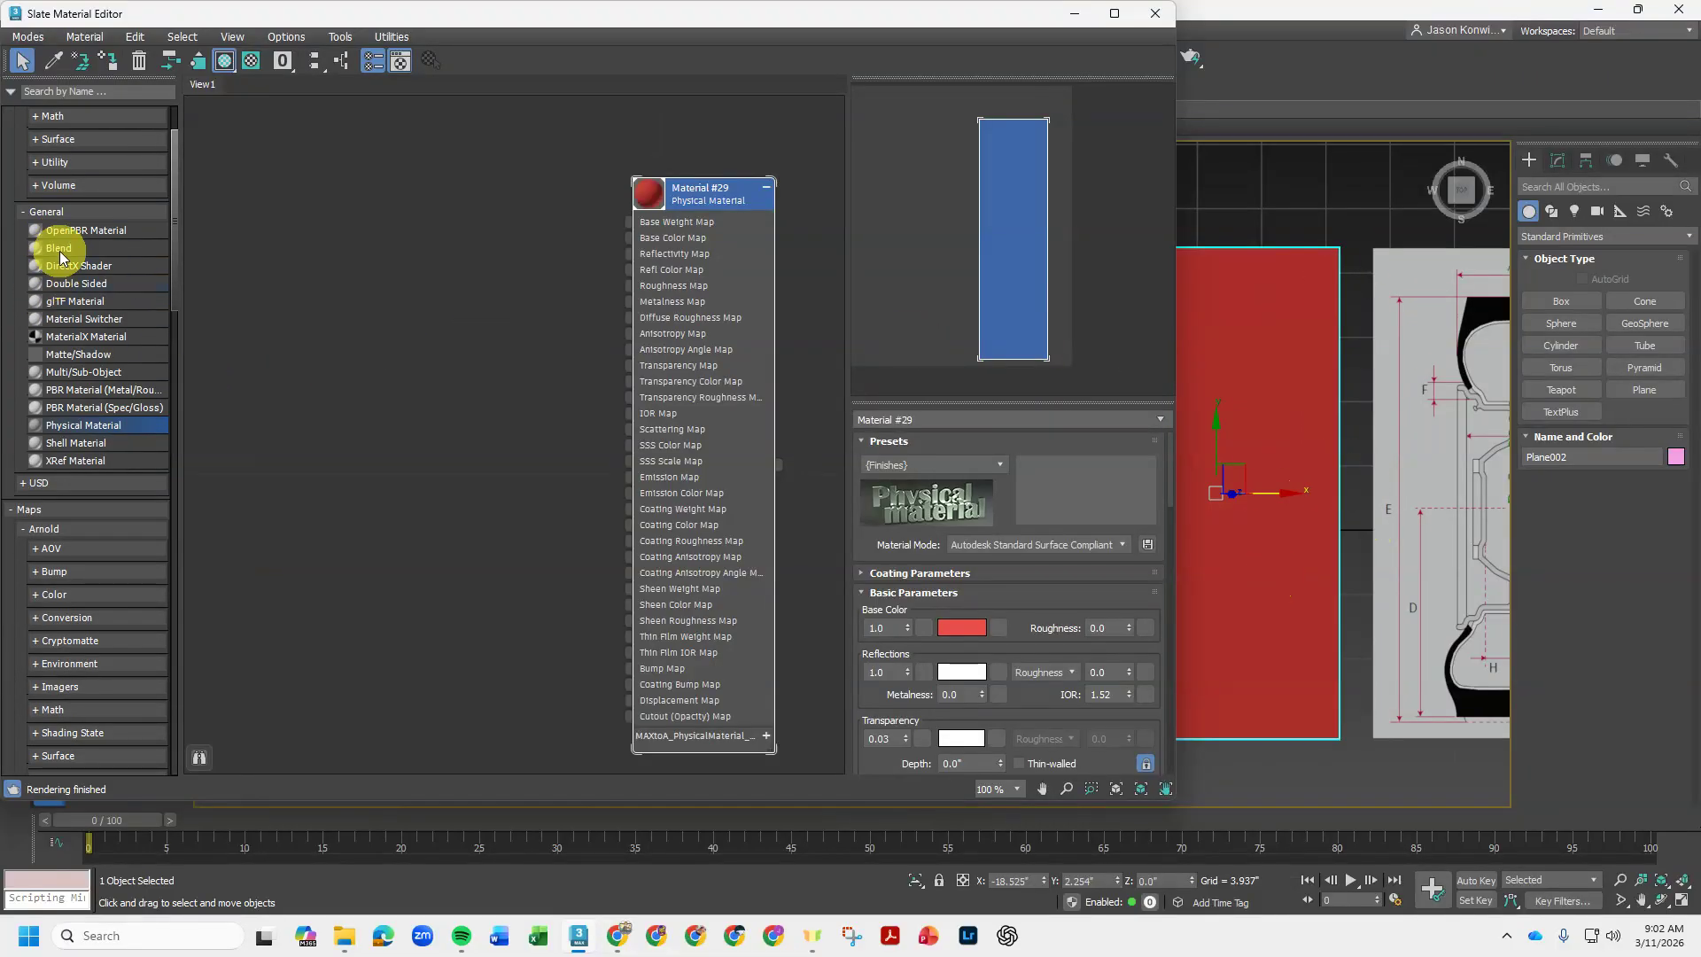
scroll(115, 332, "down", 4)
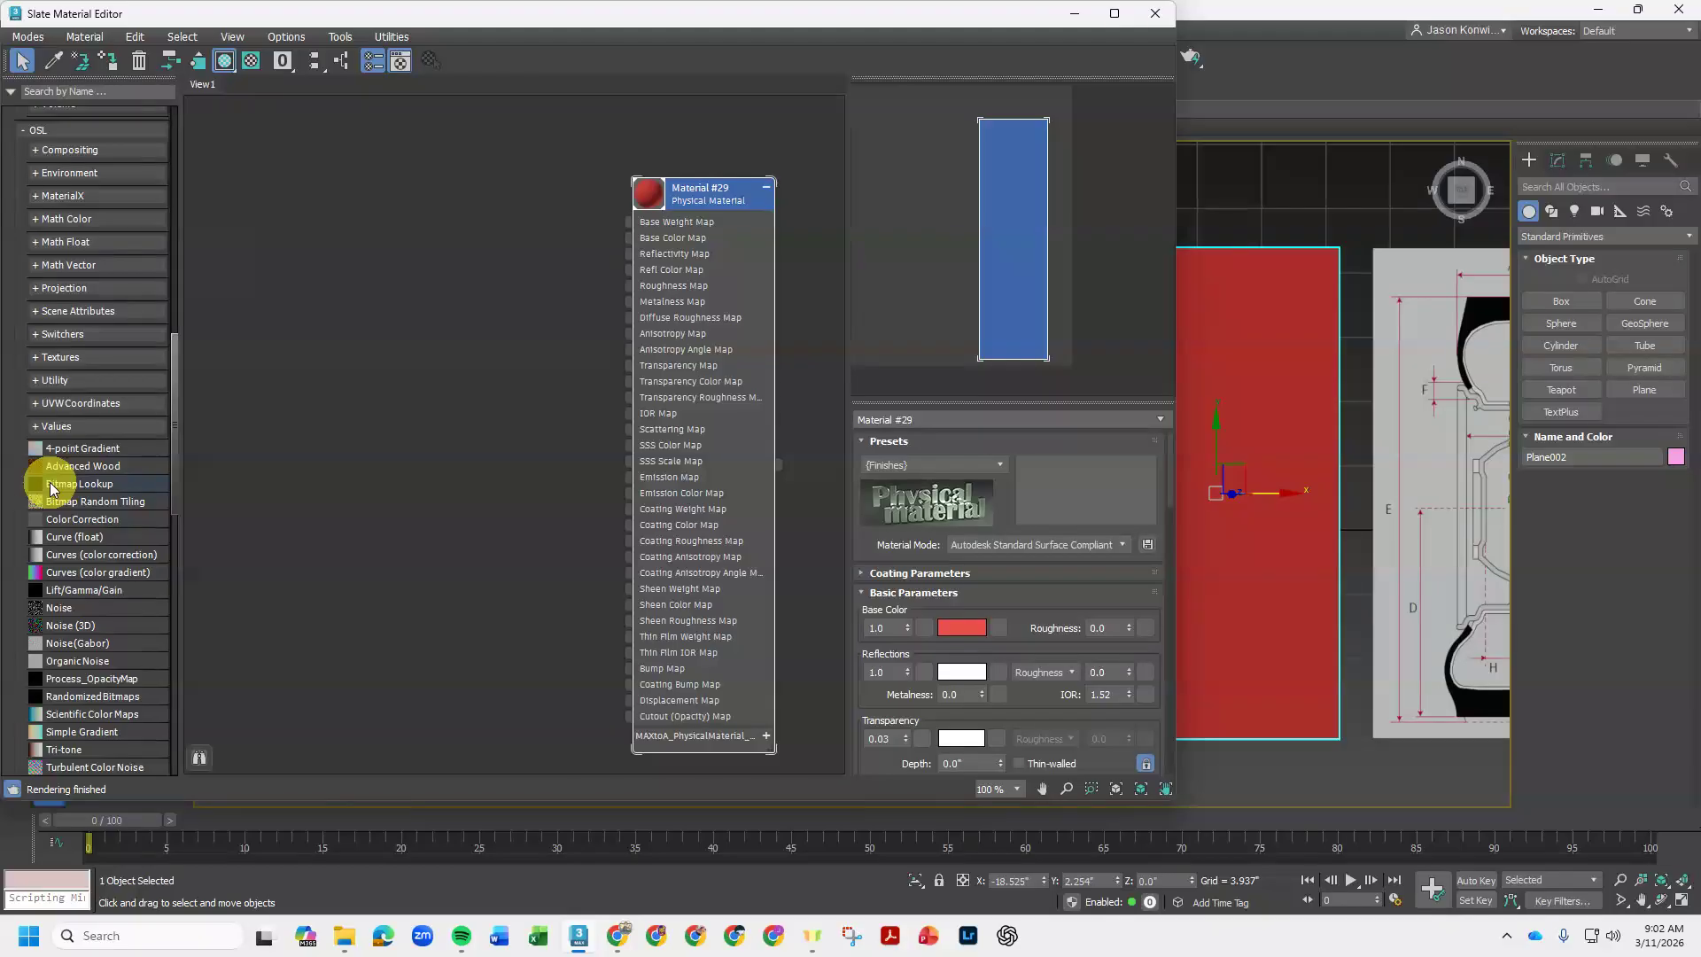
left_click_drag(46, 482, 283, 425)
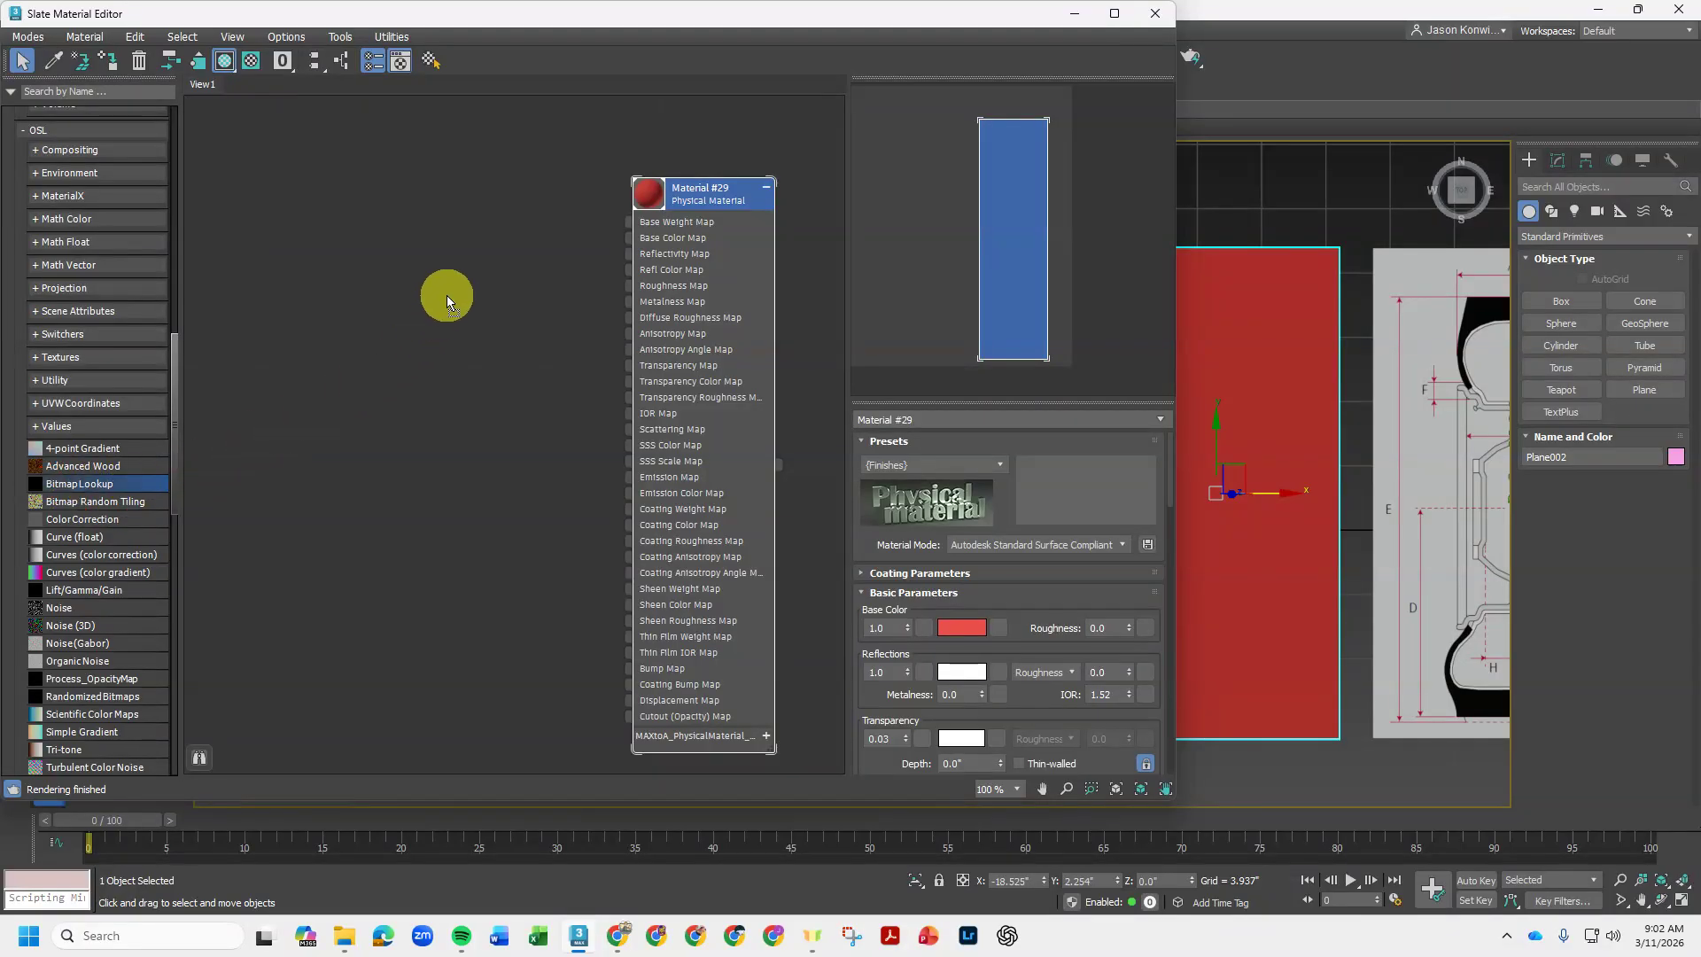
left_click_drag(447, 295, 447, 295)
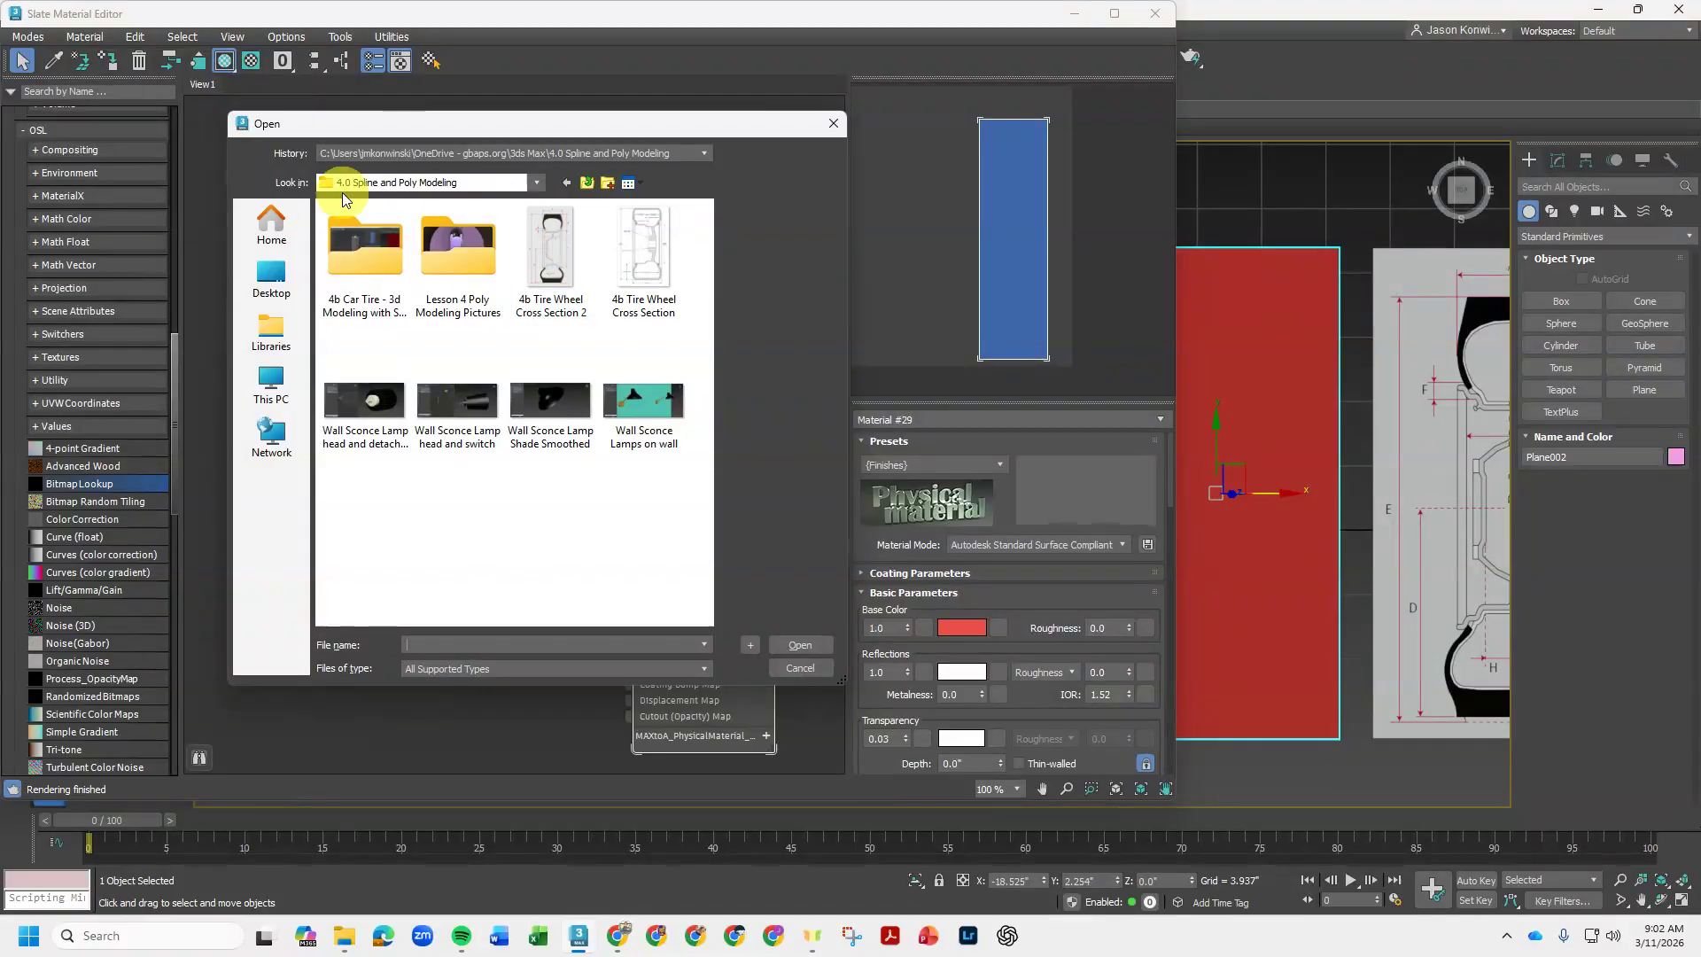
left_click(555, 257)
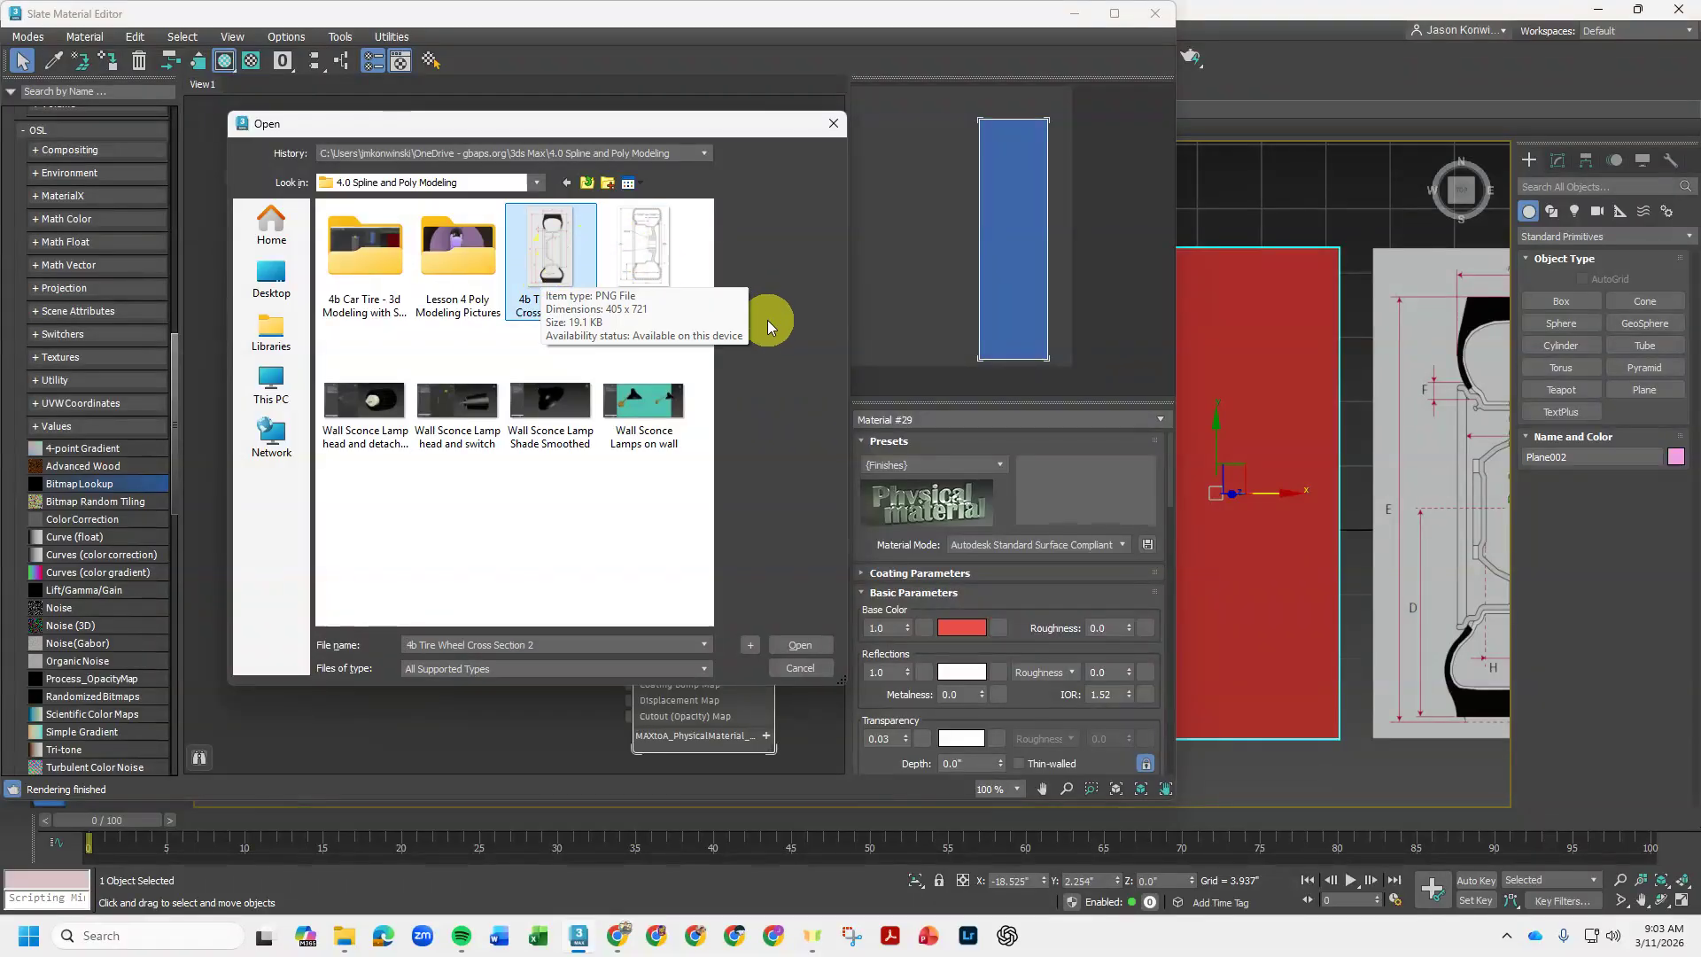
left_click(799, 647)
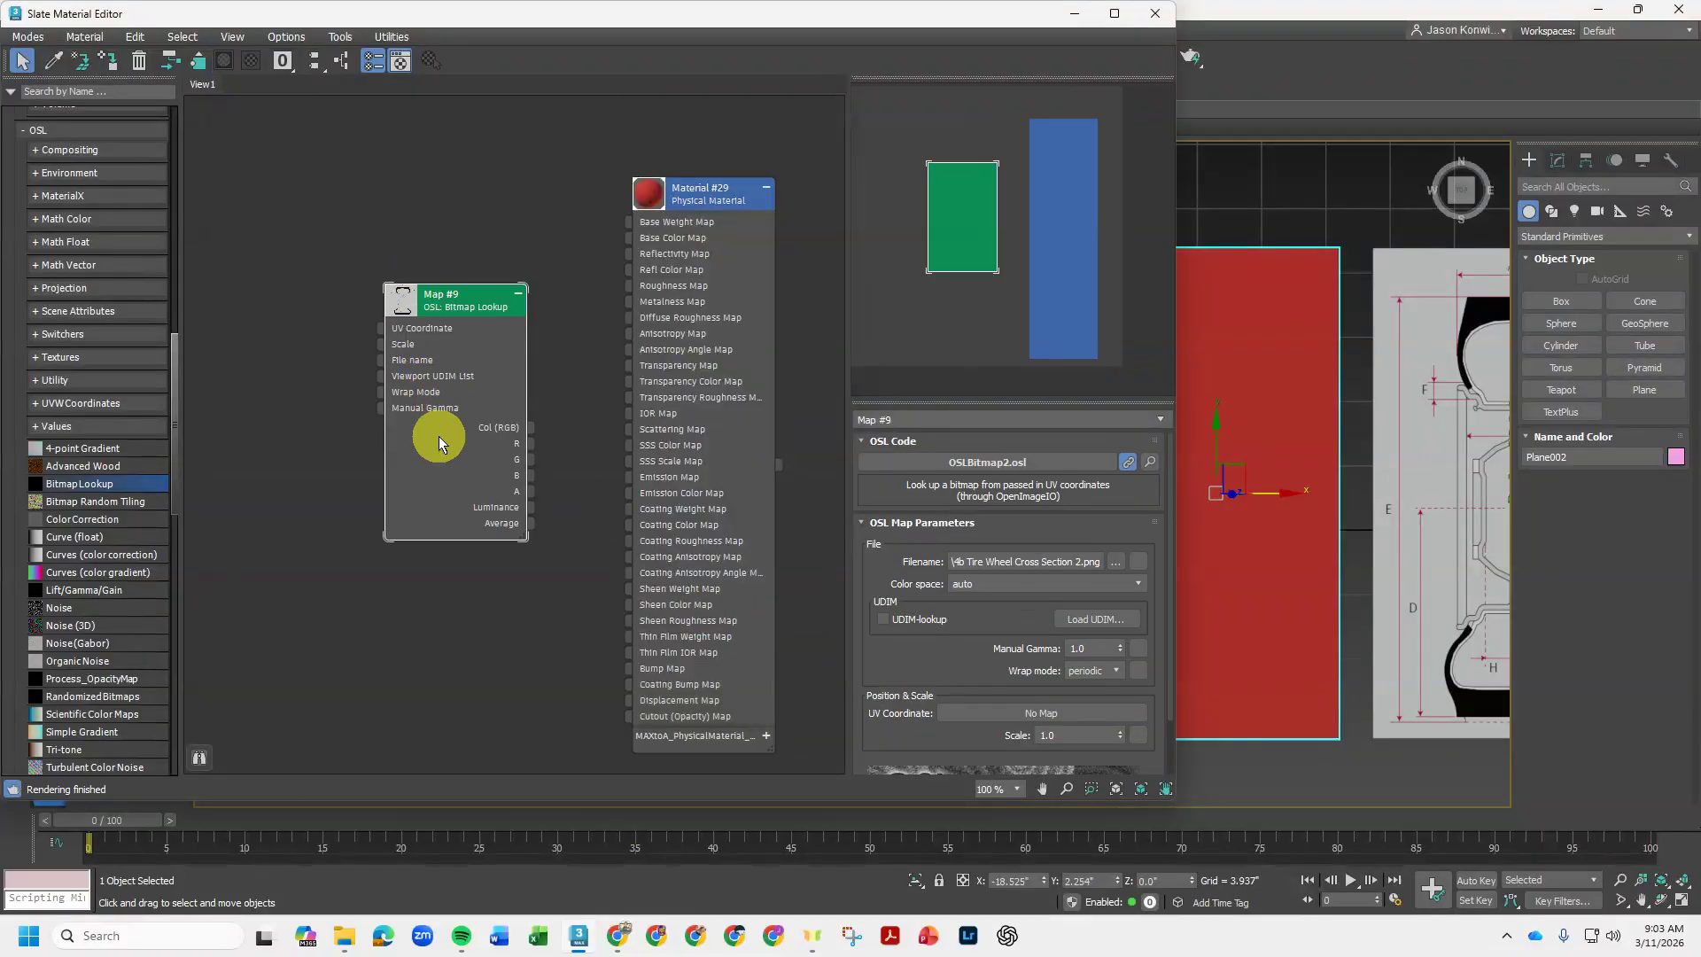
- Move the Bitmap Lookup node up so it sits level with the top of the physical material node
right_click(459, 298)
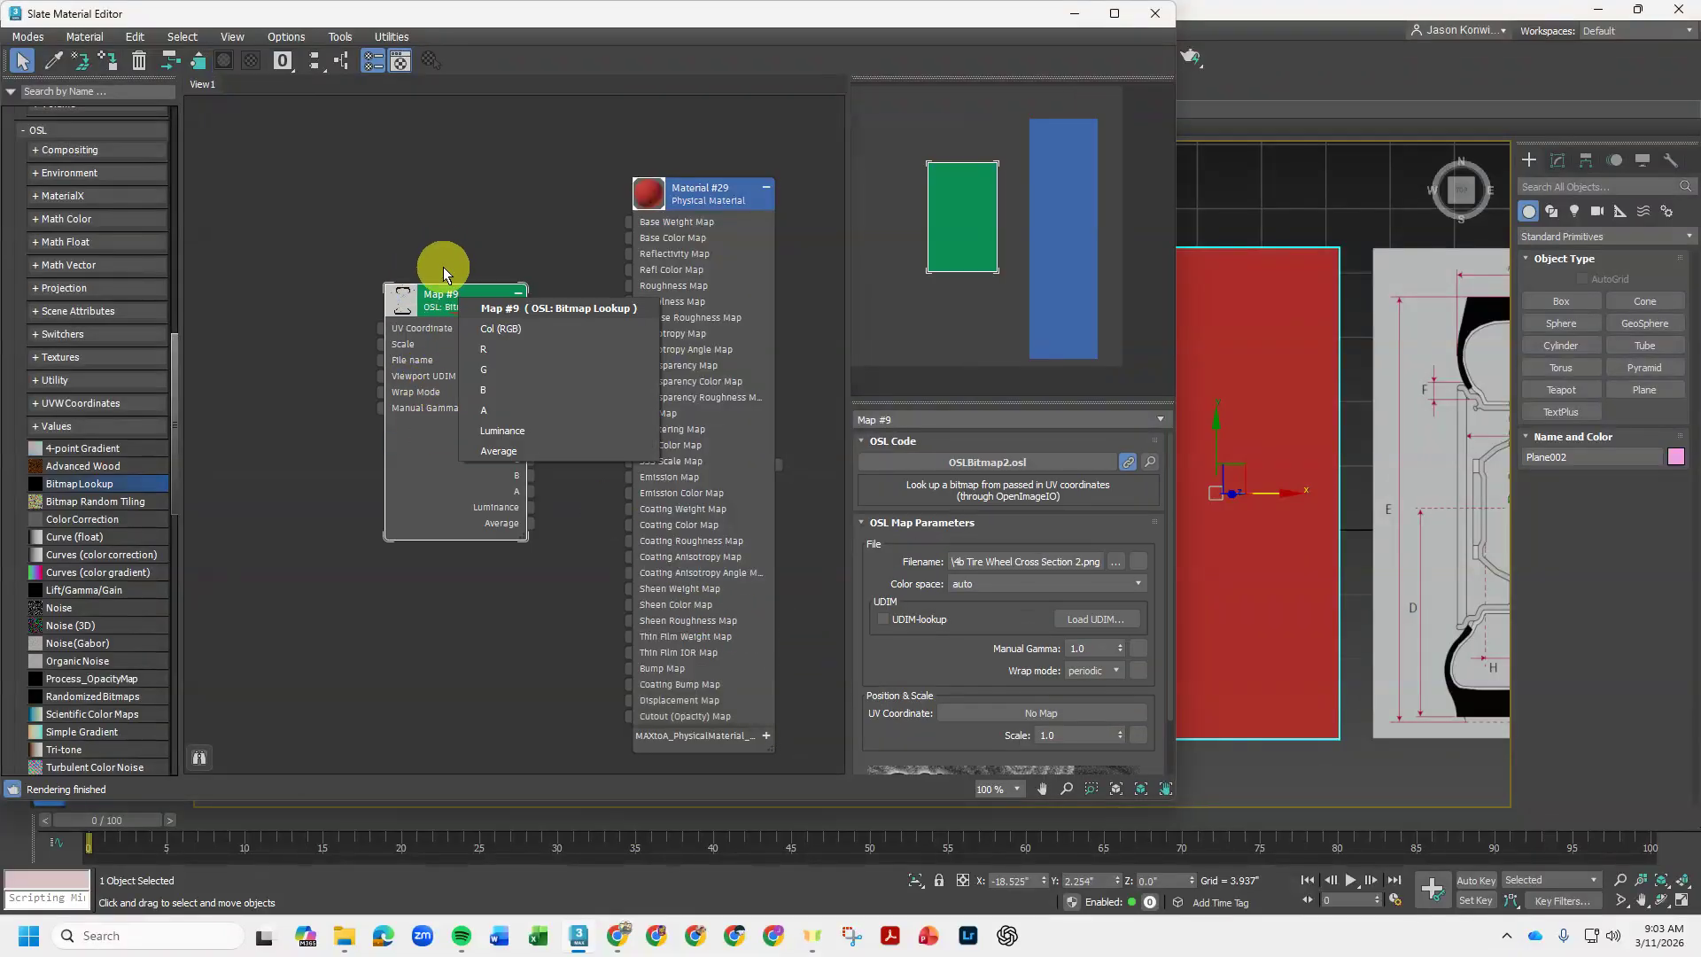
left_click(487, 213)
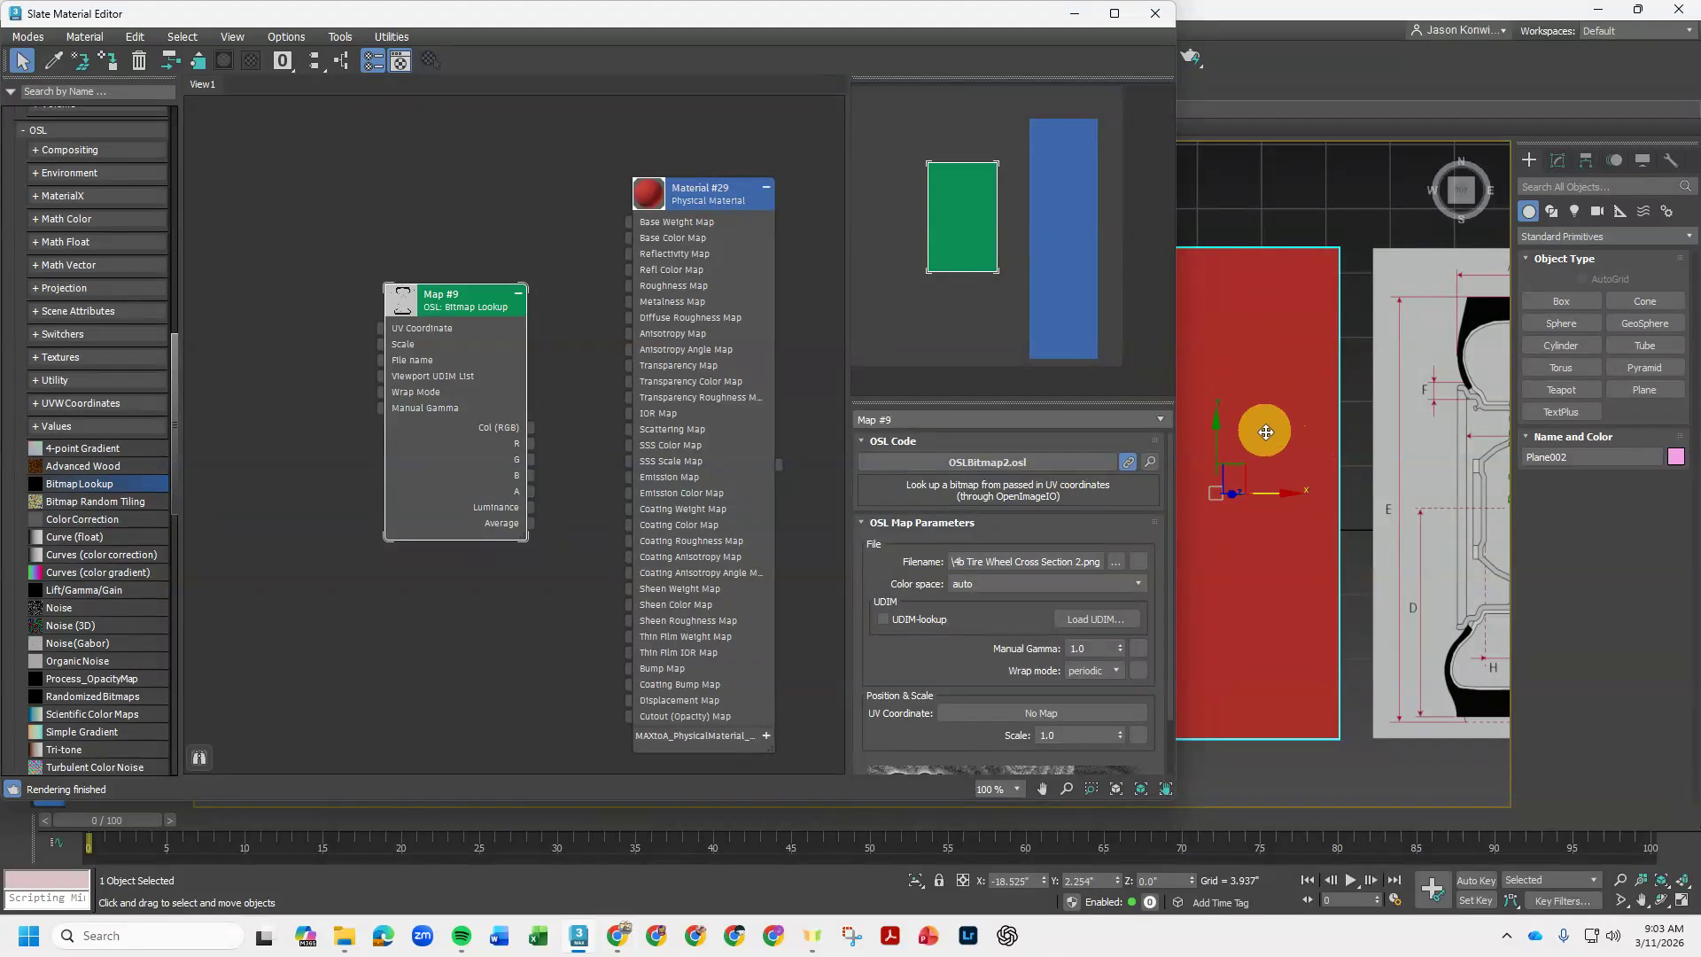
left_click_drag(450, 303, 399, 180)
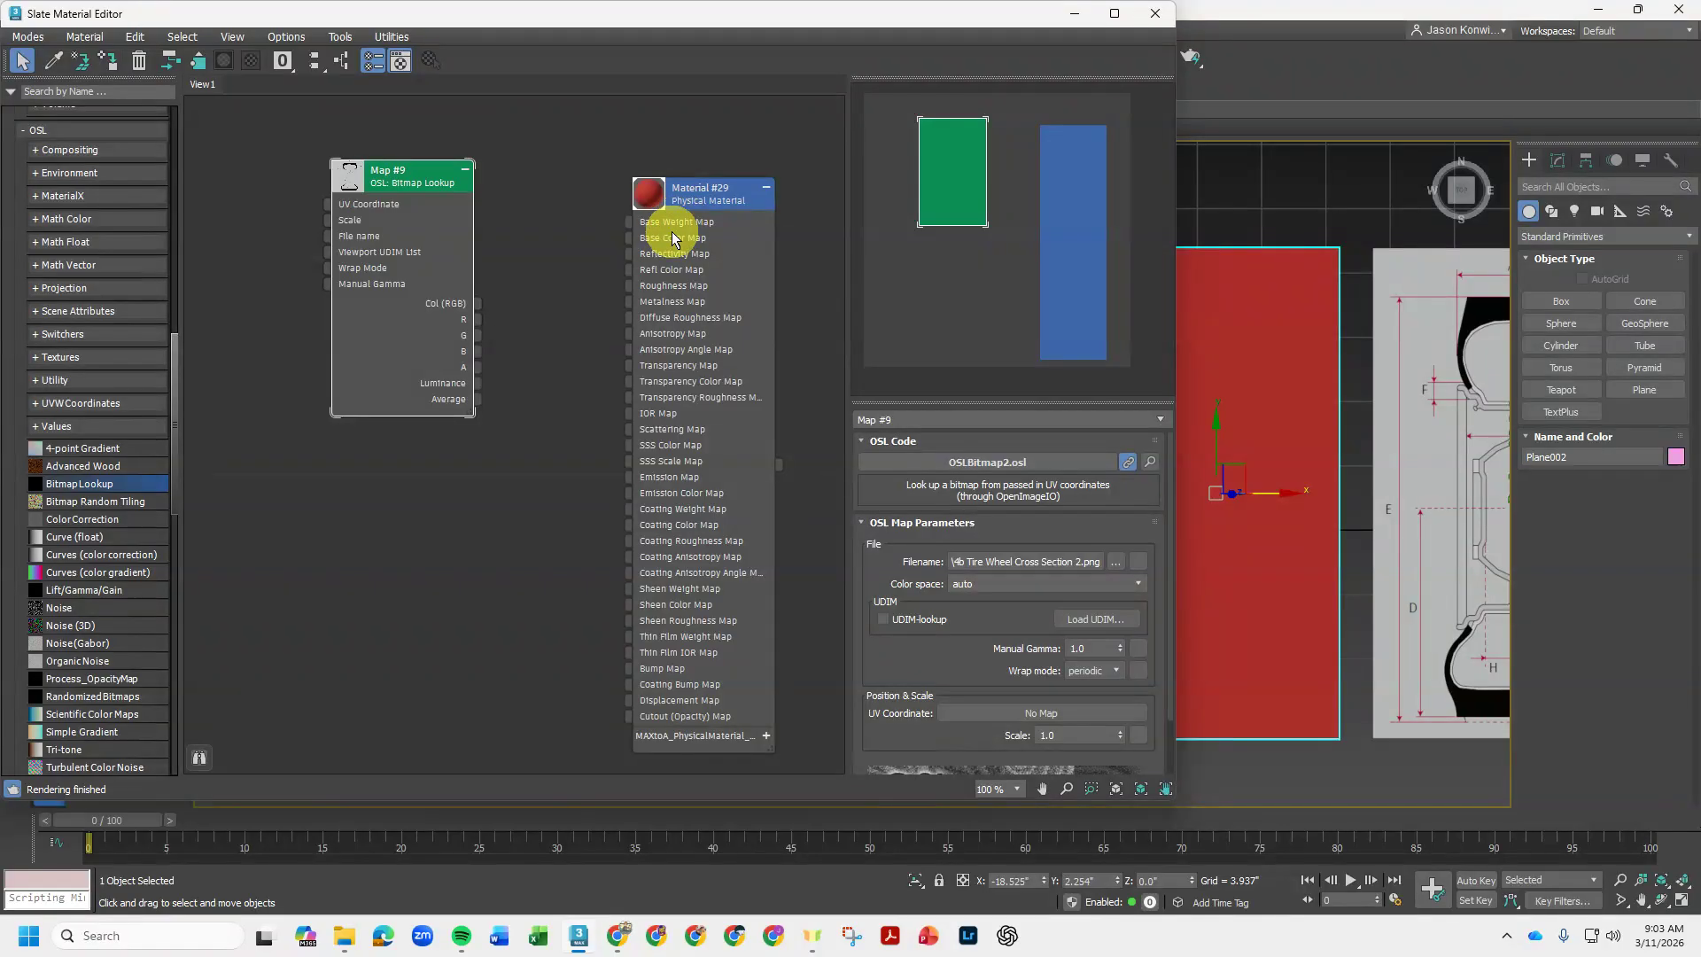
mouse_move(477, 319)
left_mouse_down()
mouse_move(604, 287)
mouse_move(631, 238)
left_mouse_up()
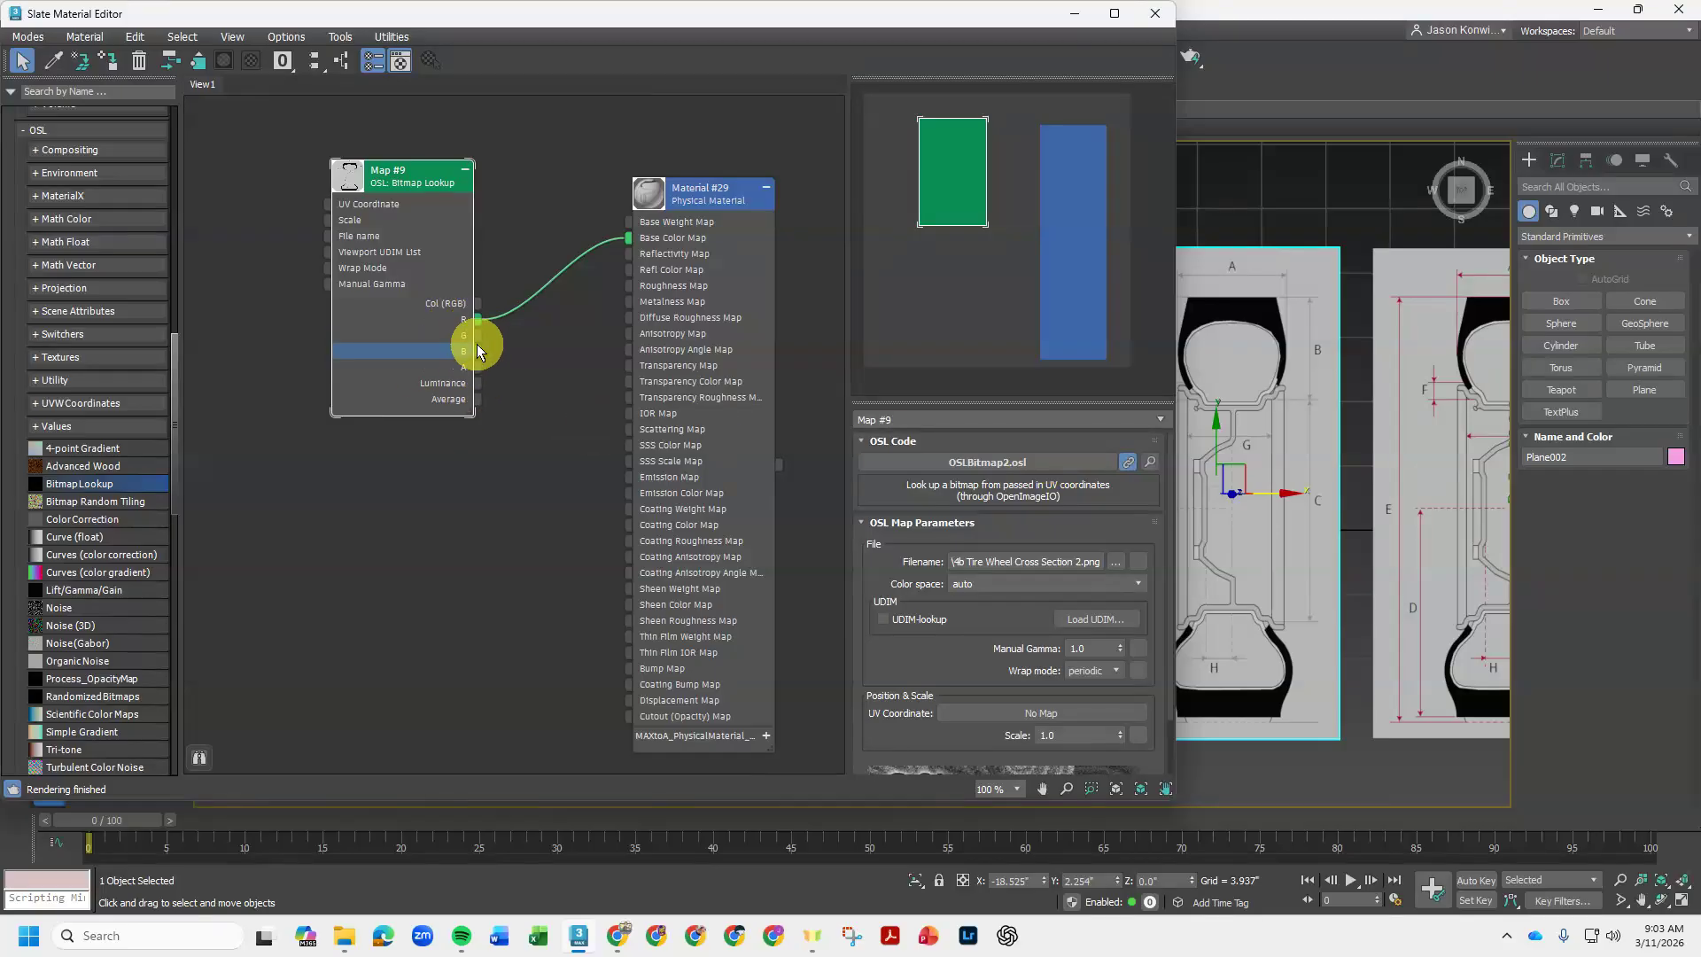
left_click(479, 303)
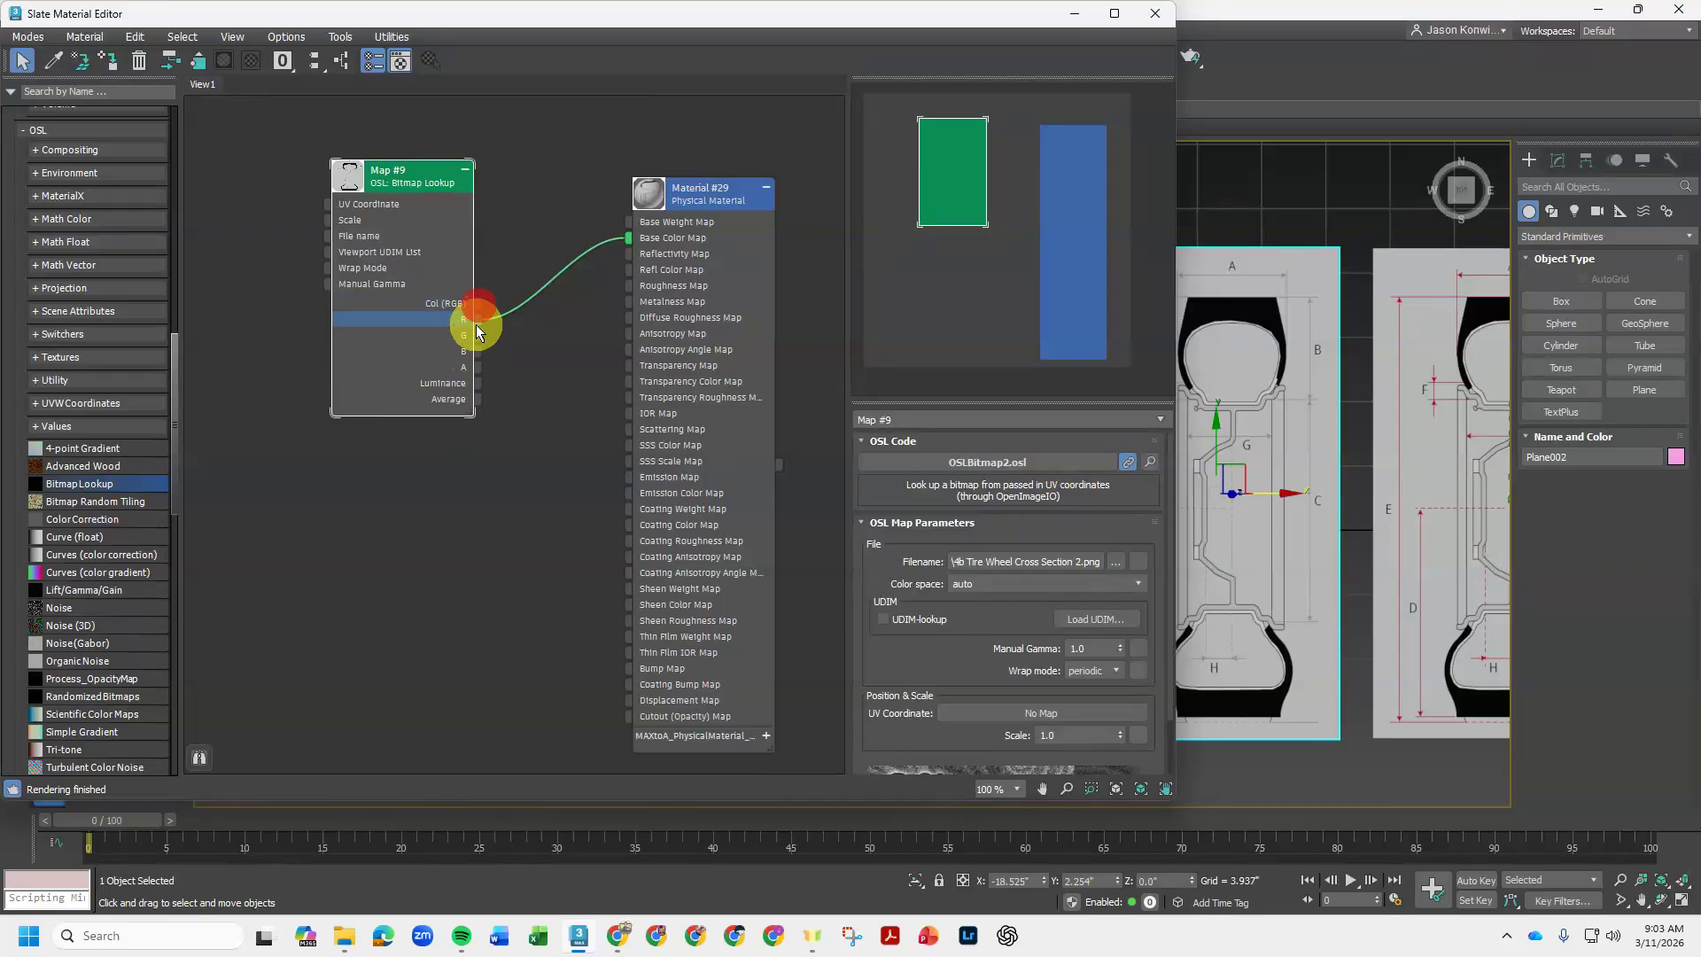
left_click_drag(480, 318, 497, 326)
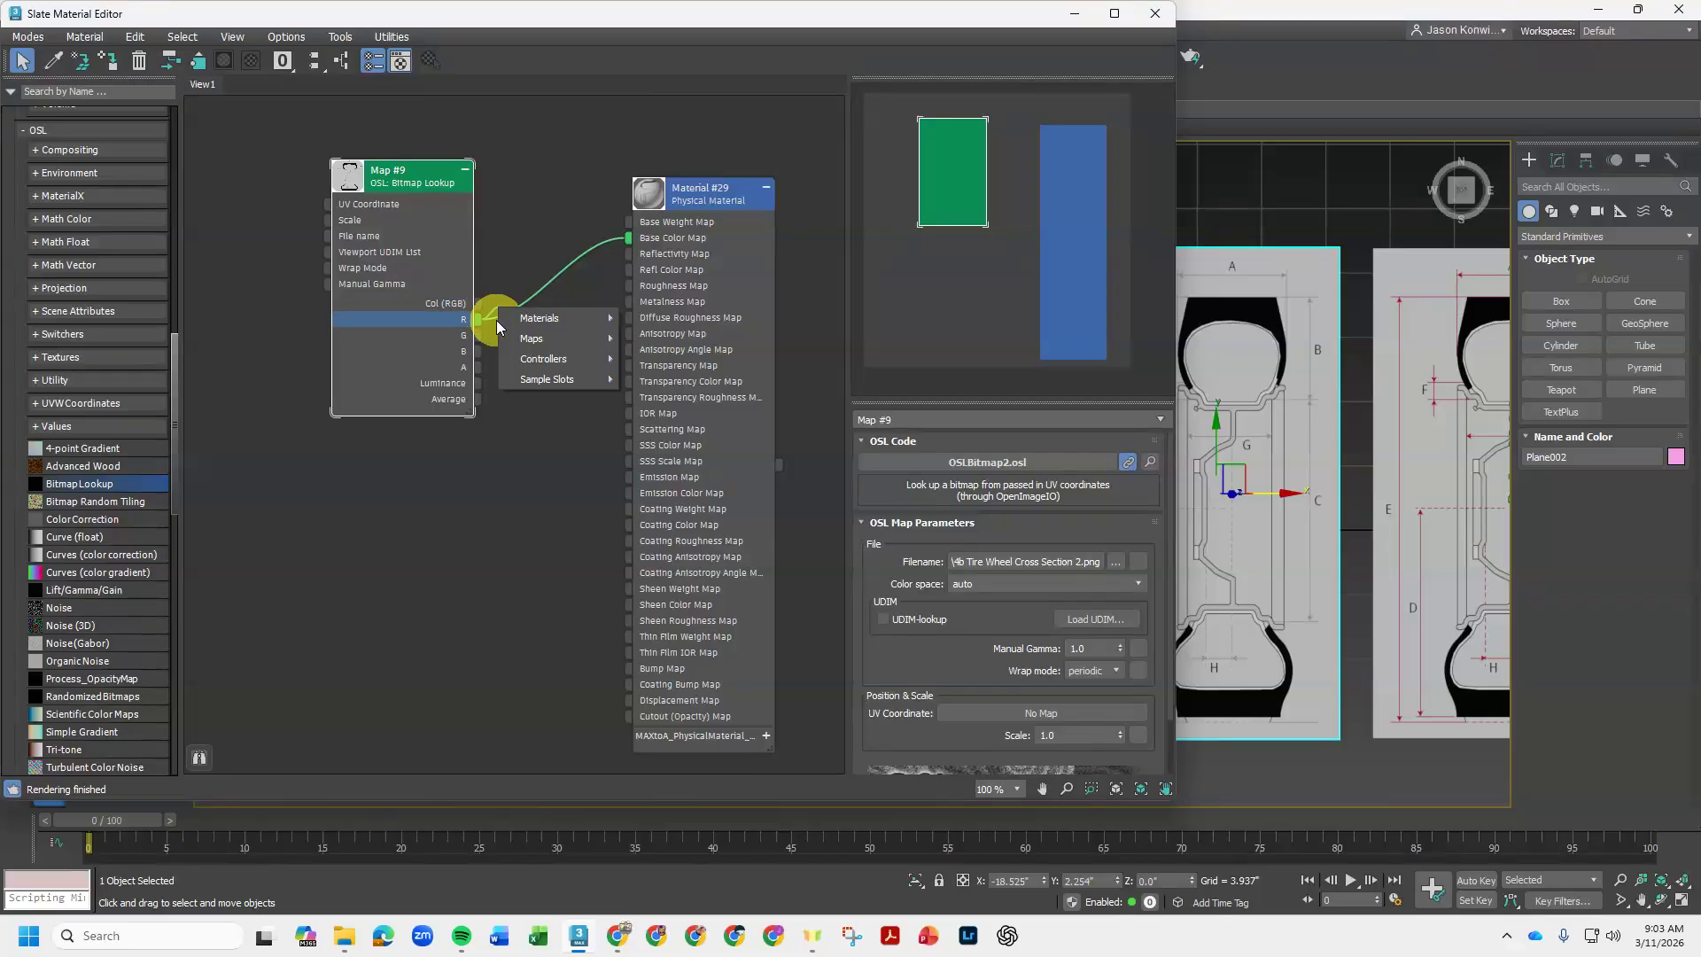
left_click(519, 281)
left_click_drag(517, 254, 535, 296)
key("Delete")
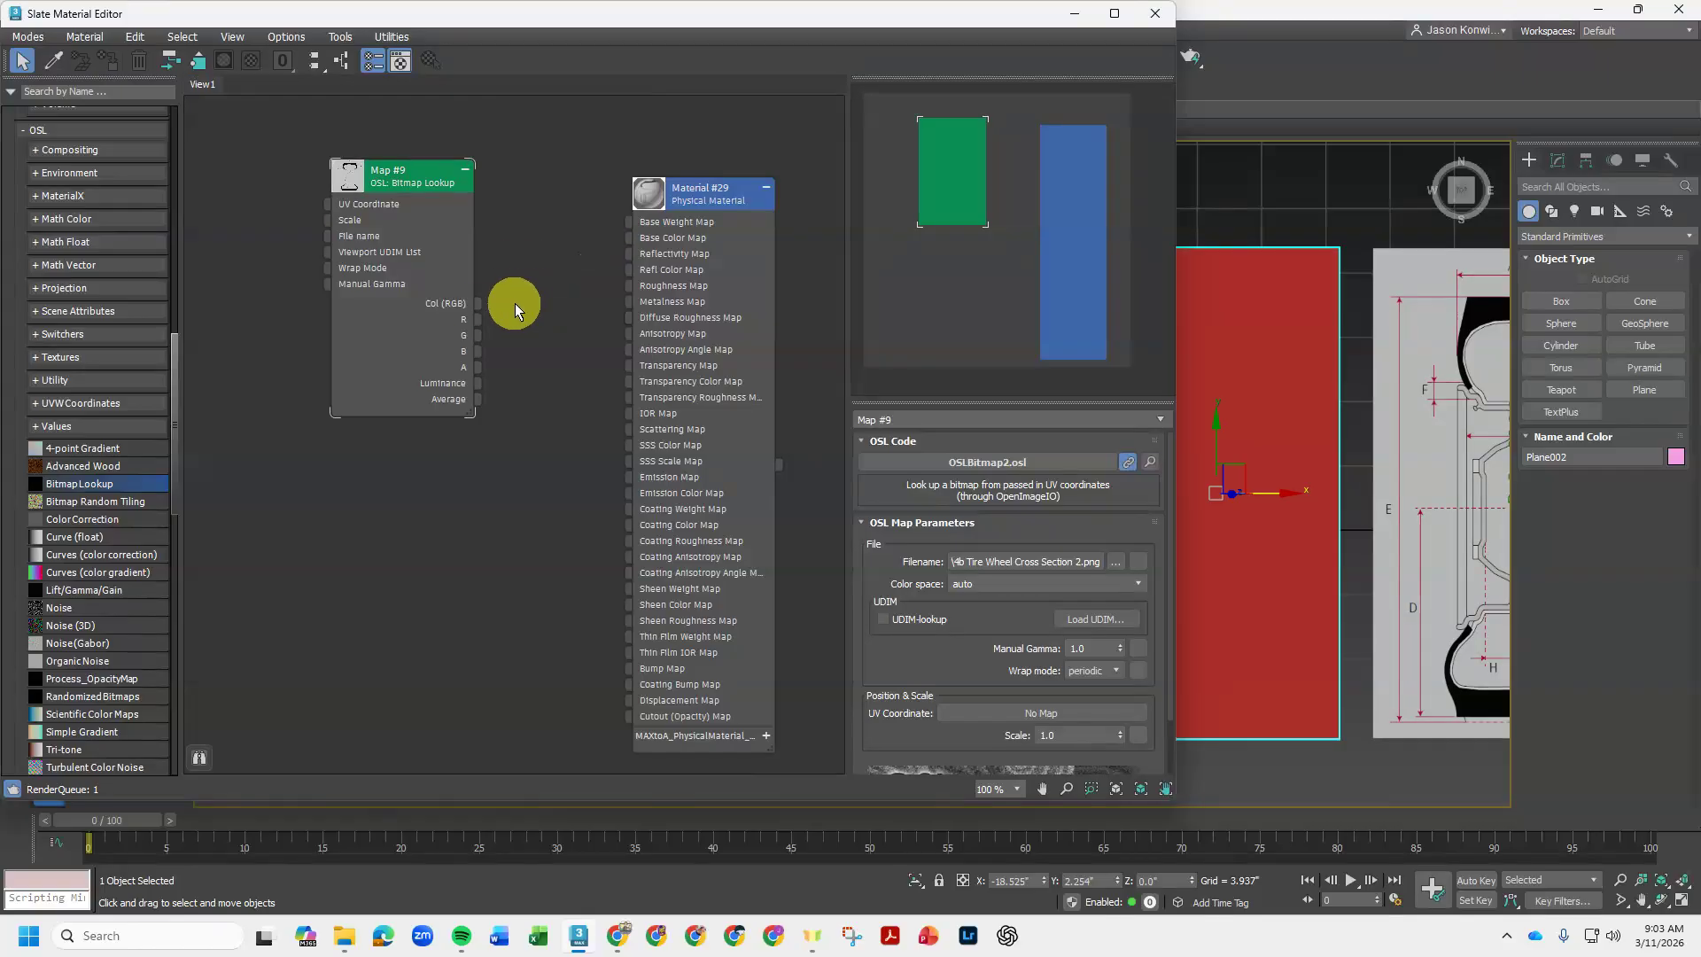
- Connect the bitmap's Col (RGB) output to the physical material's Base Color Map and close the material editor
left_click_drag(478, 304, 627, 237)
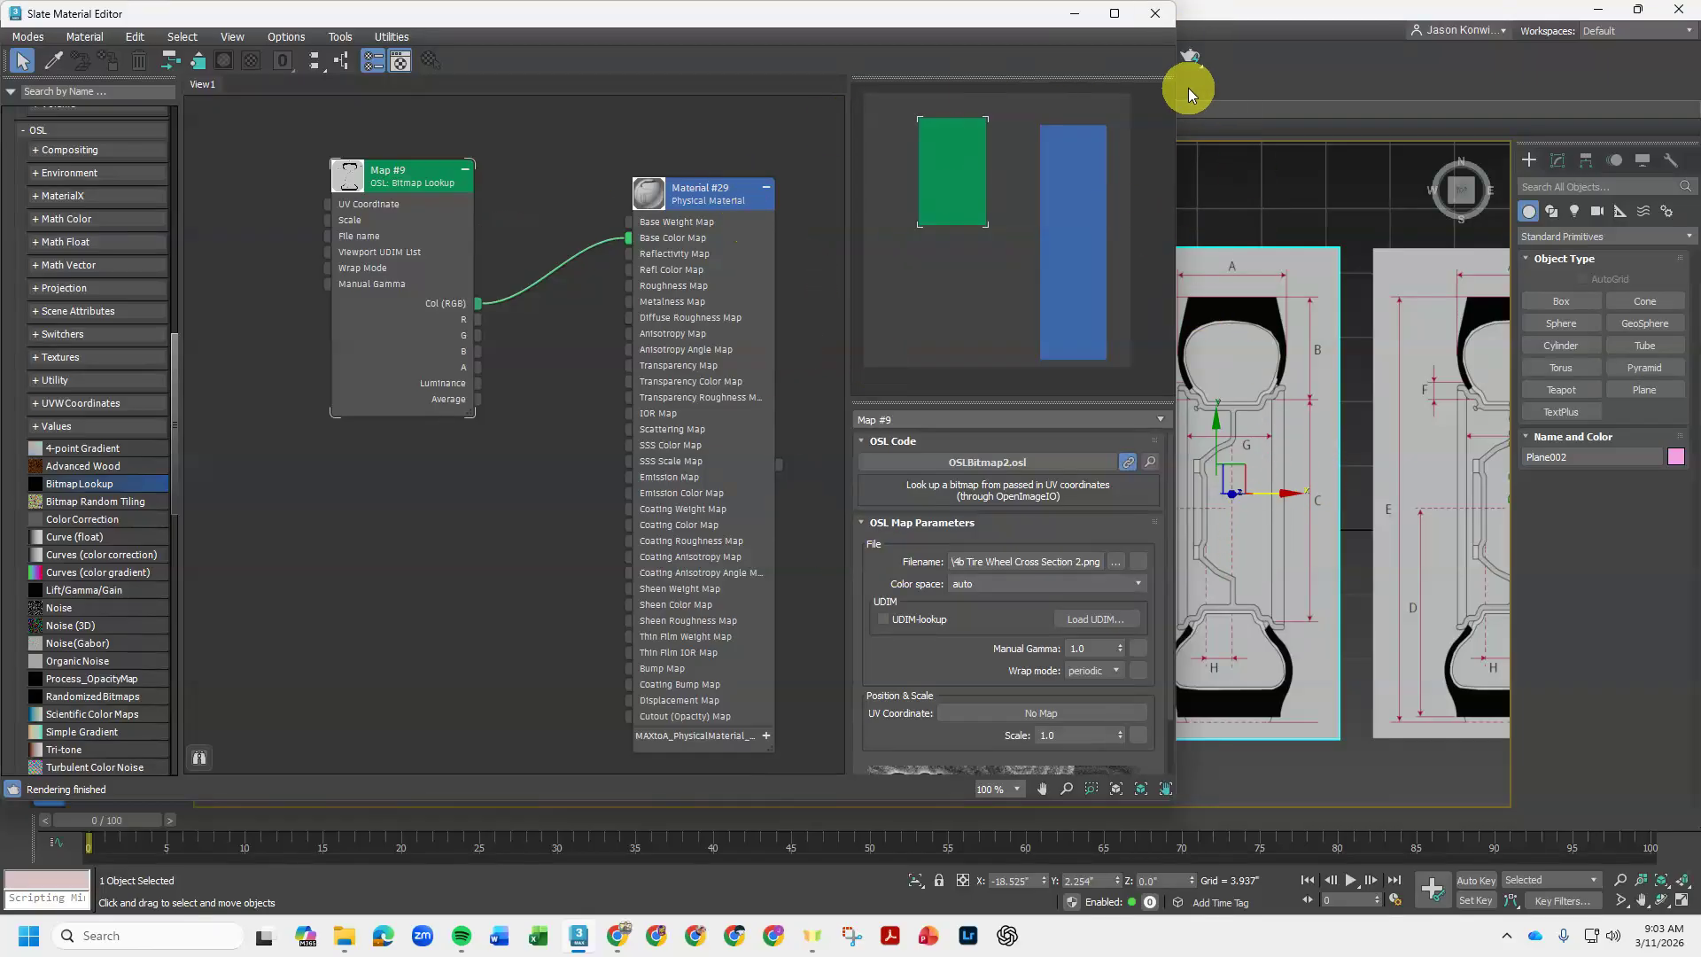
left_click(1153, 18)
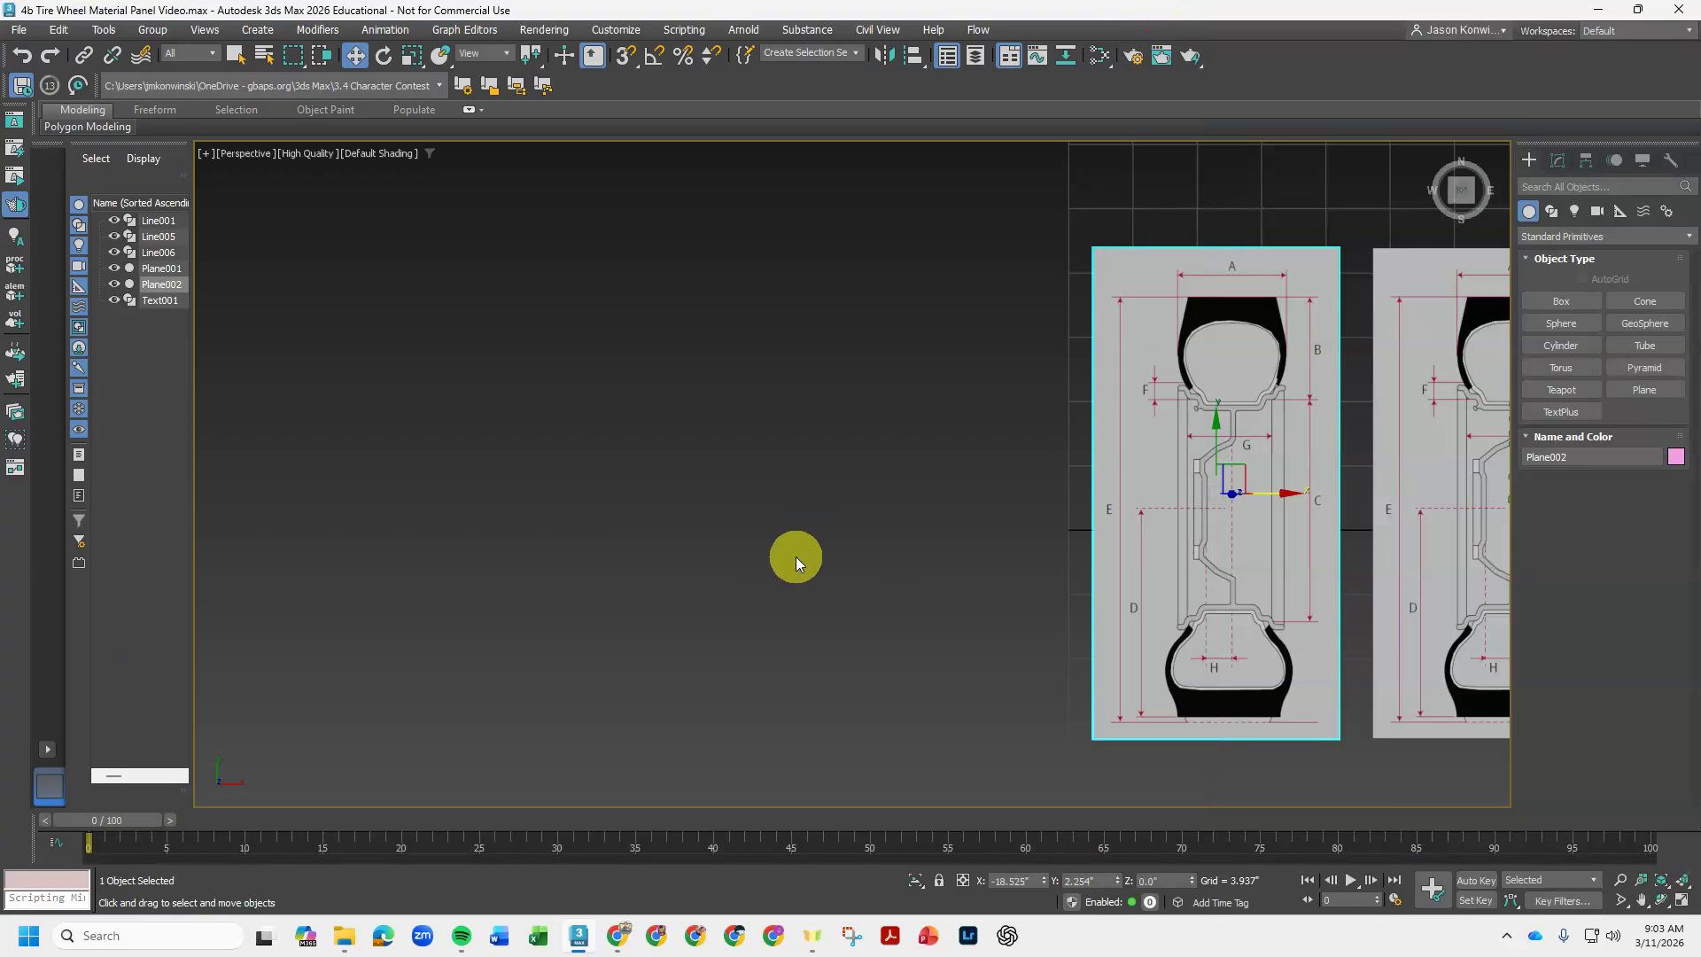
middle_click_drag(1279, 543, 1028, 543)
left_click(1298, 556)
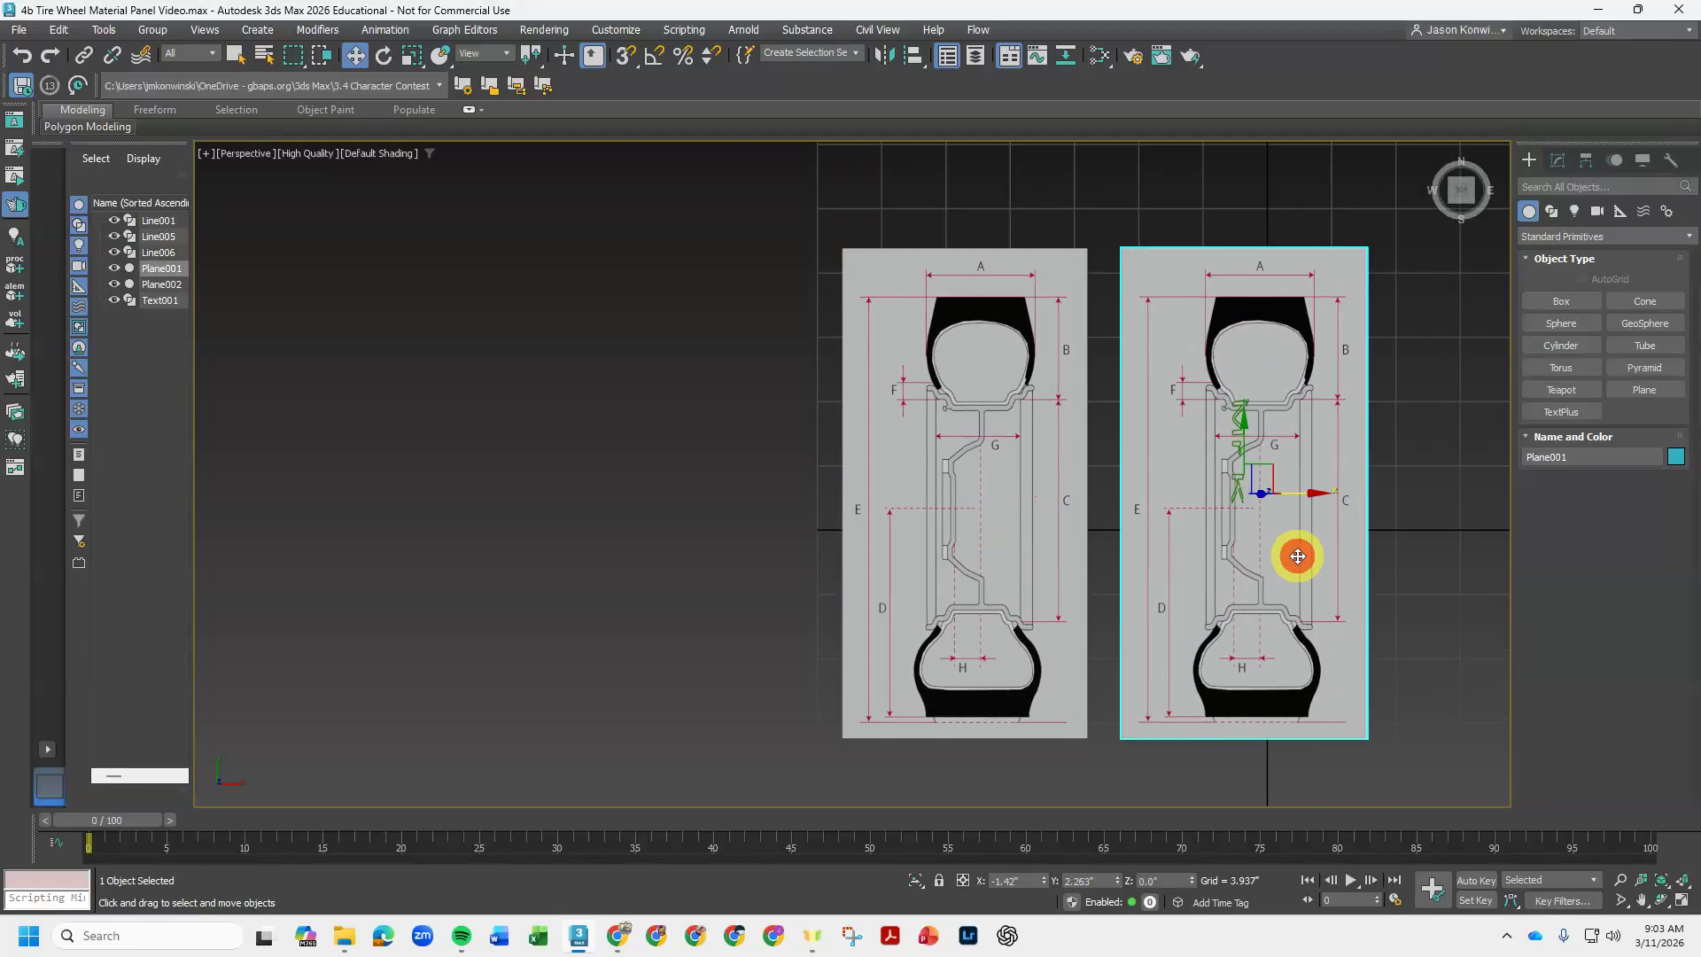
key("Delete")
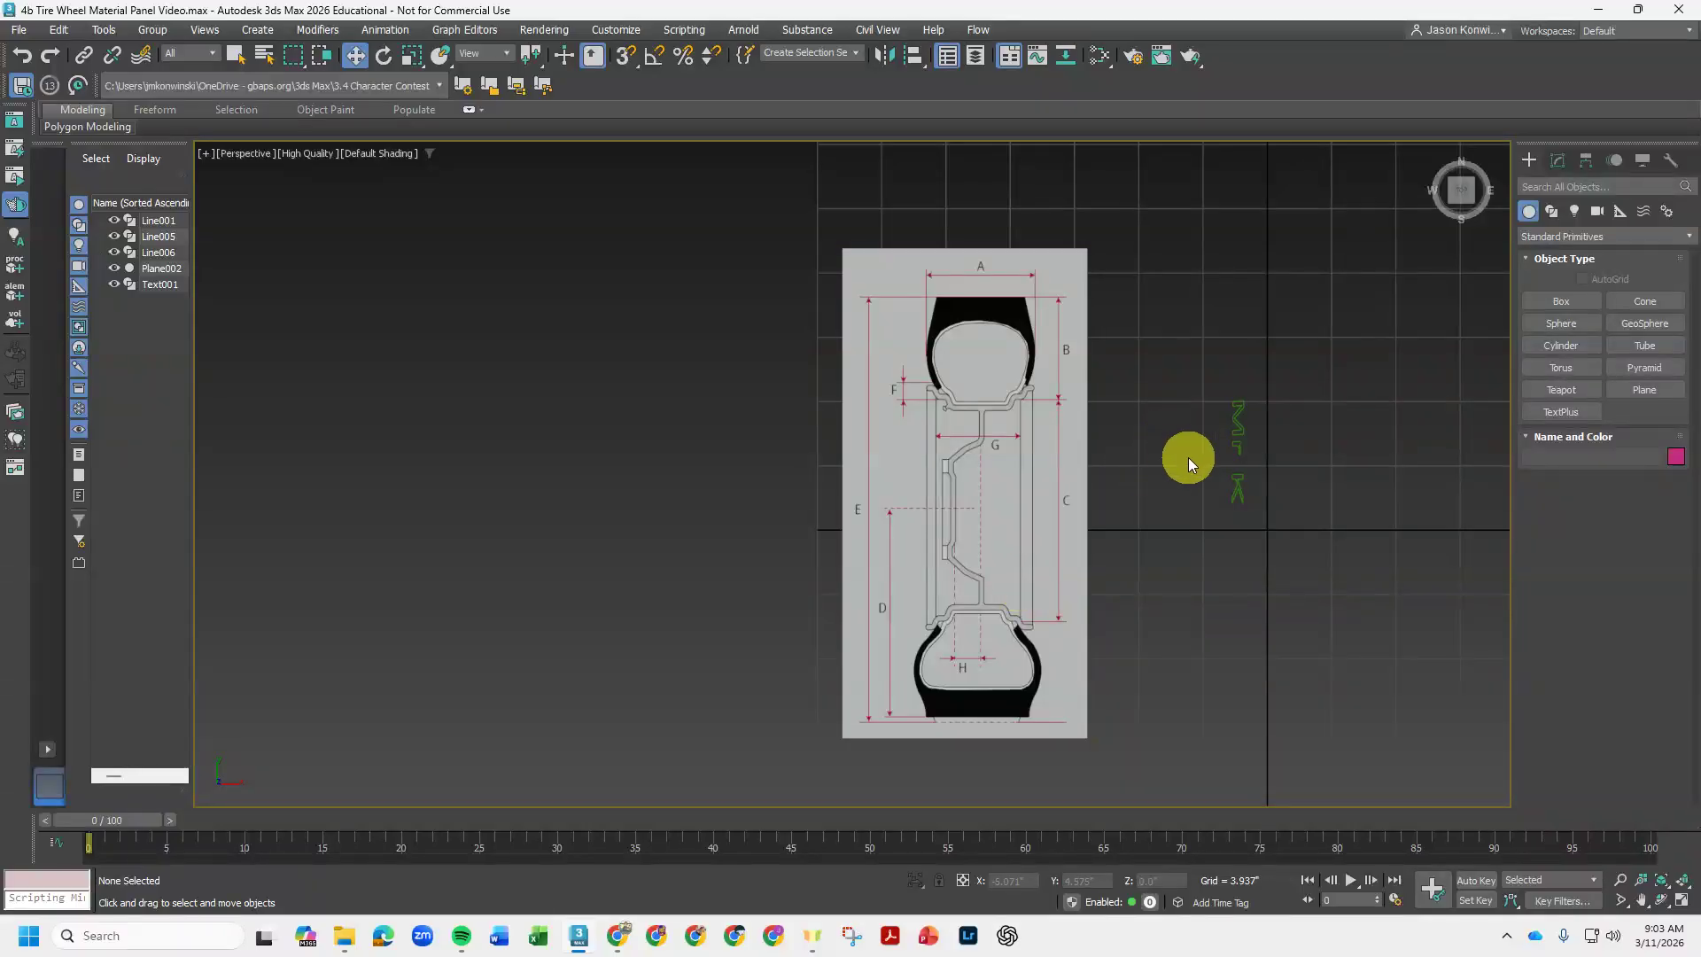
key("ctrl+z")
- Delete the new reference plane Plane002, keeping the original one, and hide the Text001 object
left_click(970, 622)
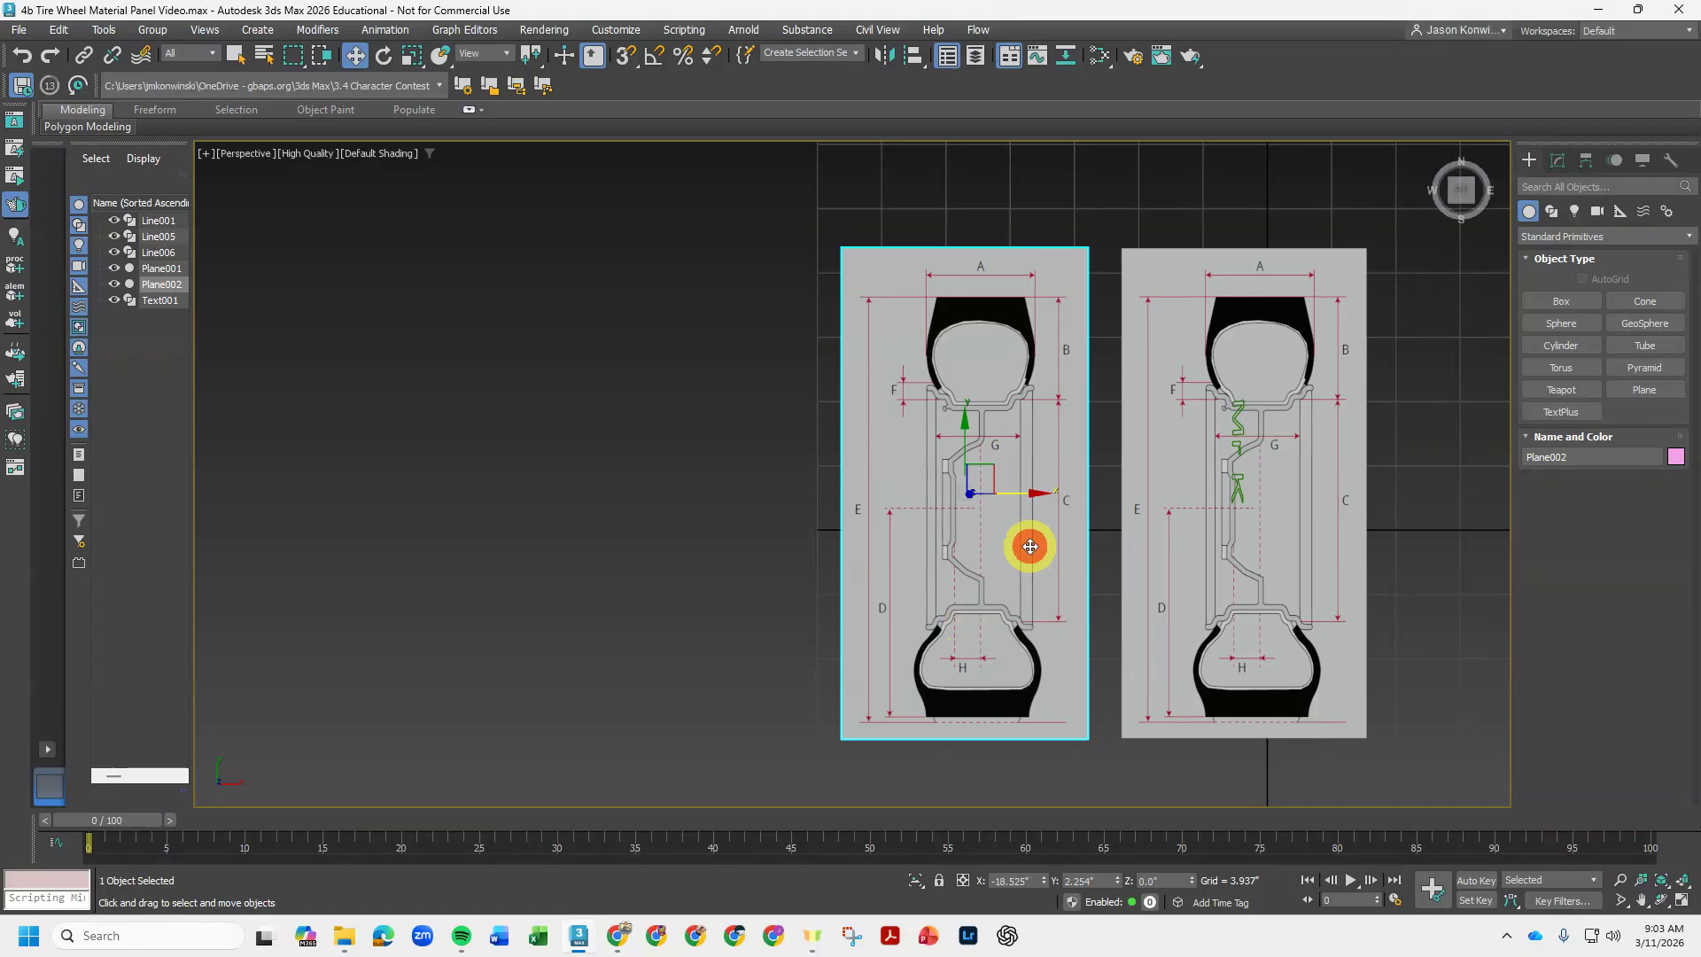
key("Delete")
scroll(1377, 541, "up", 5)
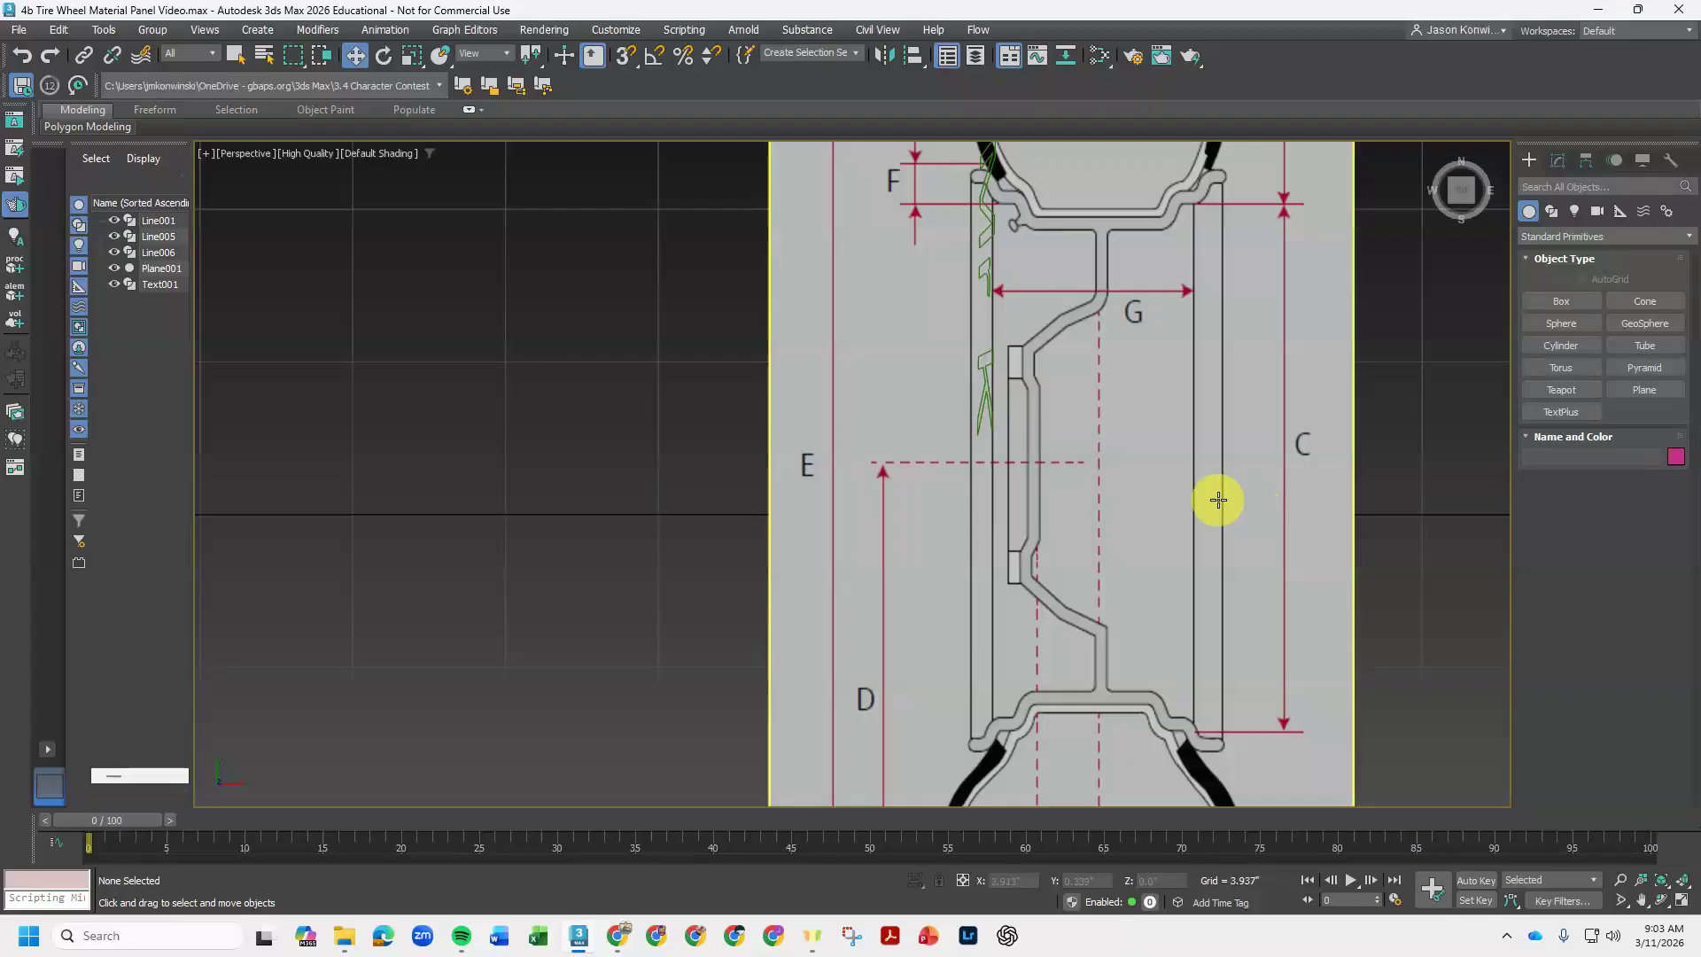
left_click(113, 284)
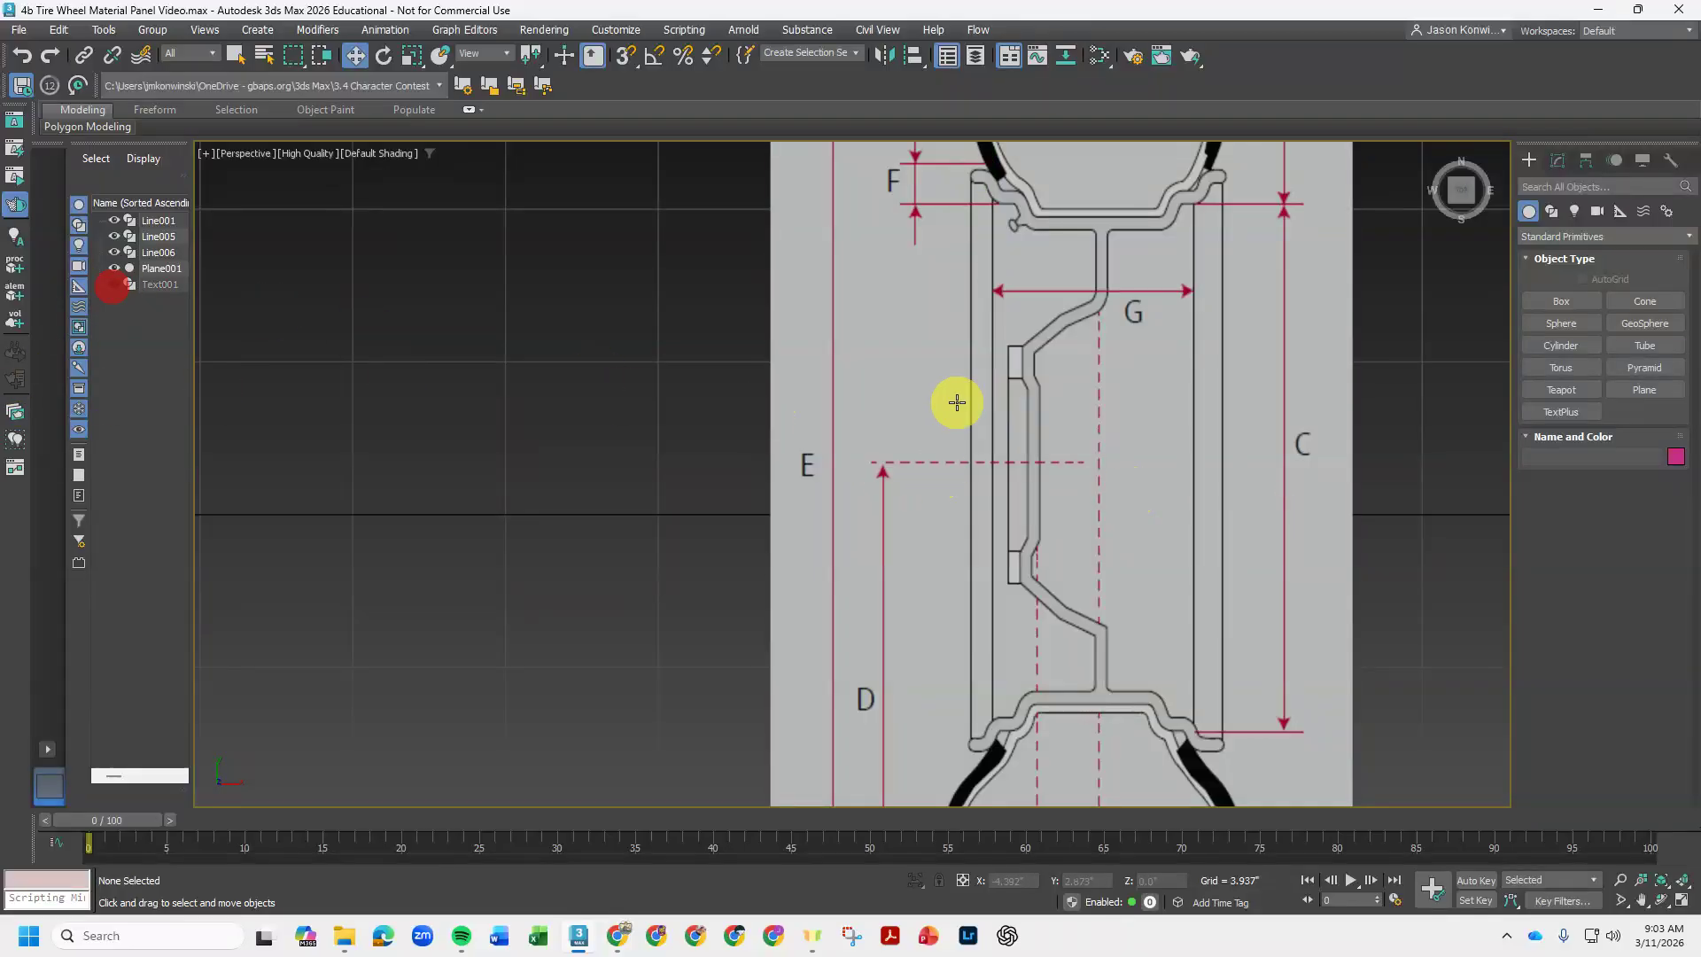
middle_click_drag(1063, 513, 987, 661)
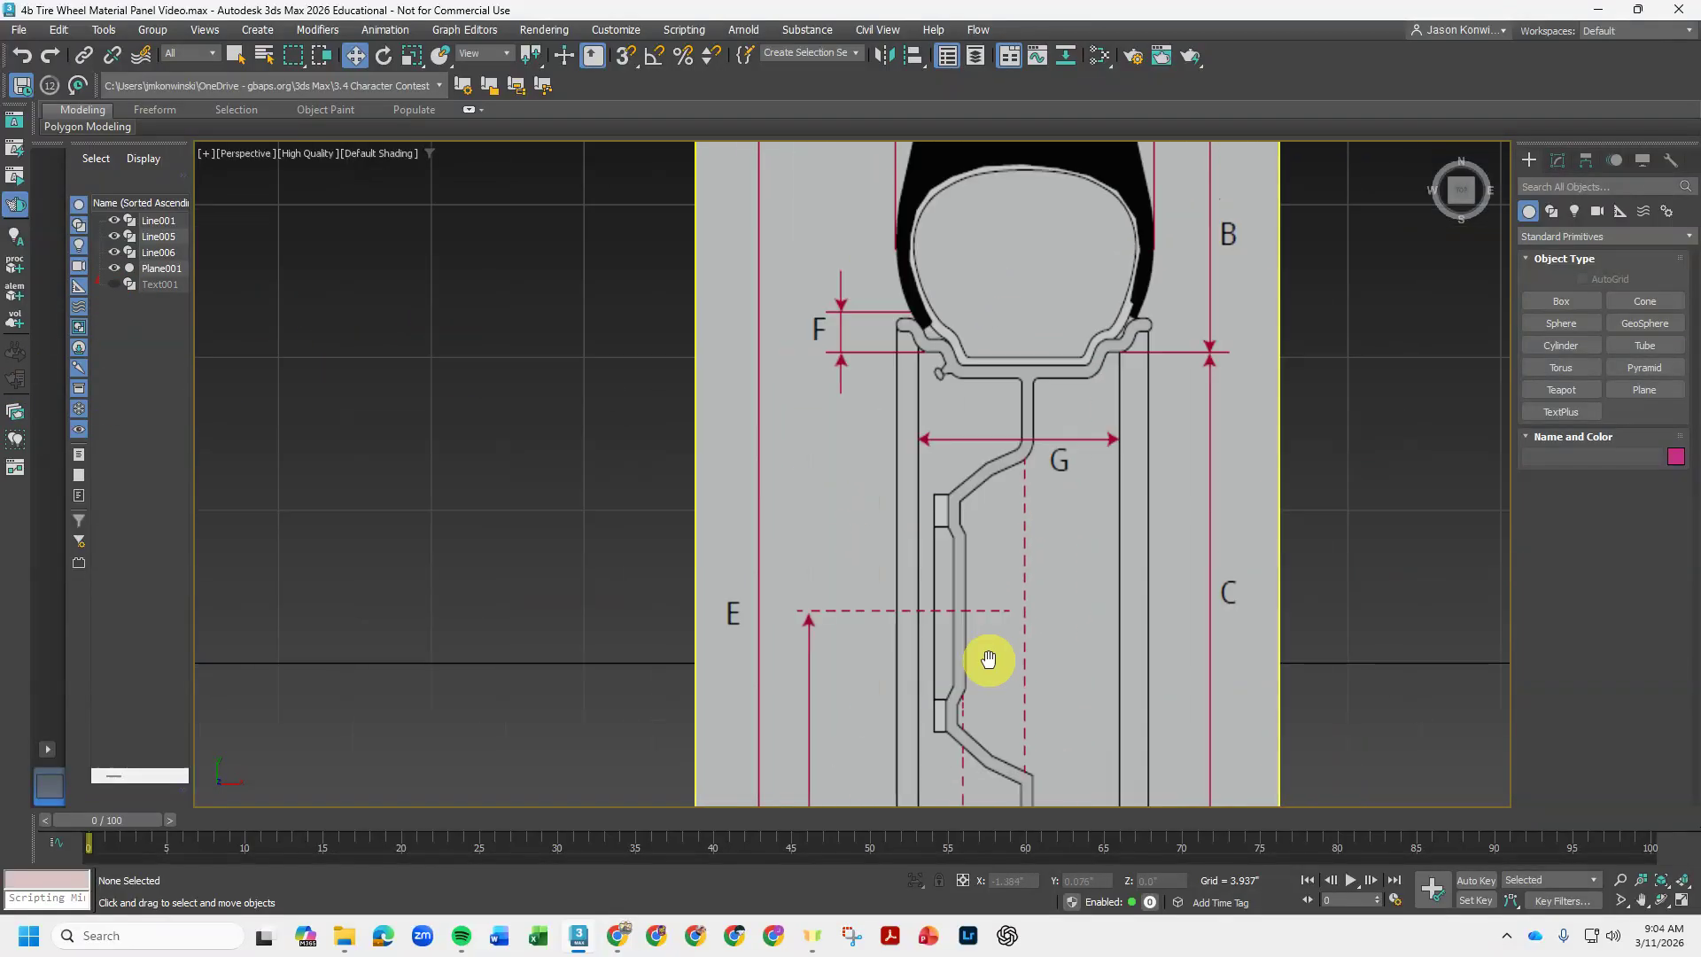
middle_click_drag(1002, 581, 992, 650)
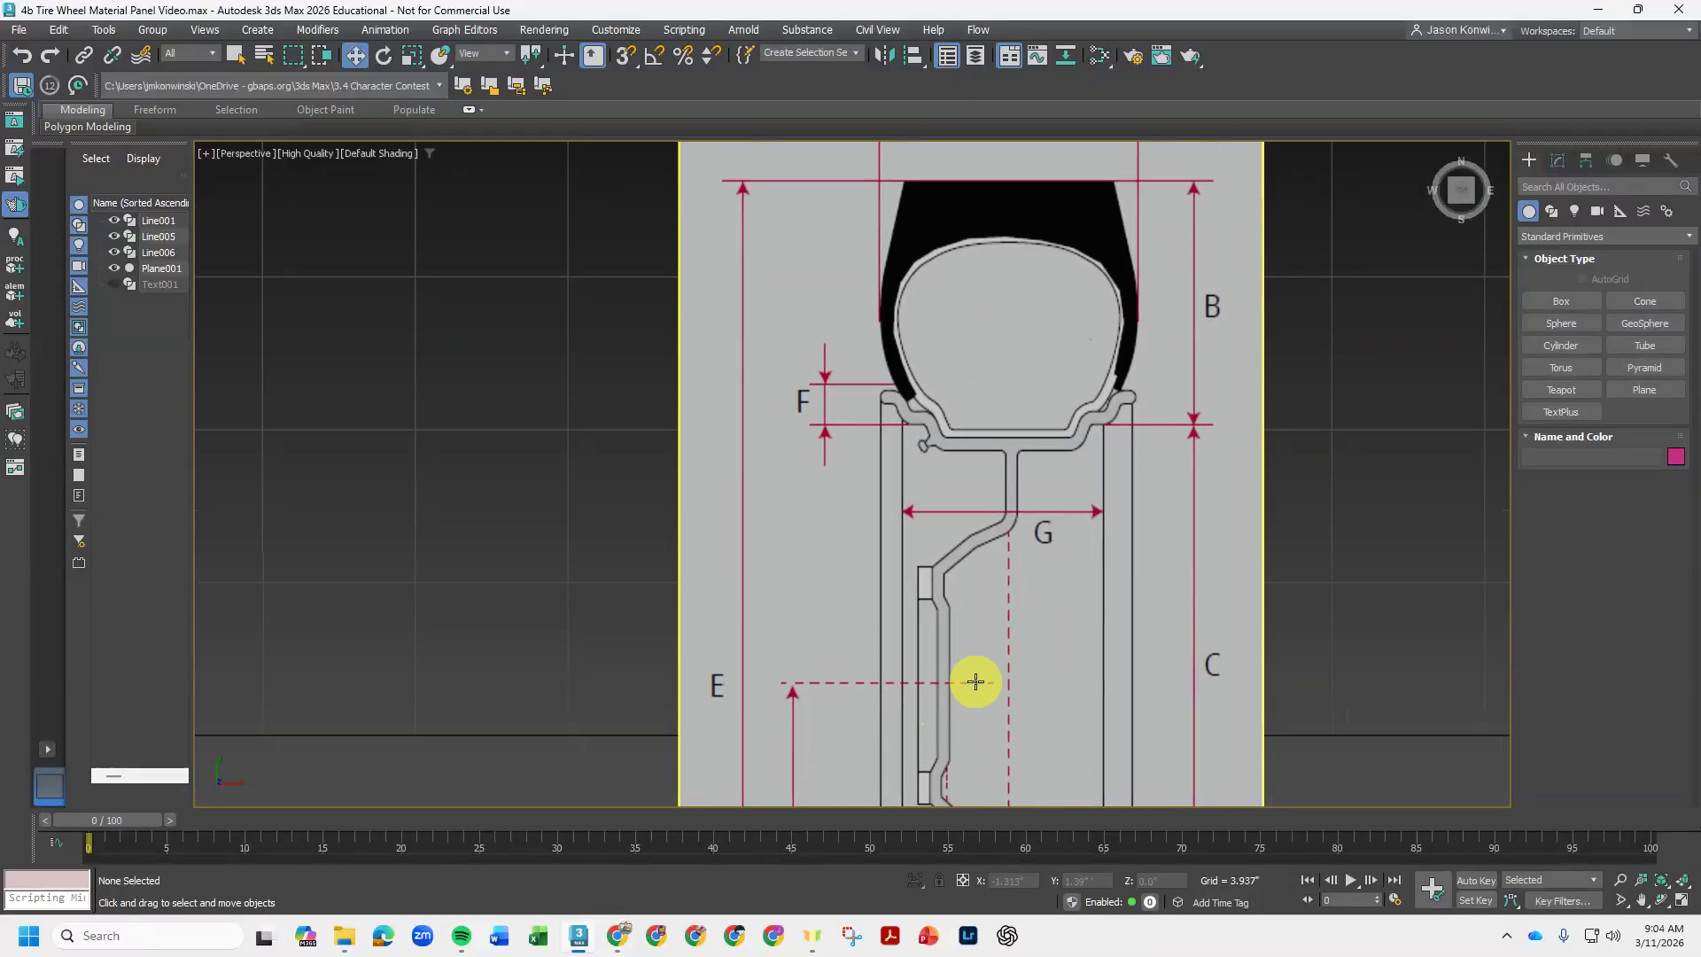
scroll(1017, 714, "down", 6)
middle_click_drag(1017, 714, 950, 688)
scroll(943, 566, "up", 4)
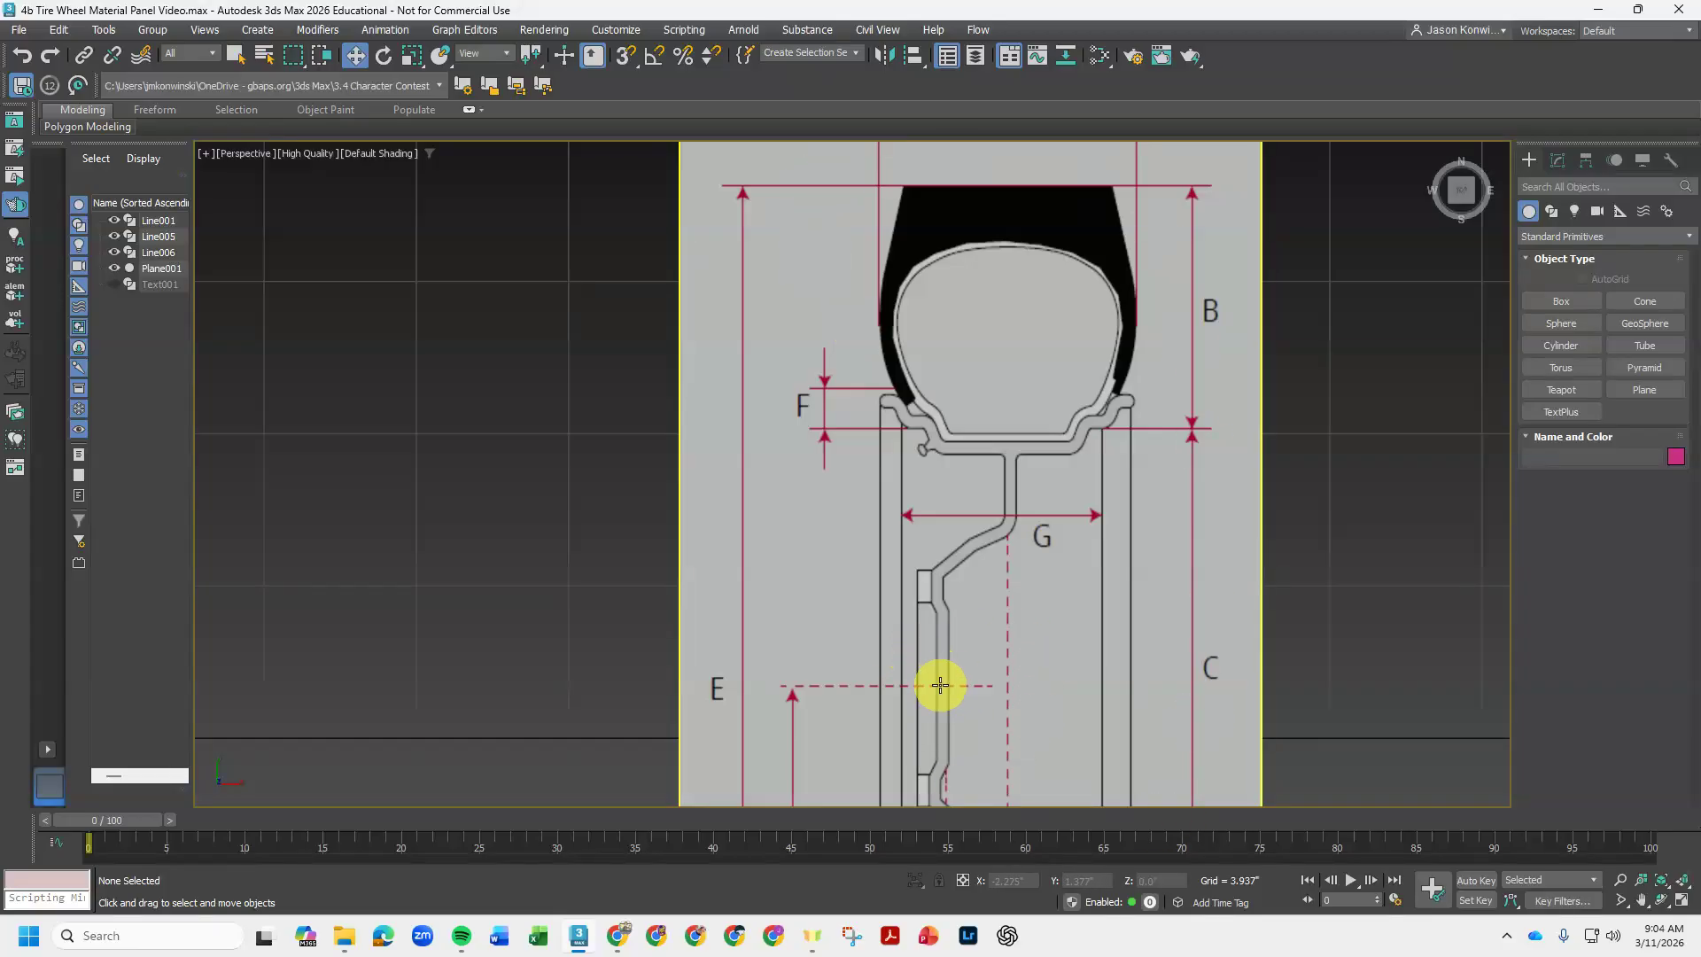
- Start a Line spline on the dashed horizontal centerline, crossing the wheel disc's thickness, about 0.31", and following its left edge up to the first bend
left_click(1554, 213)
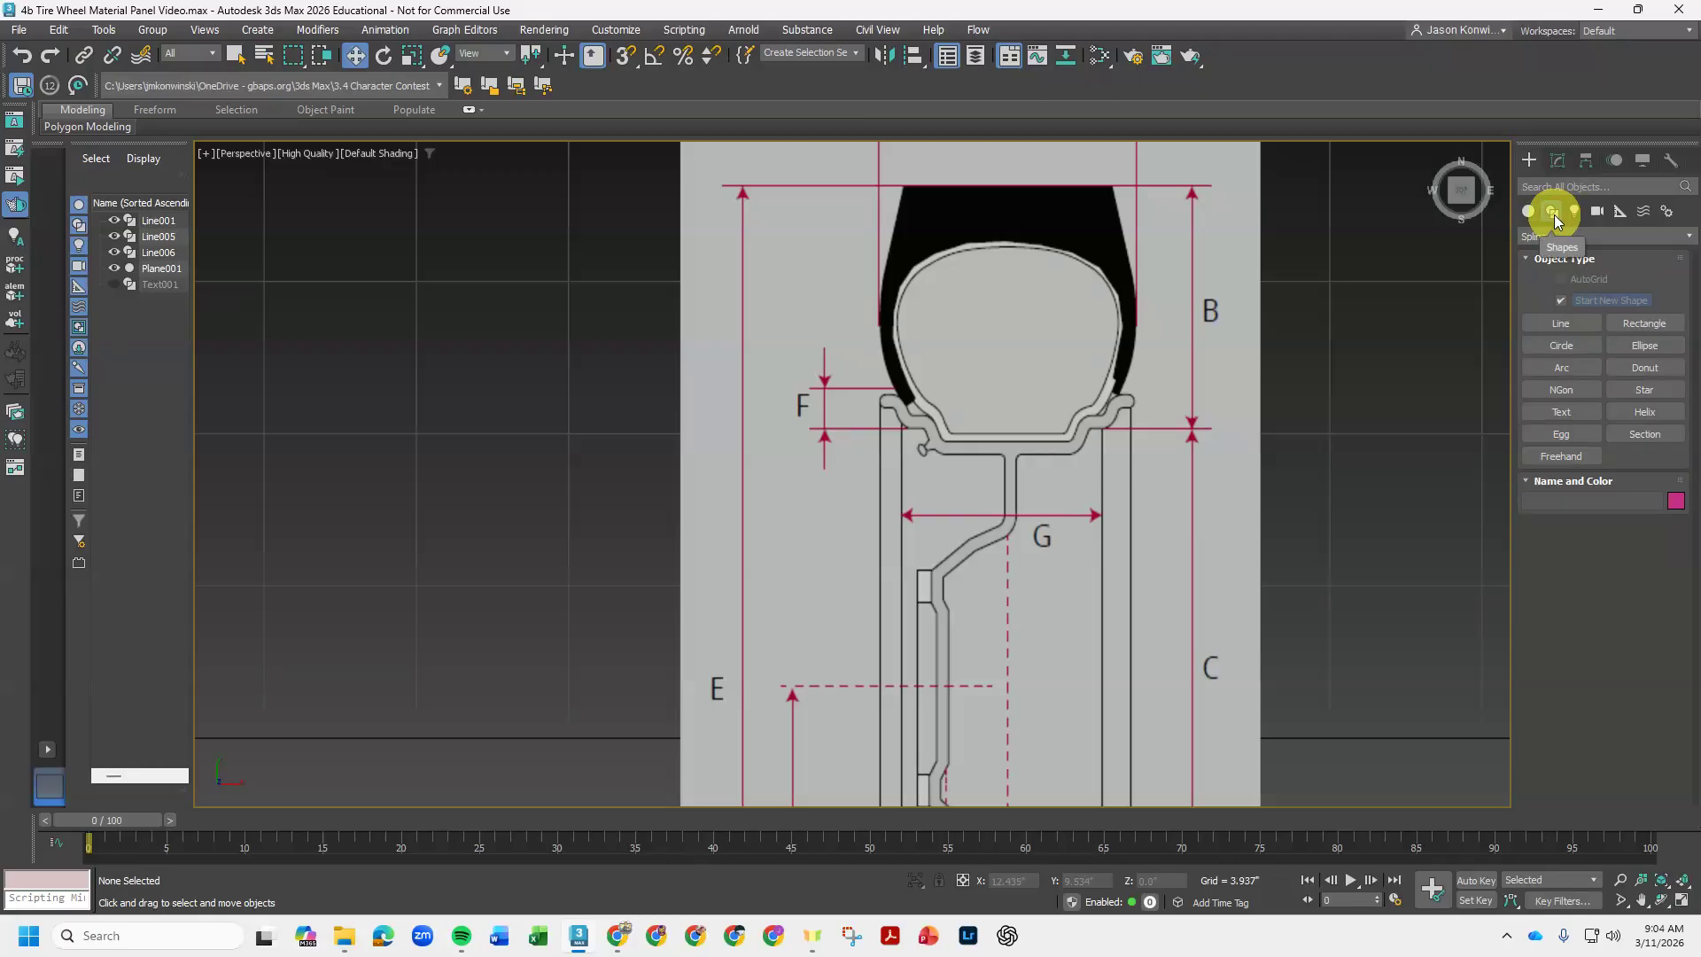
left_click(1562, 327)
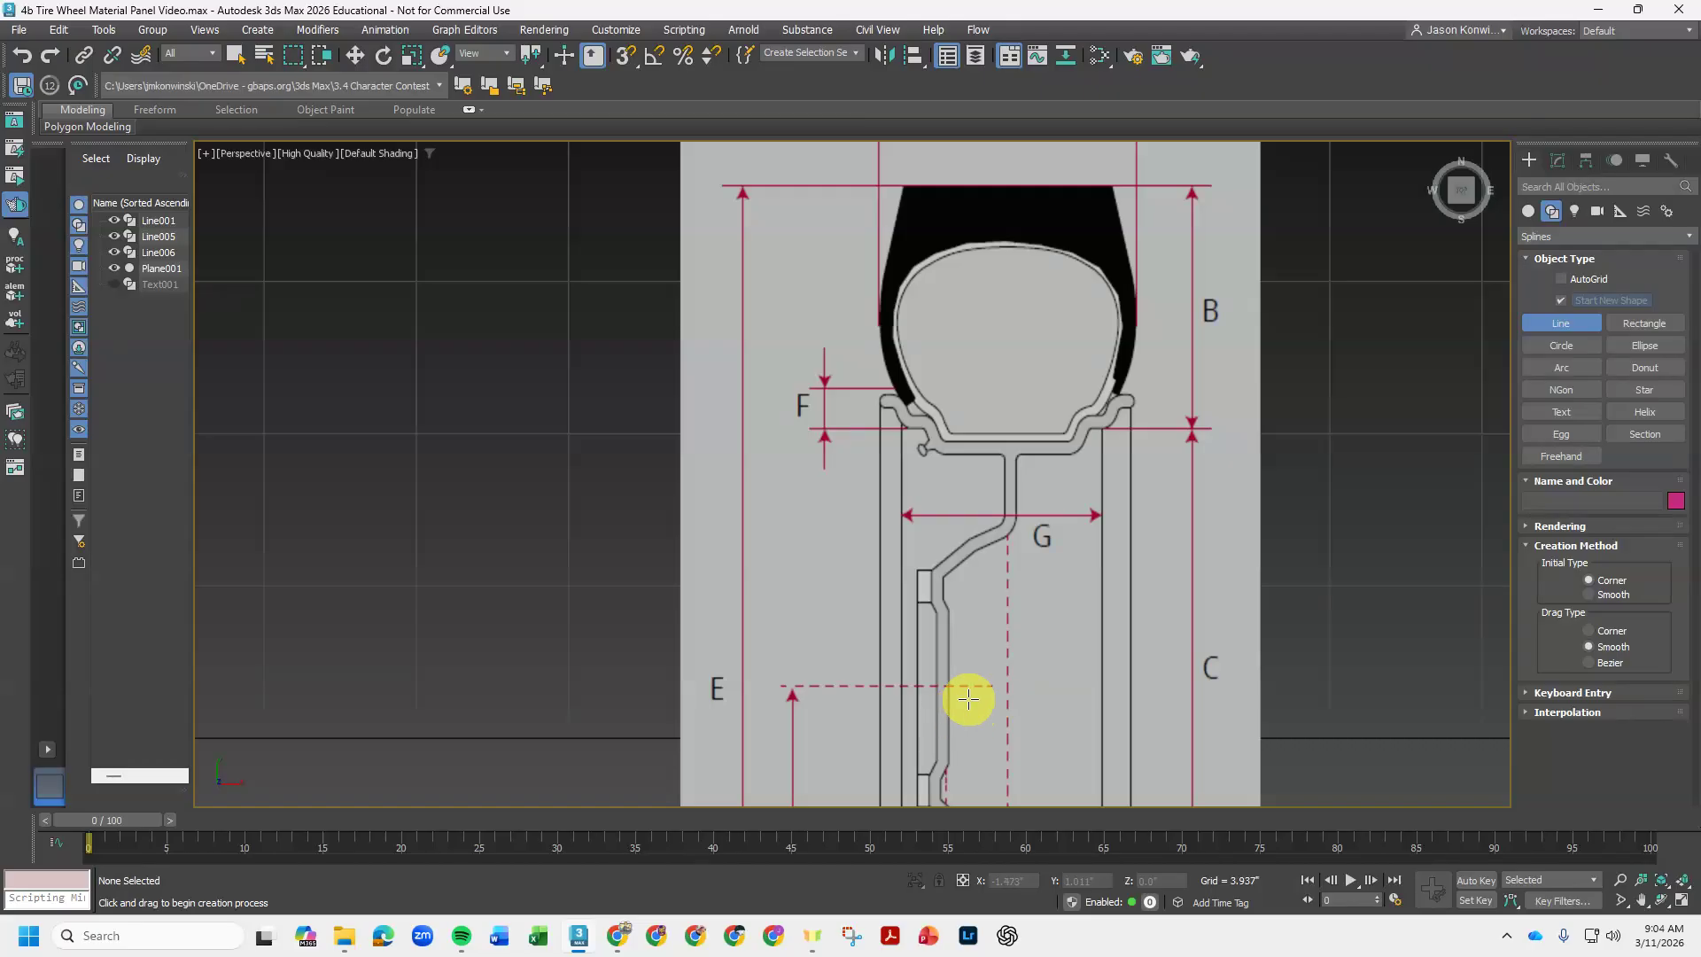
scroll(964, 700, "up", 5)
scroll(939, 647, "down", 4)
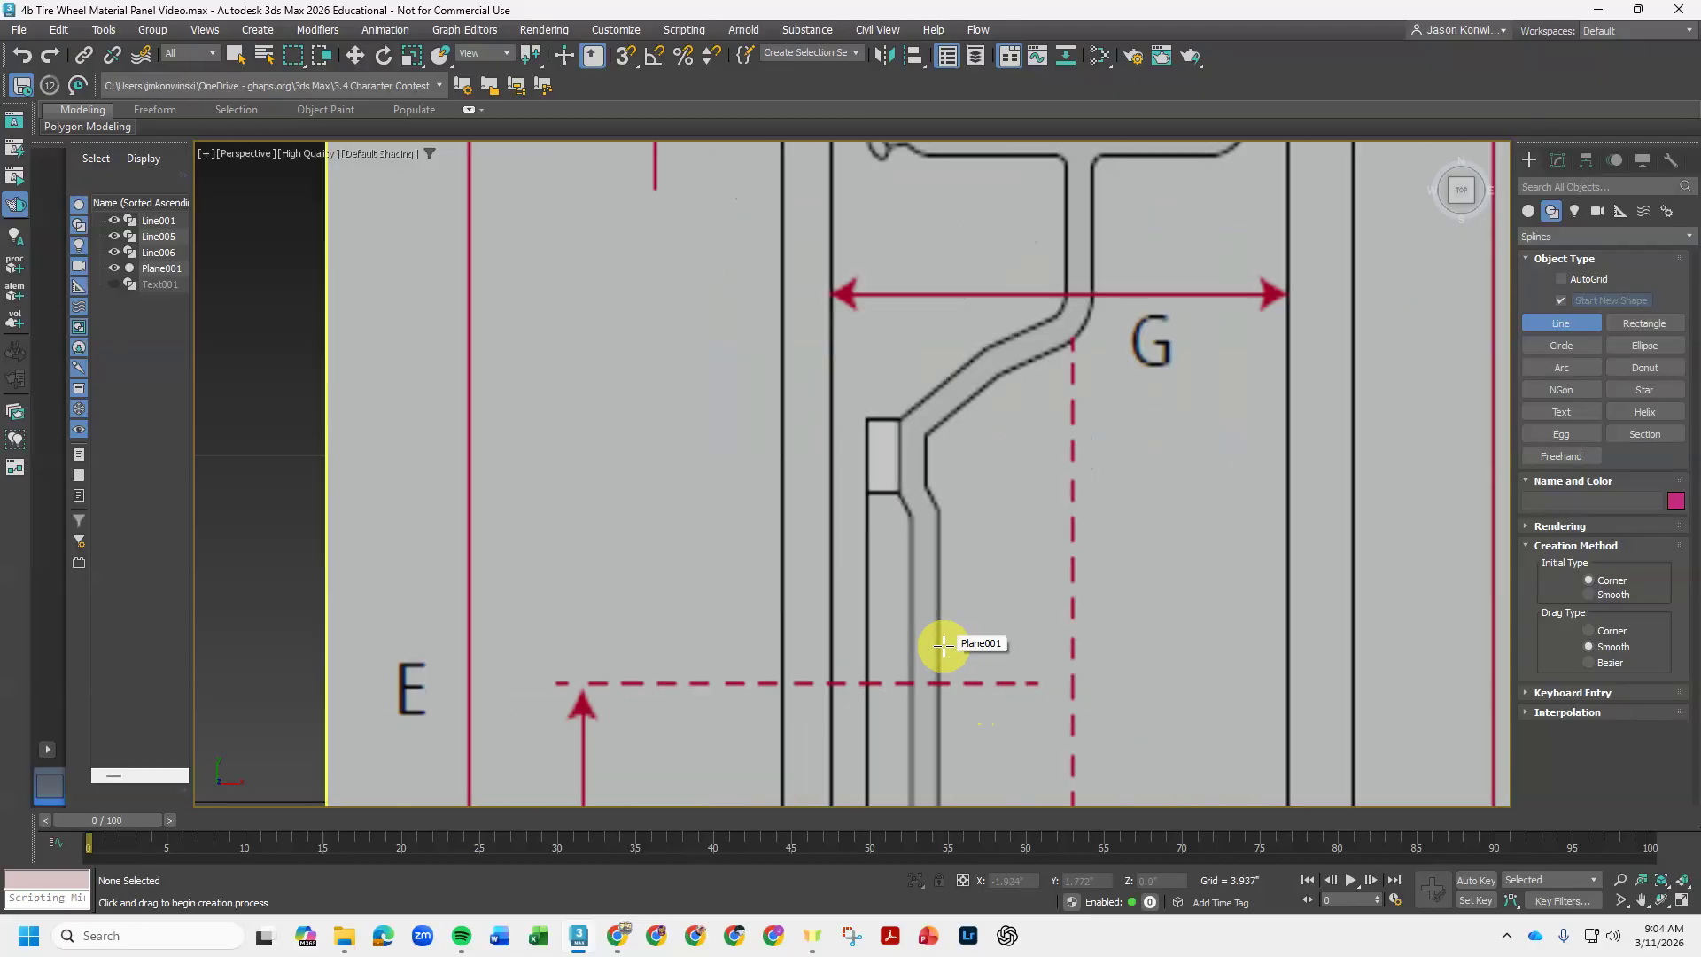
scroll(895, 656, "up", 4)
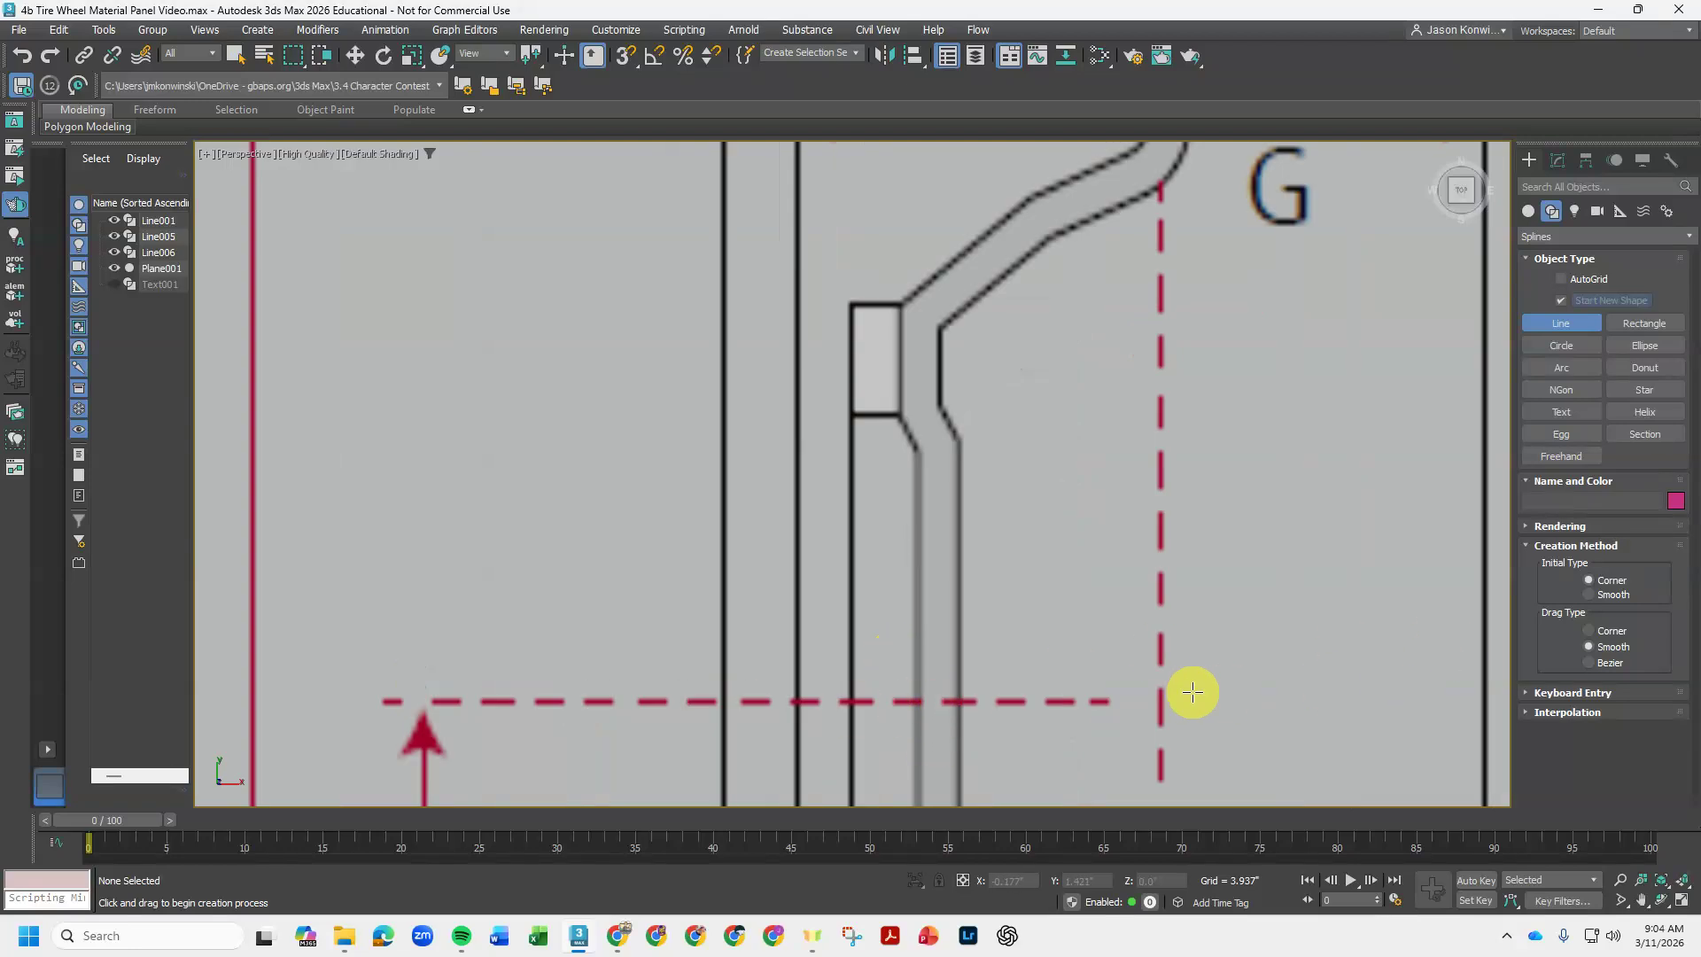
middle_click_drag(1196, 653, 1159, 748)
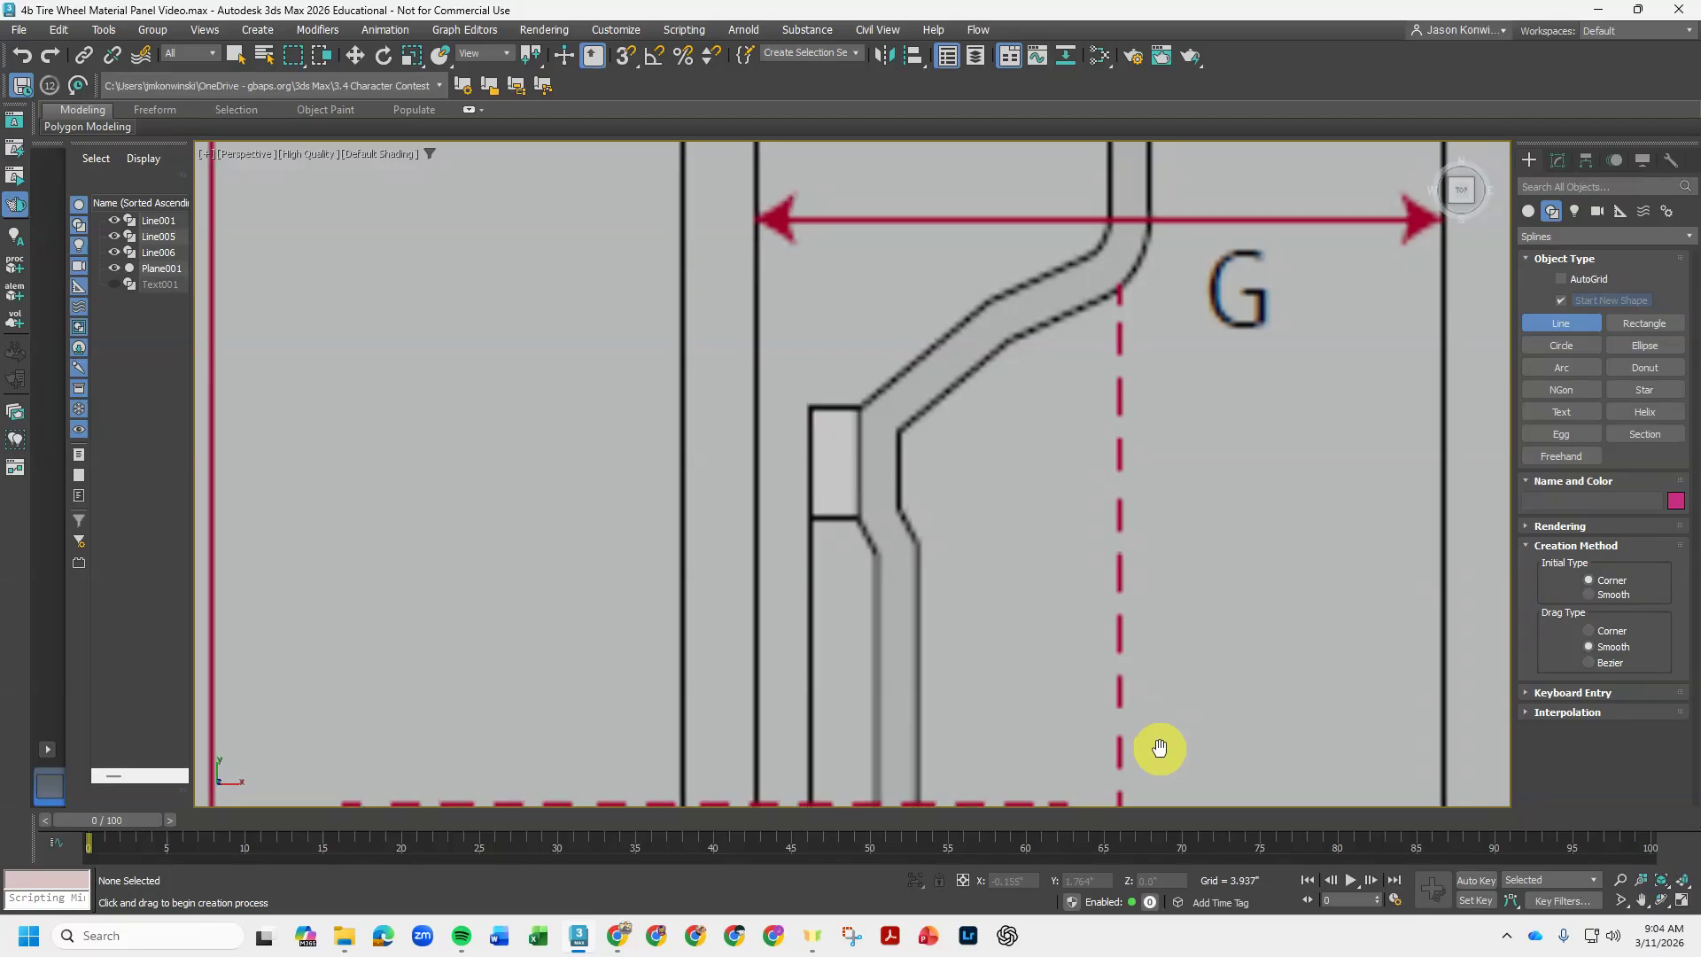
left_click(919, 803)
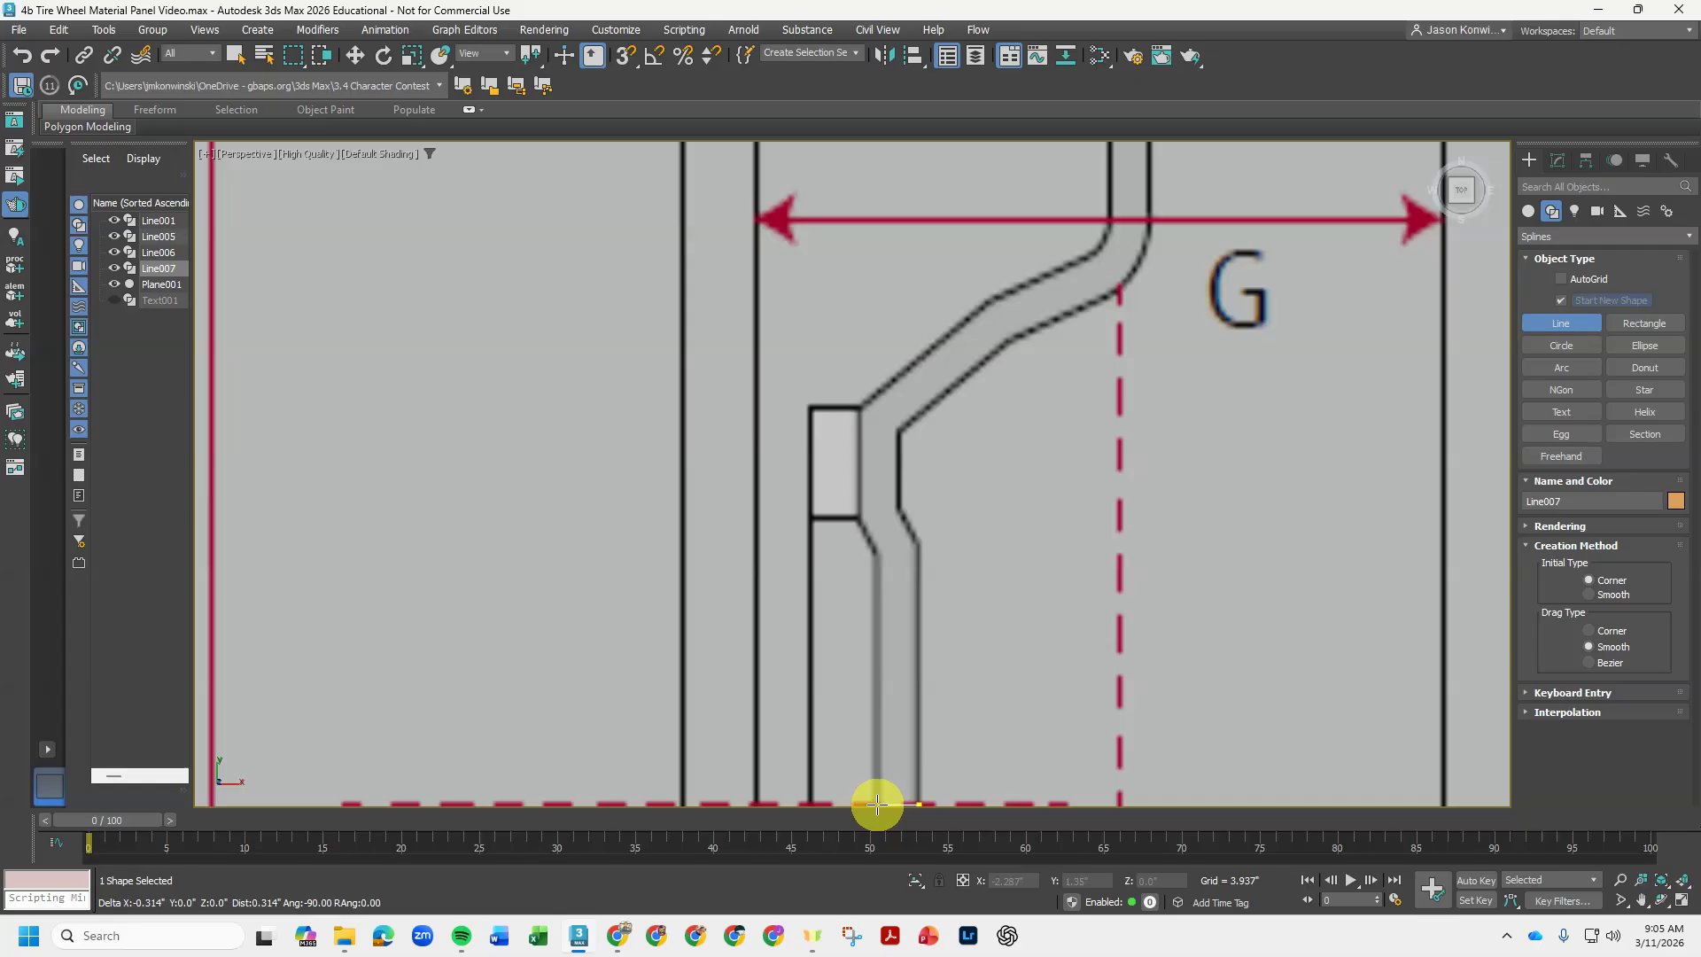
left_click(877, 804)
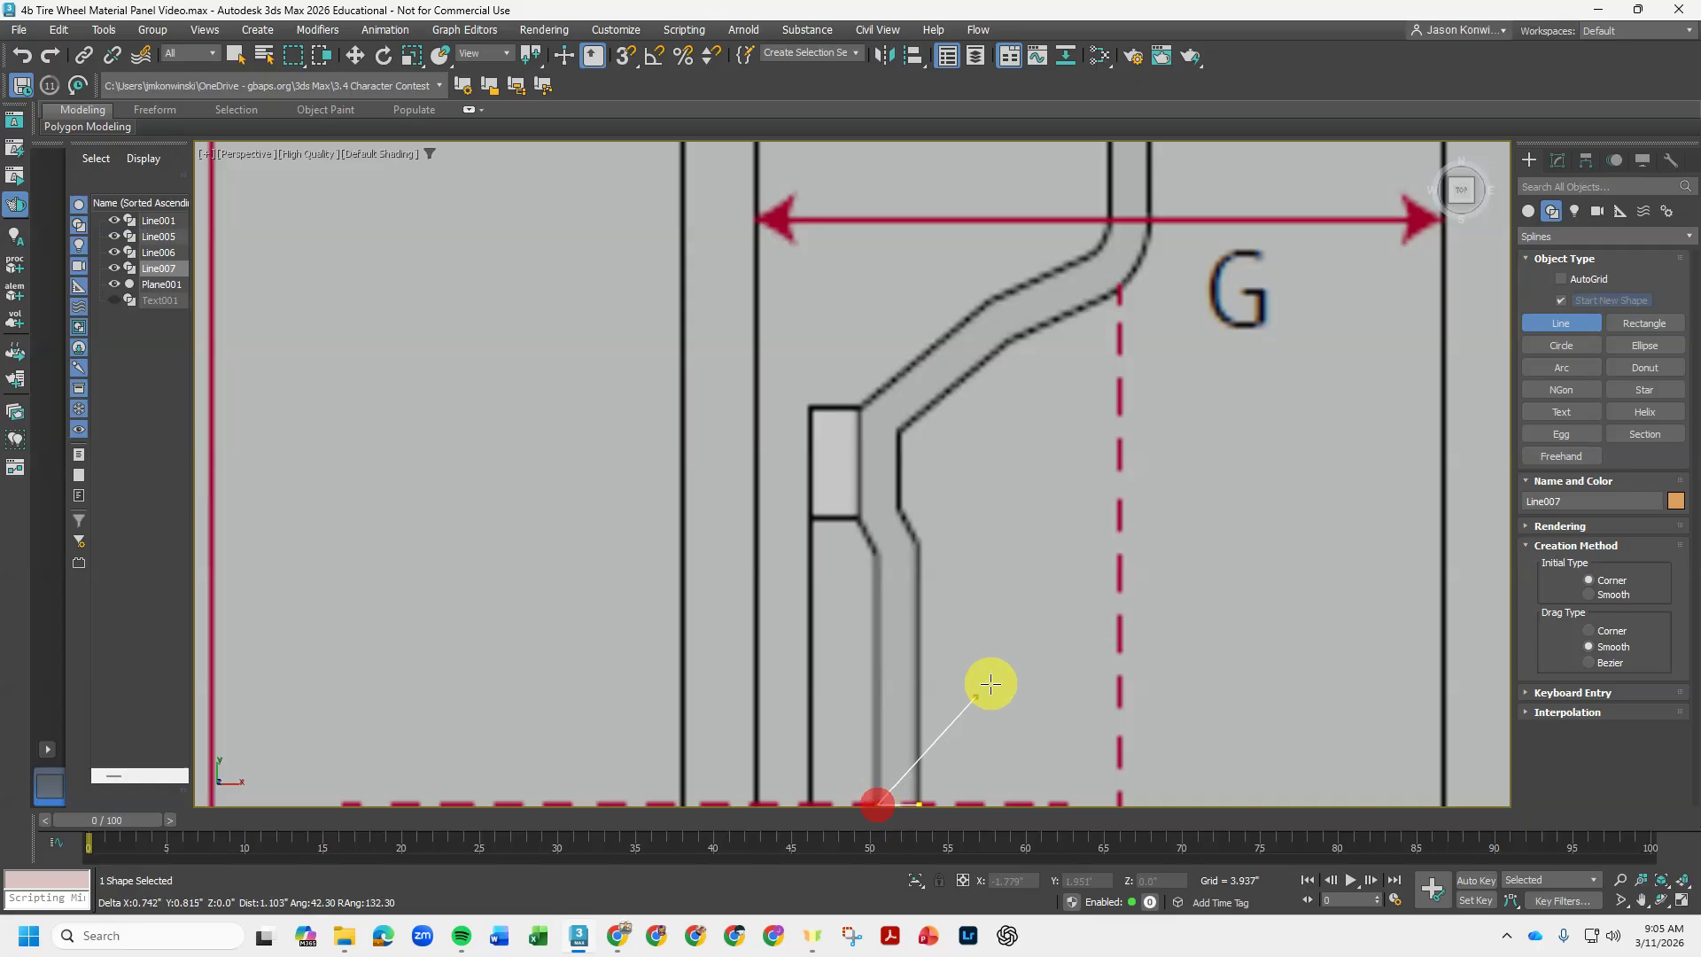
left_click(877, 555)
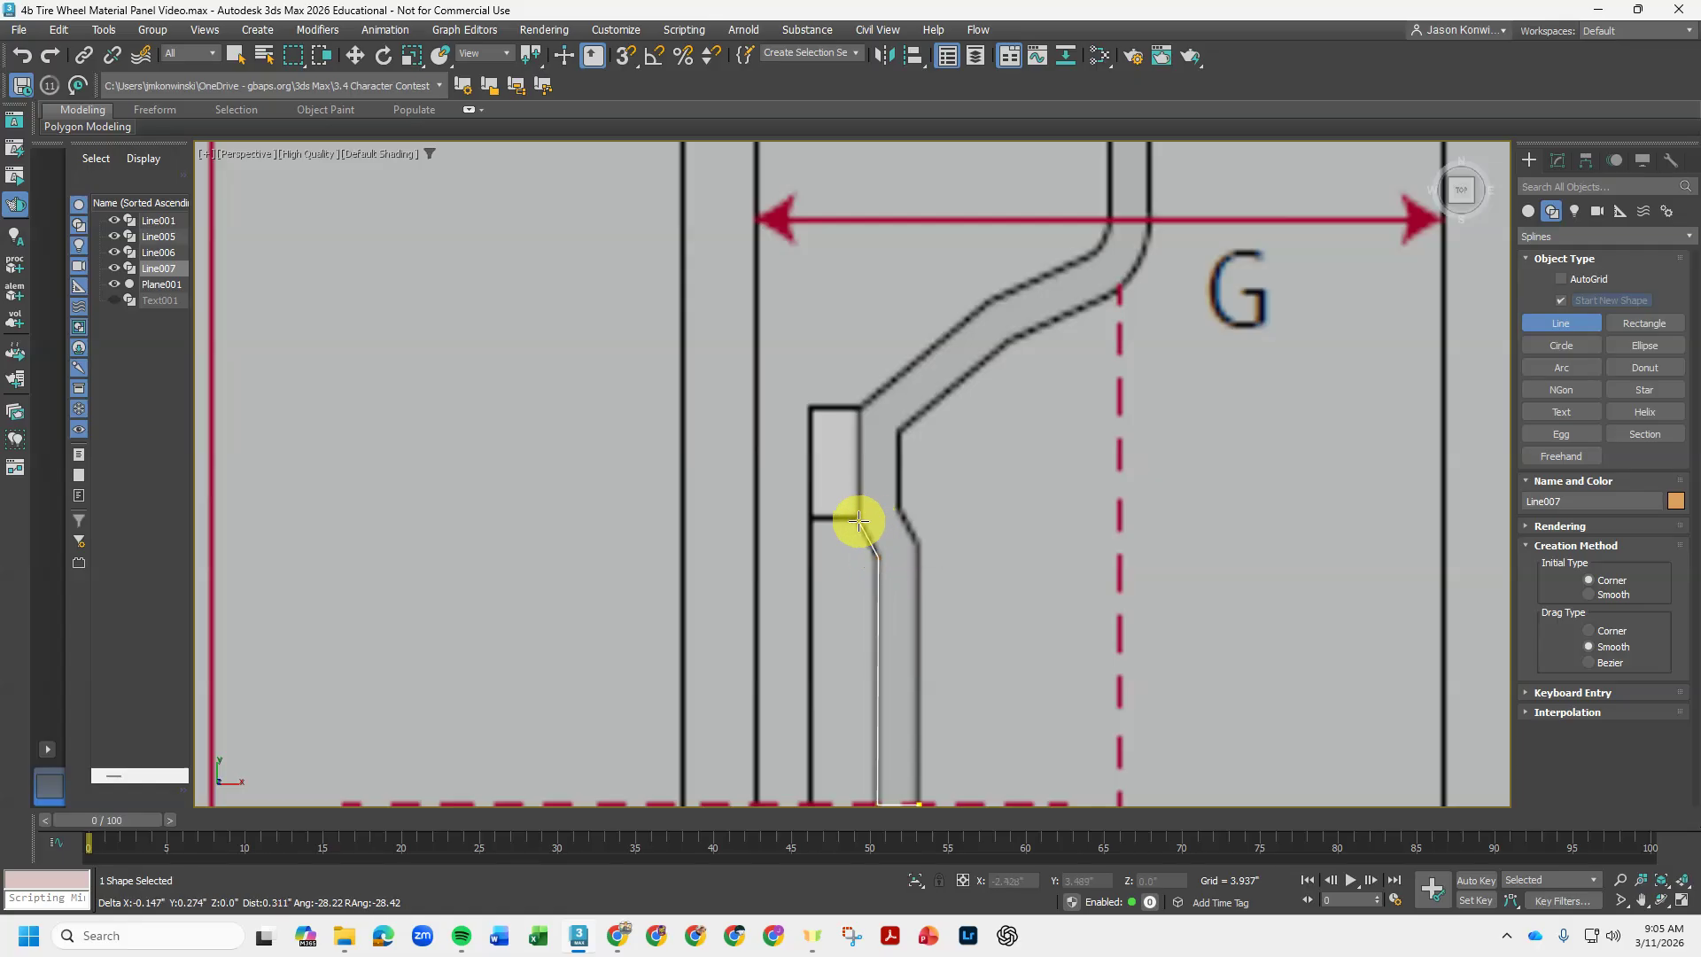
- Continue the spline around the small rectangular block on the wheel disc's left side, following its lower, left and upper edges
left_click(859, 520)
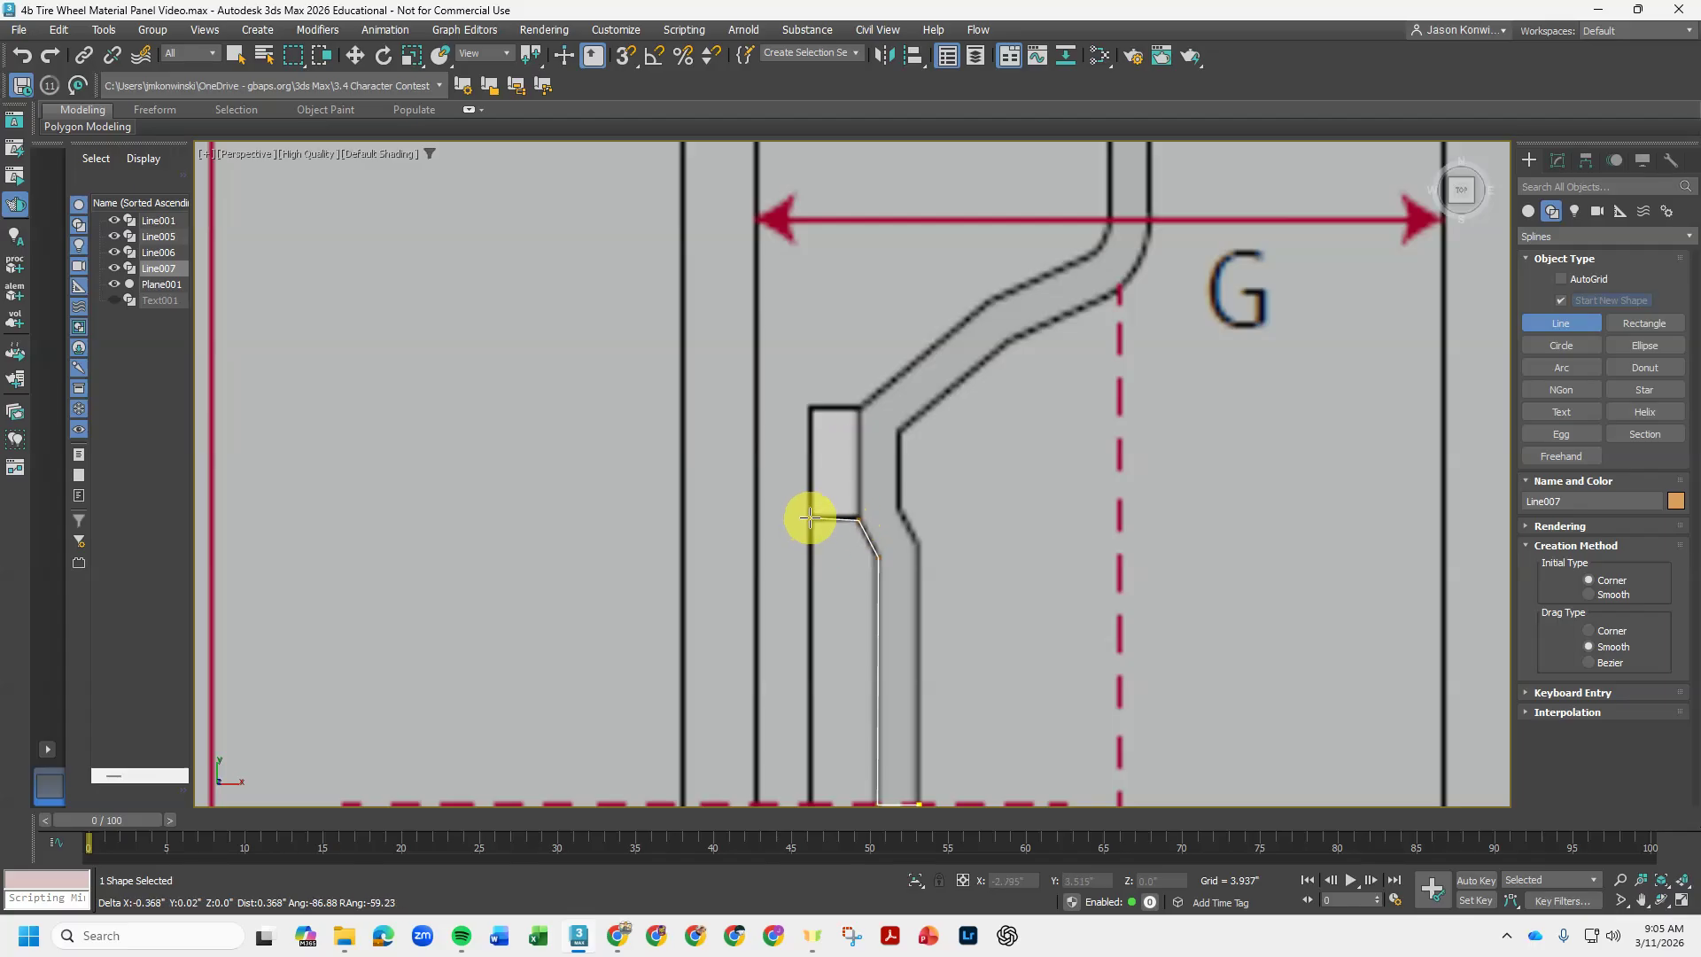
left_click(812, 518)
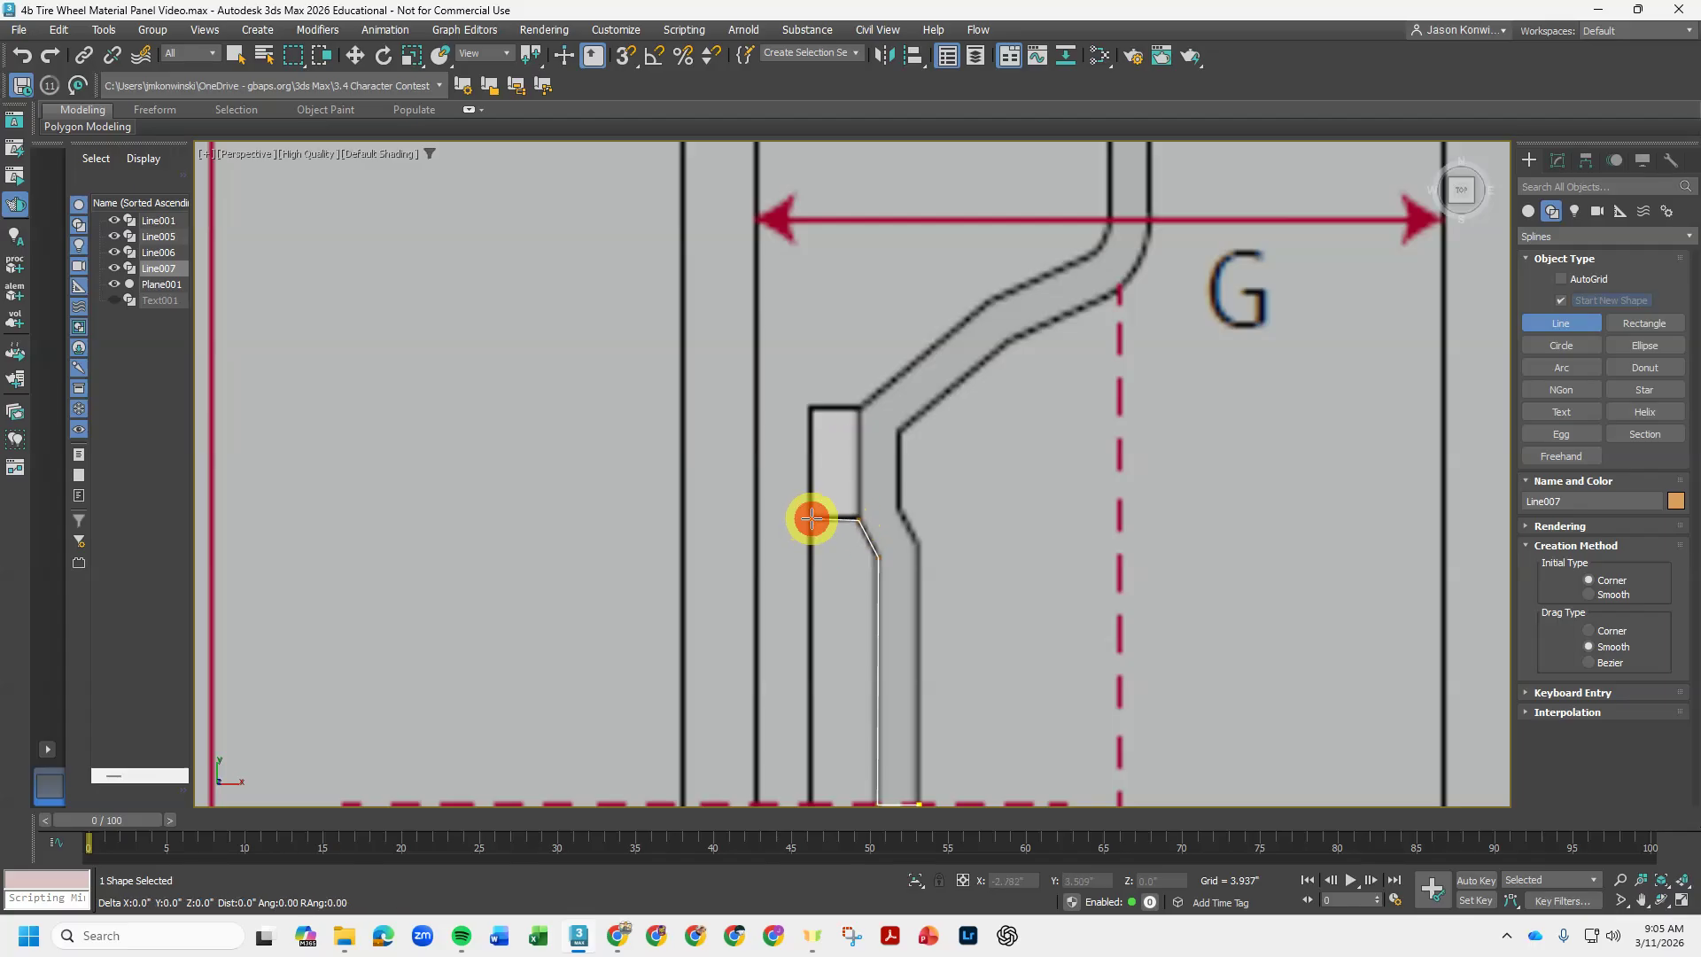
left_click(811, 407)
left_click(857, 407)
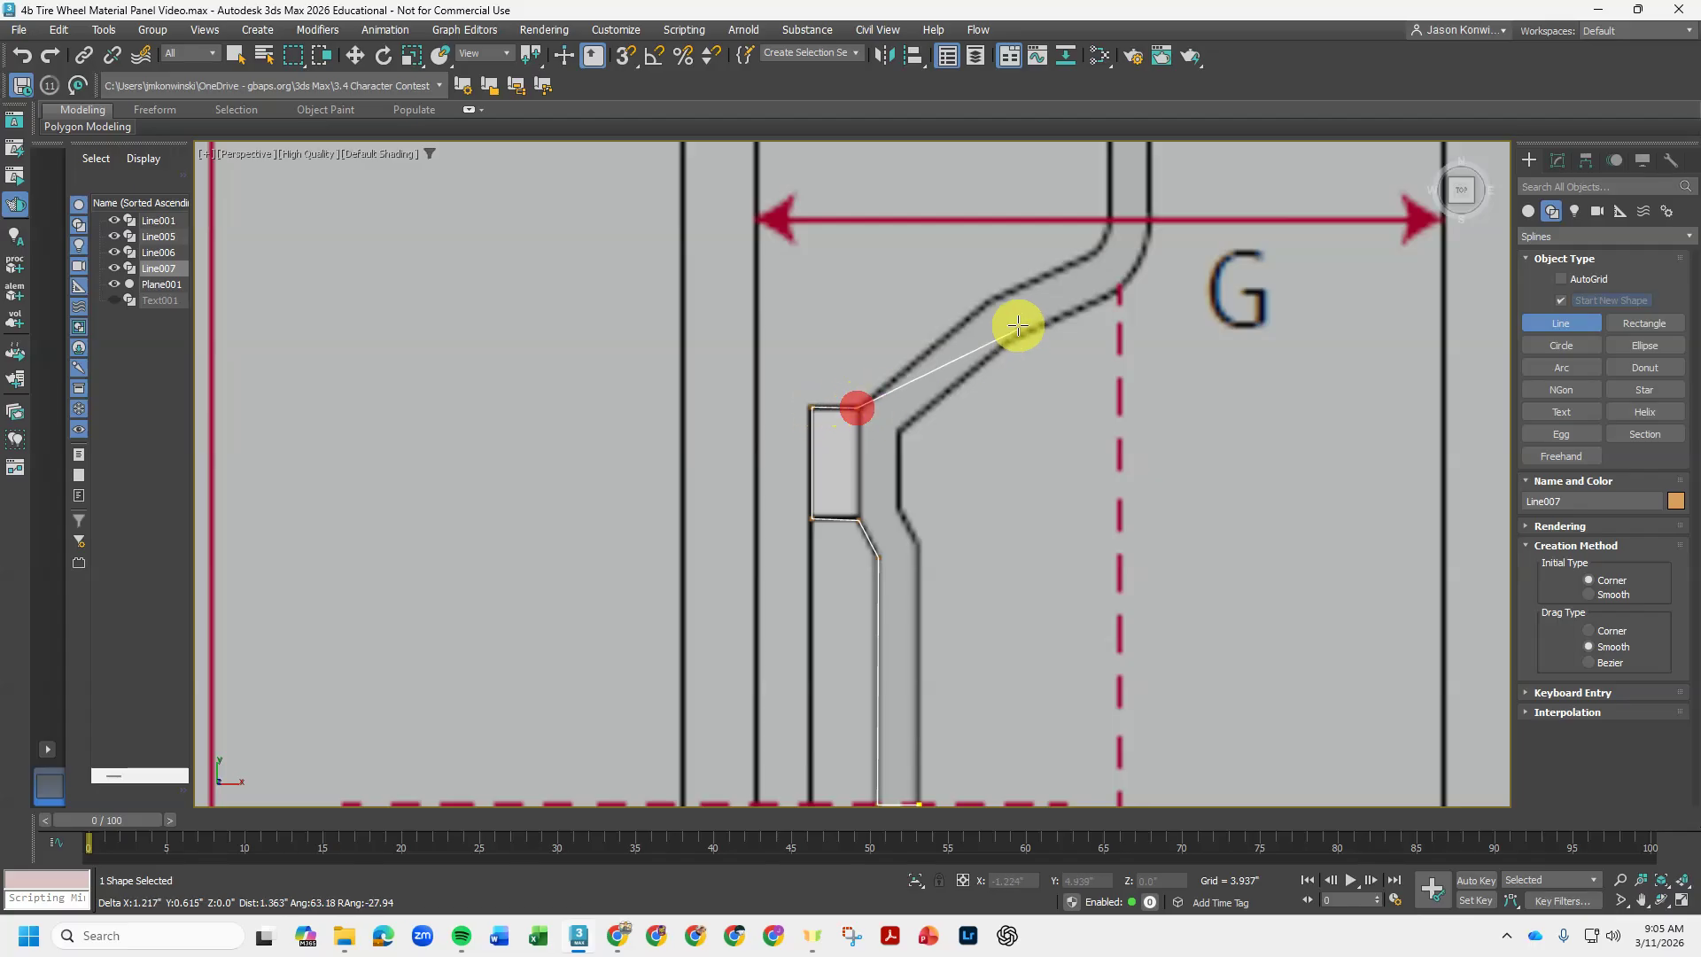
- Continue the spline up the disc's two sloped segments and round the bend with a smooth curve into the vertical web
left_click(987, 303)
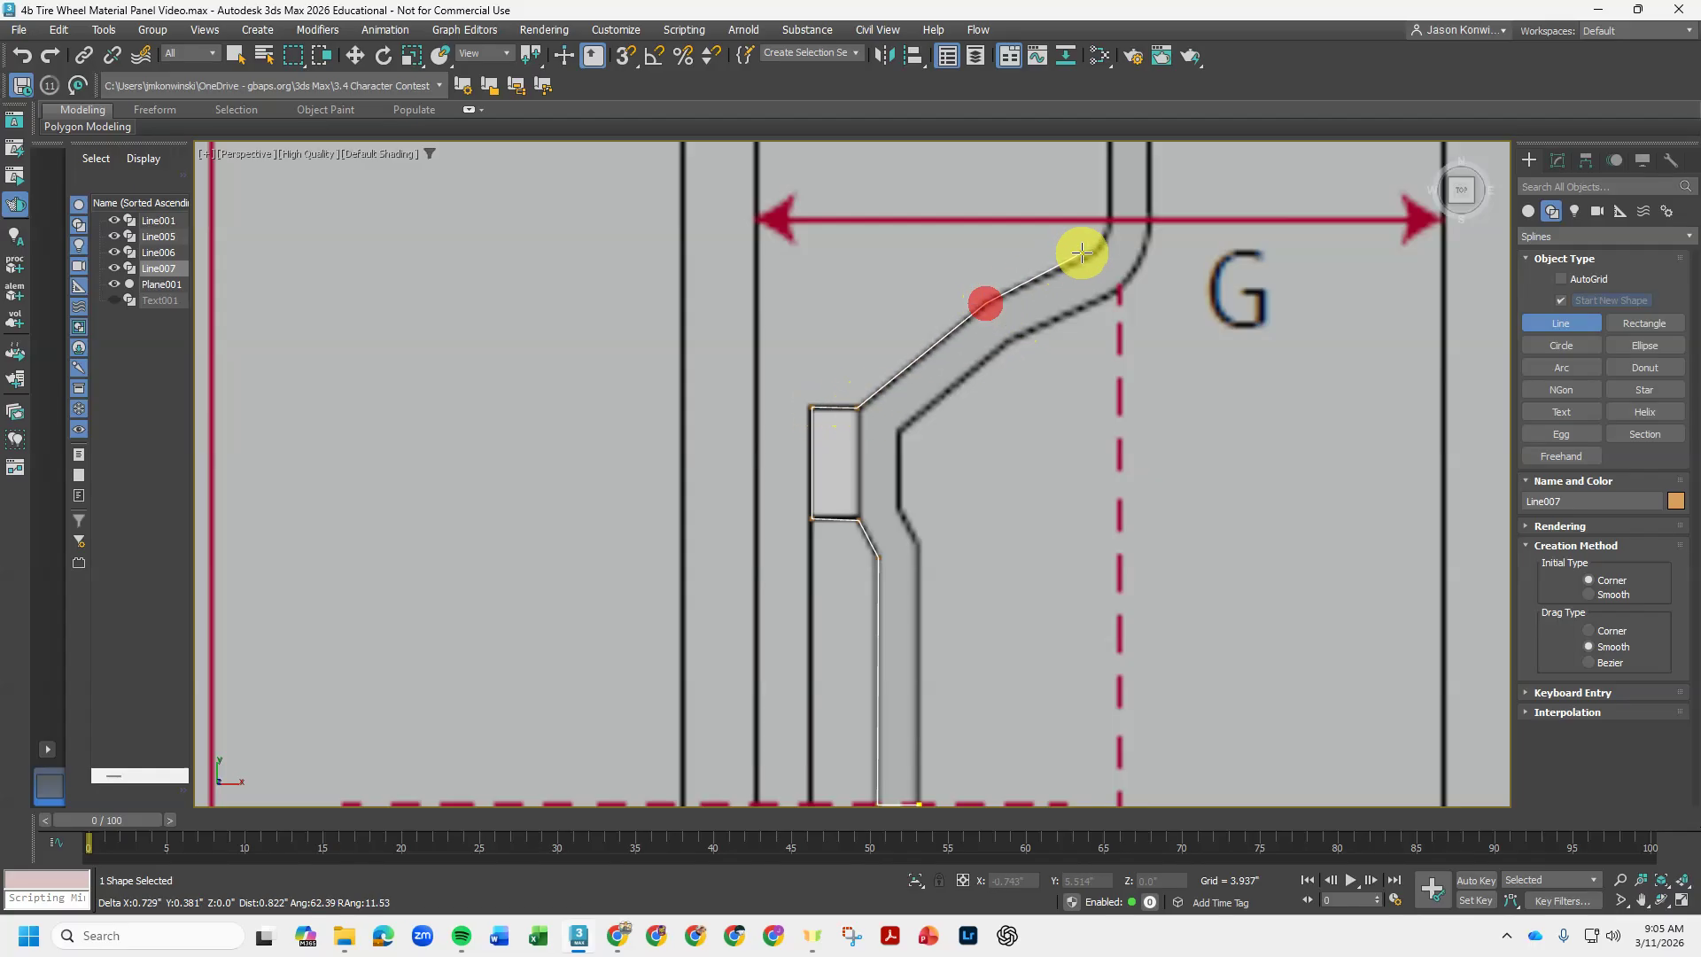
left_click_drag(1100, 250, 1112, 216)
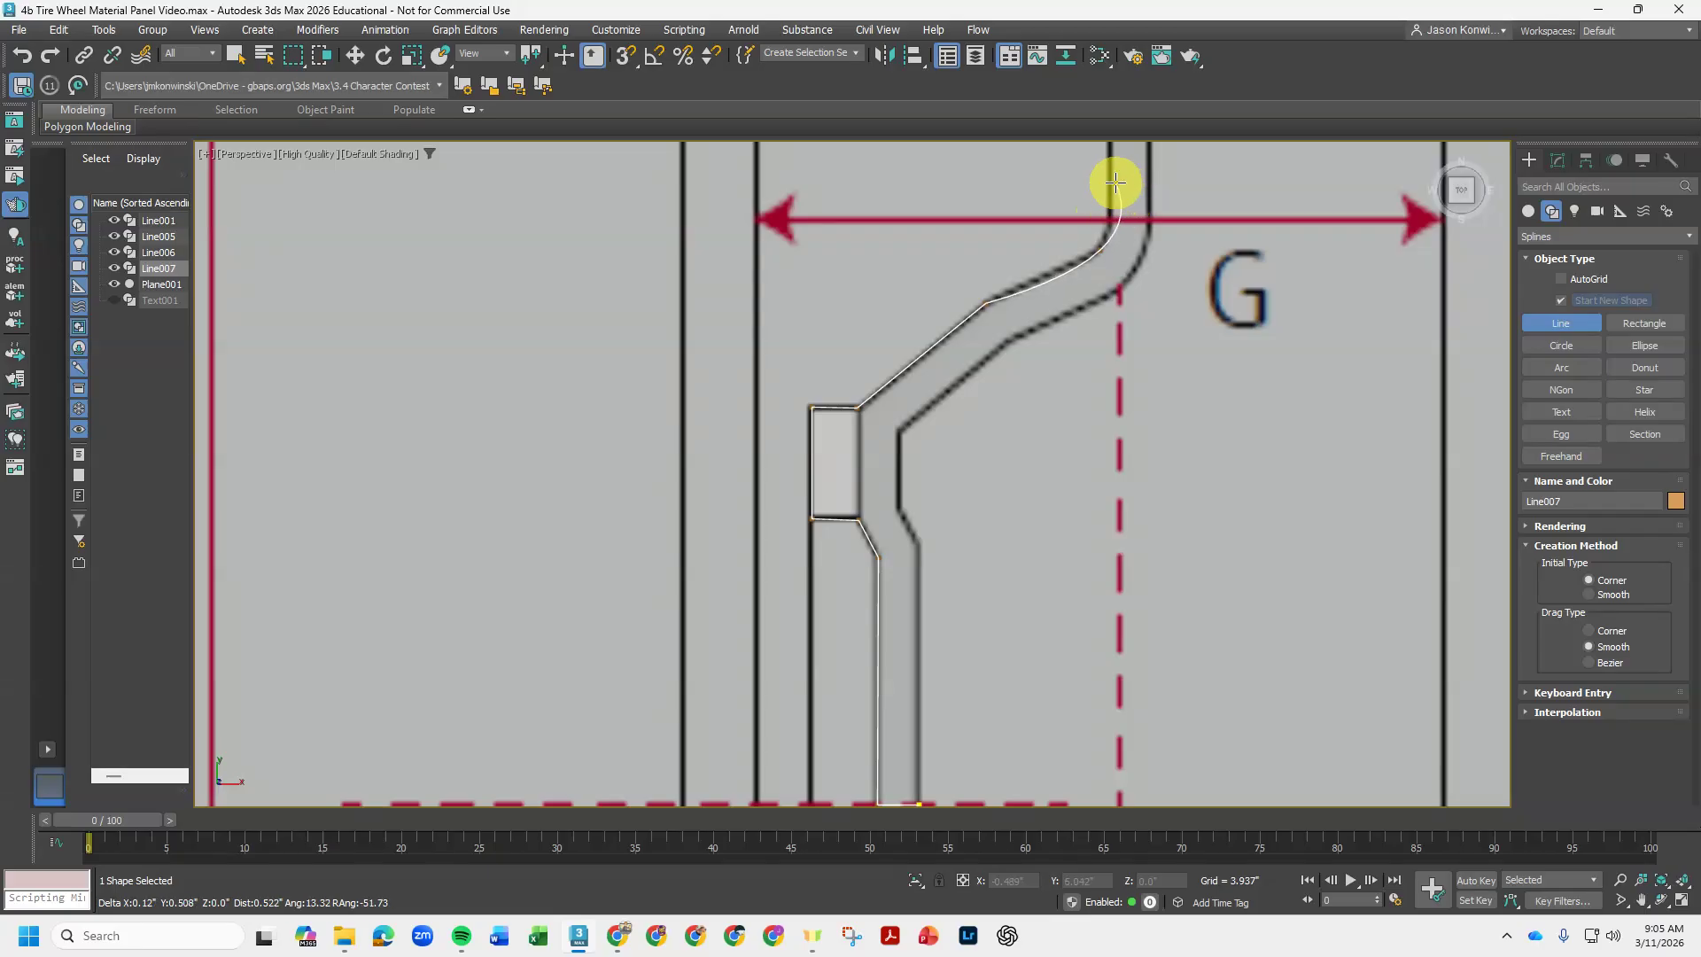
left_click(1115, 198)
- Trace the vertical web's left edge up to the rim and round the small fillet onto the rim's underside
middle_click_drag(1114, 198, 980, 444)
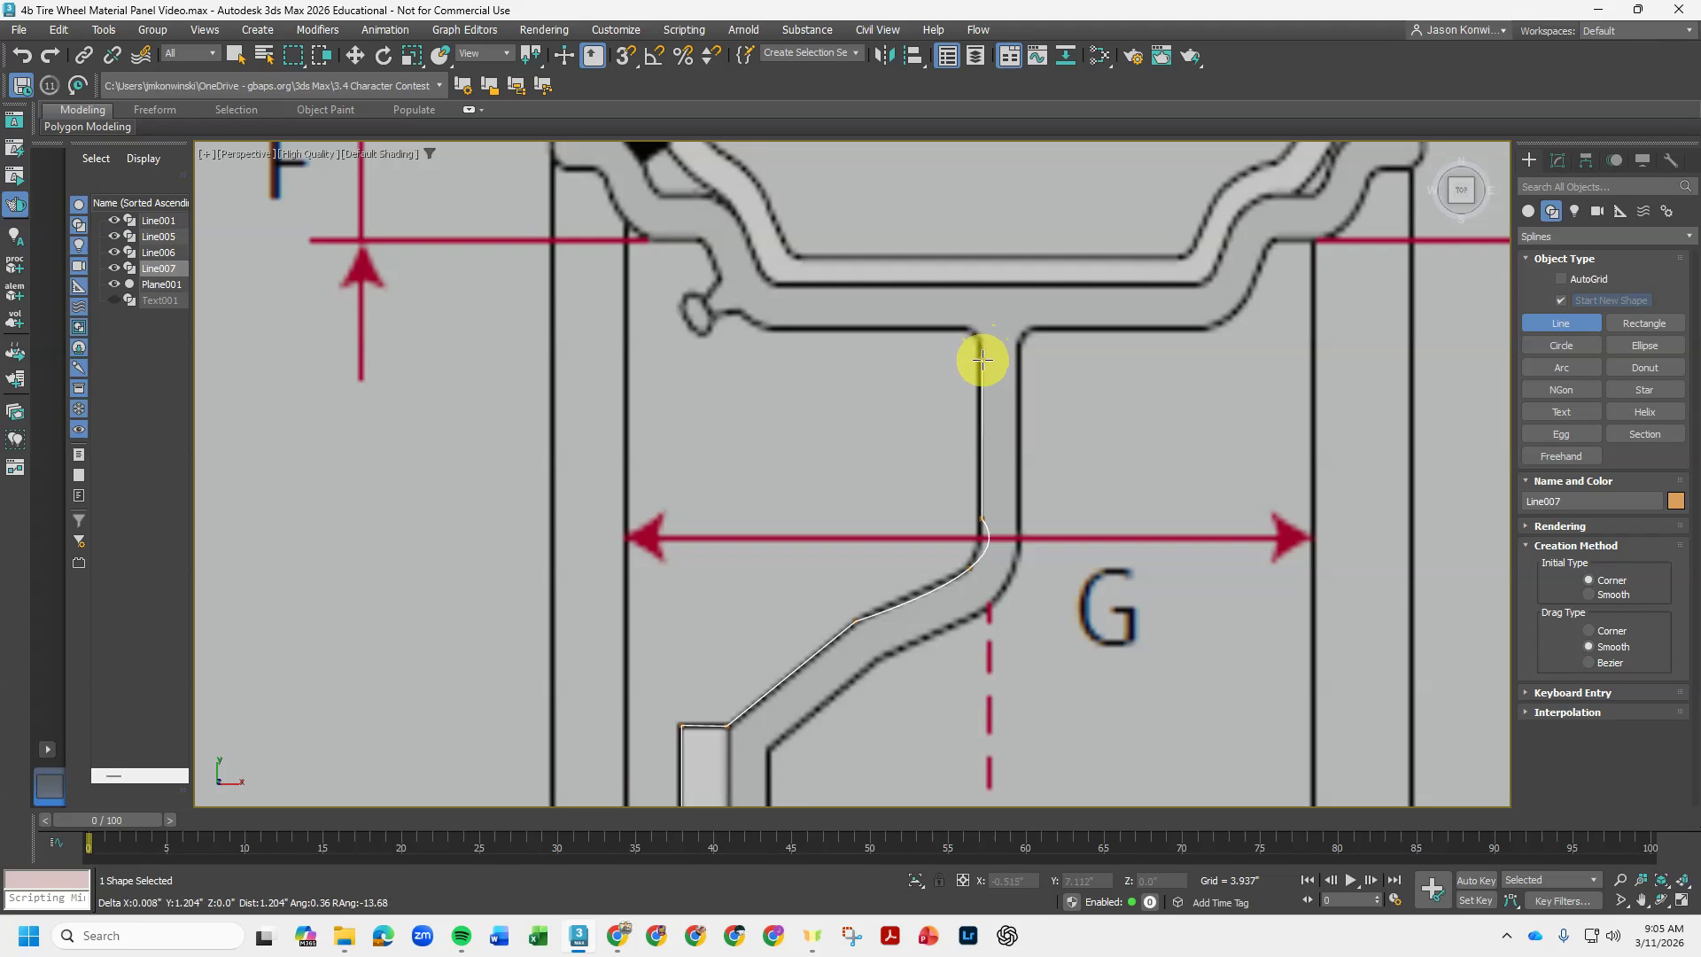
scroll(976, 365, "up", 2)
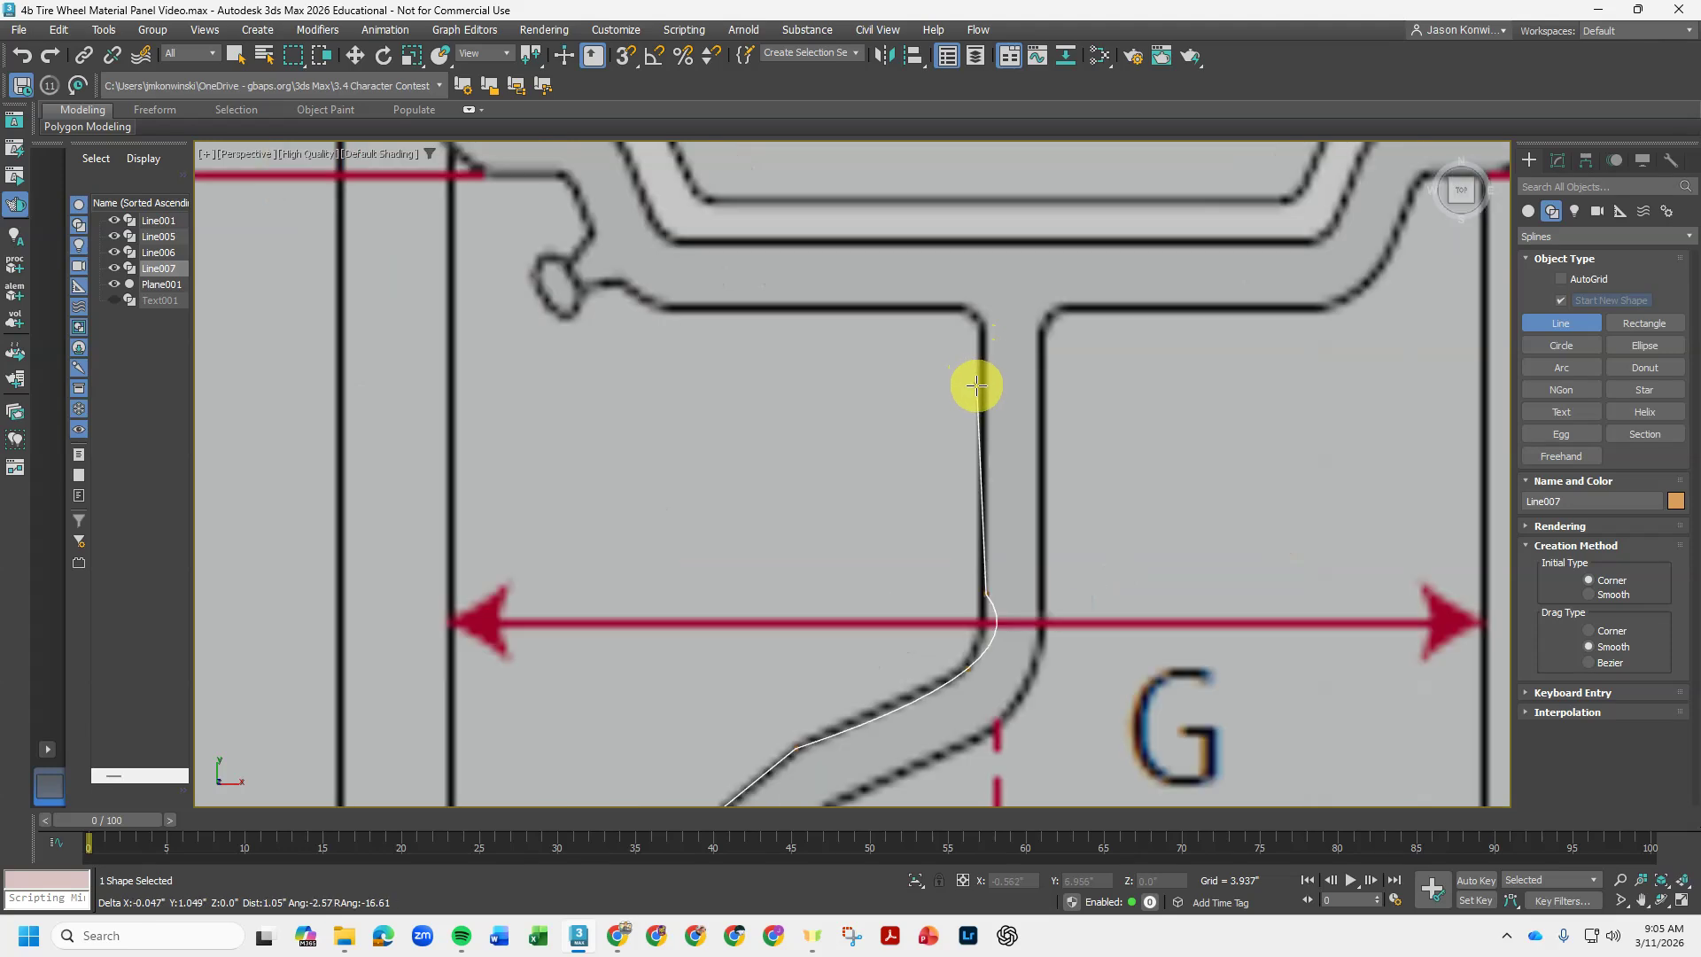
left_click(983, 358)
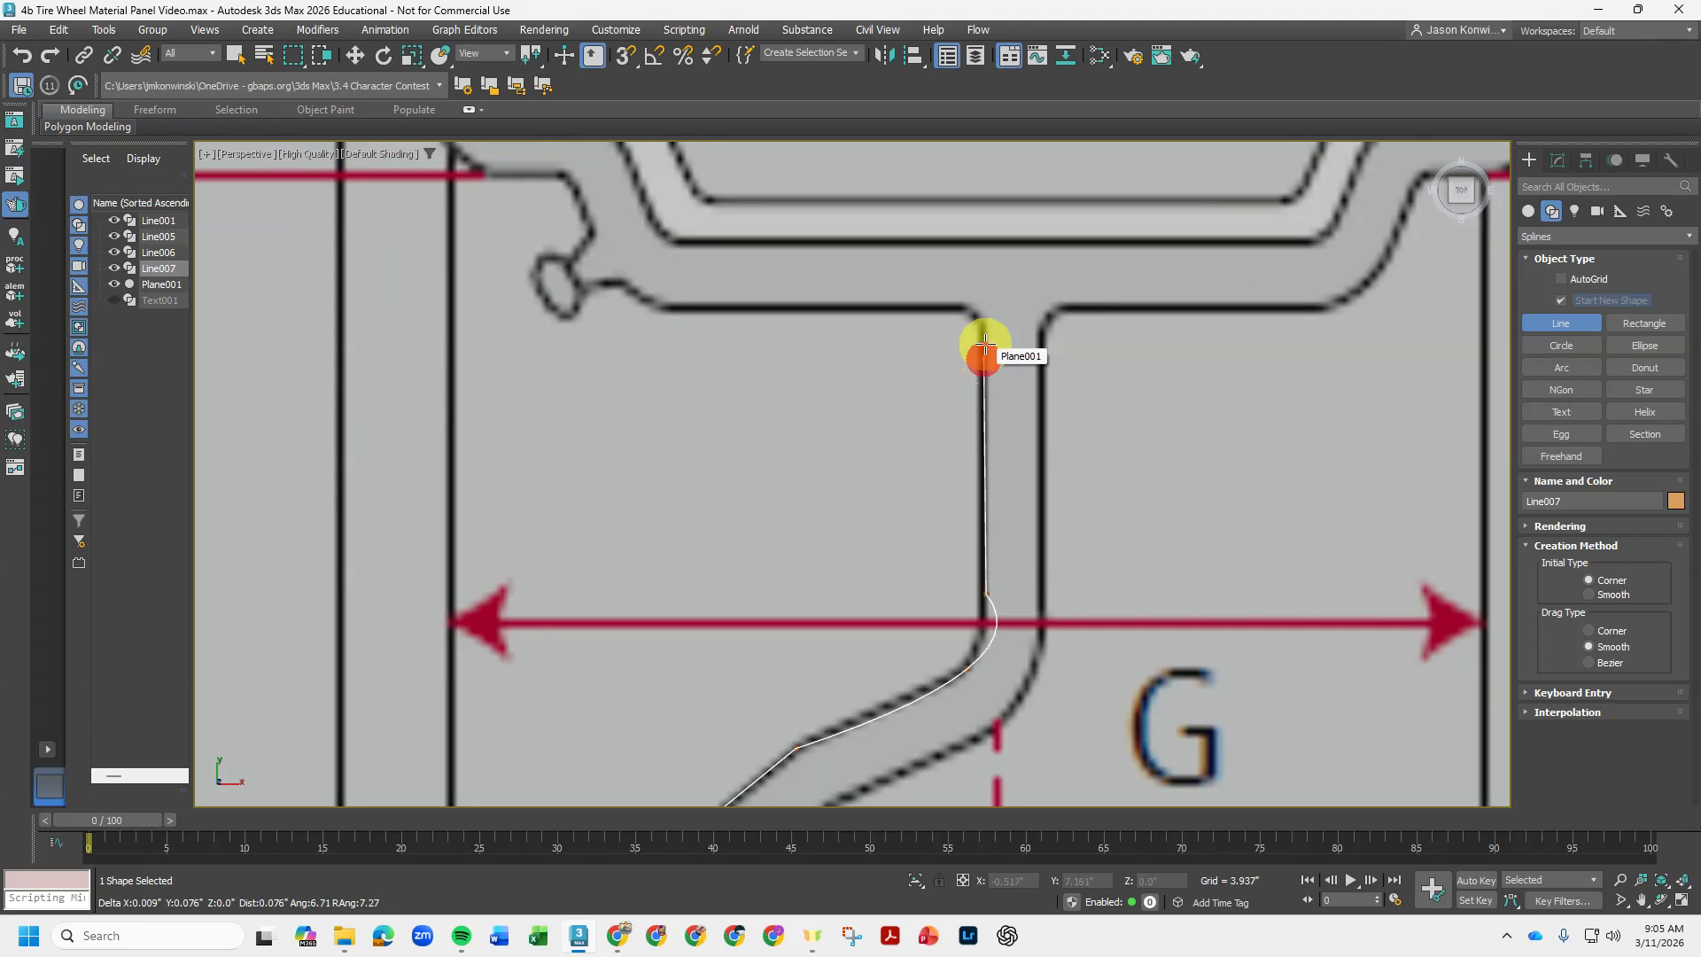
left_click(979, 329)
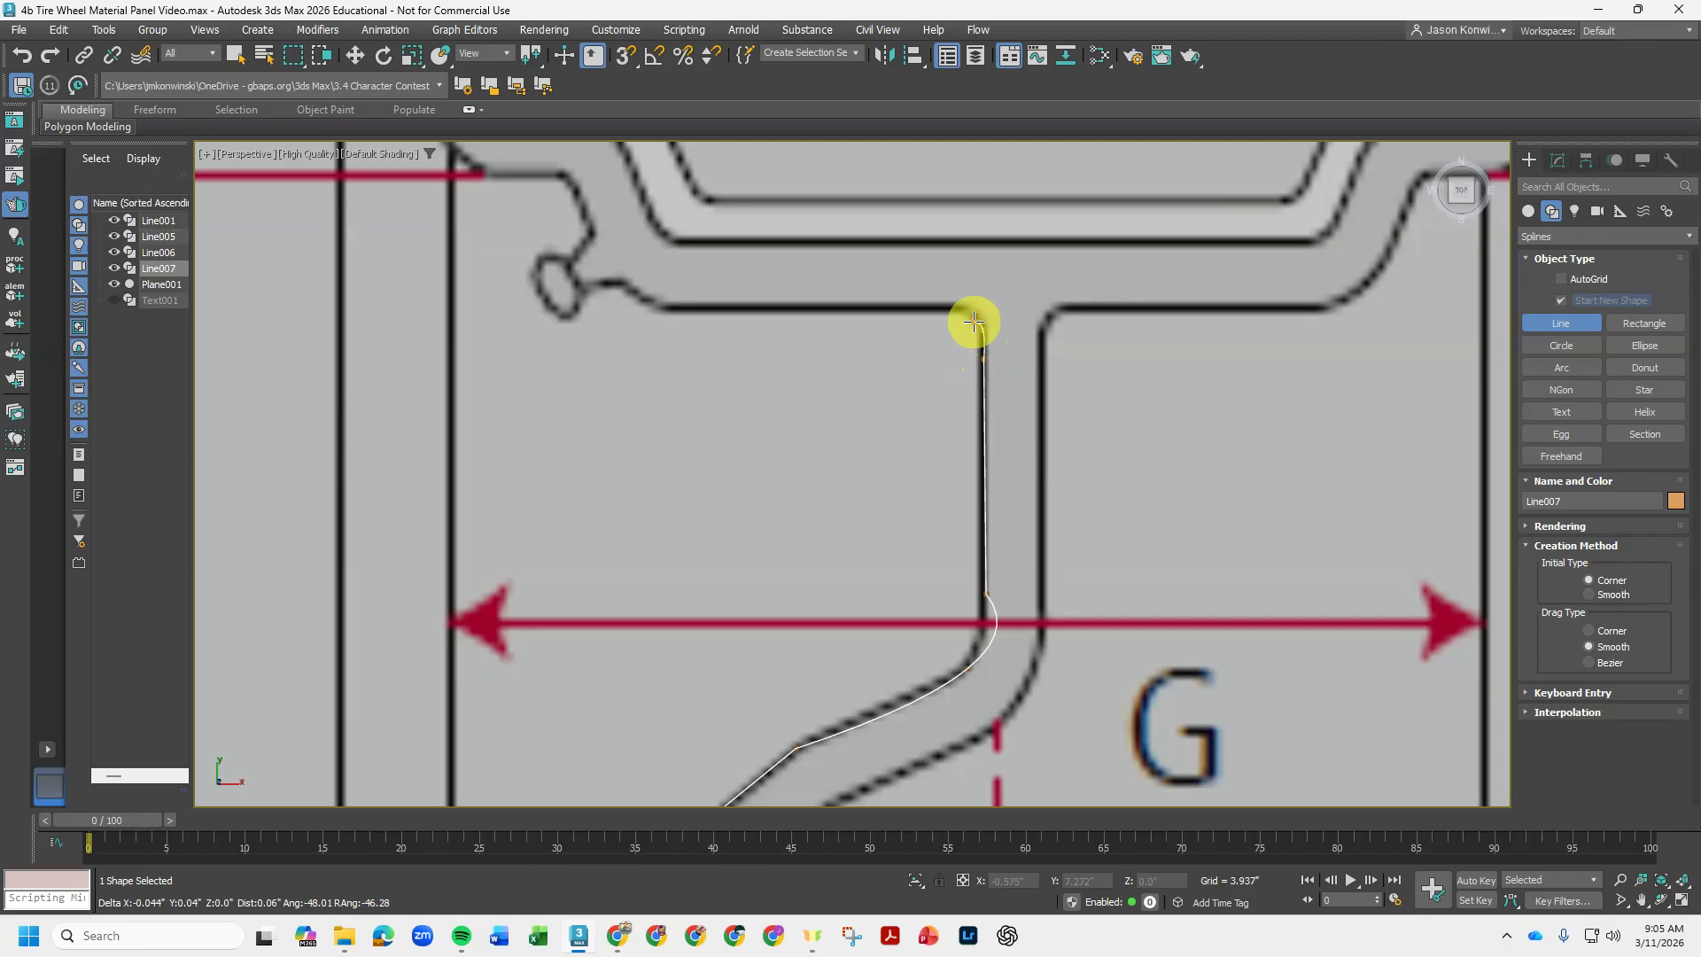
left_click_drag(967, 312, 951, 308)
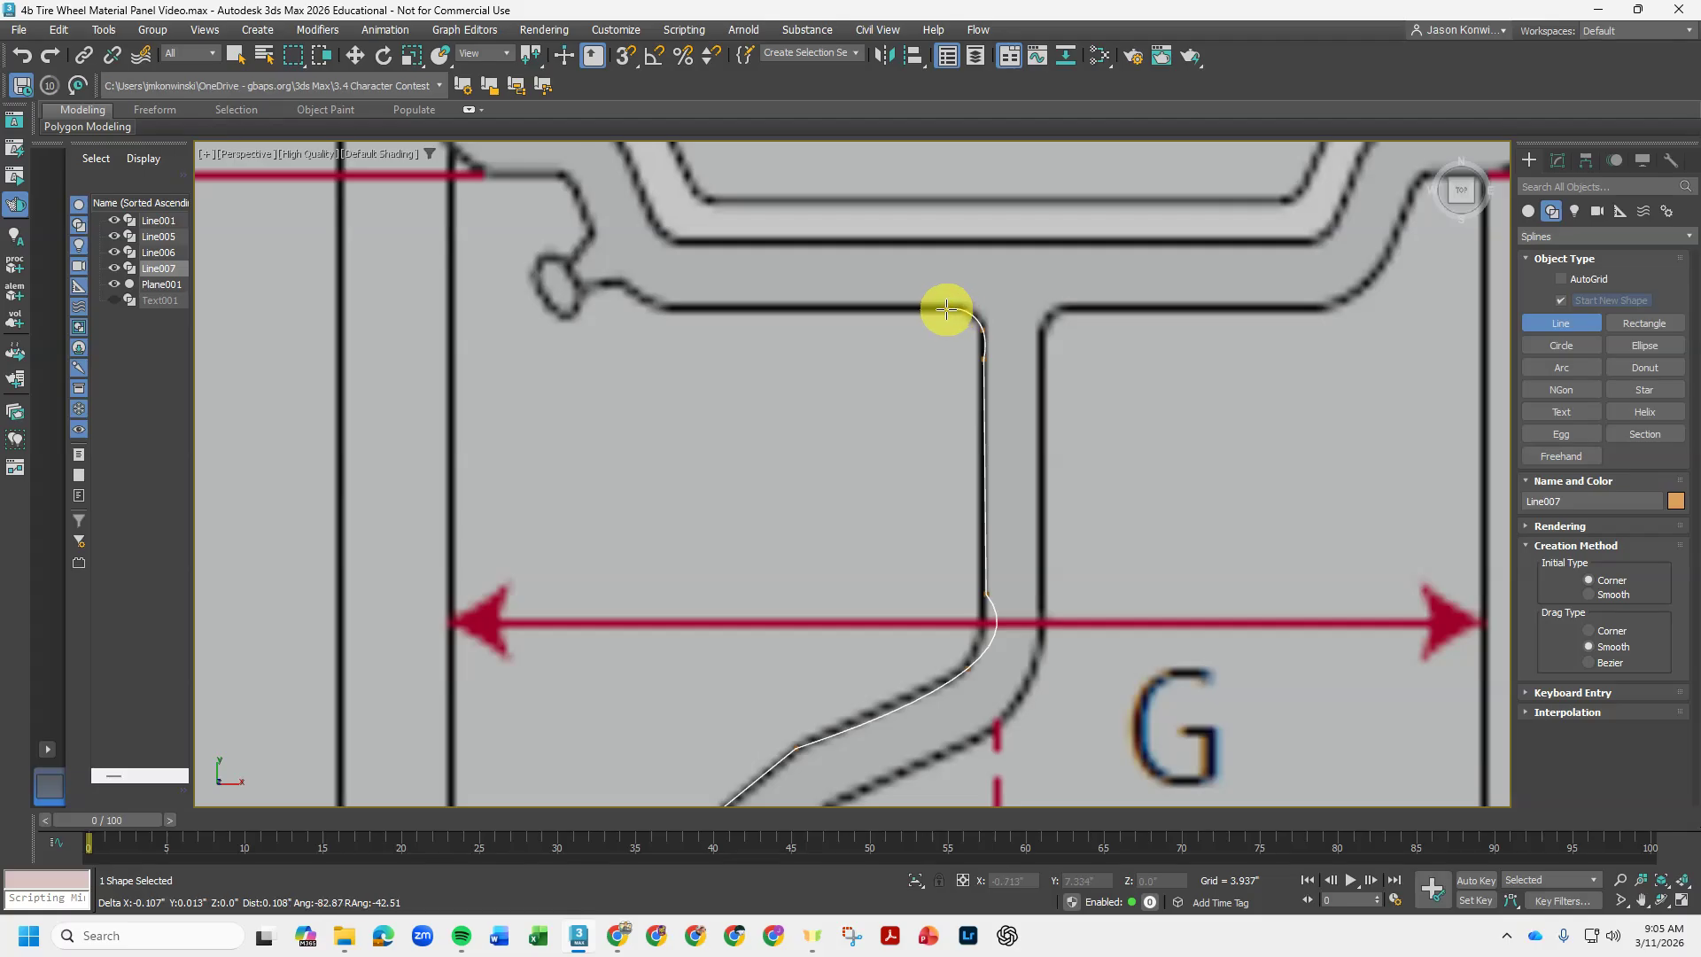
left_click(941, 307)
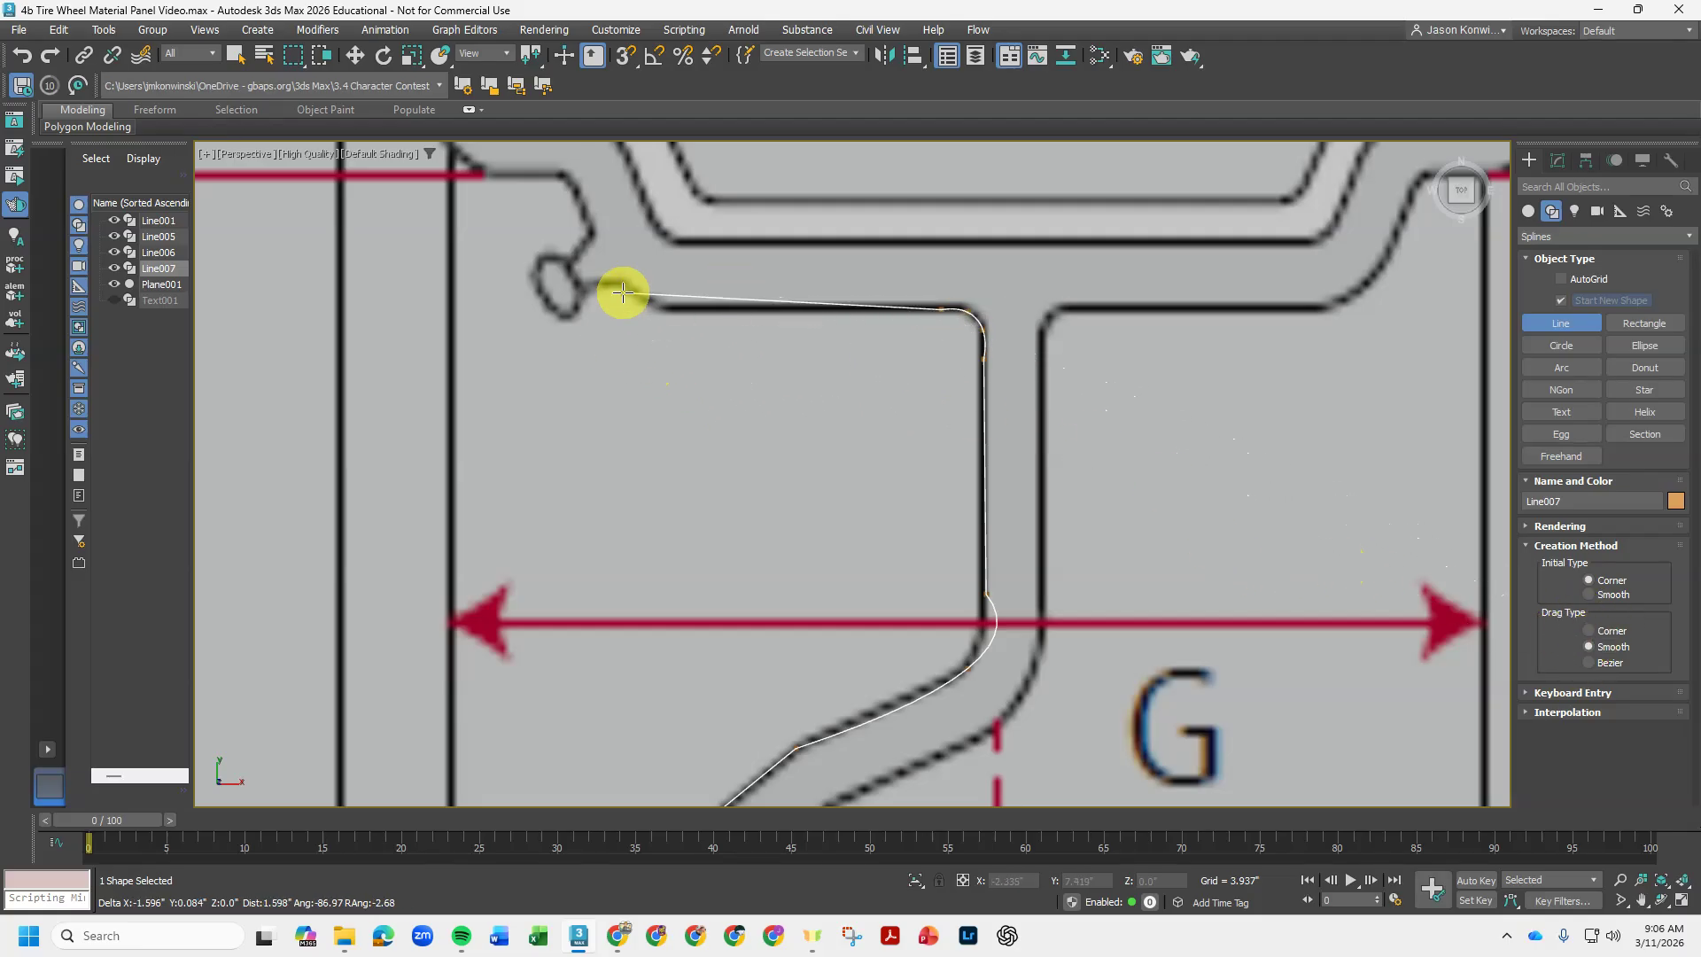
- Trace the rim's underside leftward from the web and over the S-shaped rise beside the small oval bulb
left_click(687, 308)
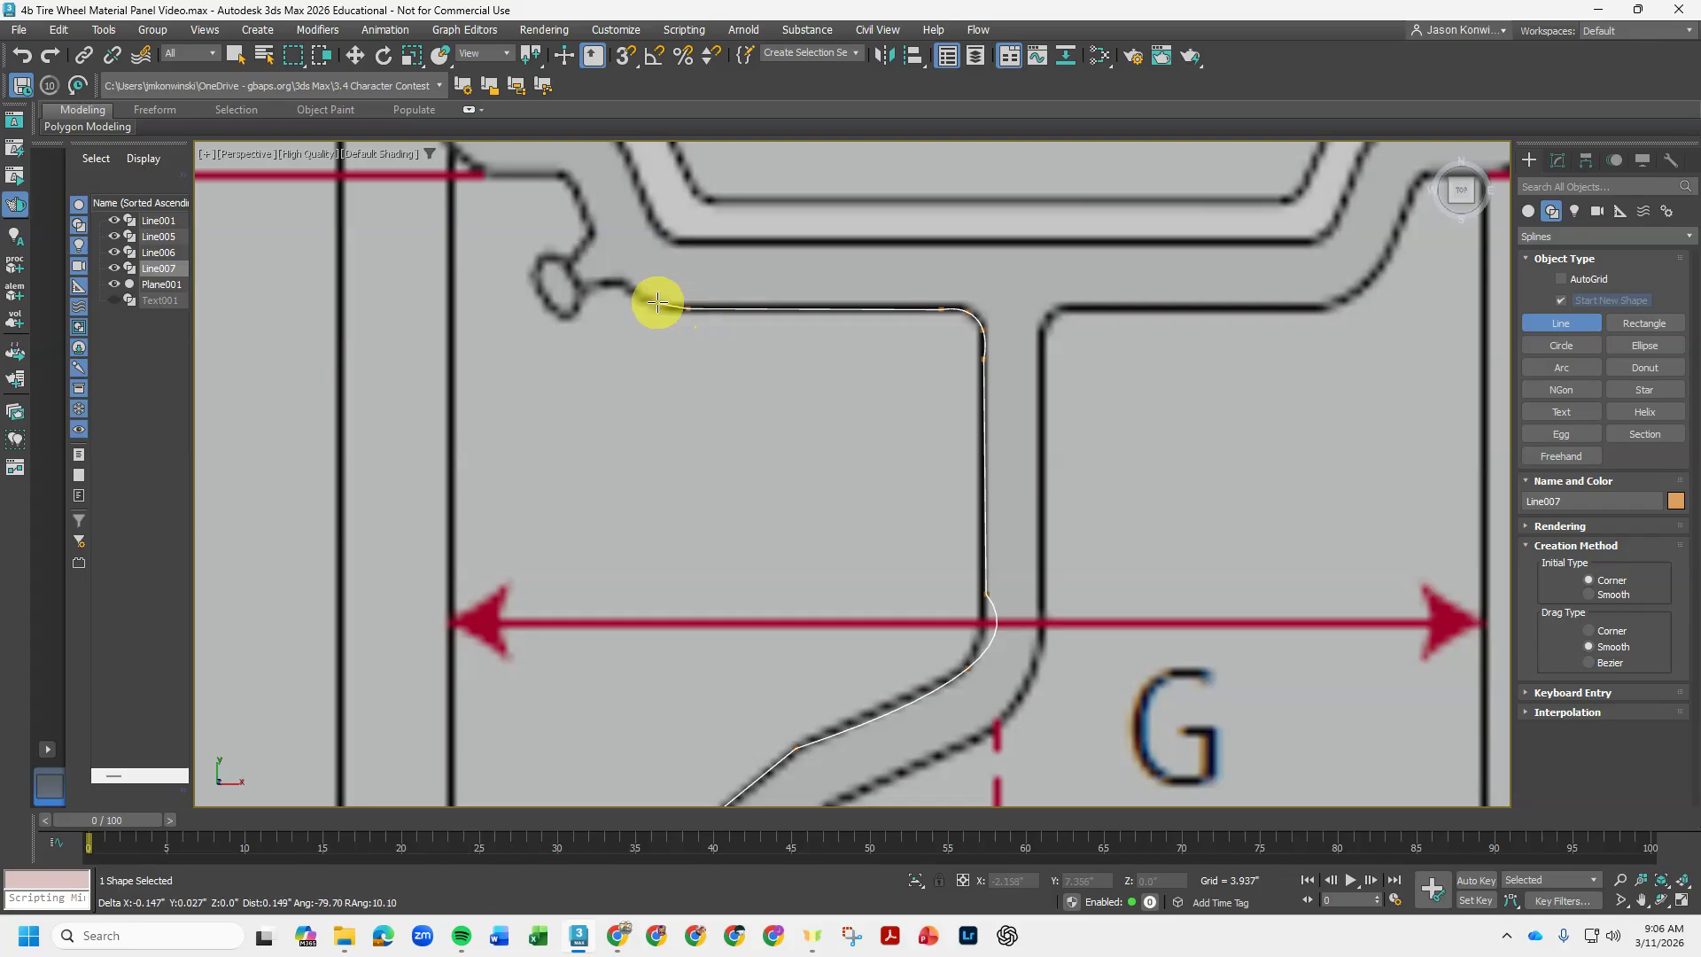
left_click(659, 307)
left_click(641, 299)
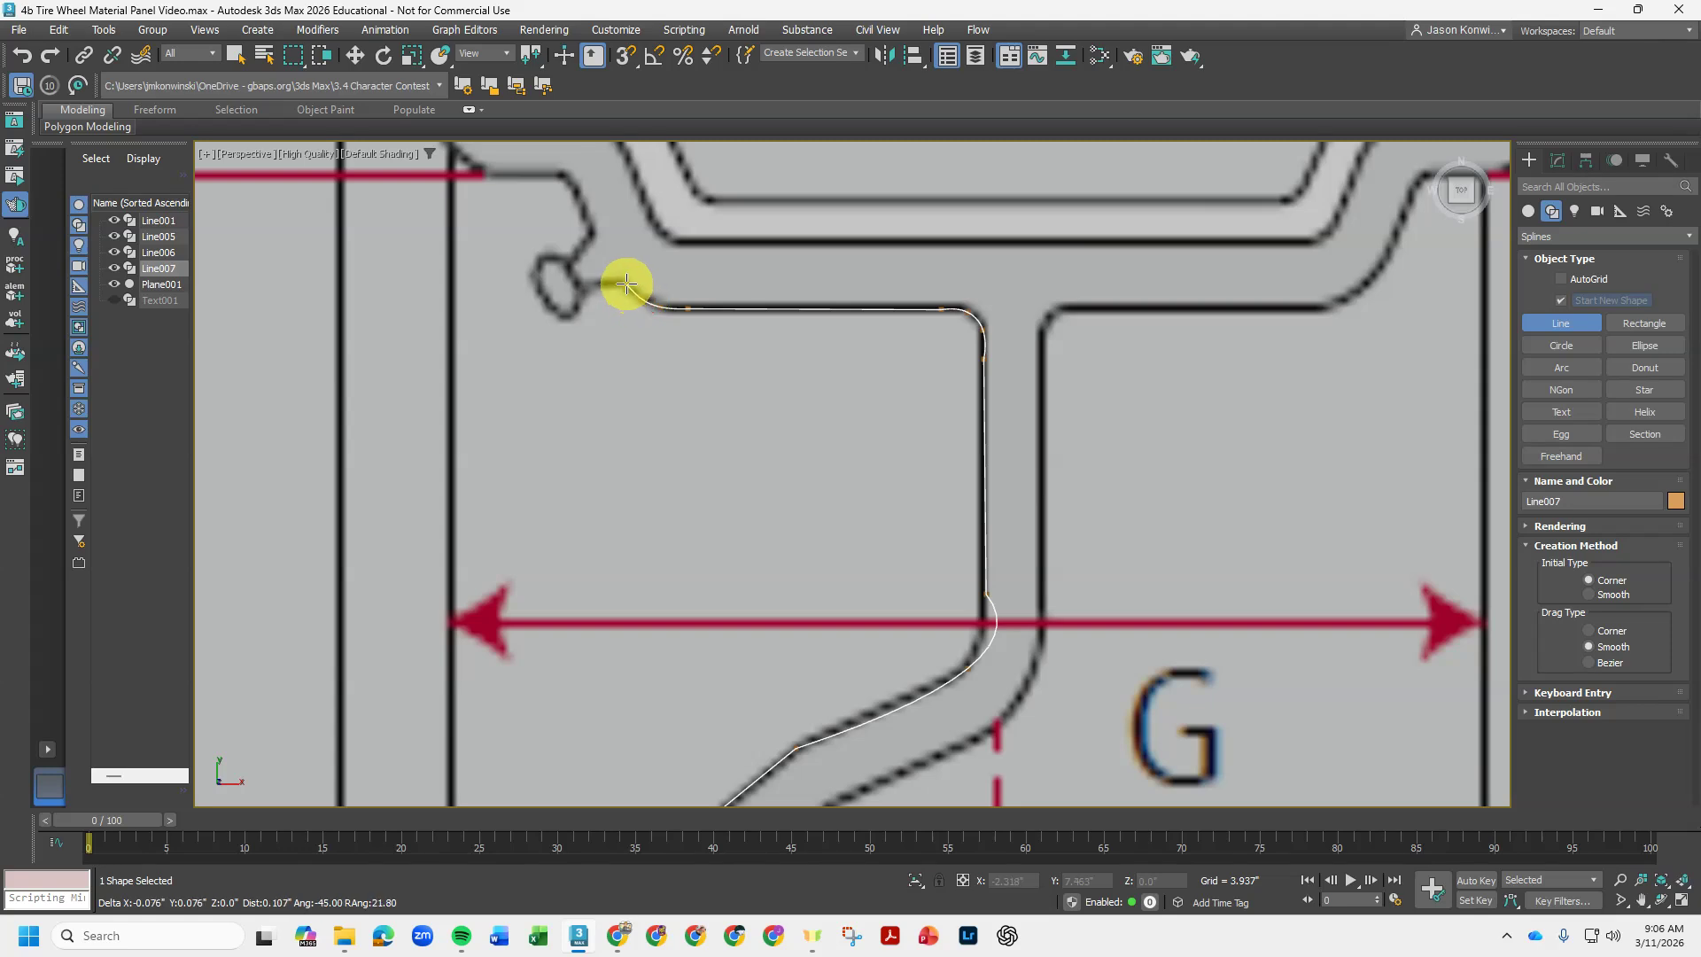
left_click(630, 288)
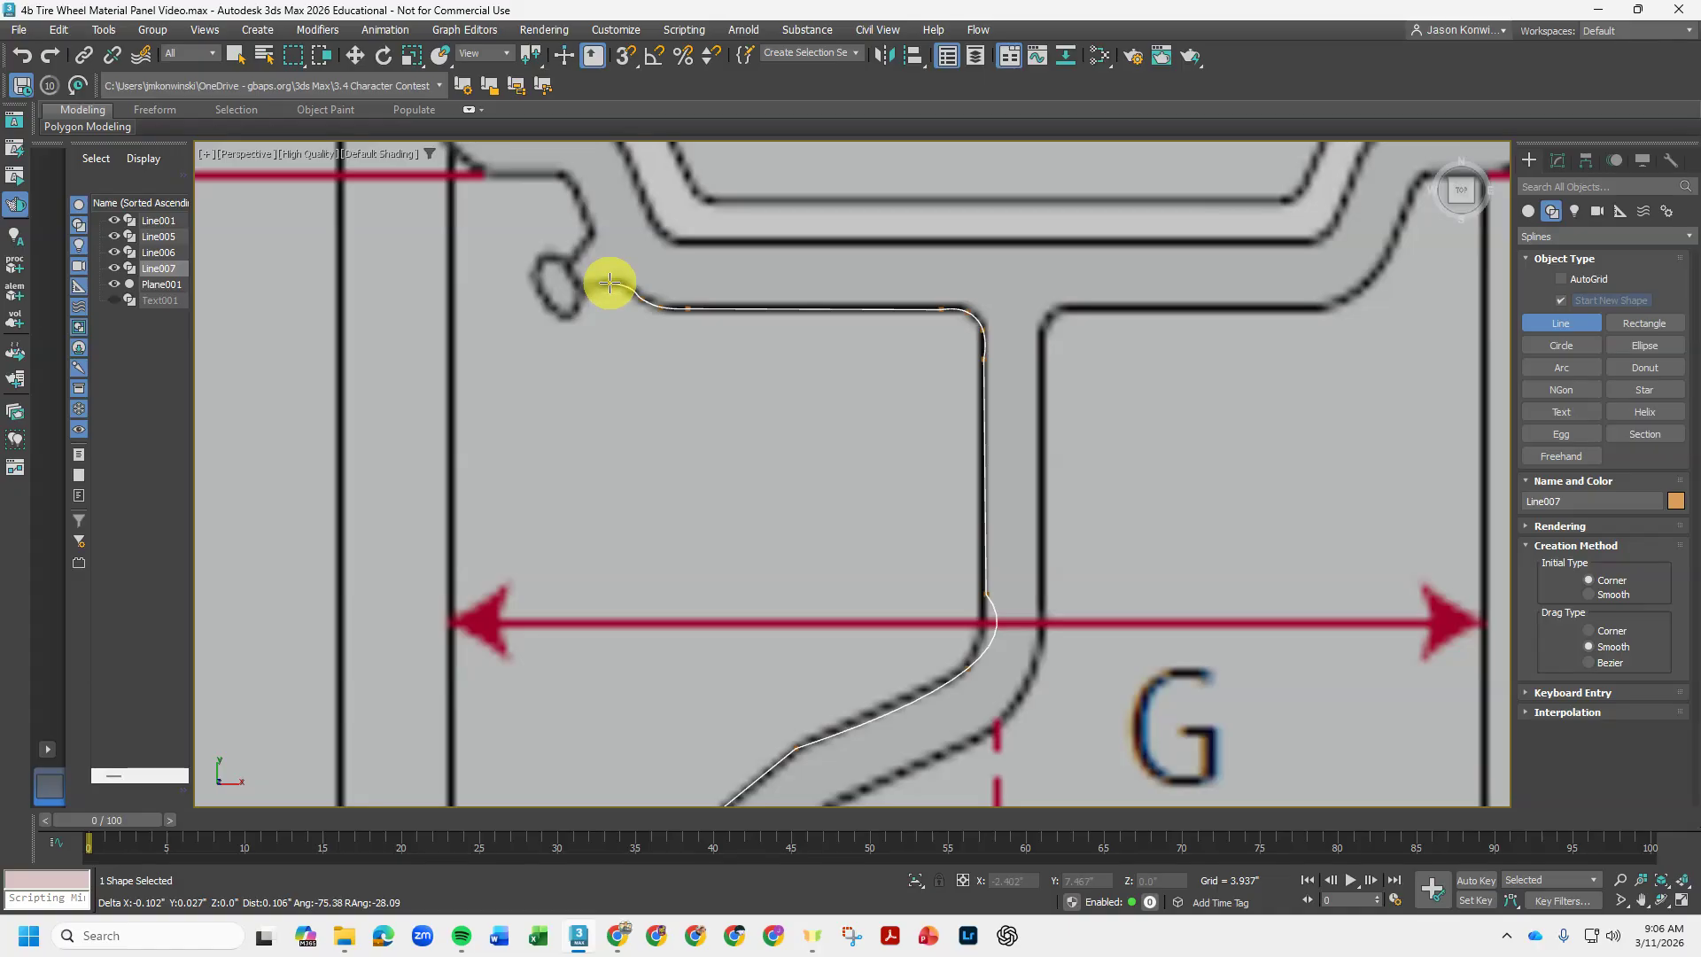
left_click(608, 284)
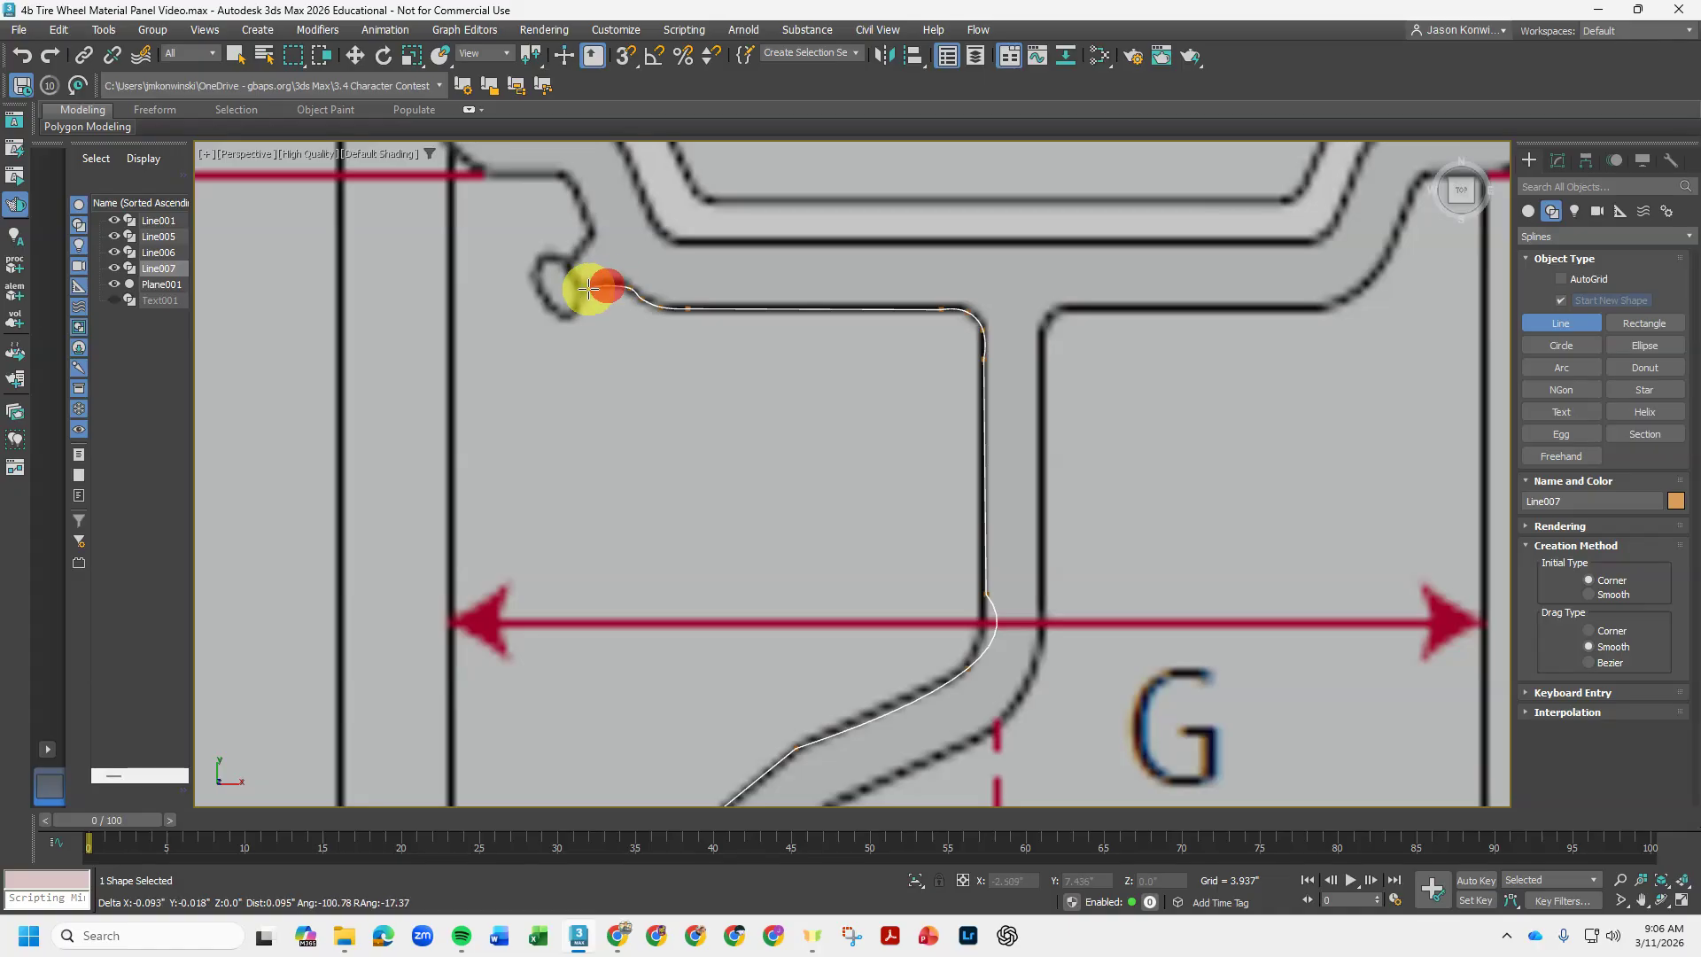
- Outline the small oval bulb beneath the left side of the rim and return to the rim edge above it
left_click(582, 292)
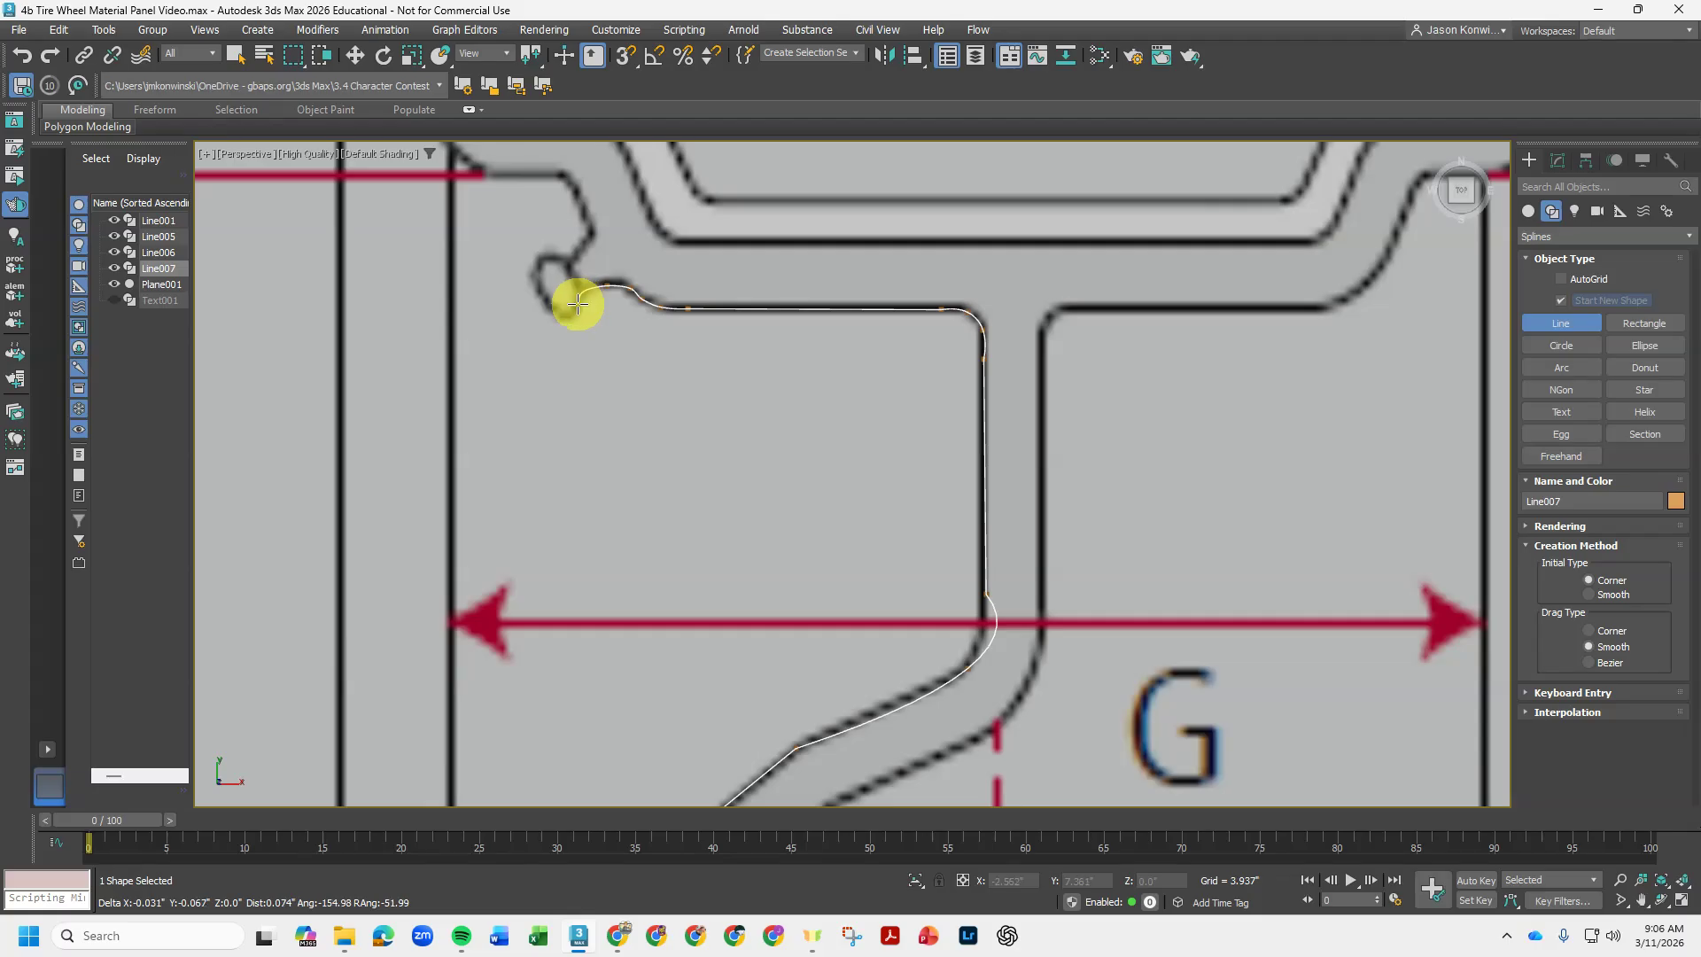
left_click(564, 311)
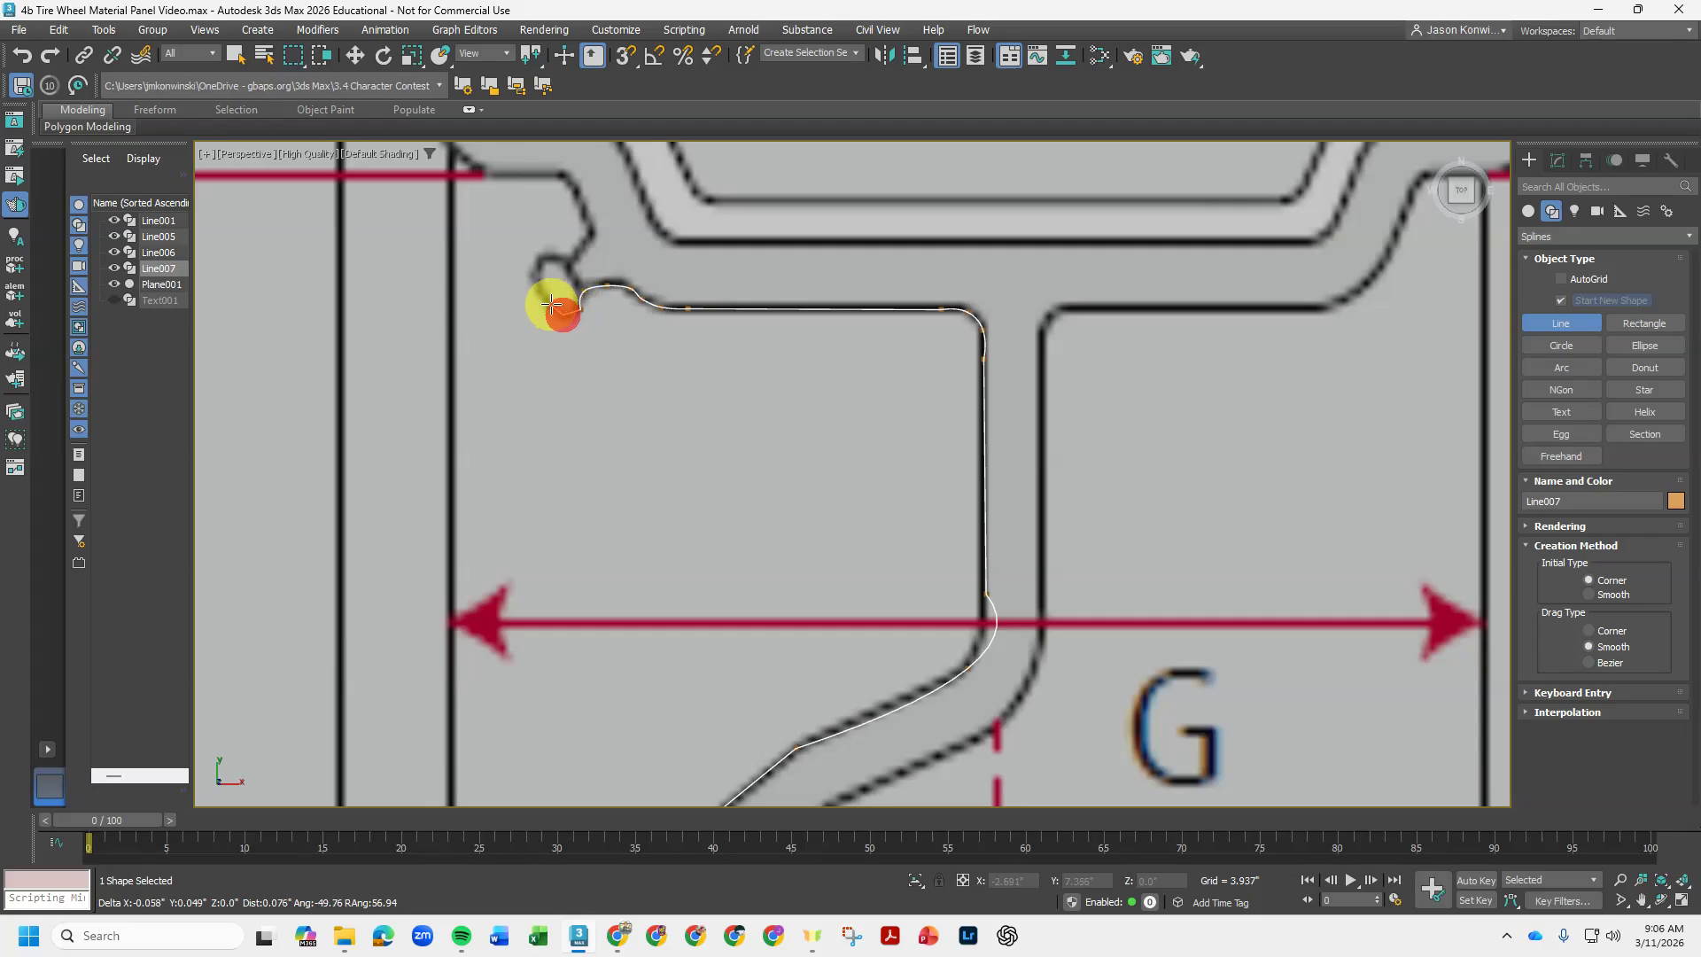
left_click(540, 286)
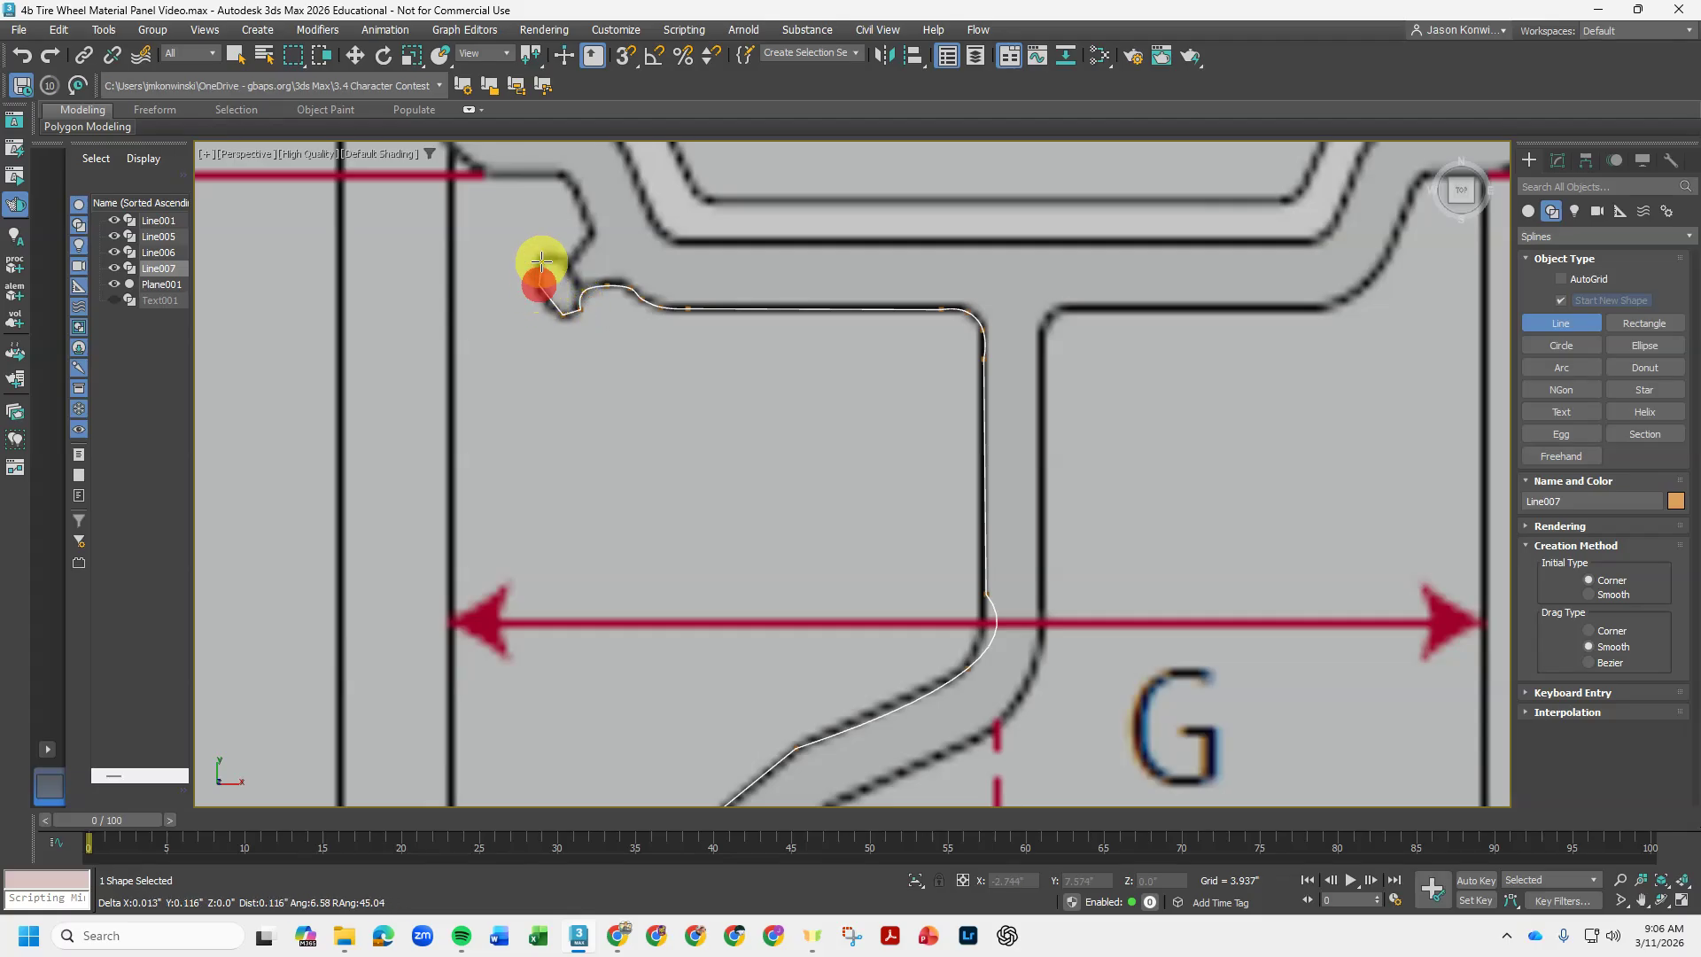
left_click(538, 260)
left_click(563, 263)
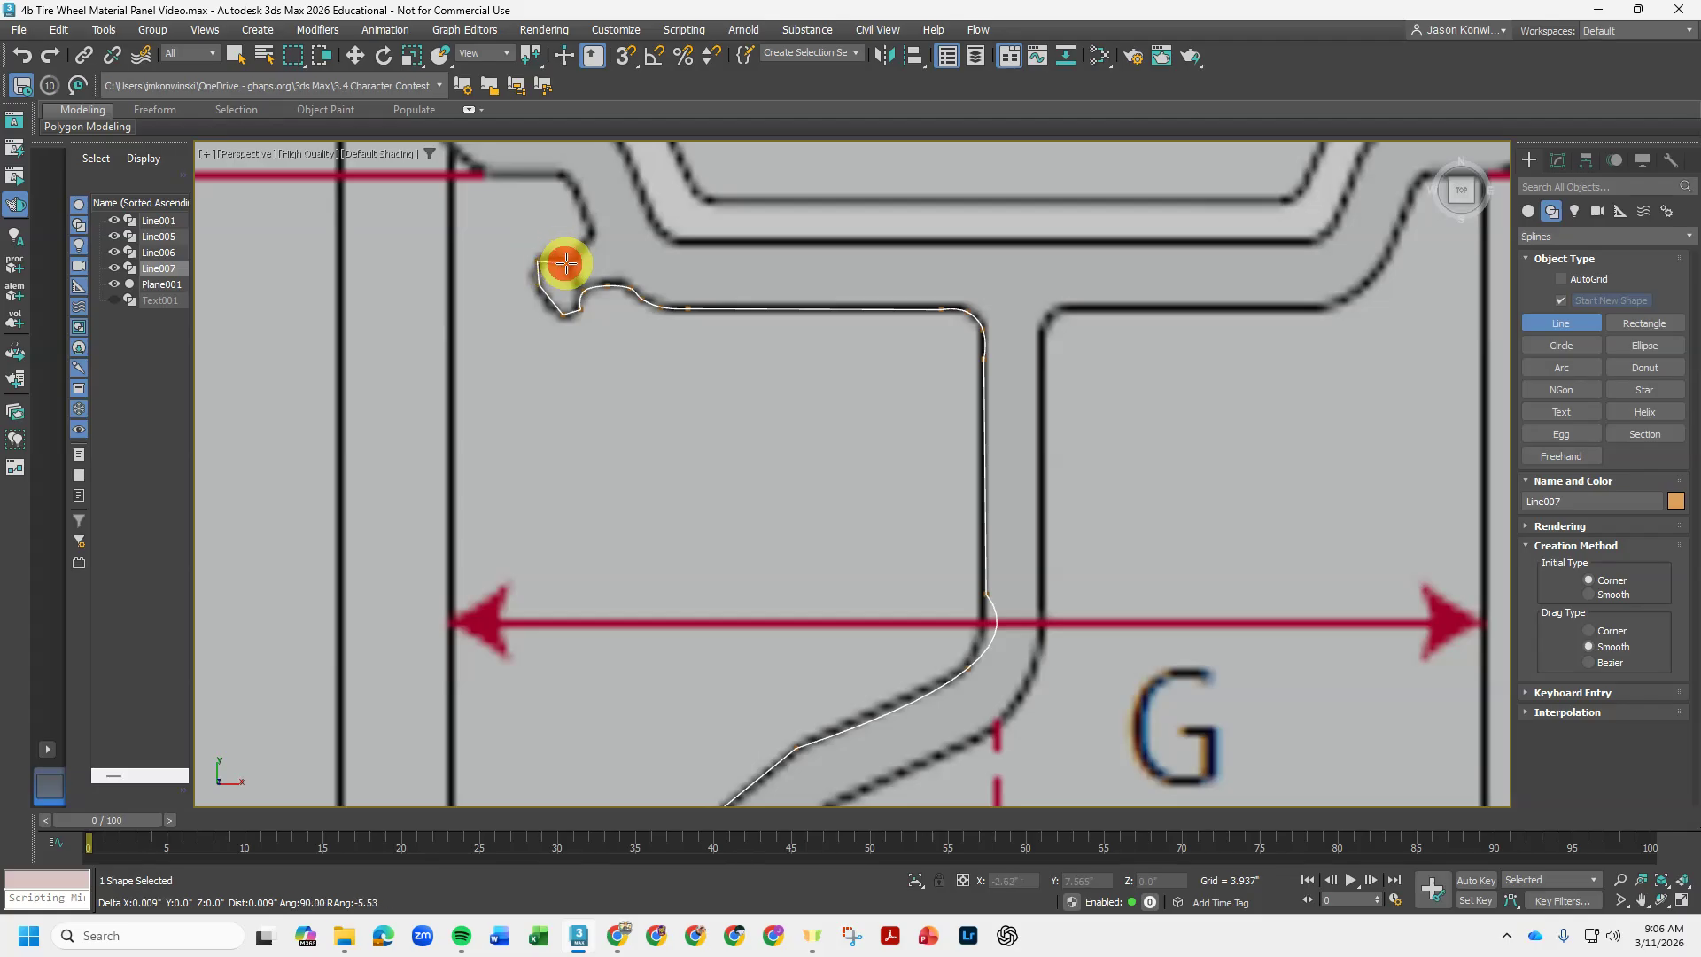
left_click(588, 237)
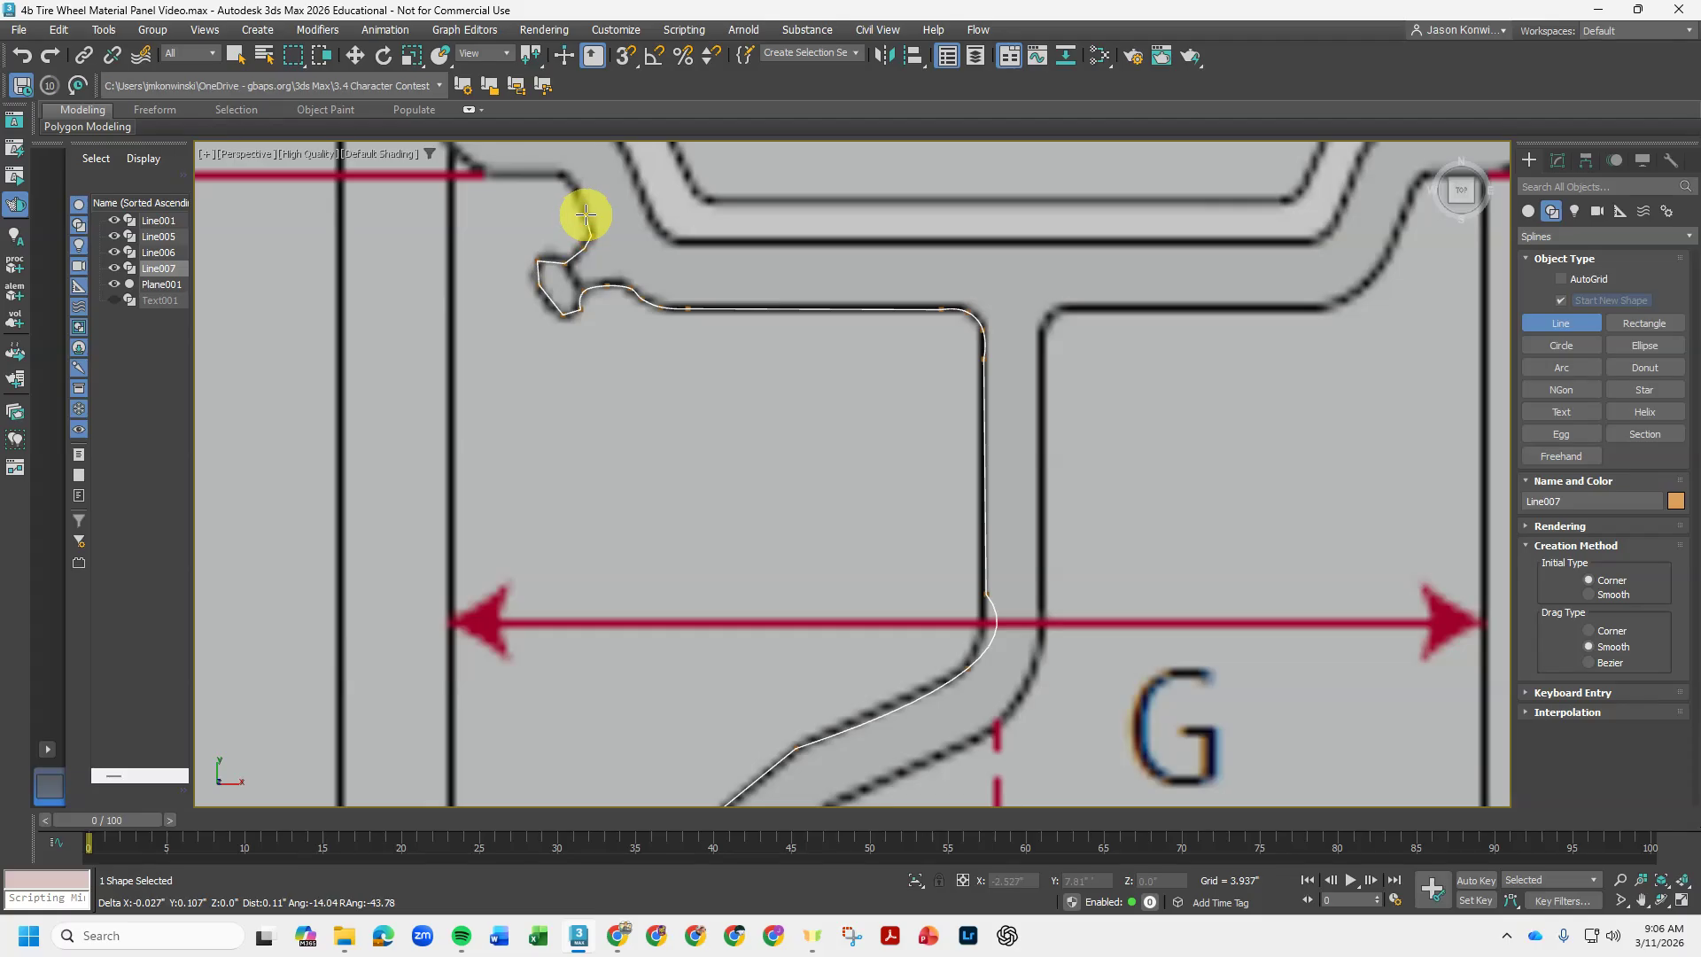
- Trace the rim edge up from the bulb, around the corner and along the short ledge to the left flange's slope
left_click(586, 216)
mouse_move(569, 168)
middle_mouse_down()
mouse_move(635, 418)
mouse_move(626, 455)
middle_mouse_up()
scroll(633, 460, "up", 2)
scroll(632, 460, "up", 1)
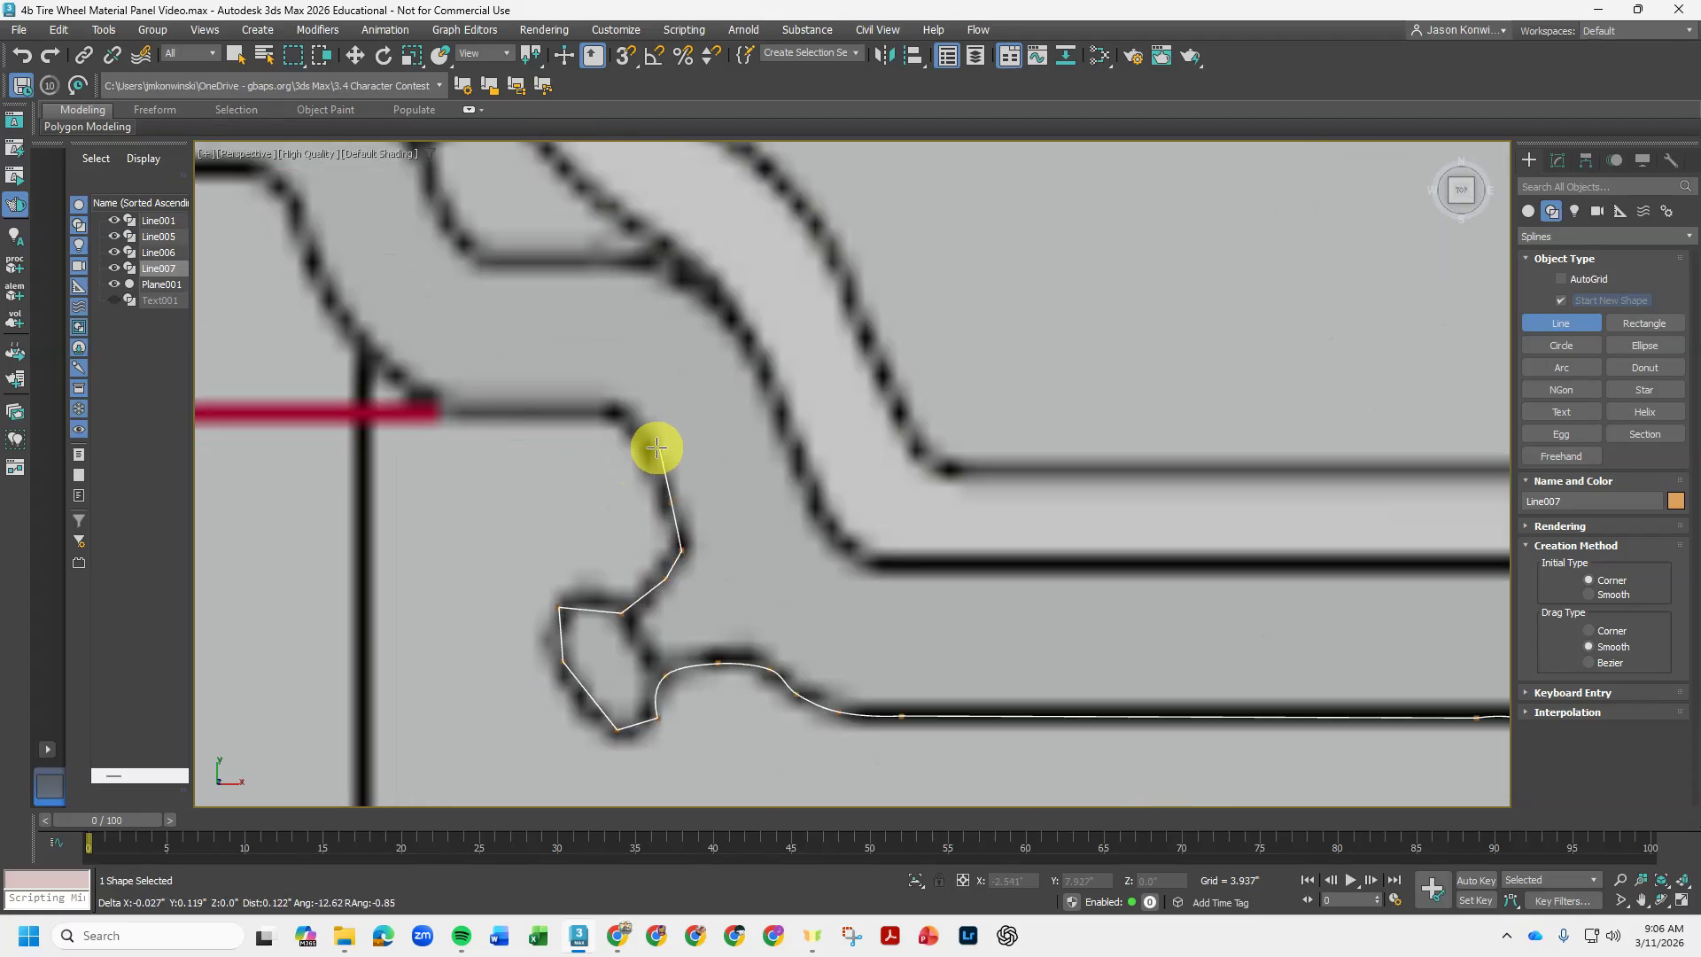
left_click(658, 456)
left_click(618, 419)
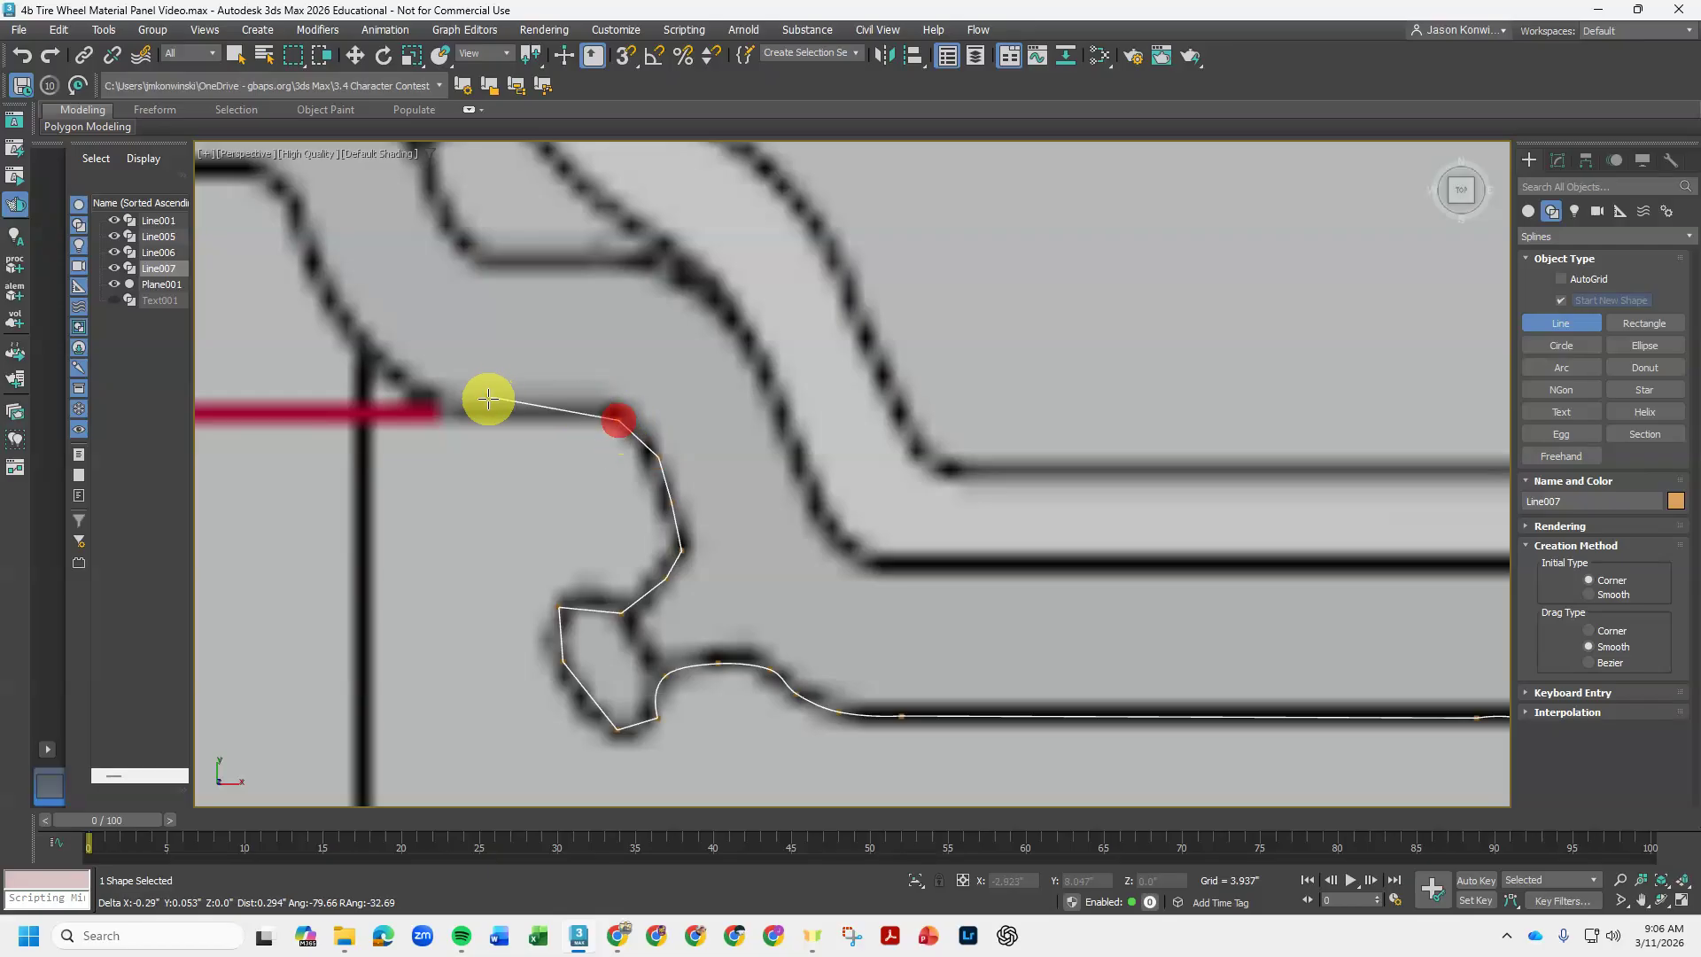
left_click(501, 407)
left_click(431, 406)
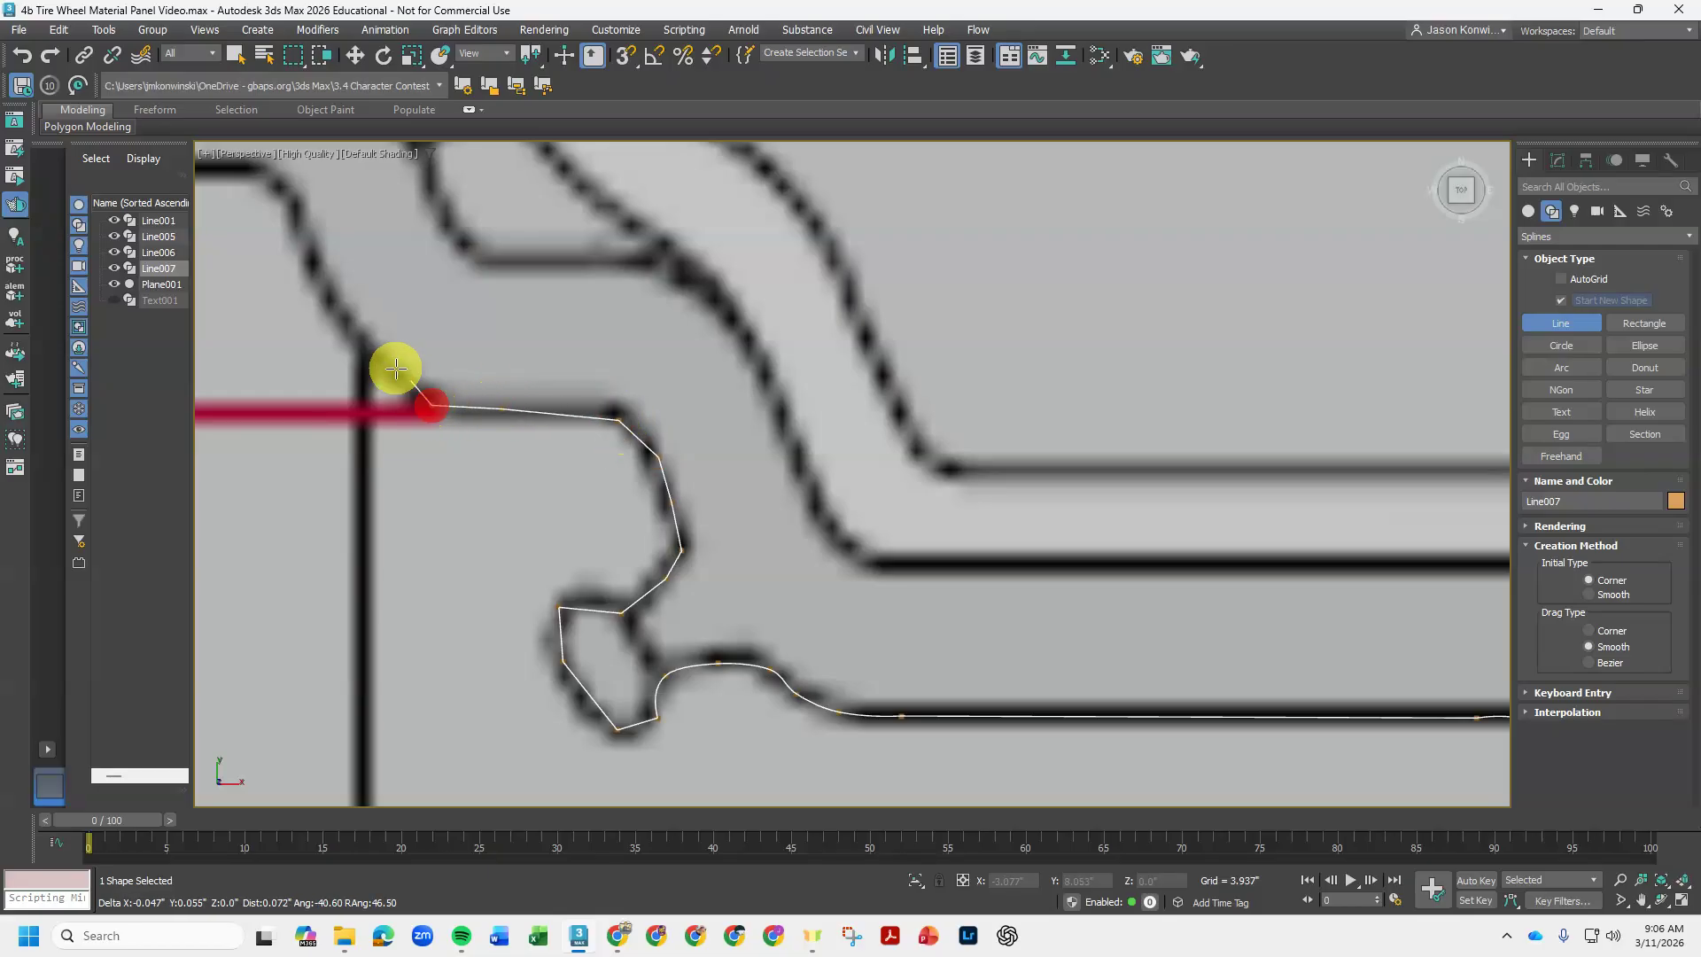
left_click(381, 357)
- Trace the left flange's slope upward and follow the underside of its outer lip to the left
middle_click_drag(398, 360, 824, 558)
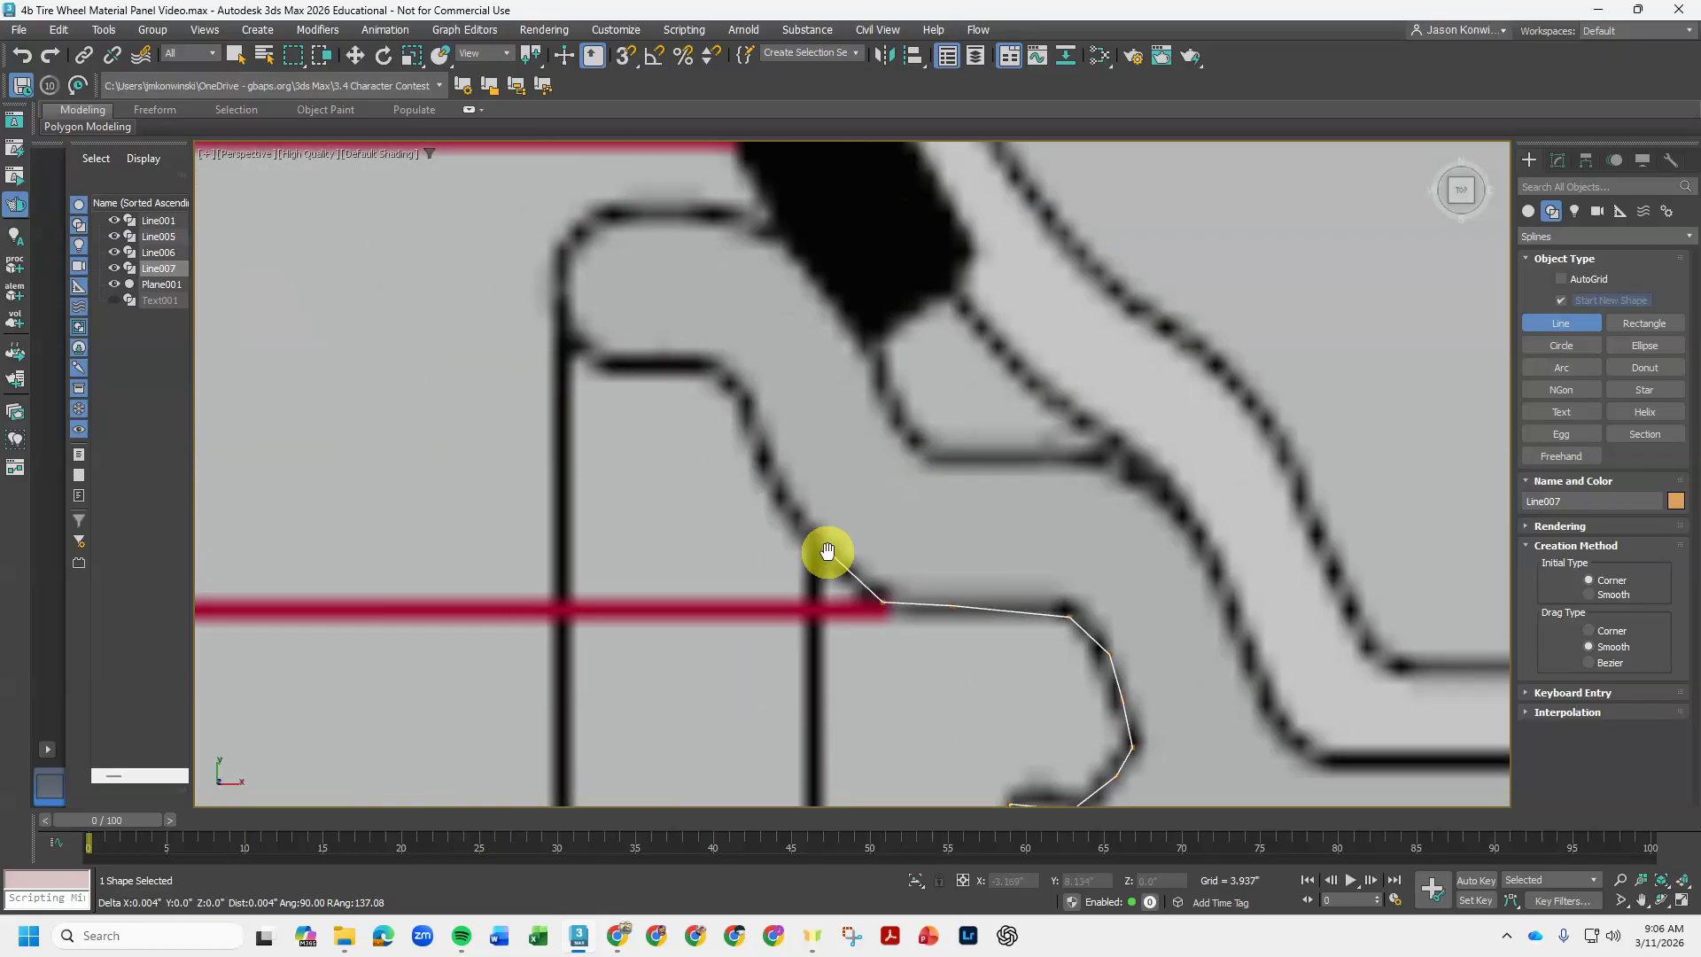
left_click(752, 428)
left_click(731, 379)
left_click(671, 360)
left_click(608, 366)
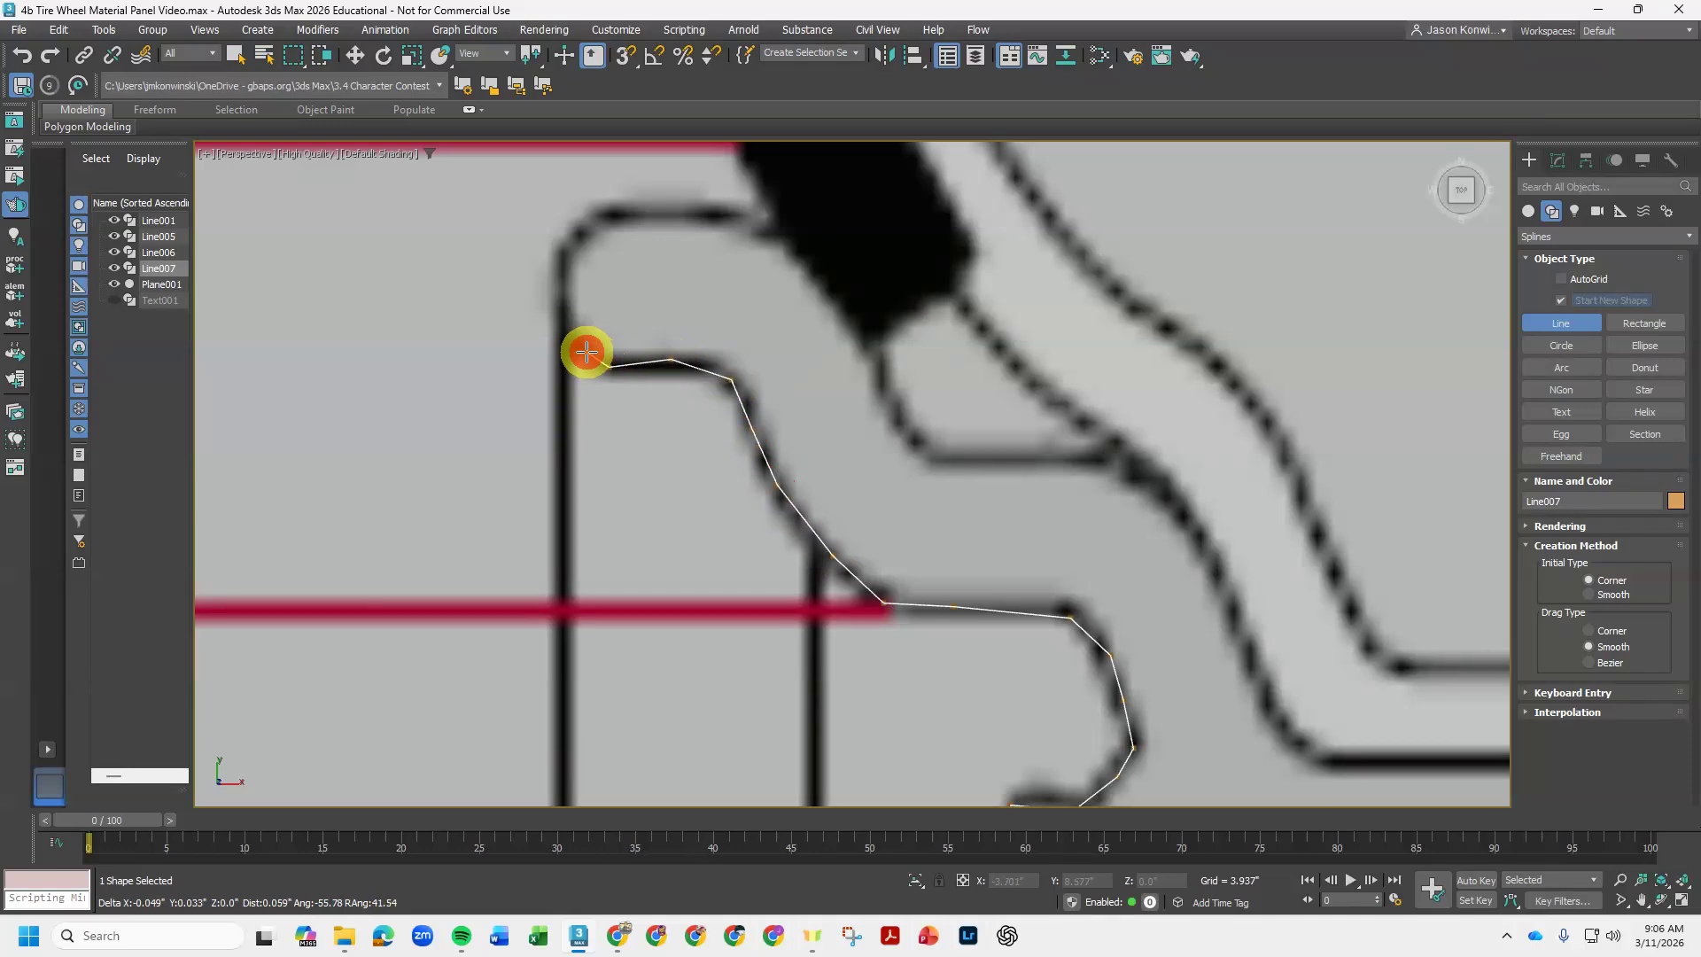
- Continue the spline around the left flange's rounded lip and along its upper edge to the black tire section
left_click(586, 353)
left_click(561, 301)
left_click(569, 238)
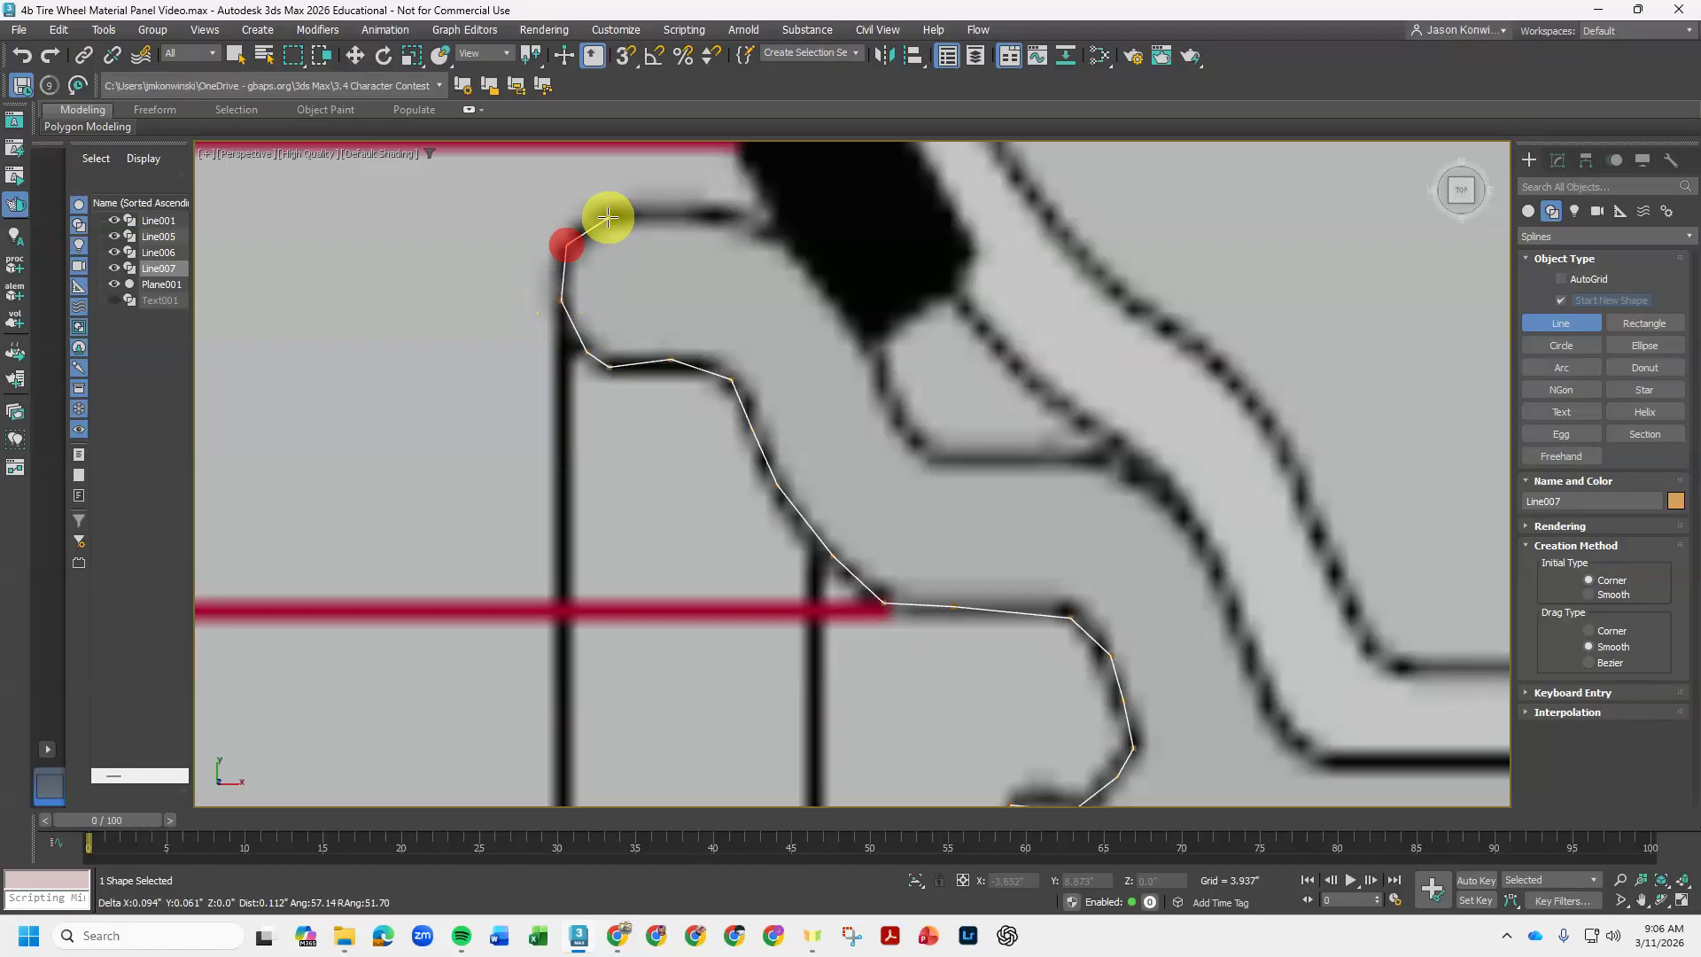
left_click(593, 215)
left_click(664, 217)
left_click(733, 217)
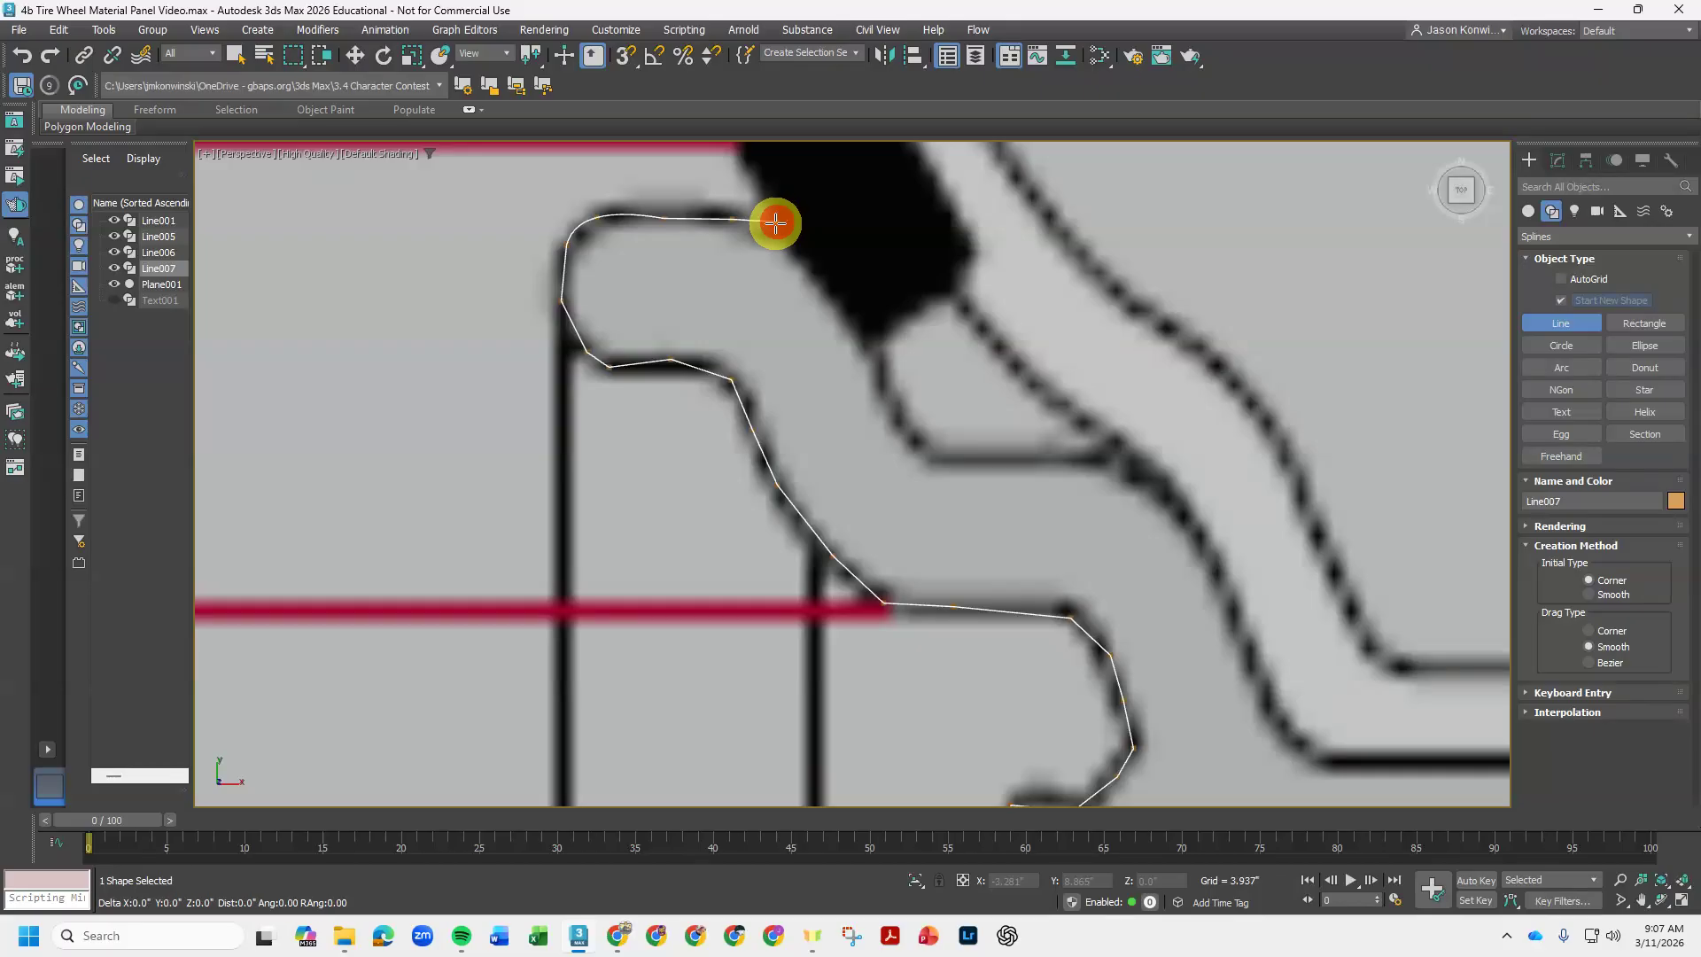
left_click(777, 222)
- Trace the tire's outer contour with corner points up the left sidewall, across the tread, about 5.3" wide, and down to the right rim lip
scroll(778, 230, "down", 6)
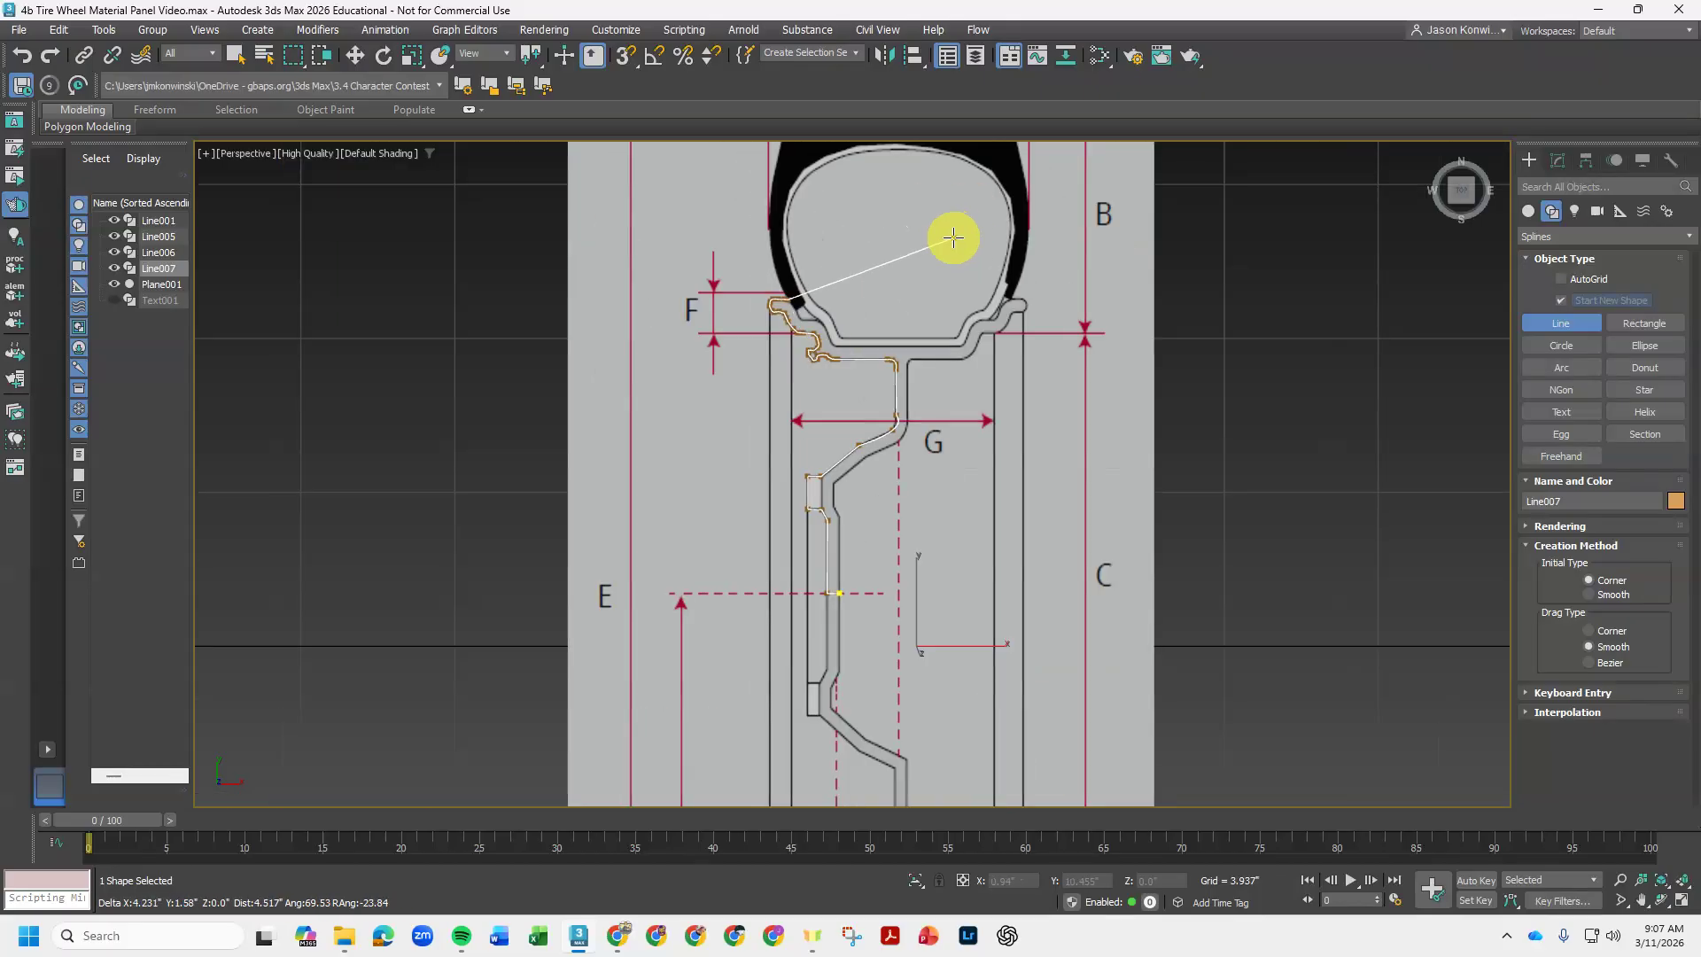
middle_click_drag(949, 236, 922, 425)
left_click(741, 382)
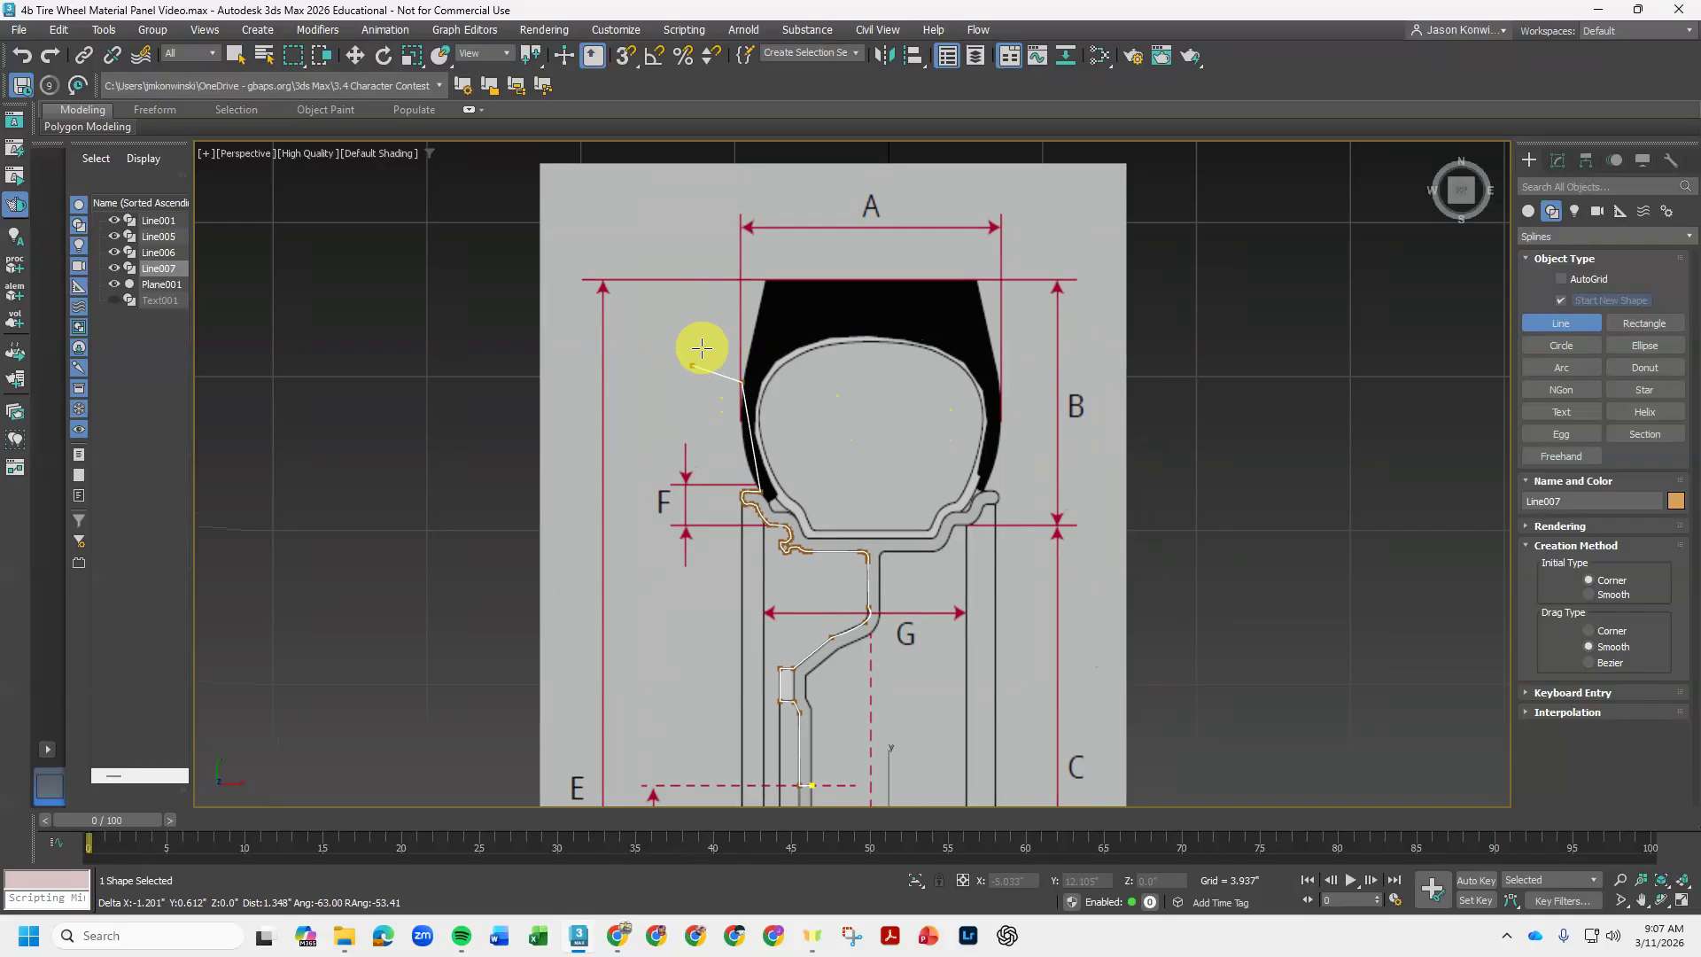
left_click(766, 279)
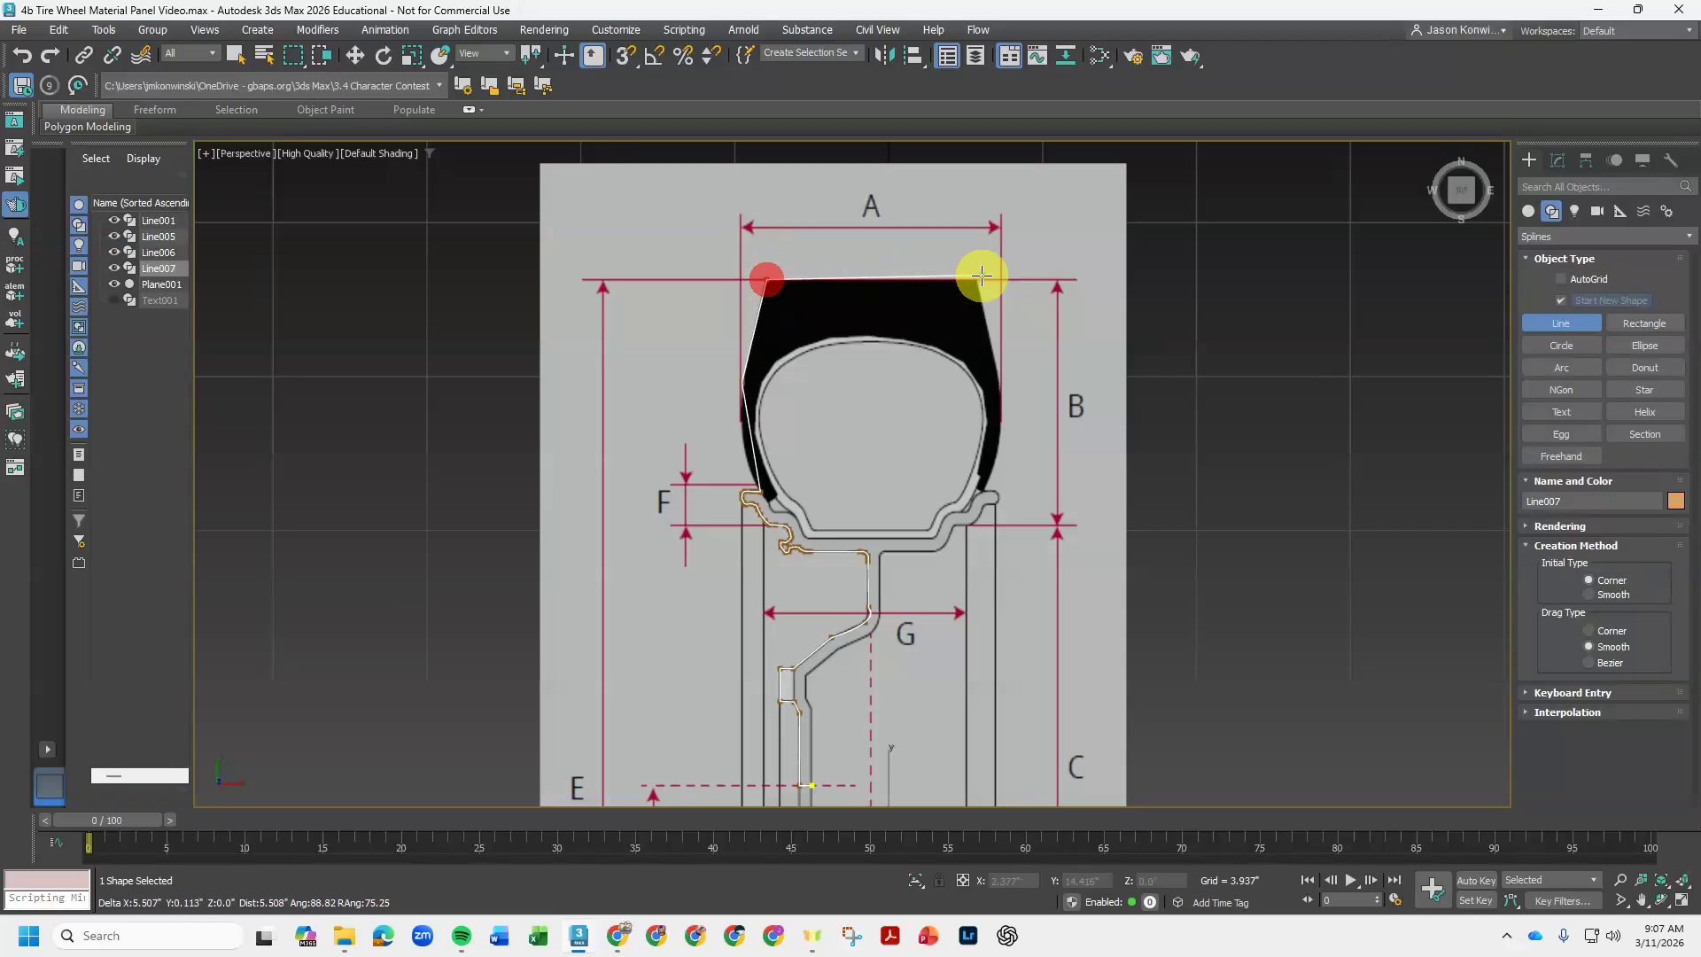
left_click(976, 279)
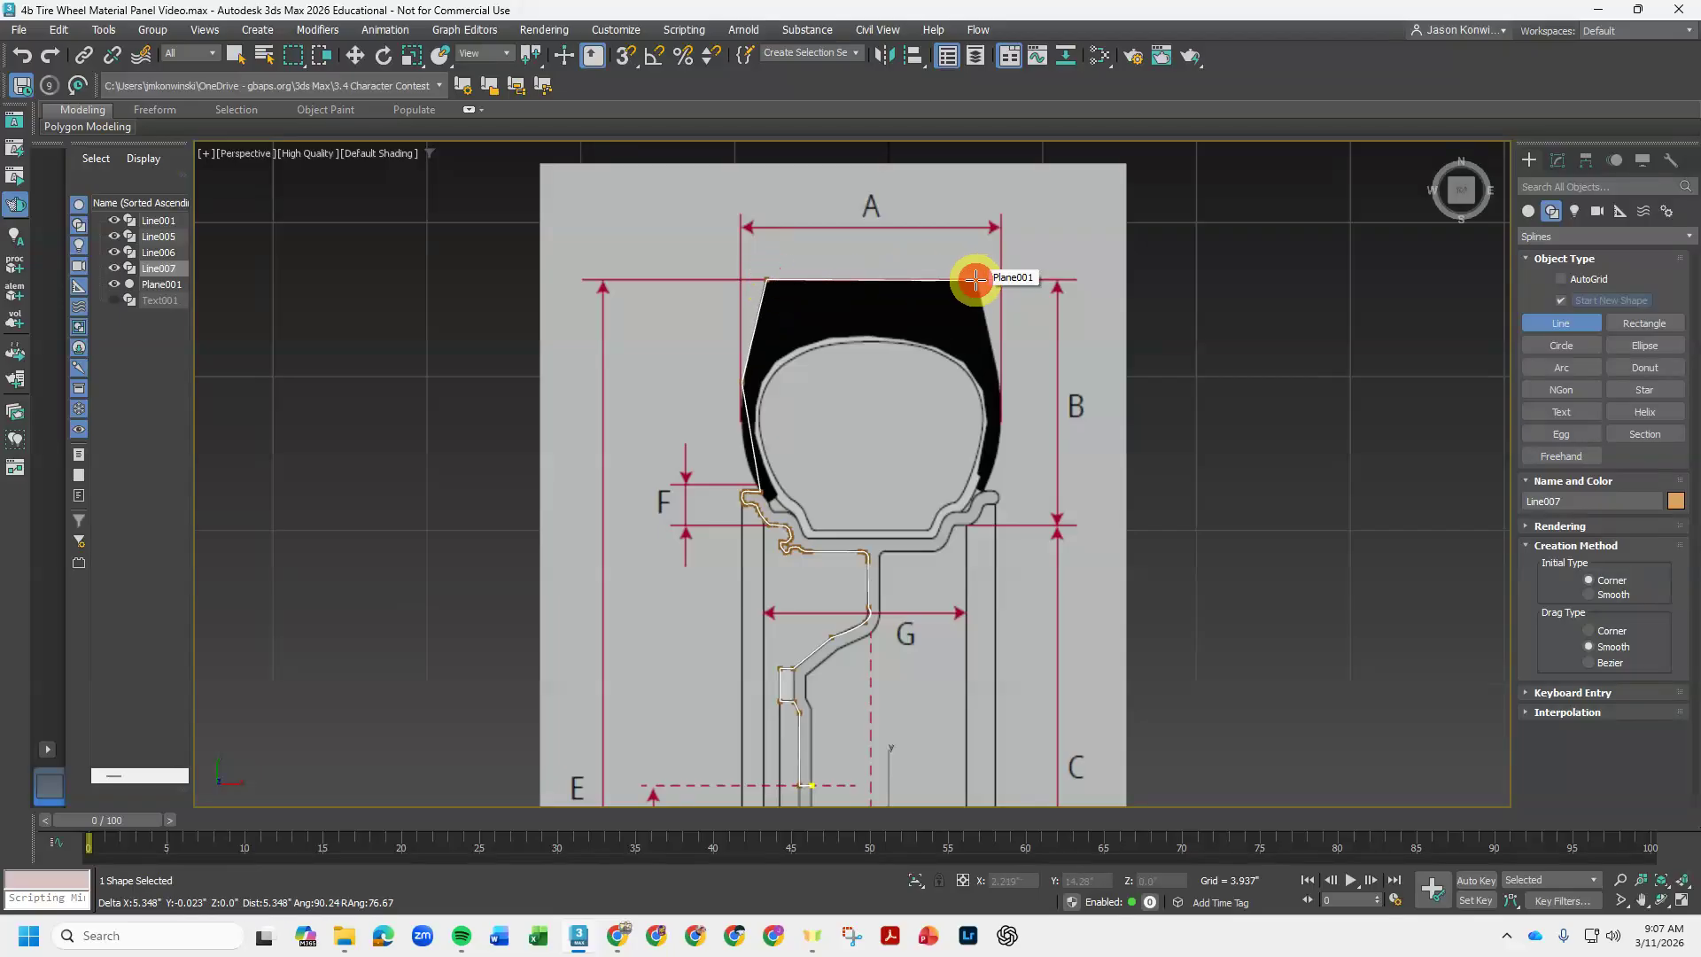
left_click(1002, 410)
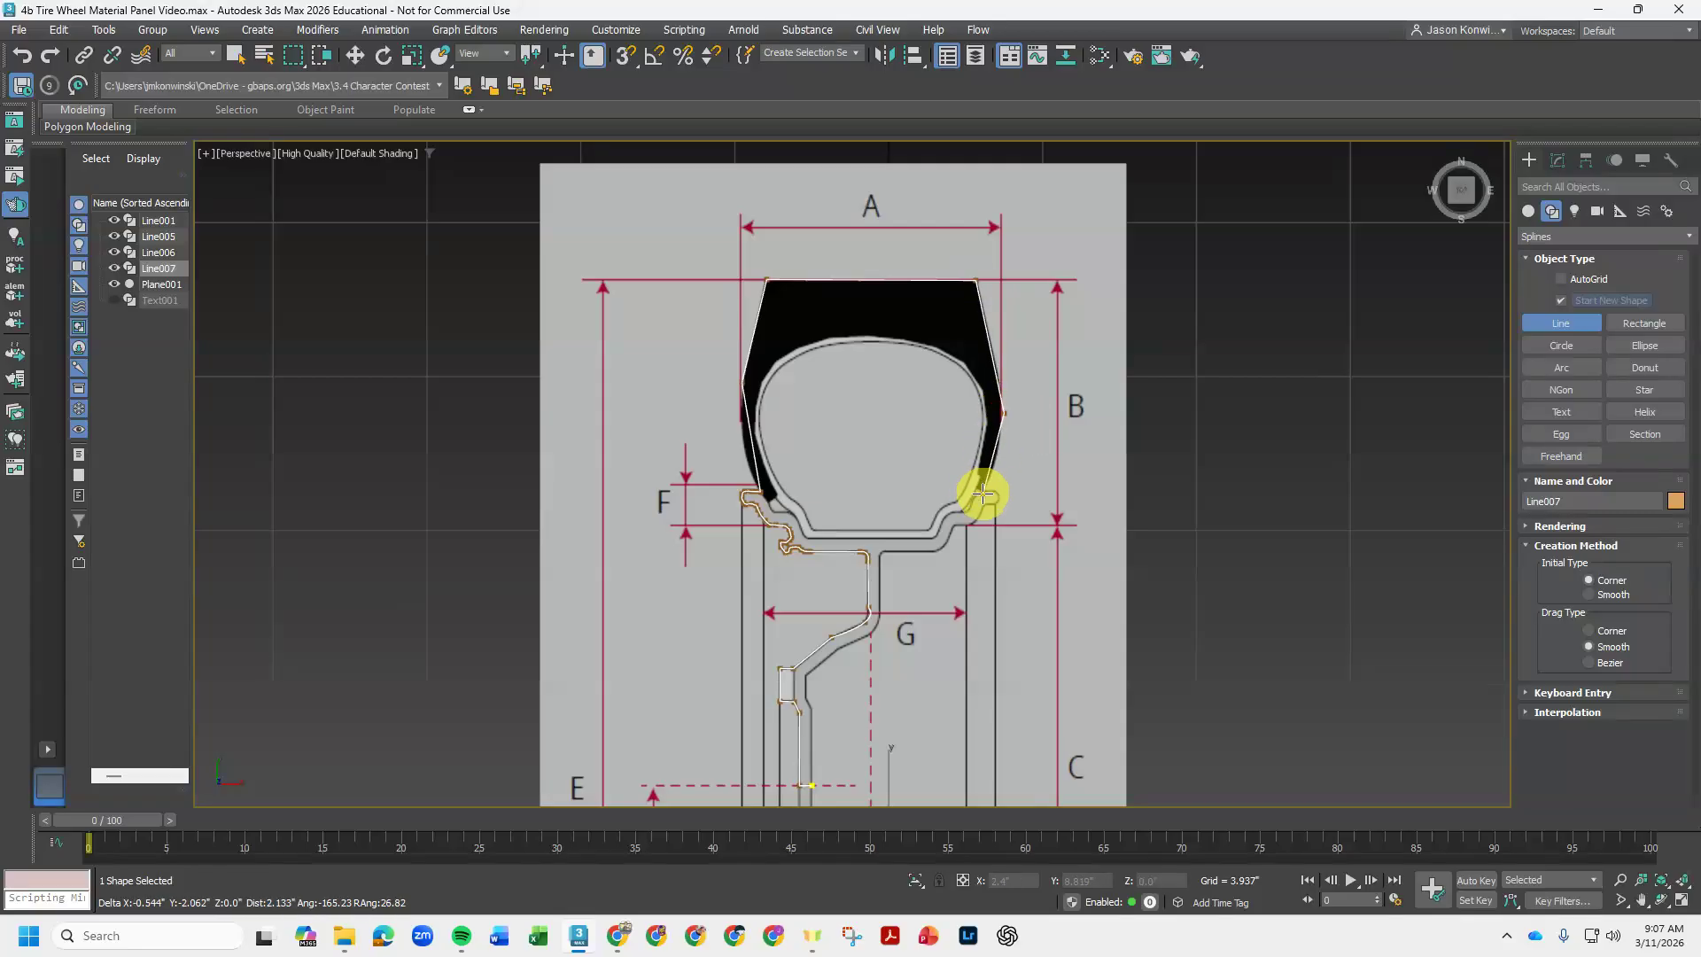
scroll(982, 490, "up", 5)
left_click(976, 483)
- Continue the spline around the right flange's rounded lip and down its slope to the start of the lower ledge
left_click(1028, 467)
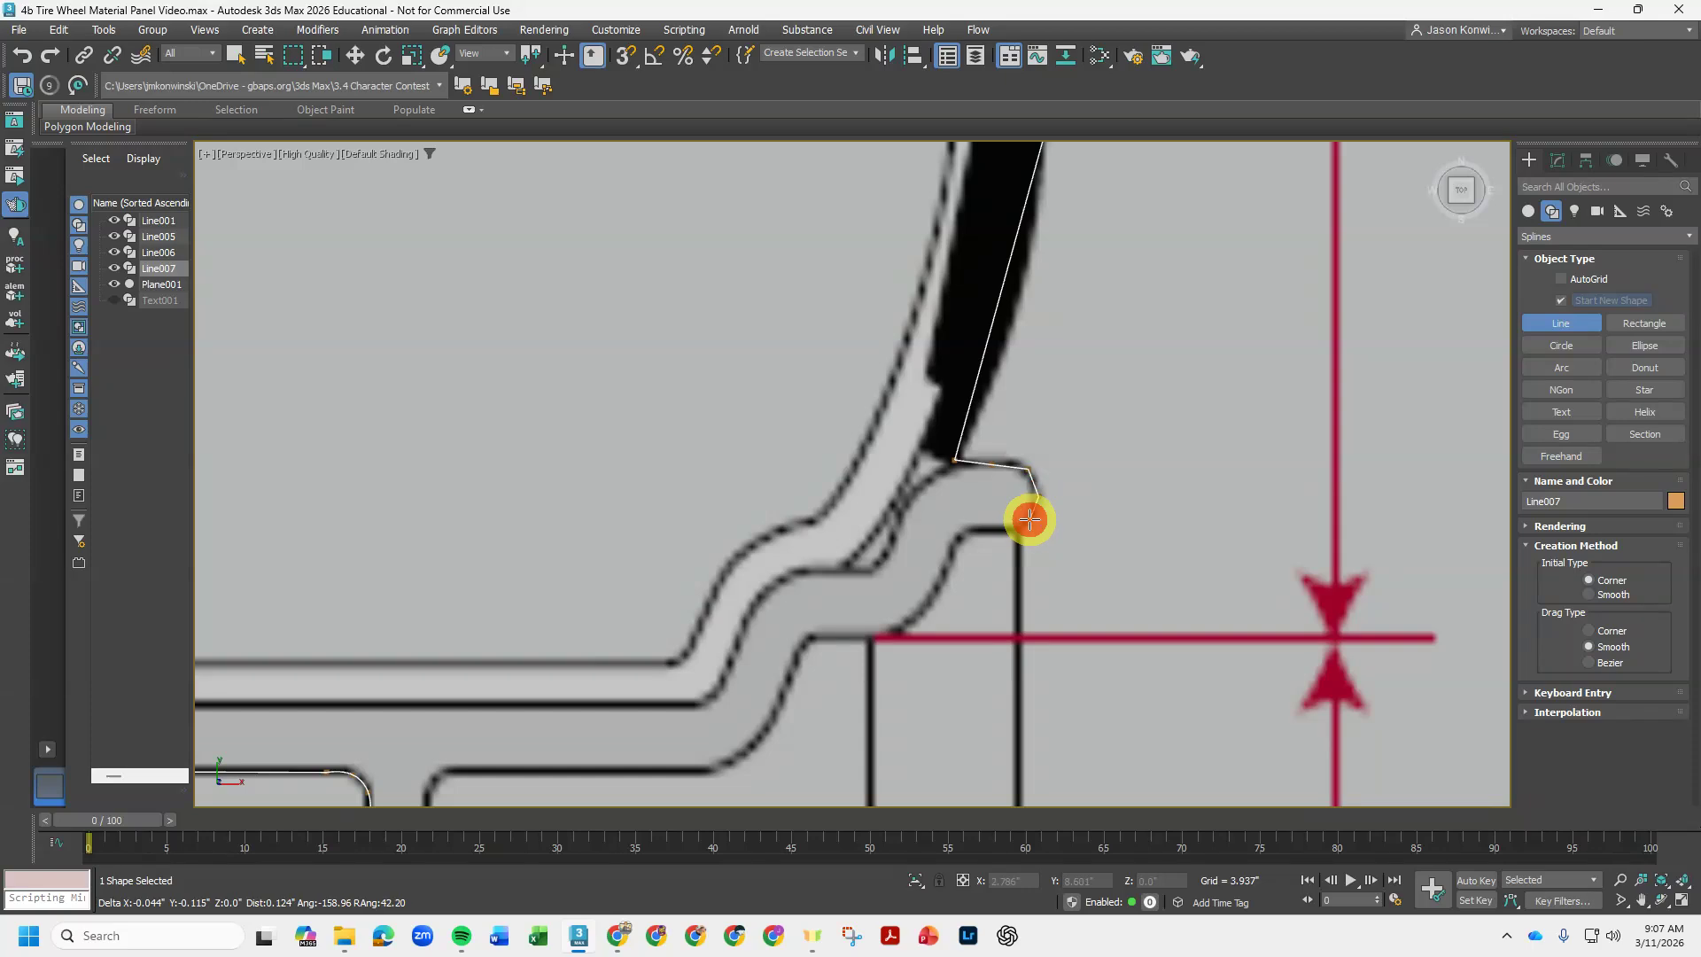
left_click(1019, 526)
left_click(966, 529)
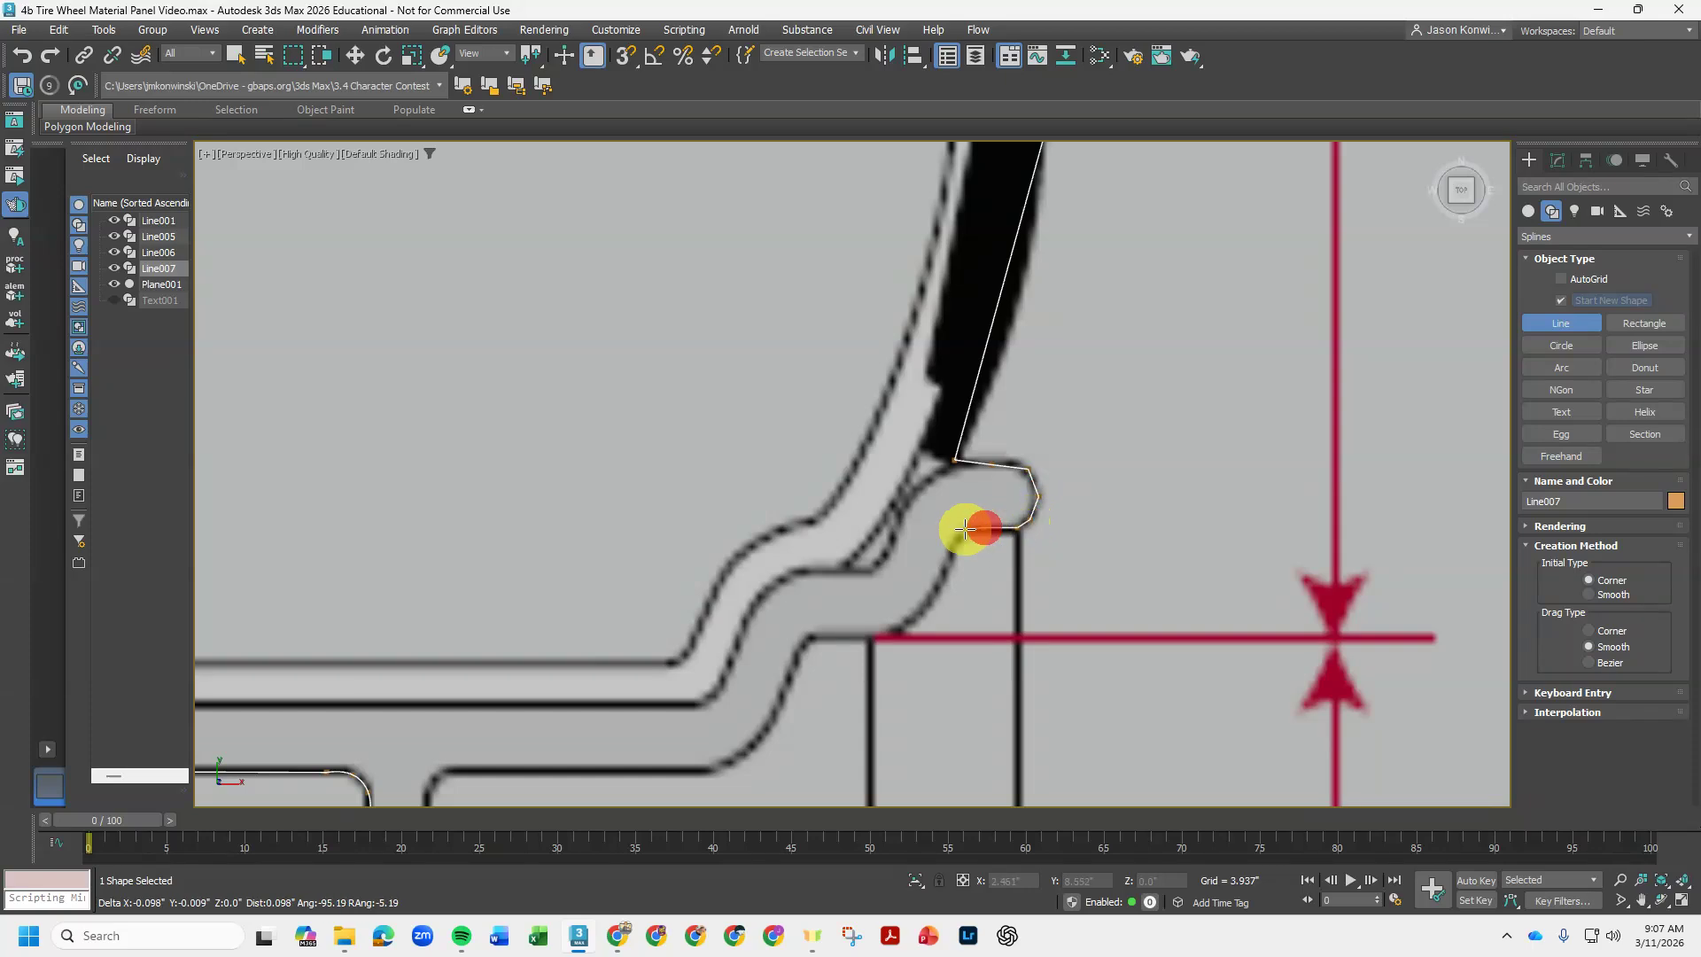
left_click(953, 559)
left_click(937, 592)
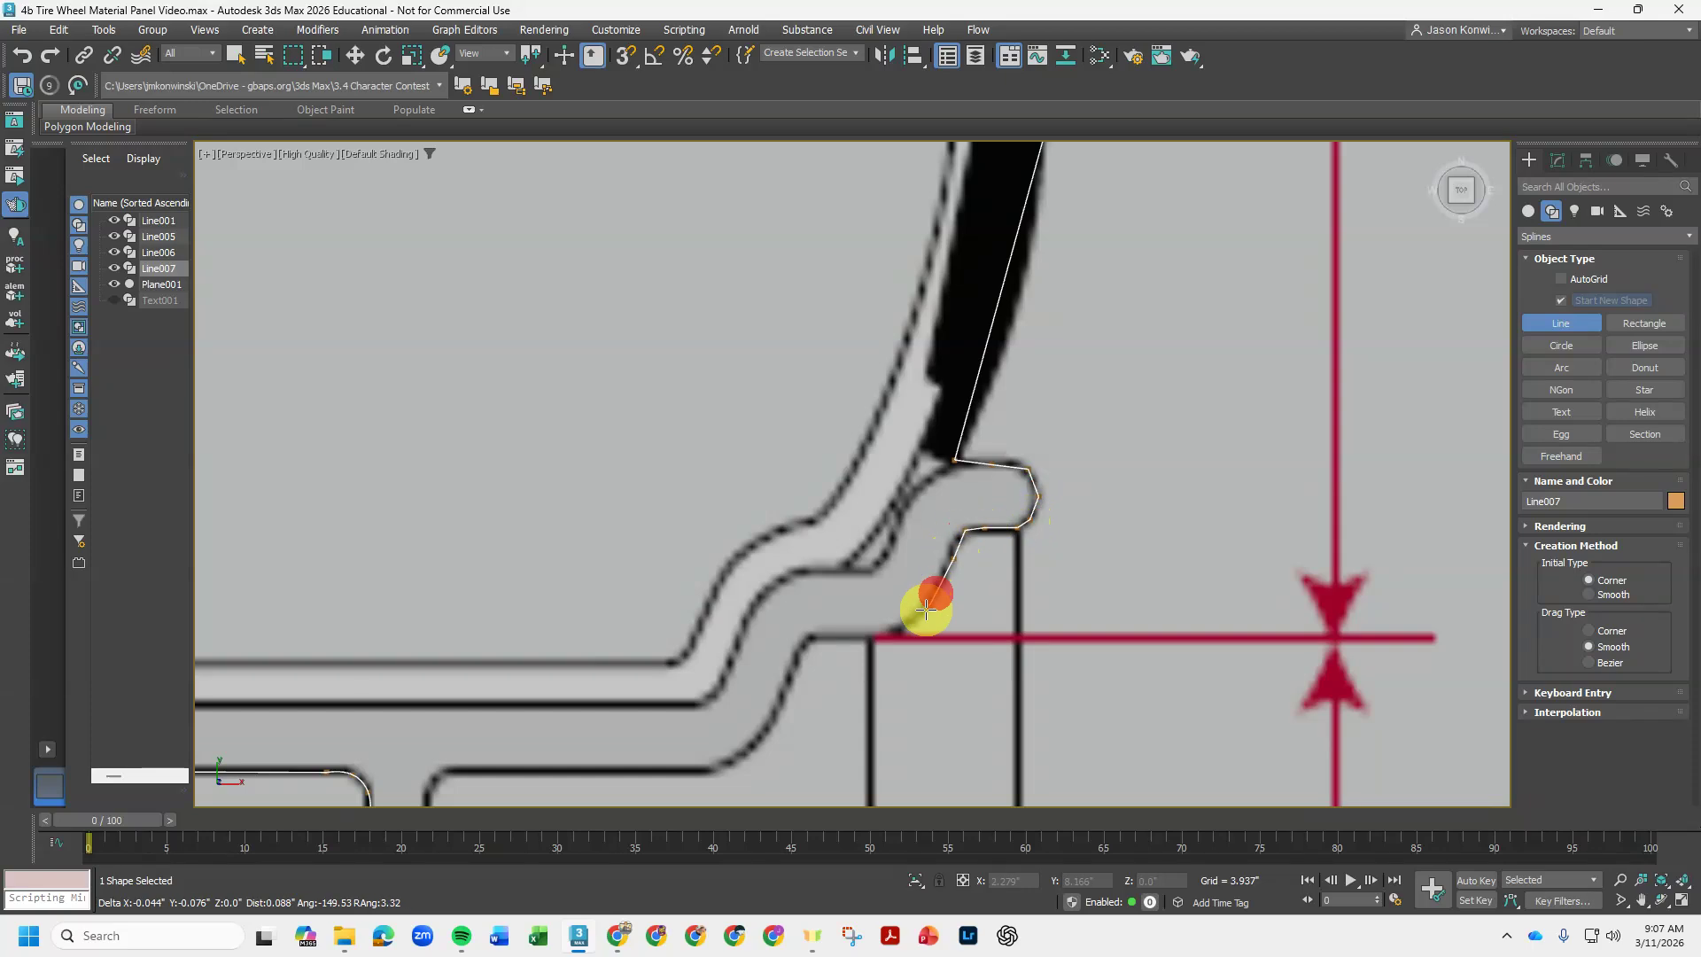
left_click(919, 617)
left_click(890, 633)
left_click(881, 638)
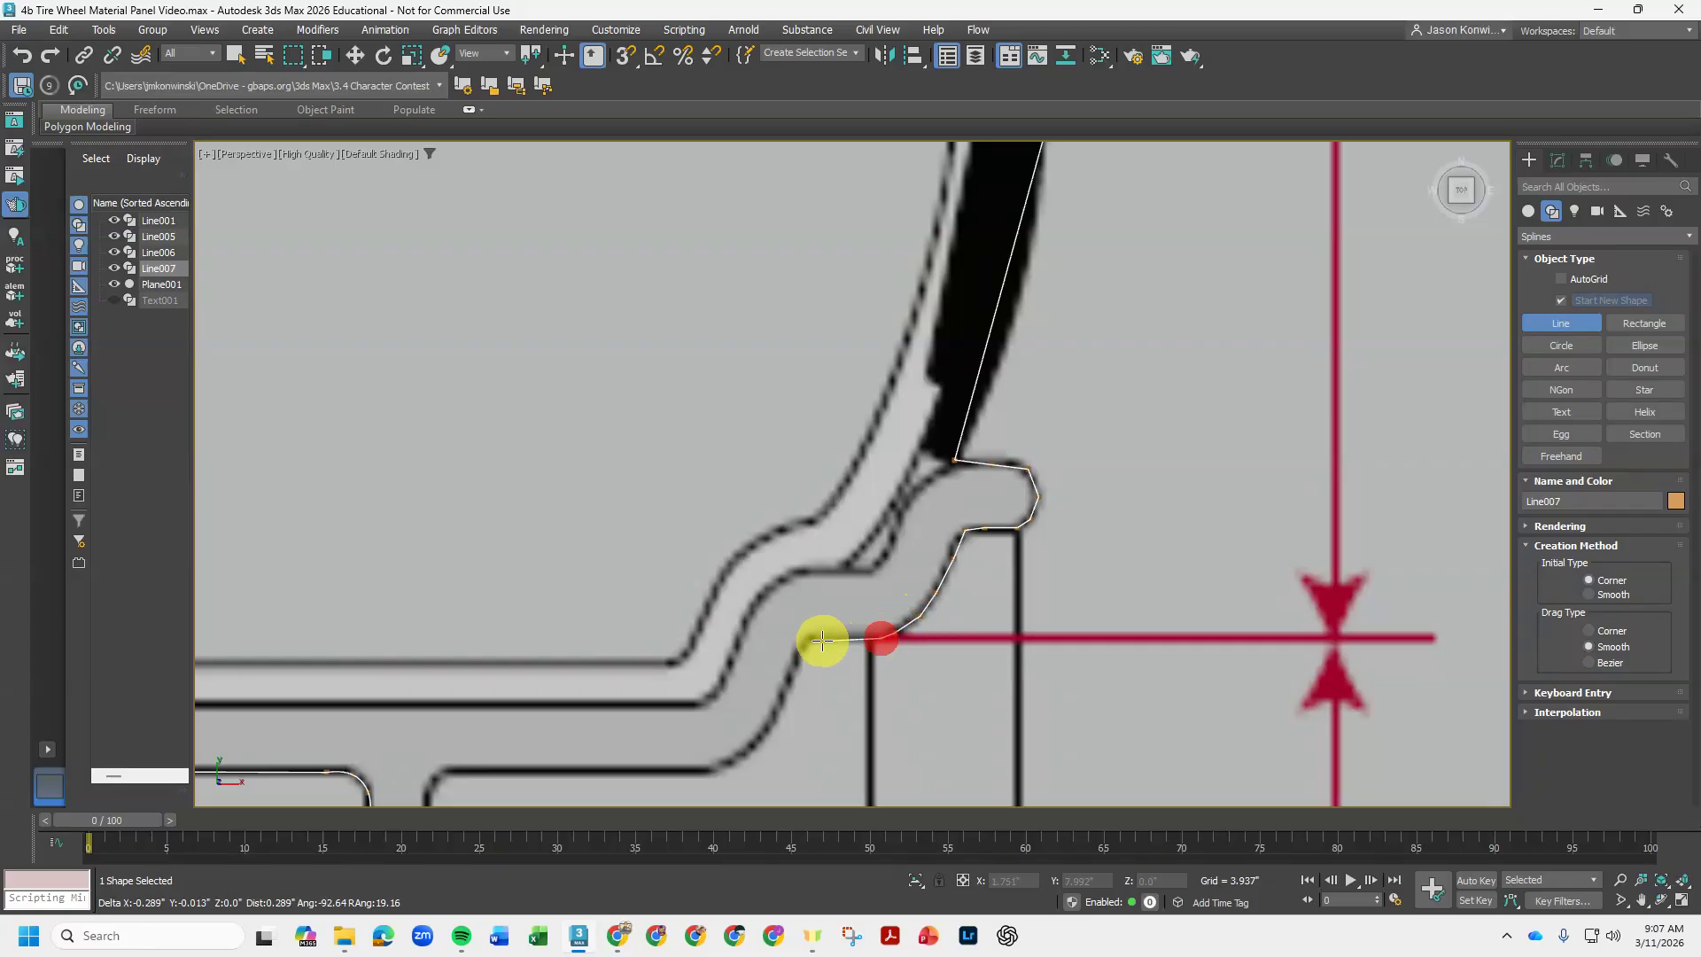
- Trace the right rim's short ledge inward and follow the curved slope down to the rim's flat underside
left_click(834, 637)
left_click(800, 649)
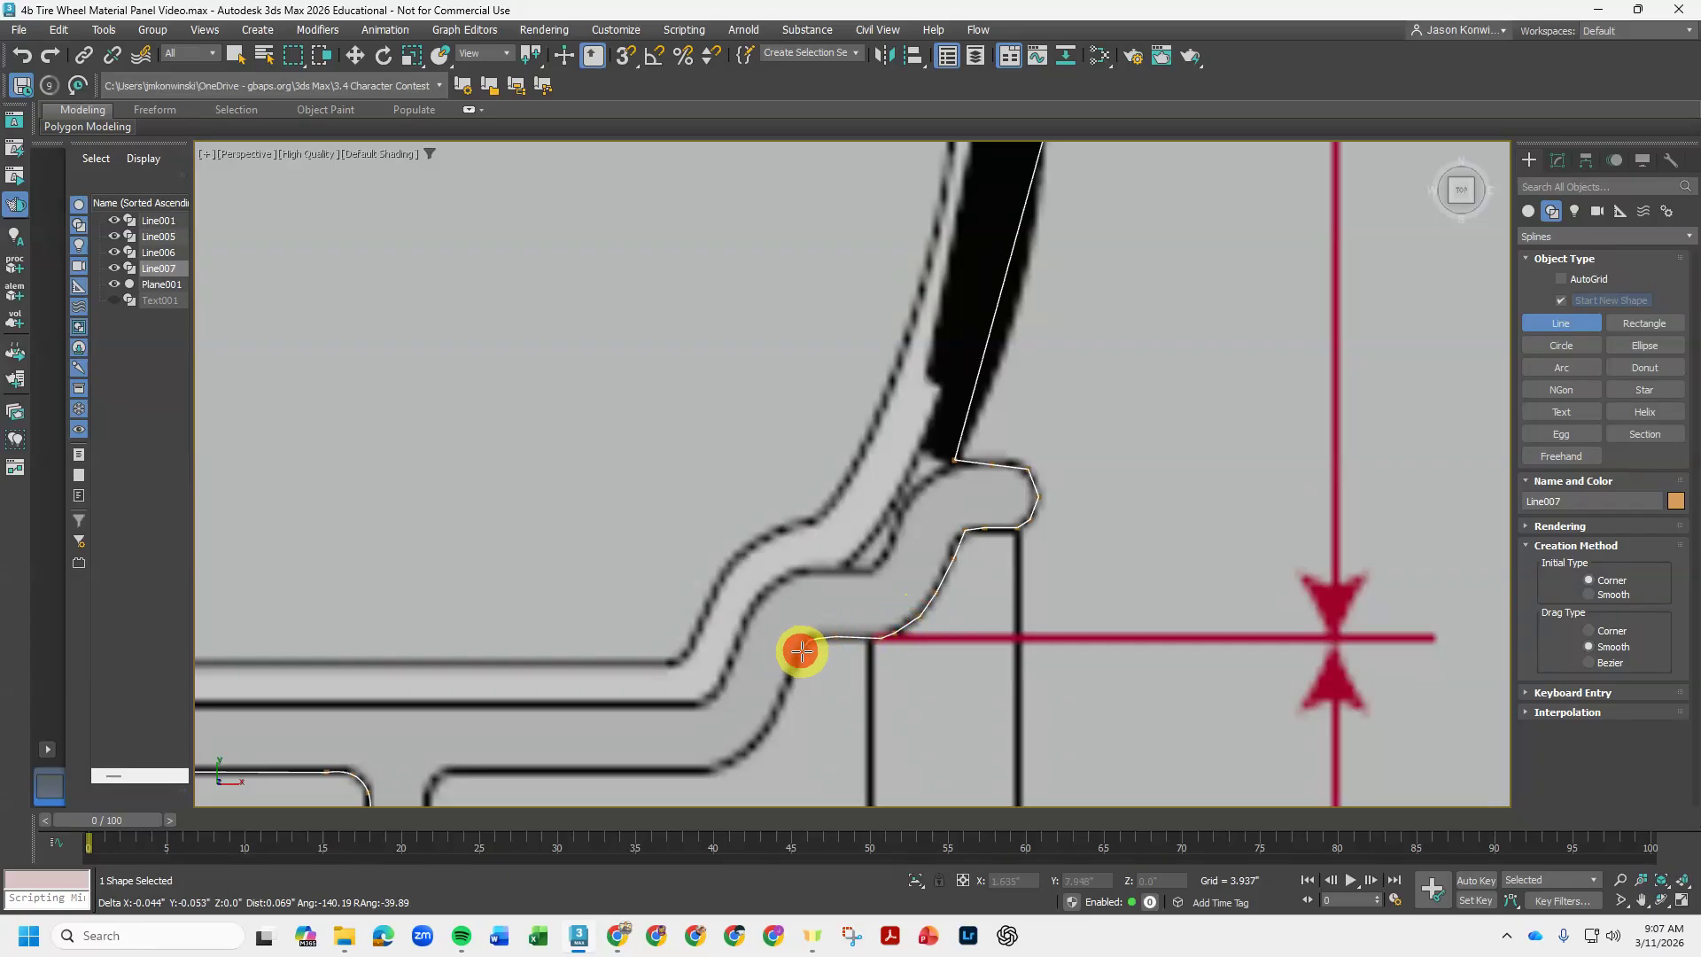
left_click(791, 678)
left_click(770, 728)
middle_click_drag(710, 771, 856, 478)
left_click(895, 422)
left_click(860, 435)
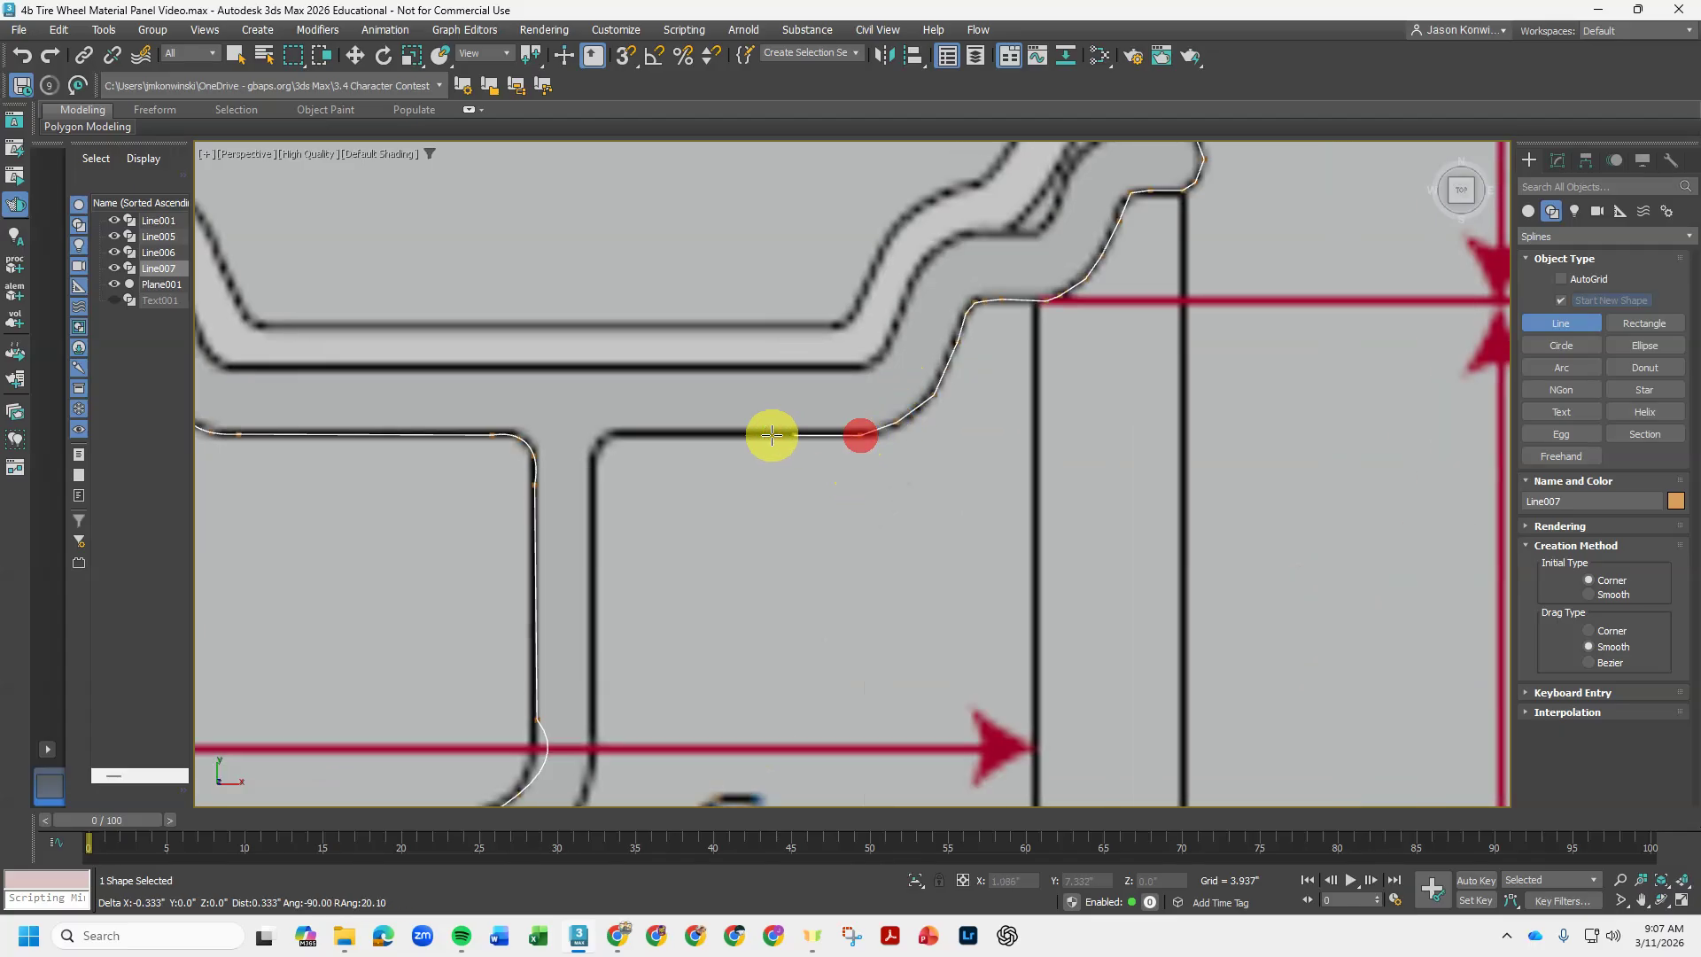
- Trace inward along the rim's flat underside and around the rounded corner into the right edge of the vertical web
left_click(662, 433)
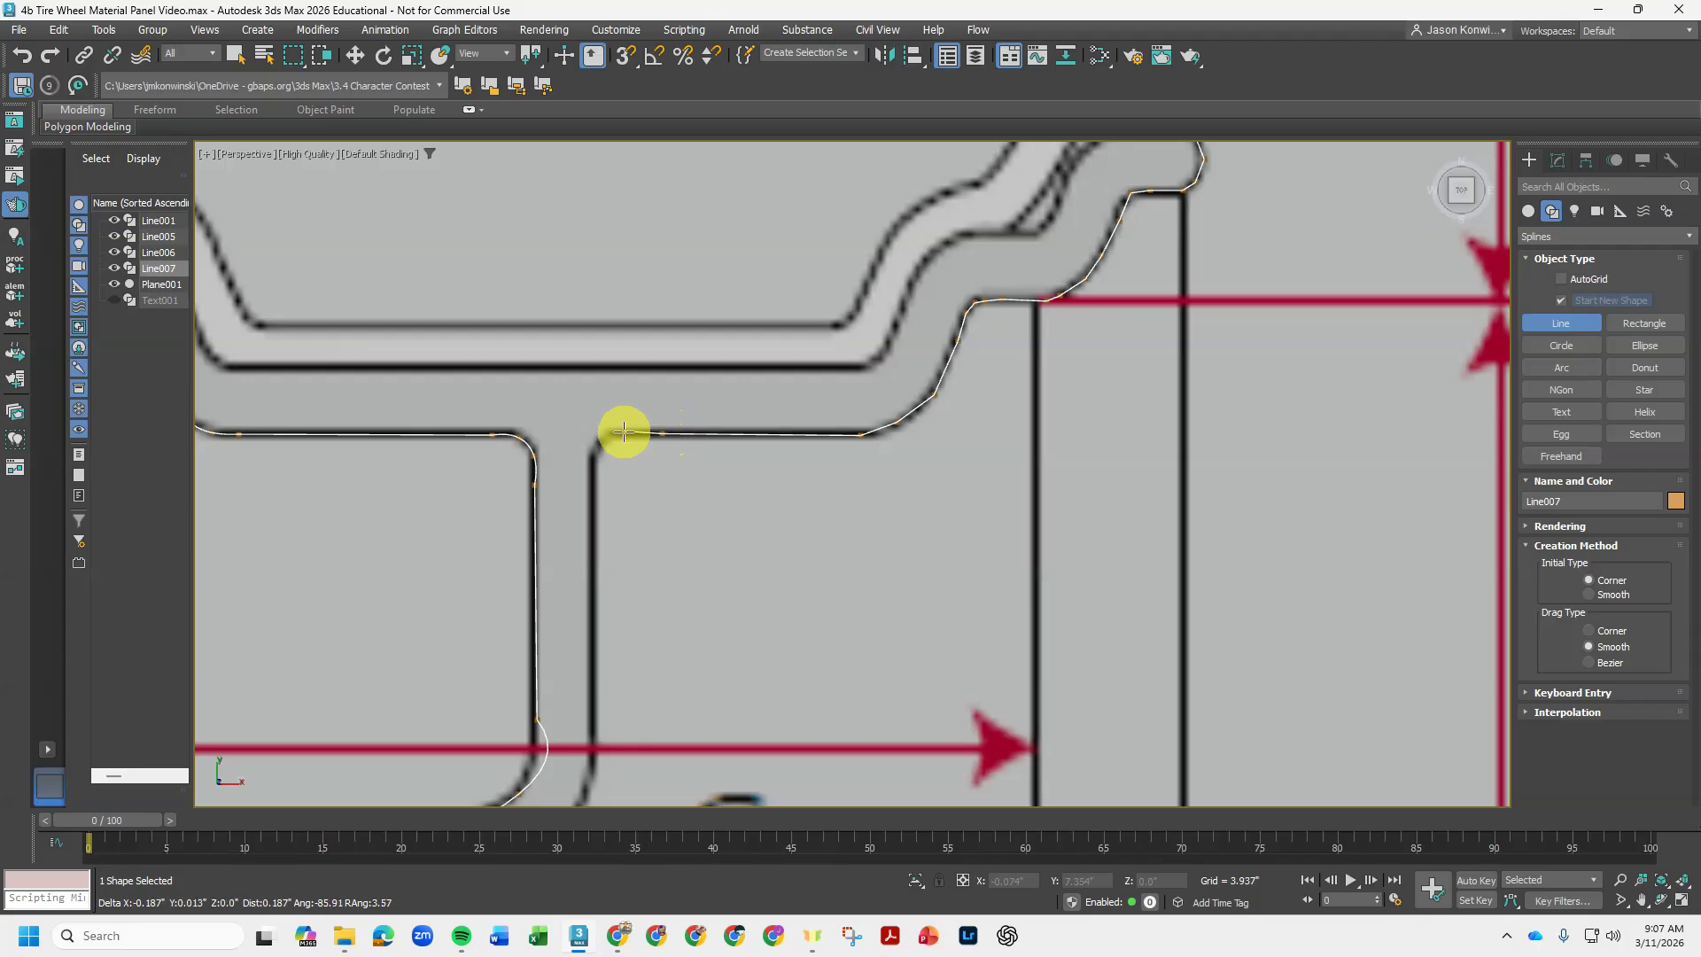
left_click(620, 435)
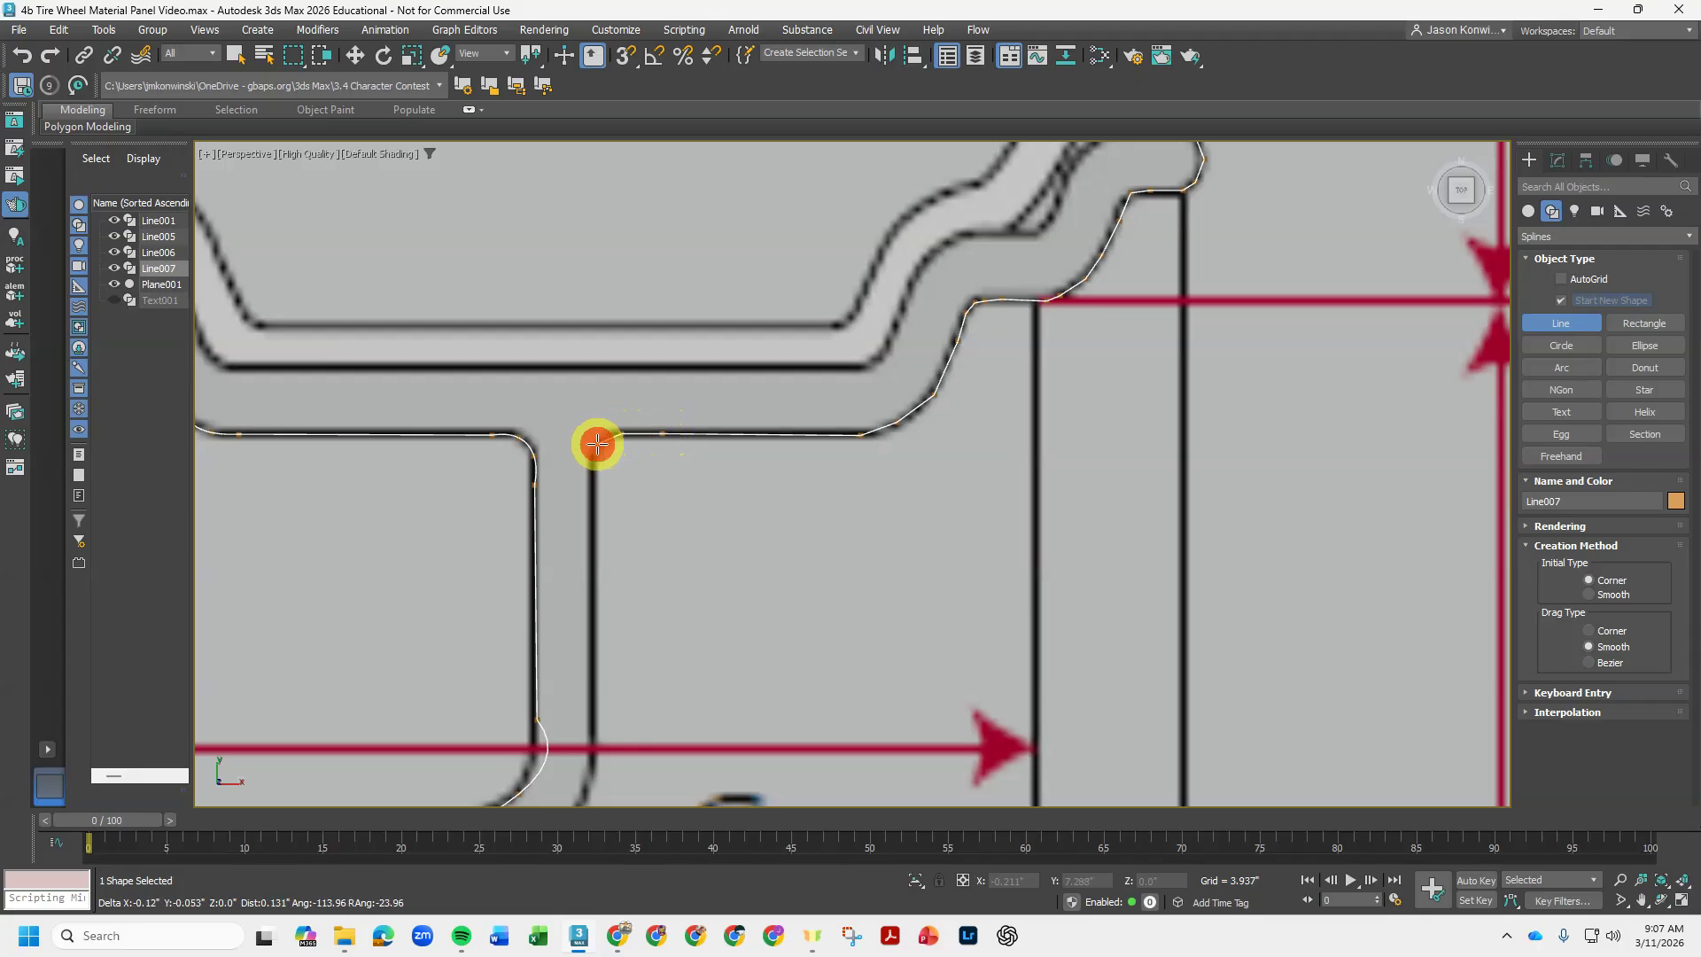
left_click(593, 463)
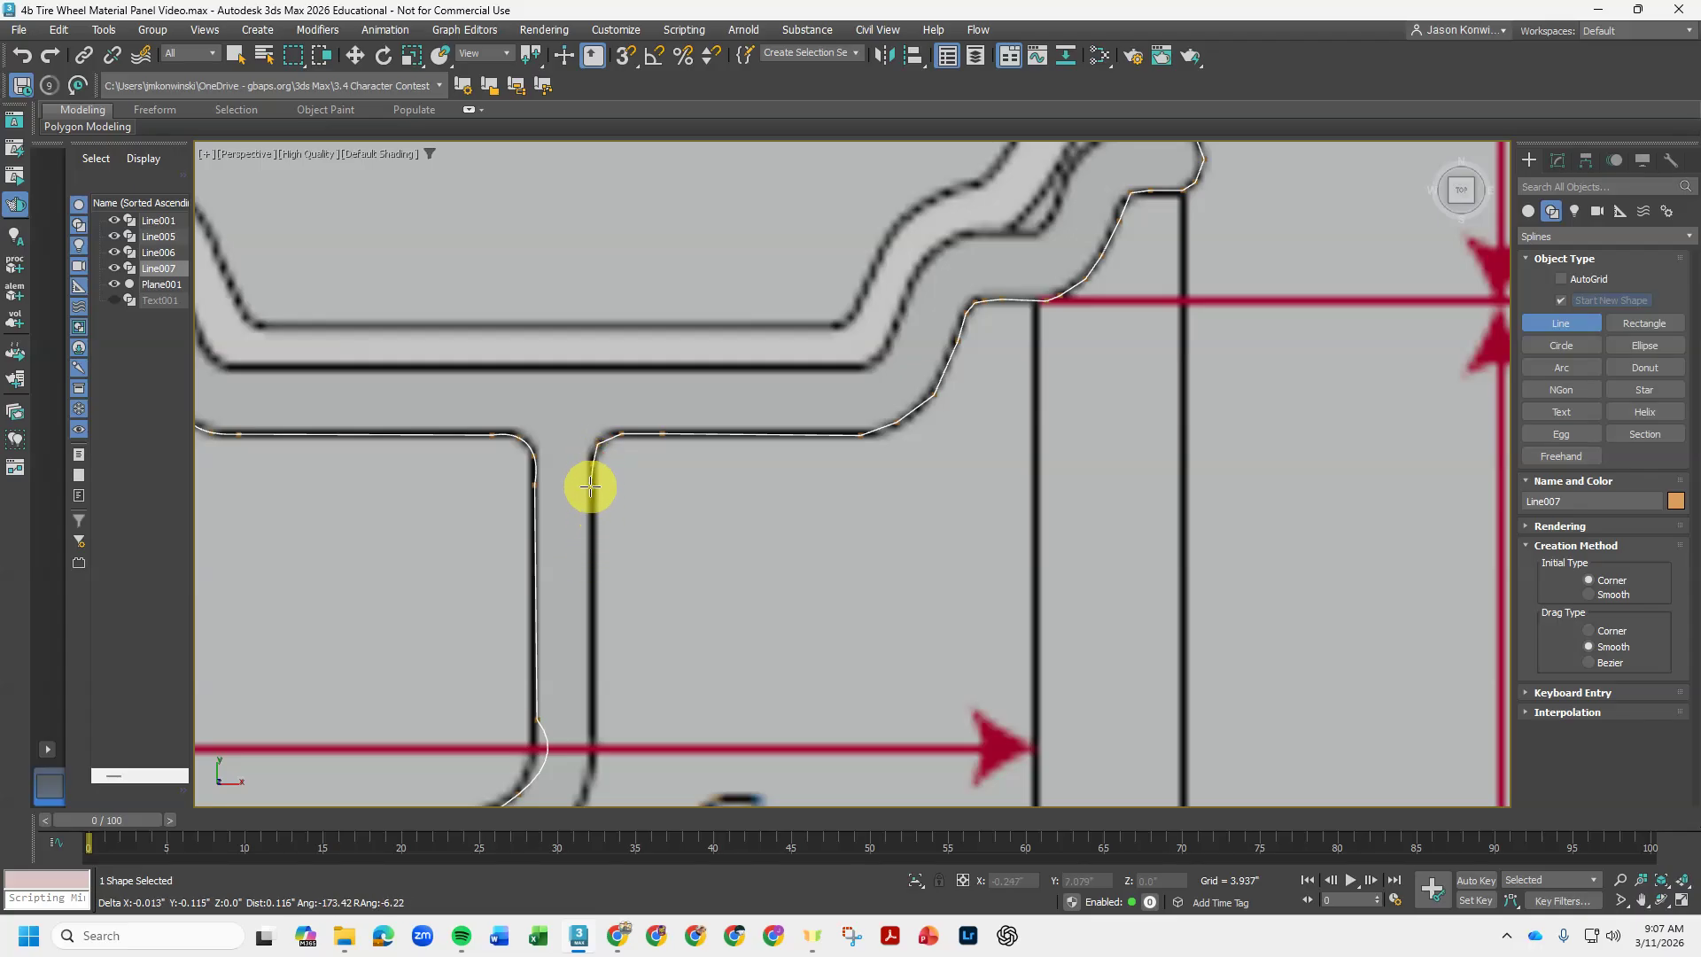
left_click(593, 486)
- Trace down the web's right edge and around its lower bend to the start of the slanted section
mouse_move(596, 714)
middle_mouse_down()
mouse_move(650, 224)
mouse_move(628, 322)
middle_mouse_up()
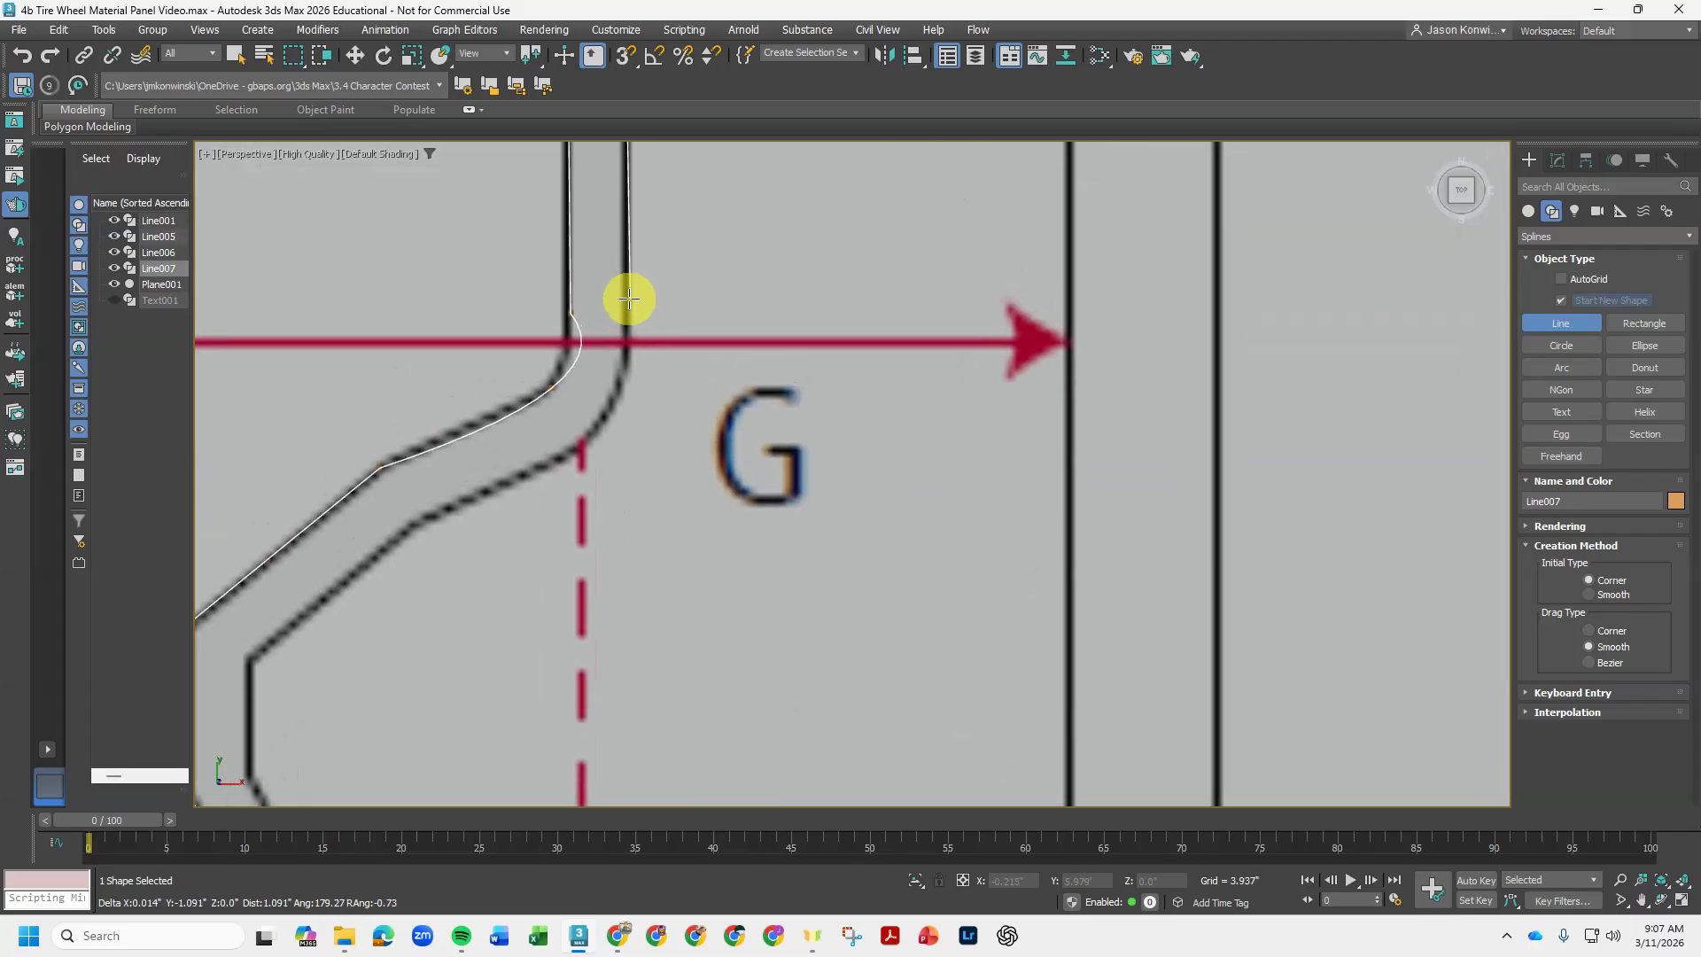
left_click(627, 302)
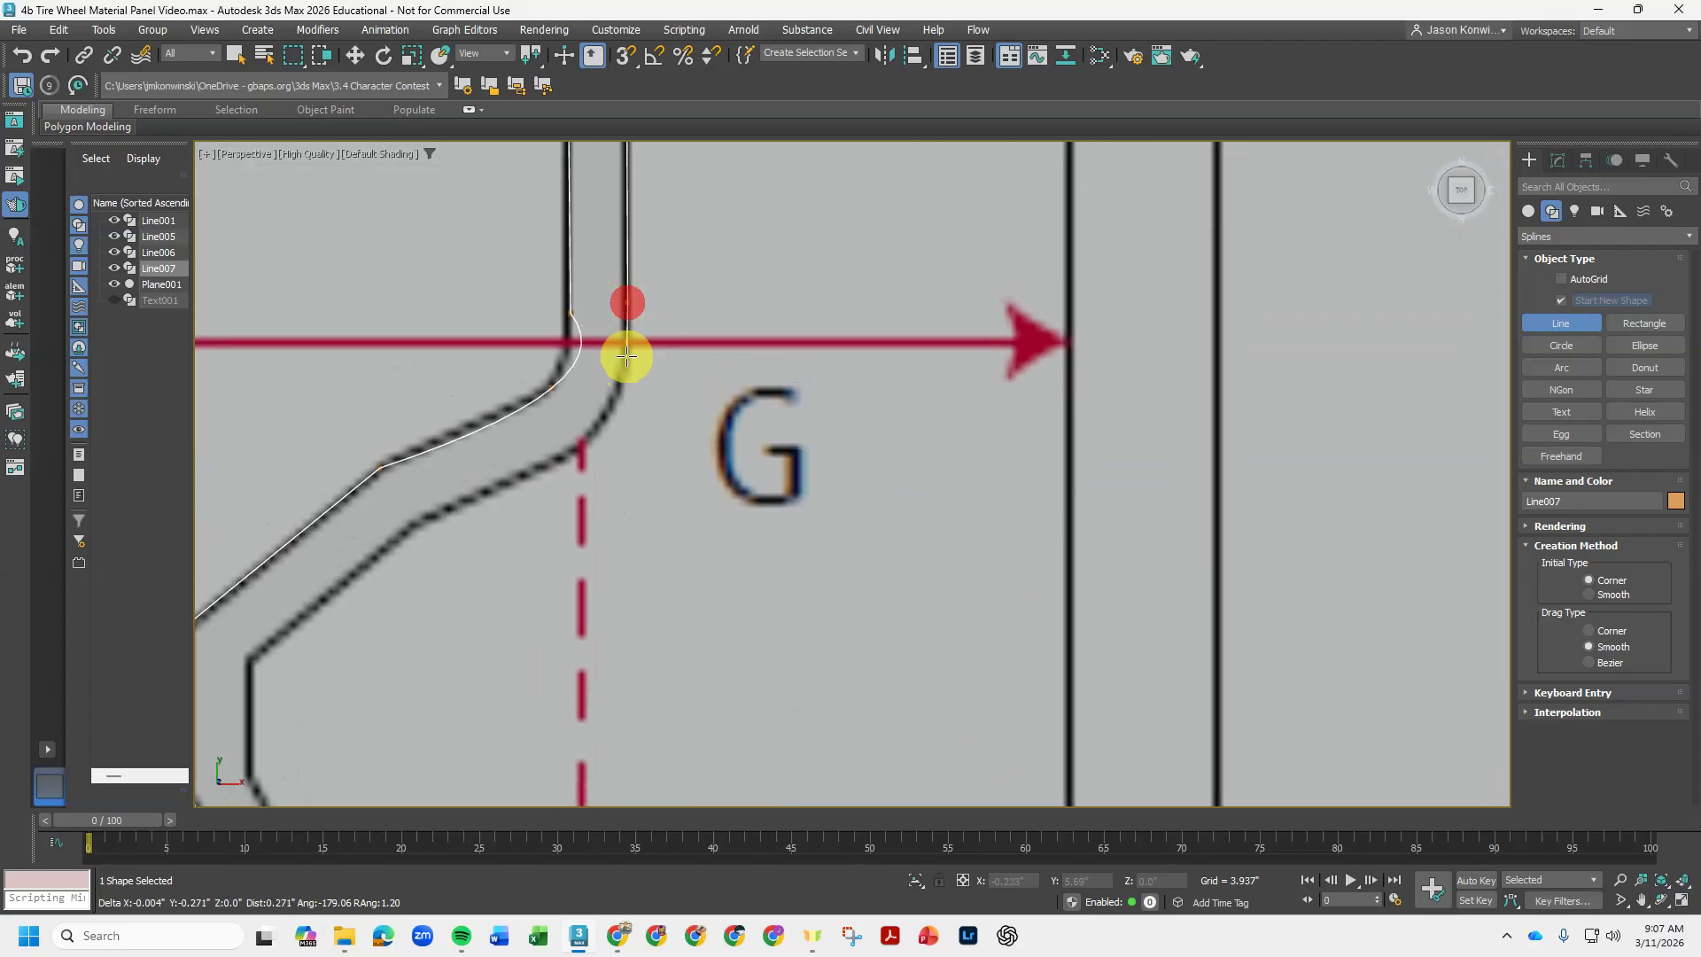
left_click(627, 357)
left_click(605, 416)
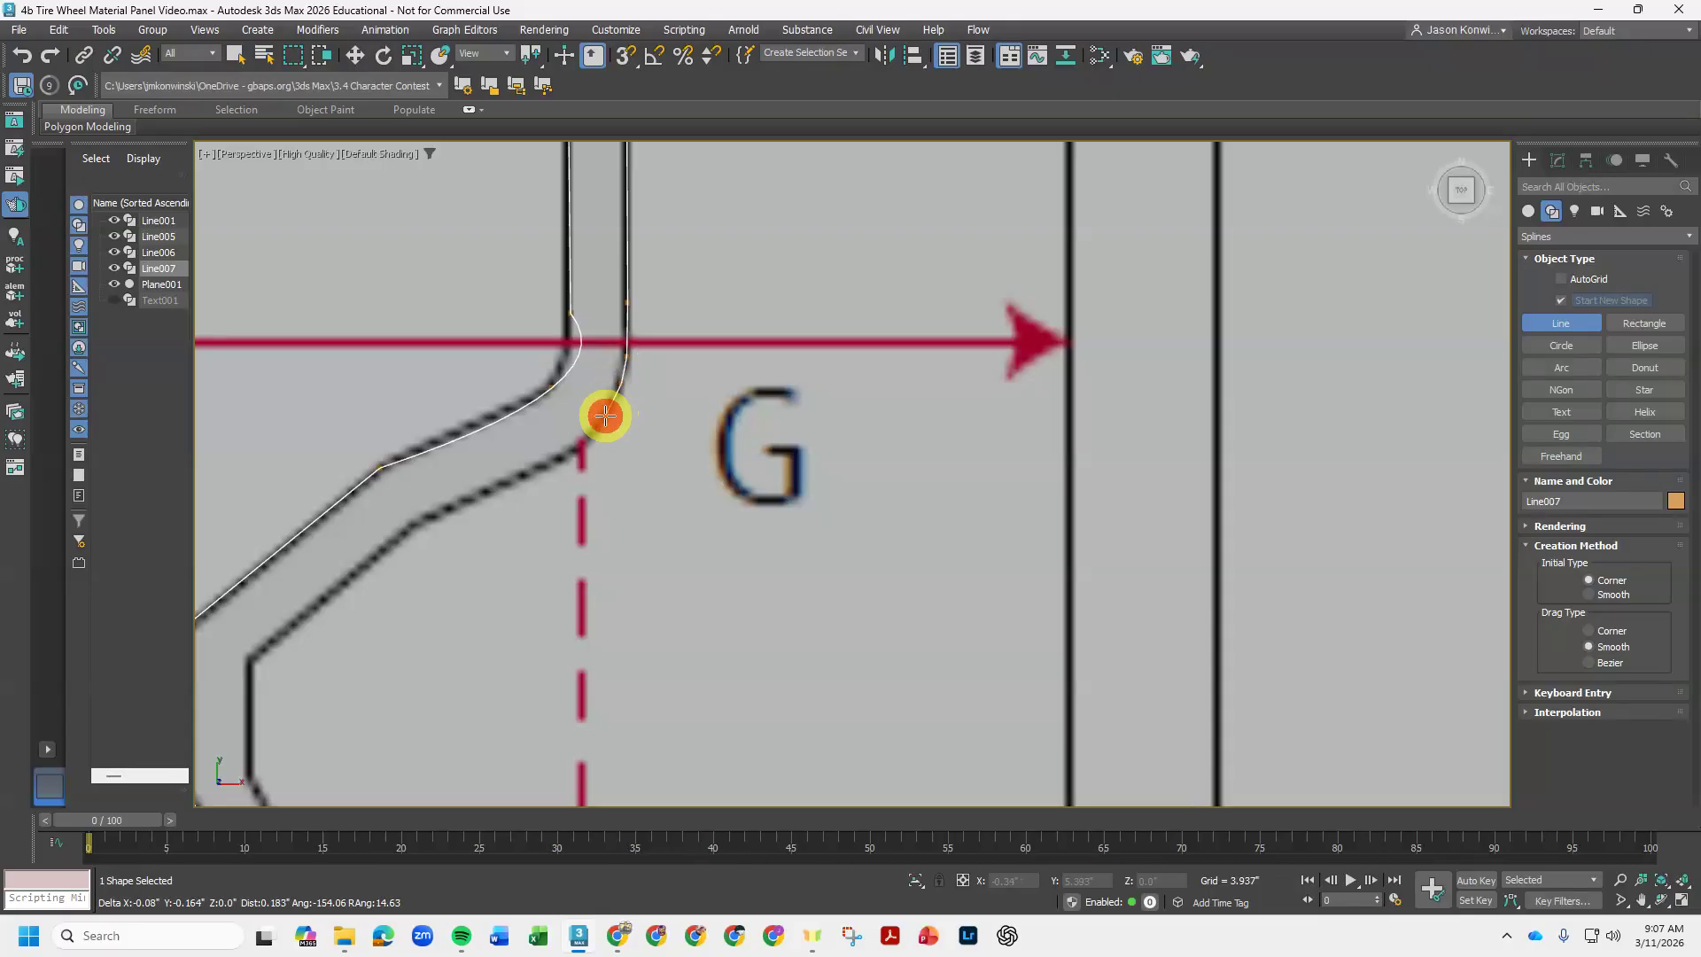
left_click(589, 435)
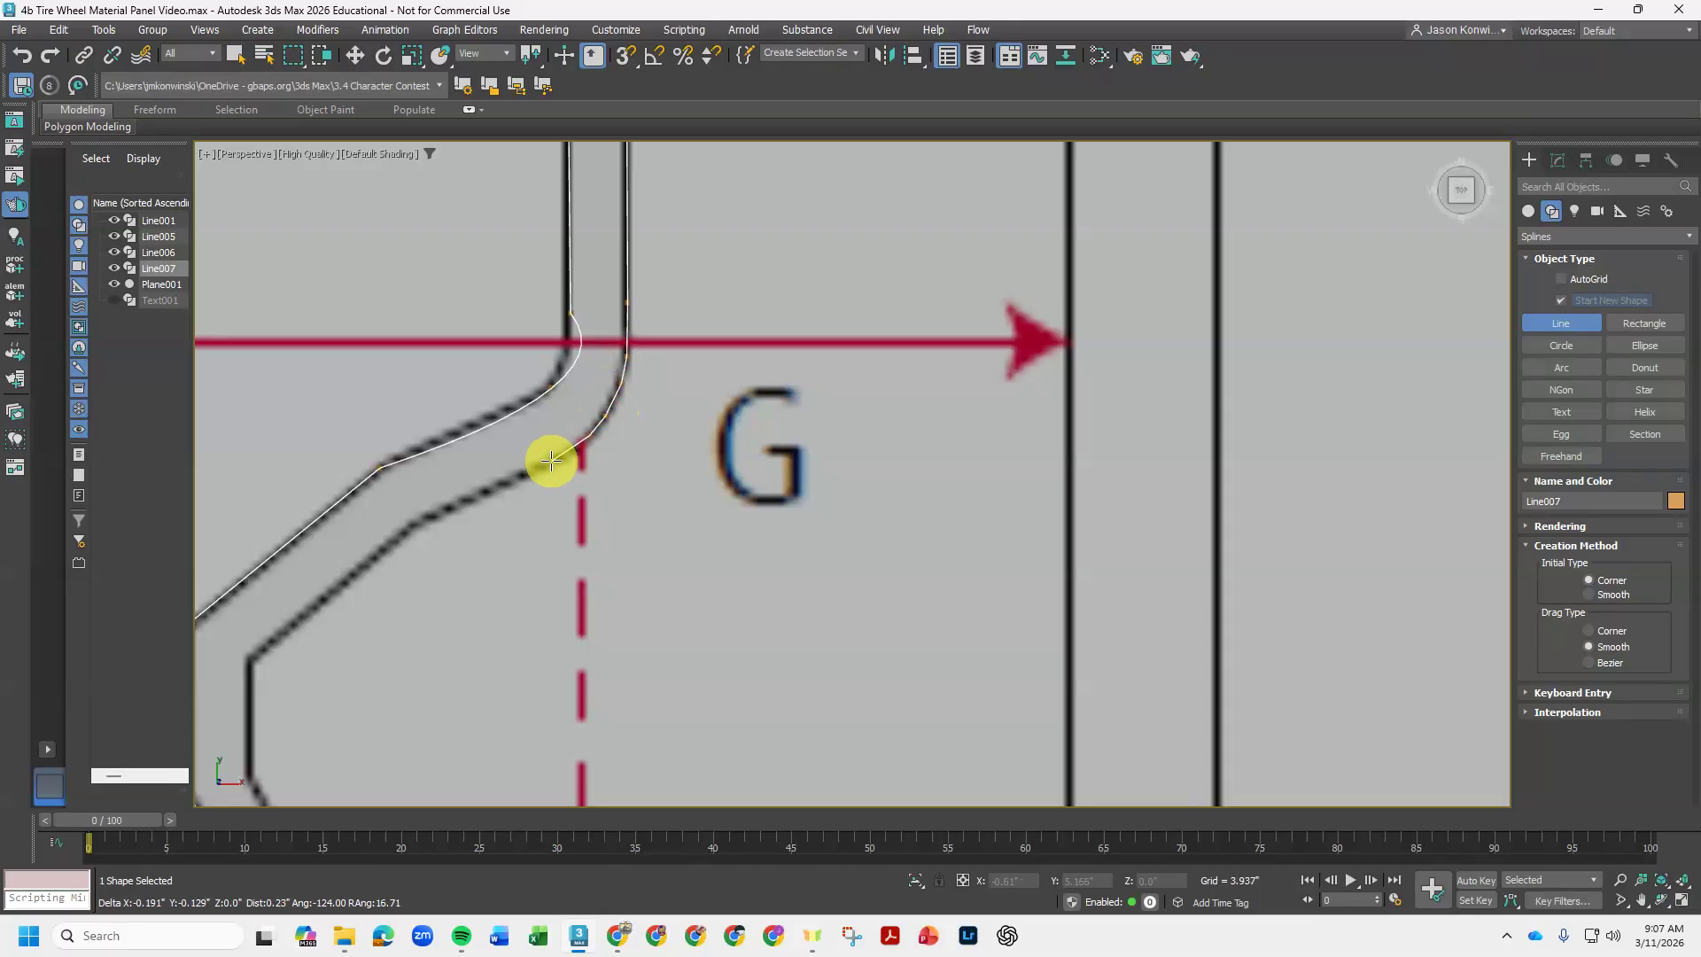
left_click(545, 470)
- Trace the lower edge of the slanted section and the angled corners beside the light rectangular block
middle_click_drag(545, 470, 709, 407)
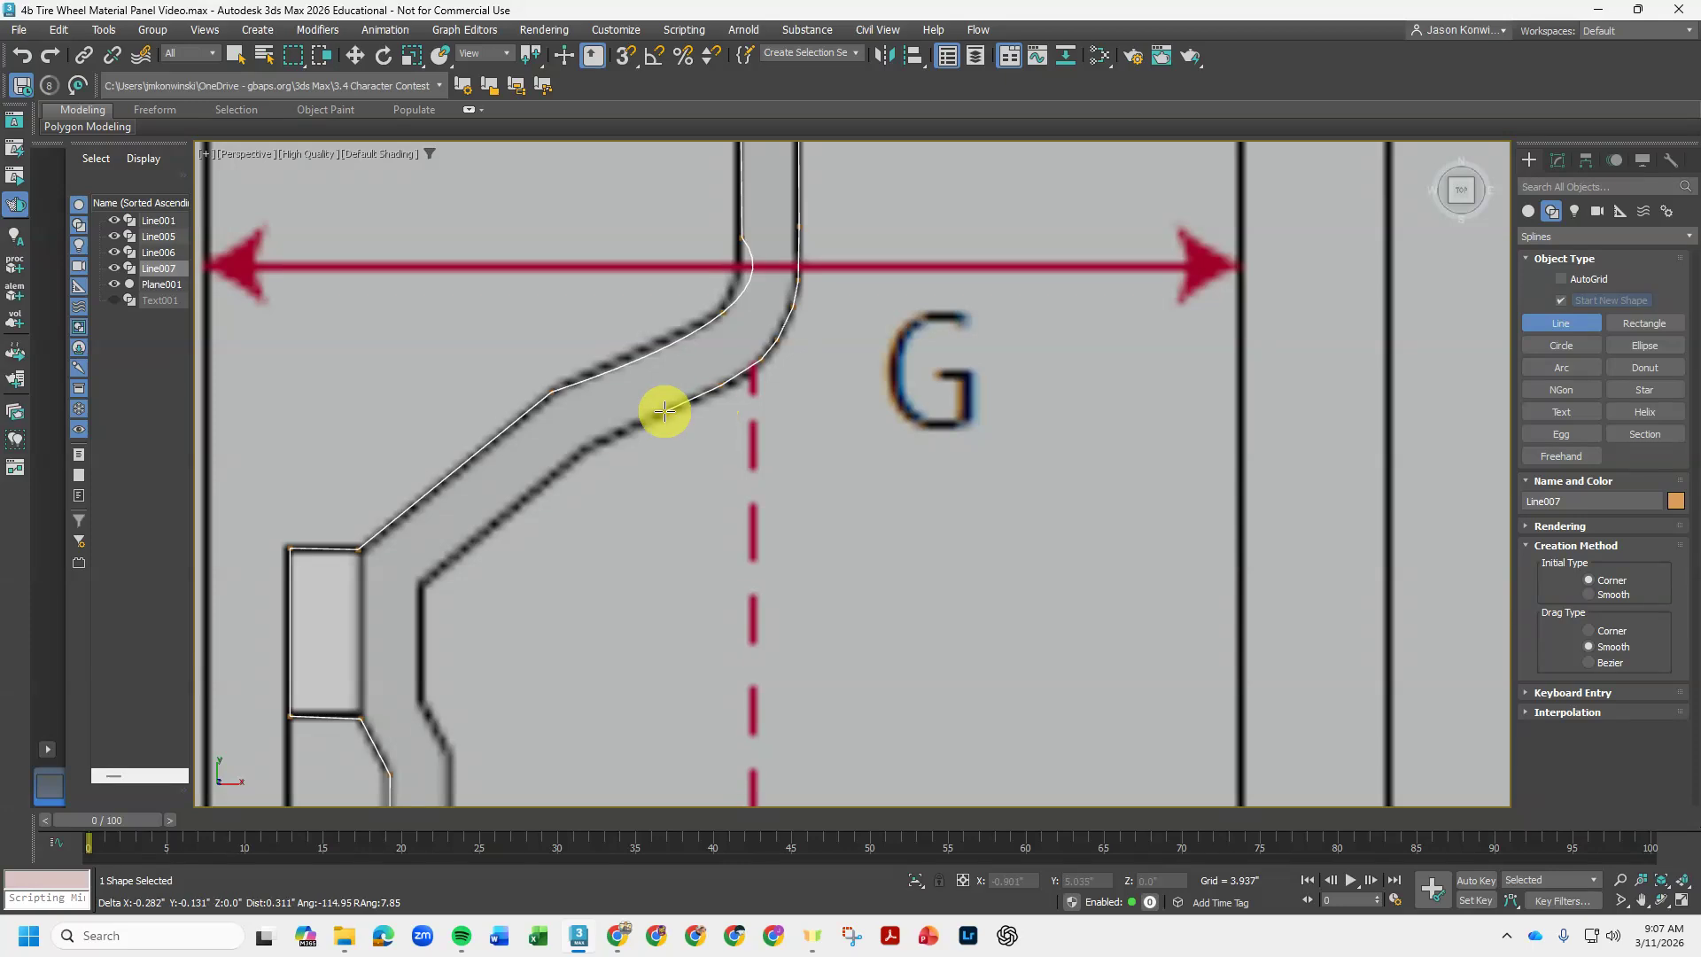
left_click(594, 443)
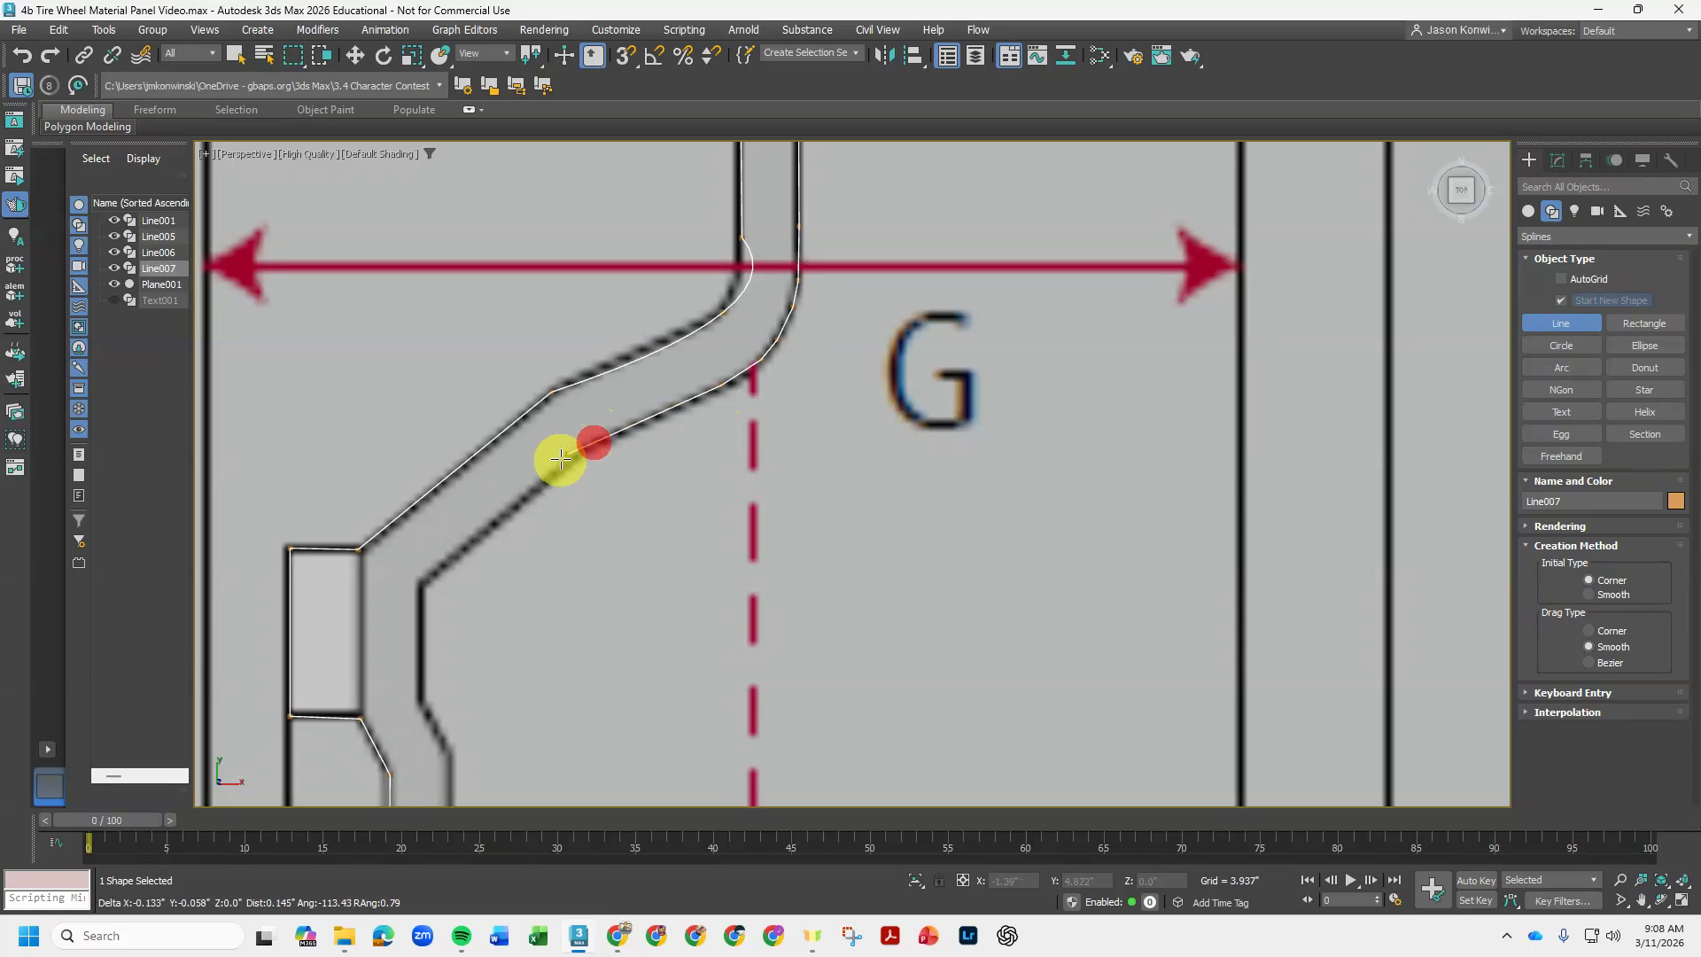
left_click(421, 585)
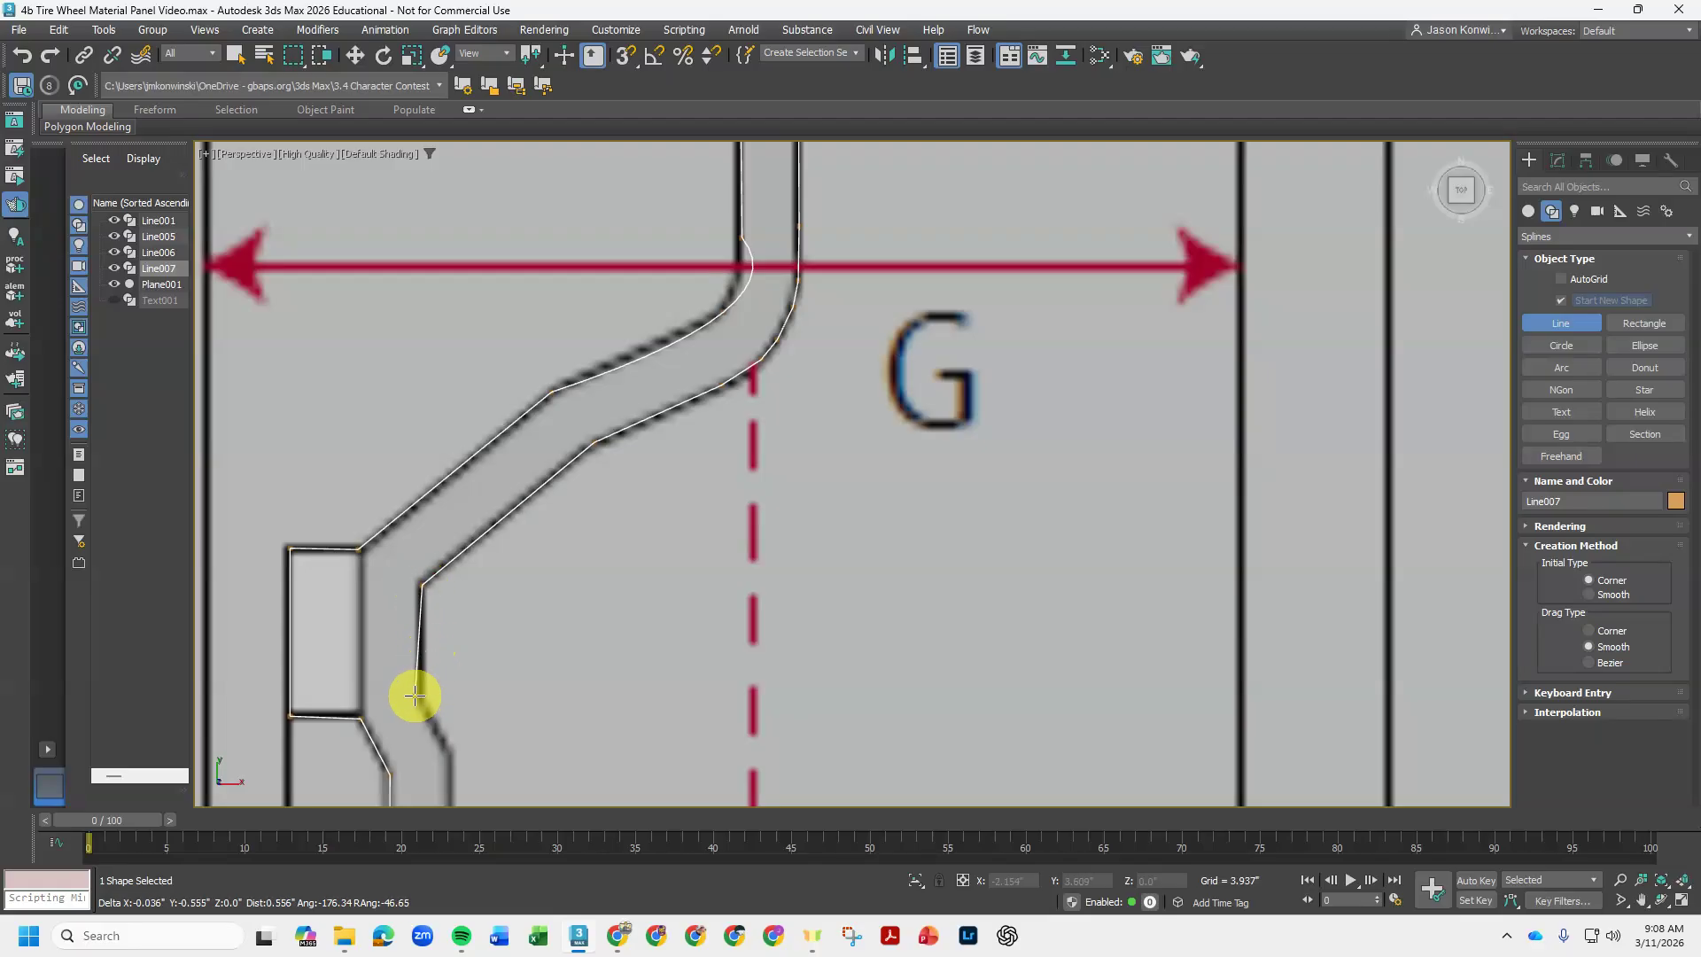
left_click(421, 697)
left_click(453, 754)
- Bring the line straight down to its starting point on the dashed centre line and close the spline
middle_click_drag(466, 743, 581, 159)
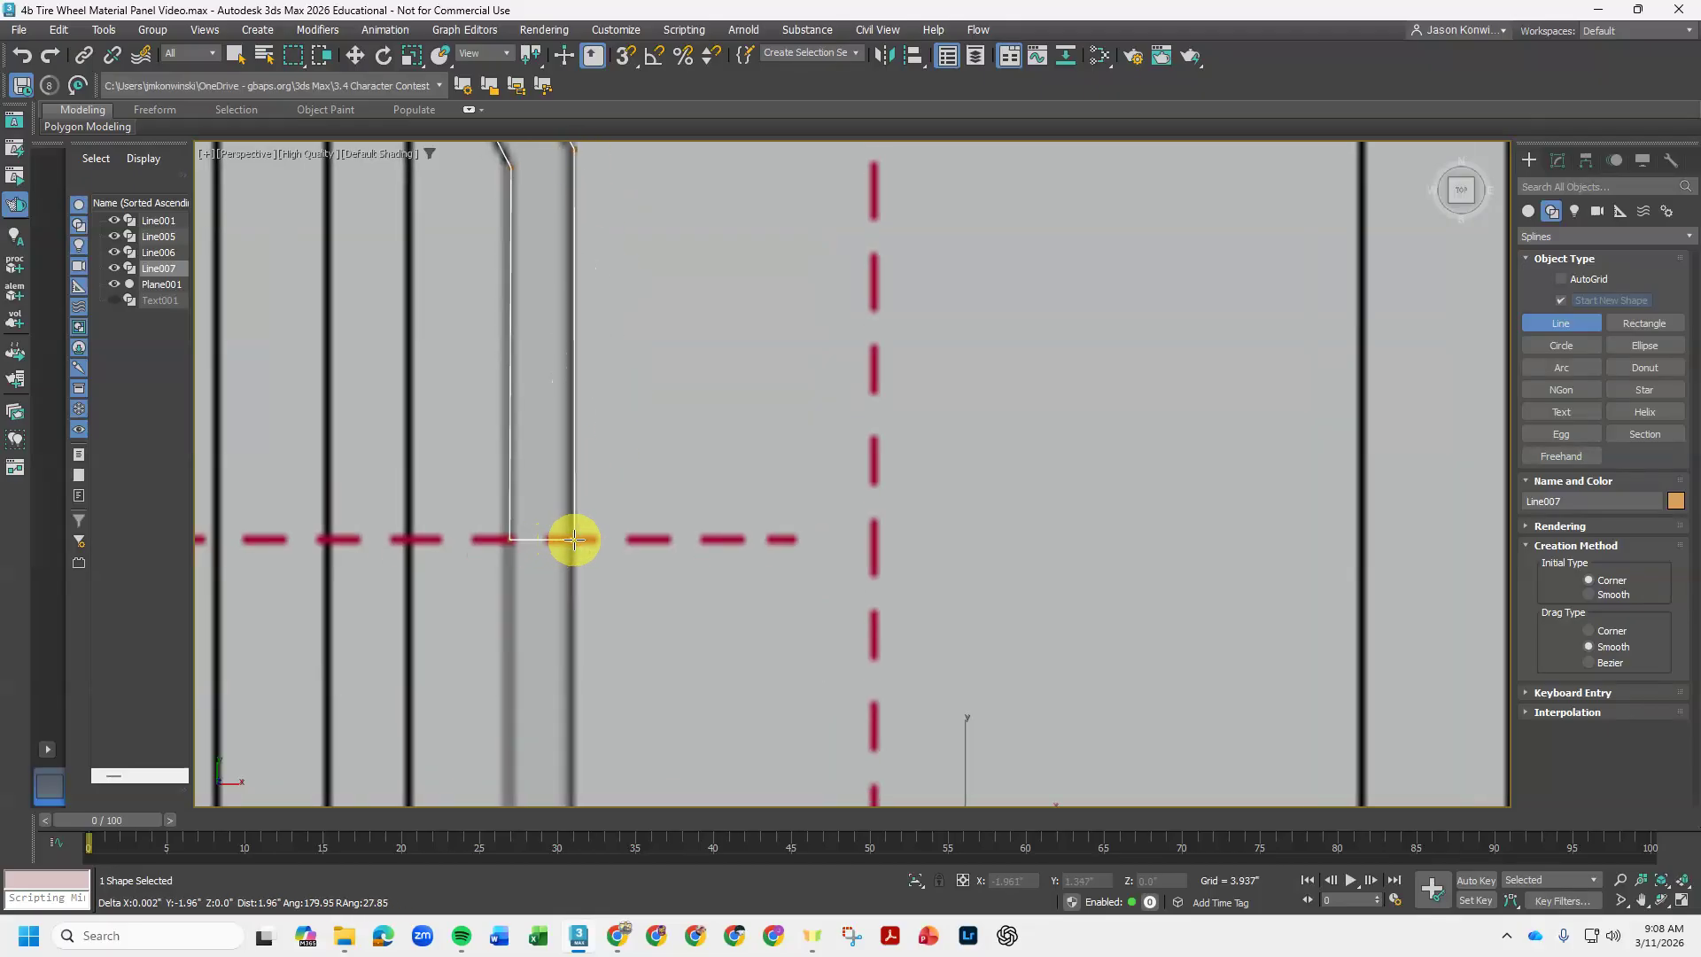
left_click(574, 539)
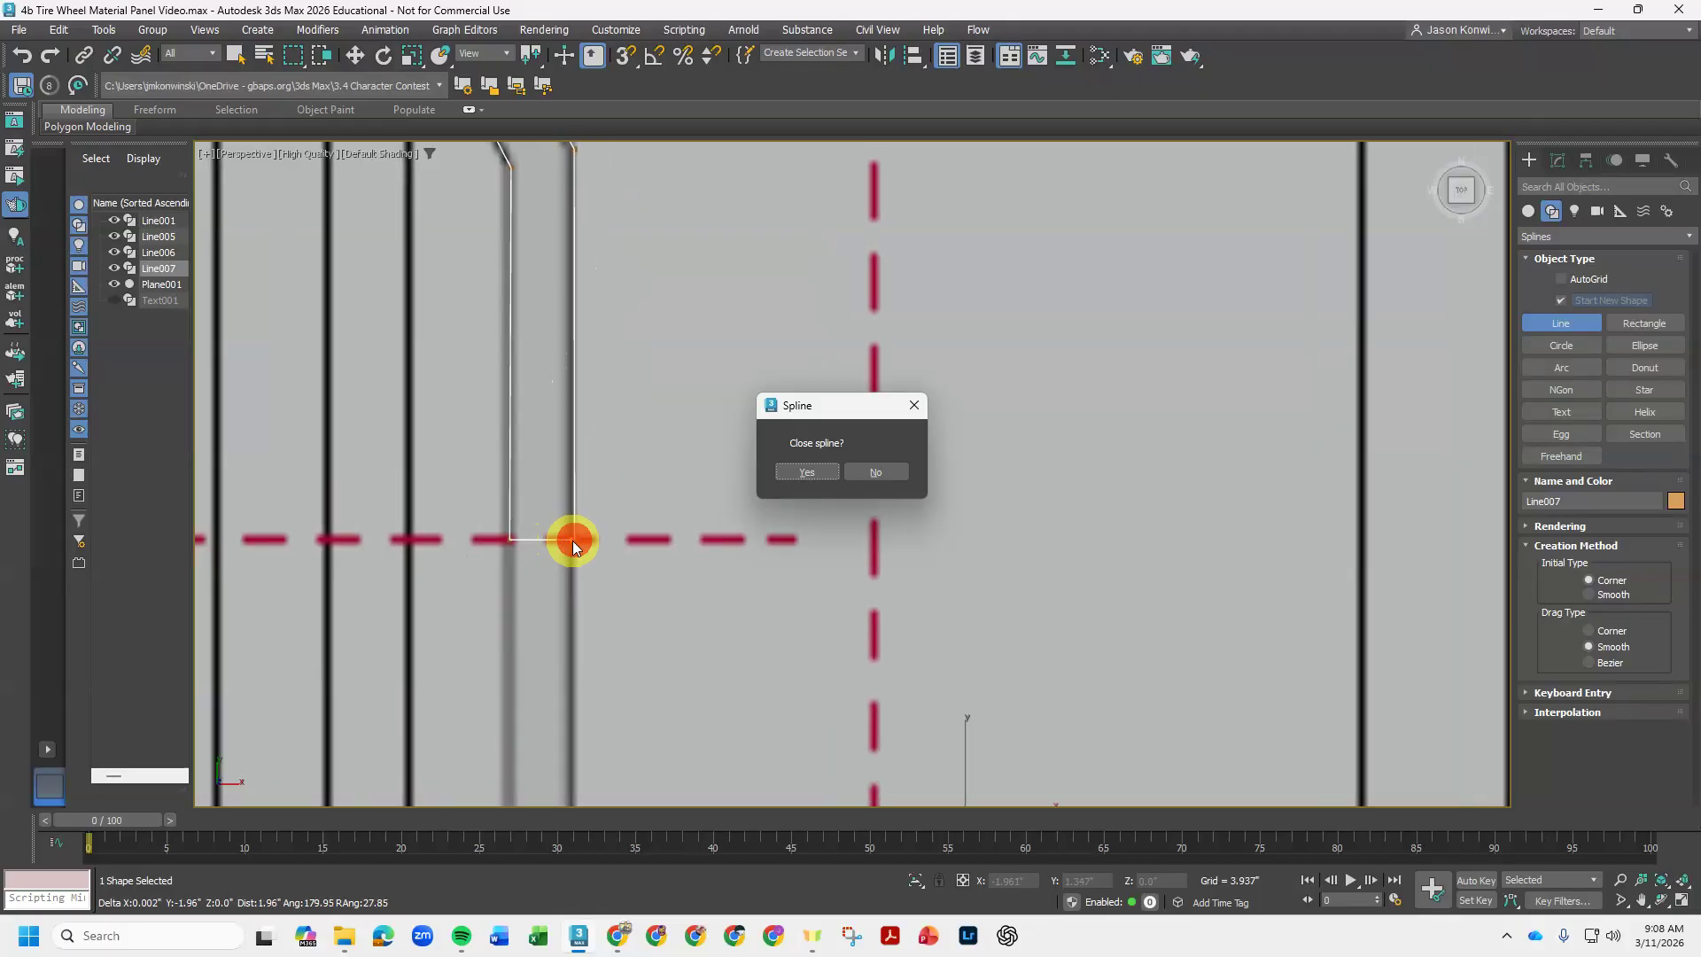
left_click(804, 478)
- Edit the closed spline's vertices and shift the vertex at the web's inner bend slightly left onto the outline
scroll(827, 465, "up", 3)
middle_click_drag(870, 302, 767, 683)
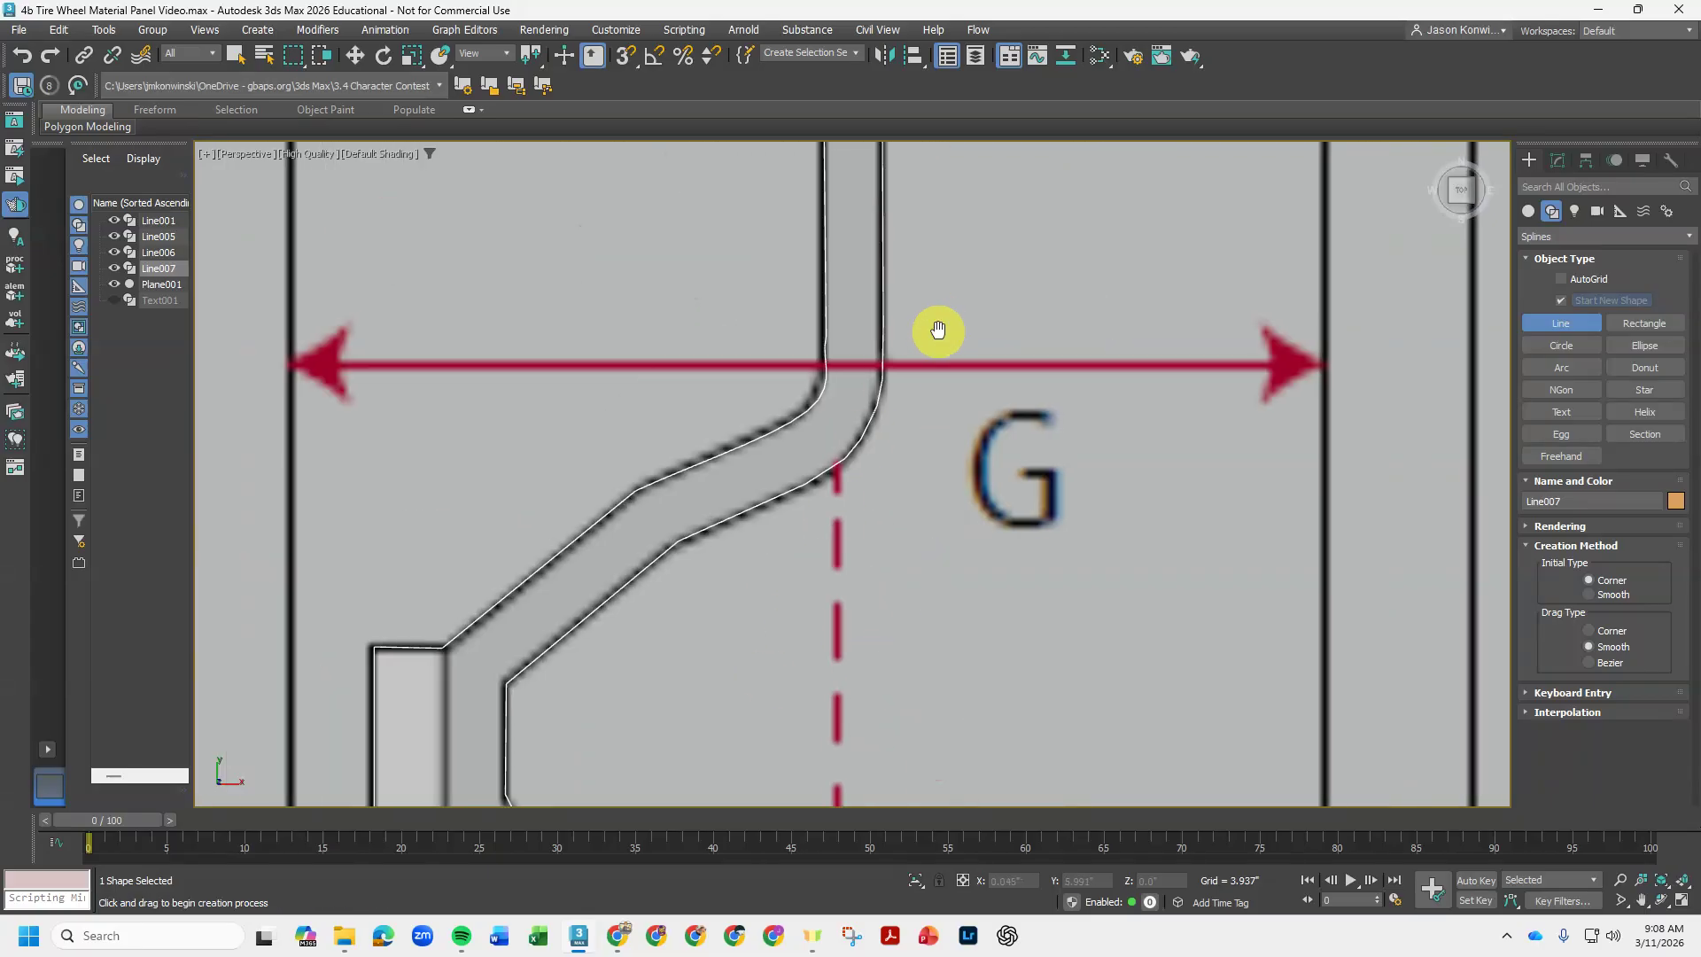
middle_click_drag(936, 330, 916, 464)
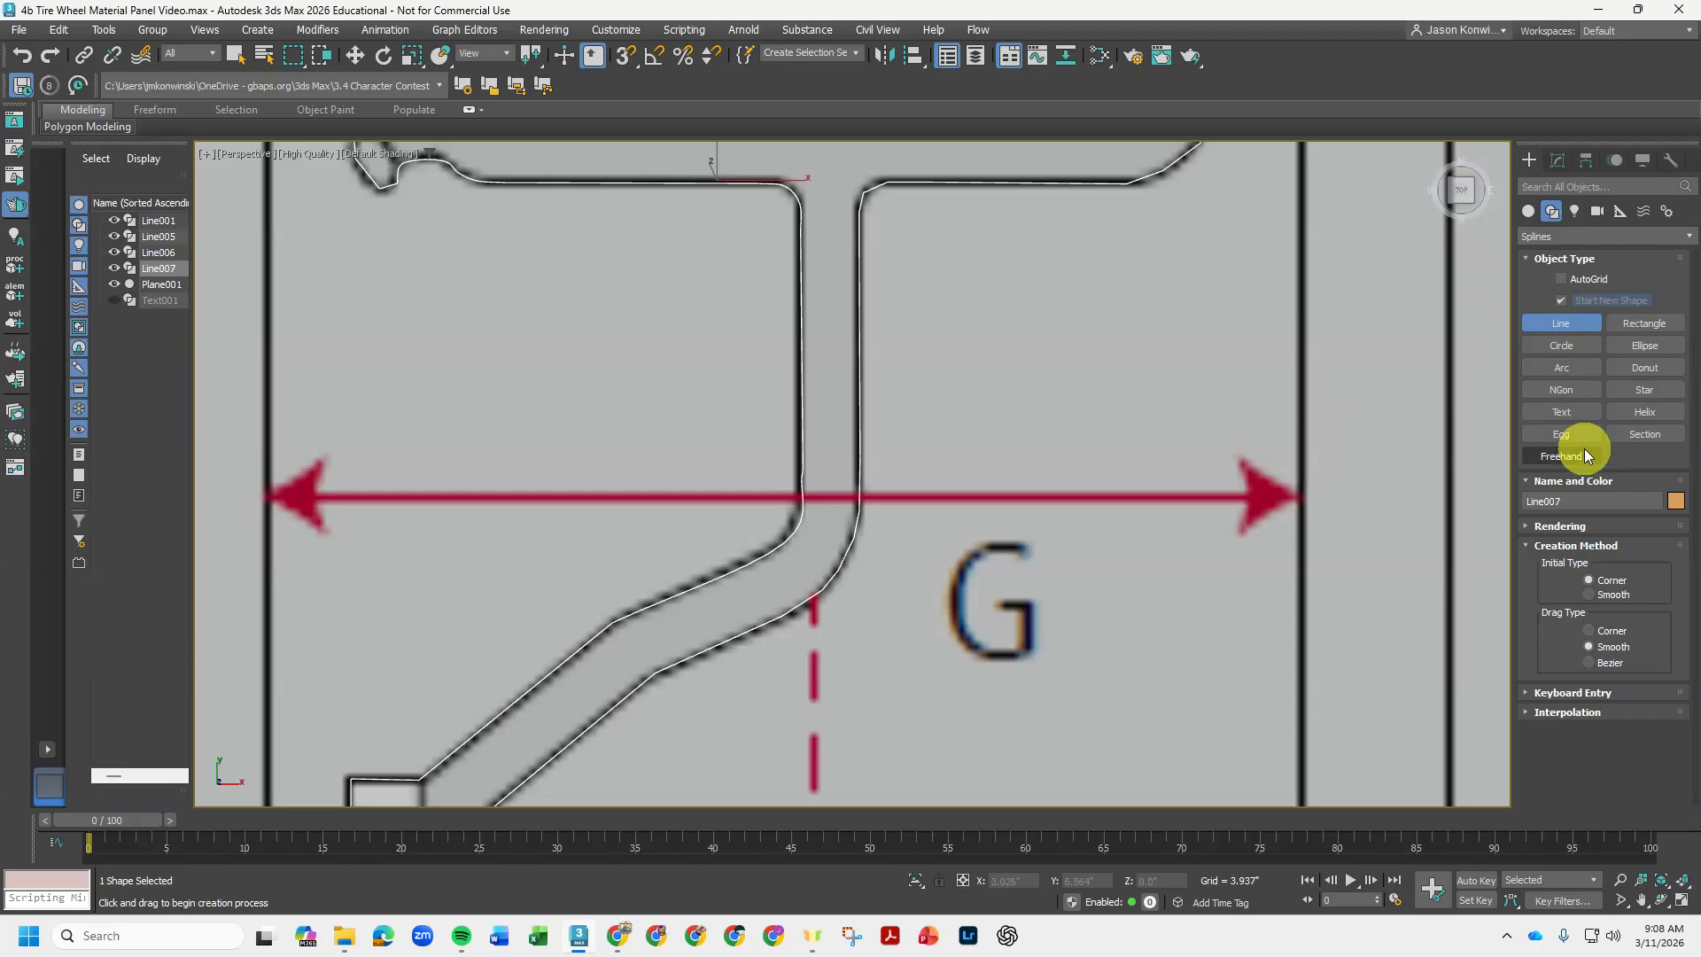
left_click(1560, 158)
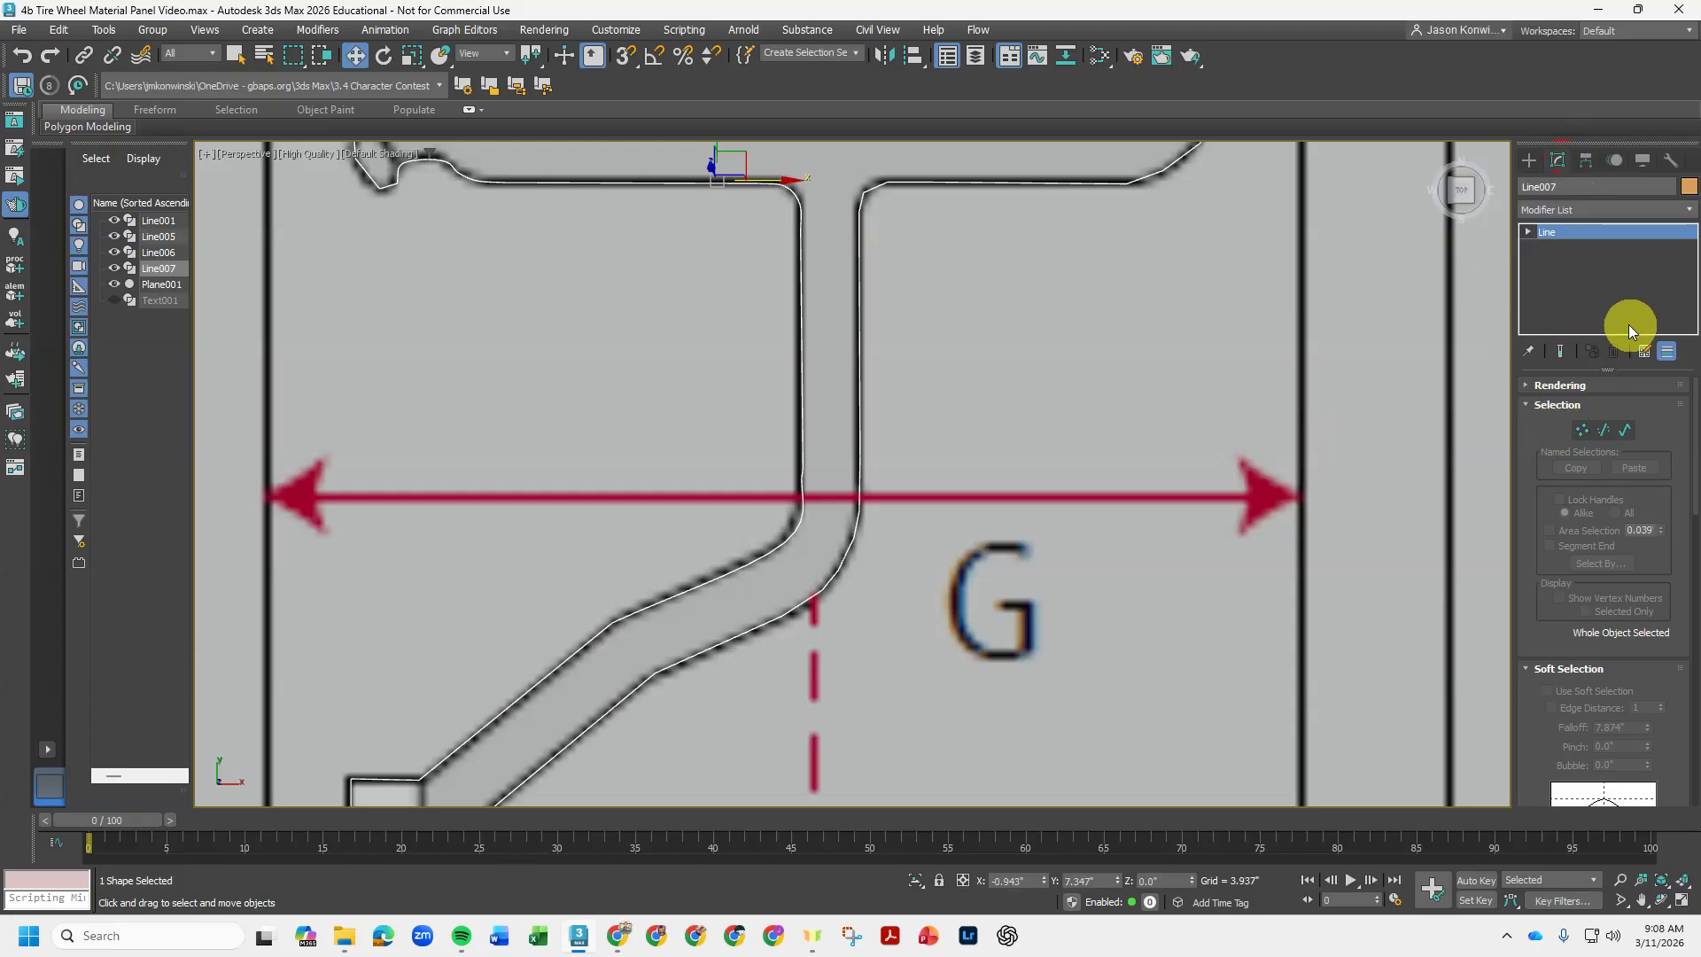
left_click(1583, 431)
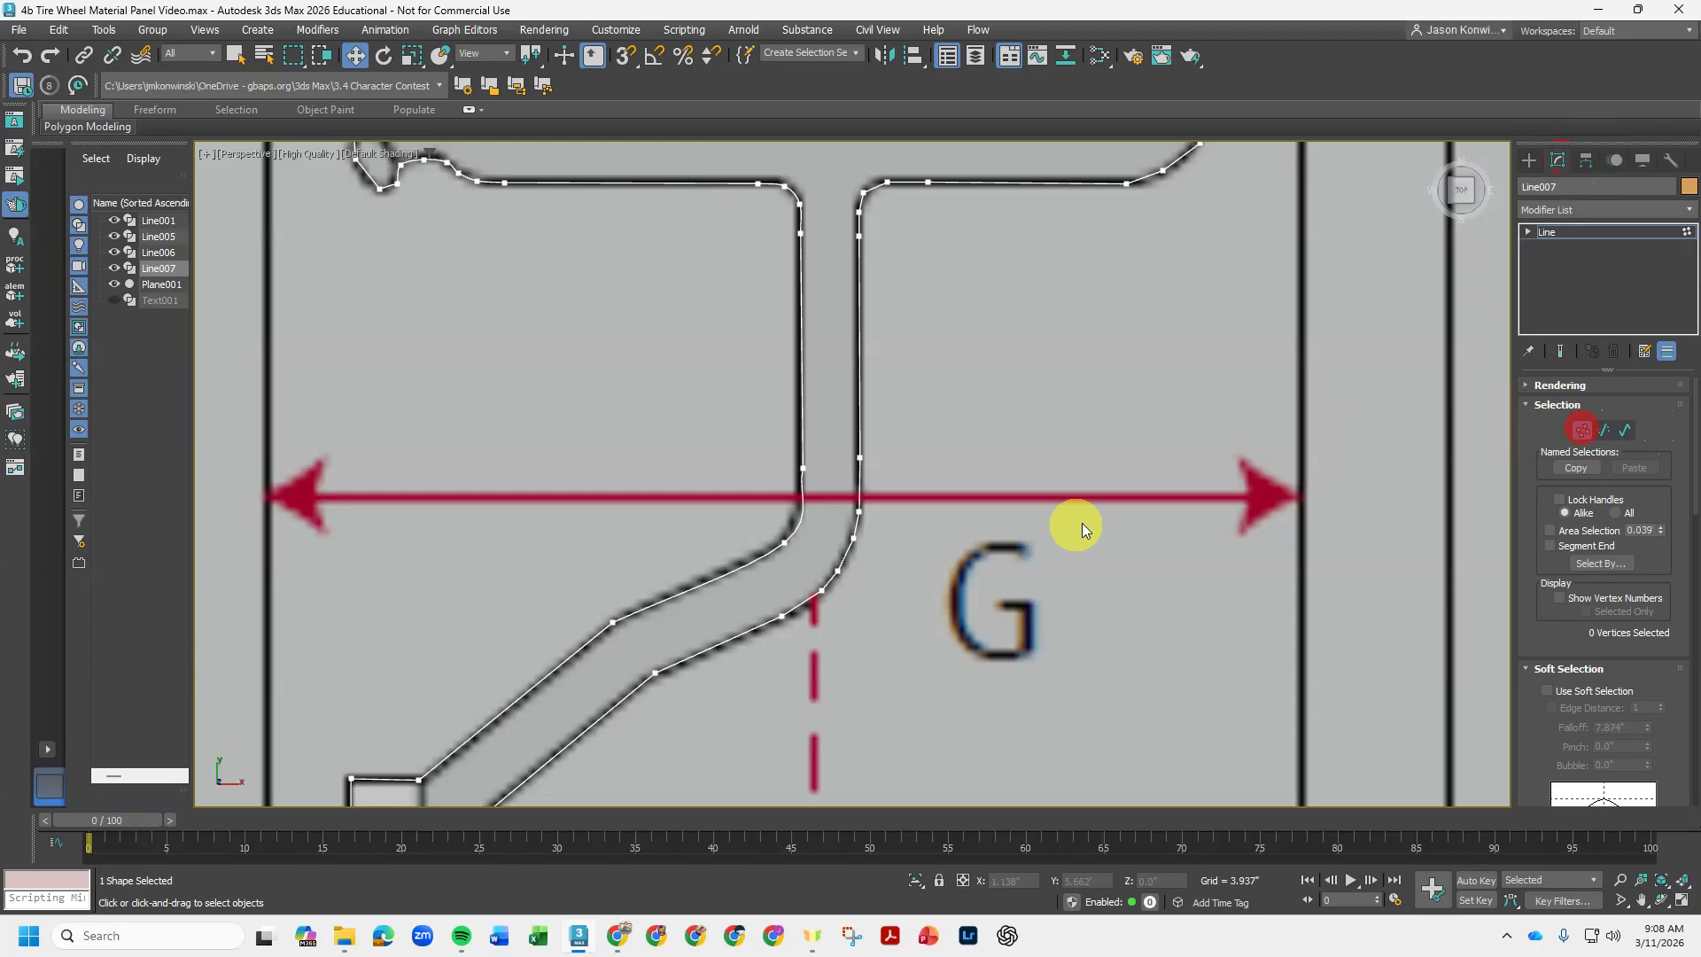
left_click(784, 542)
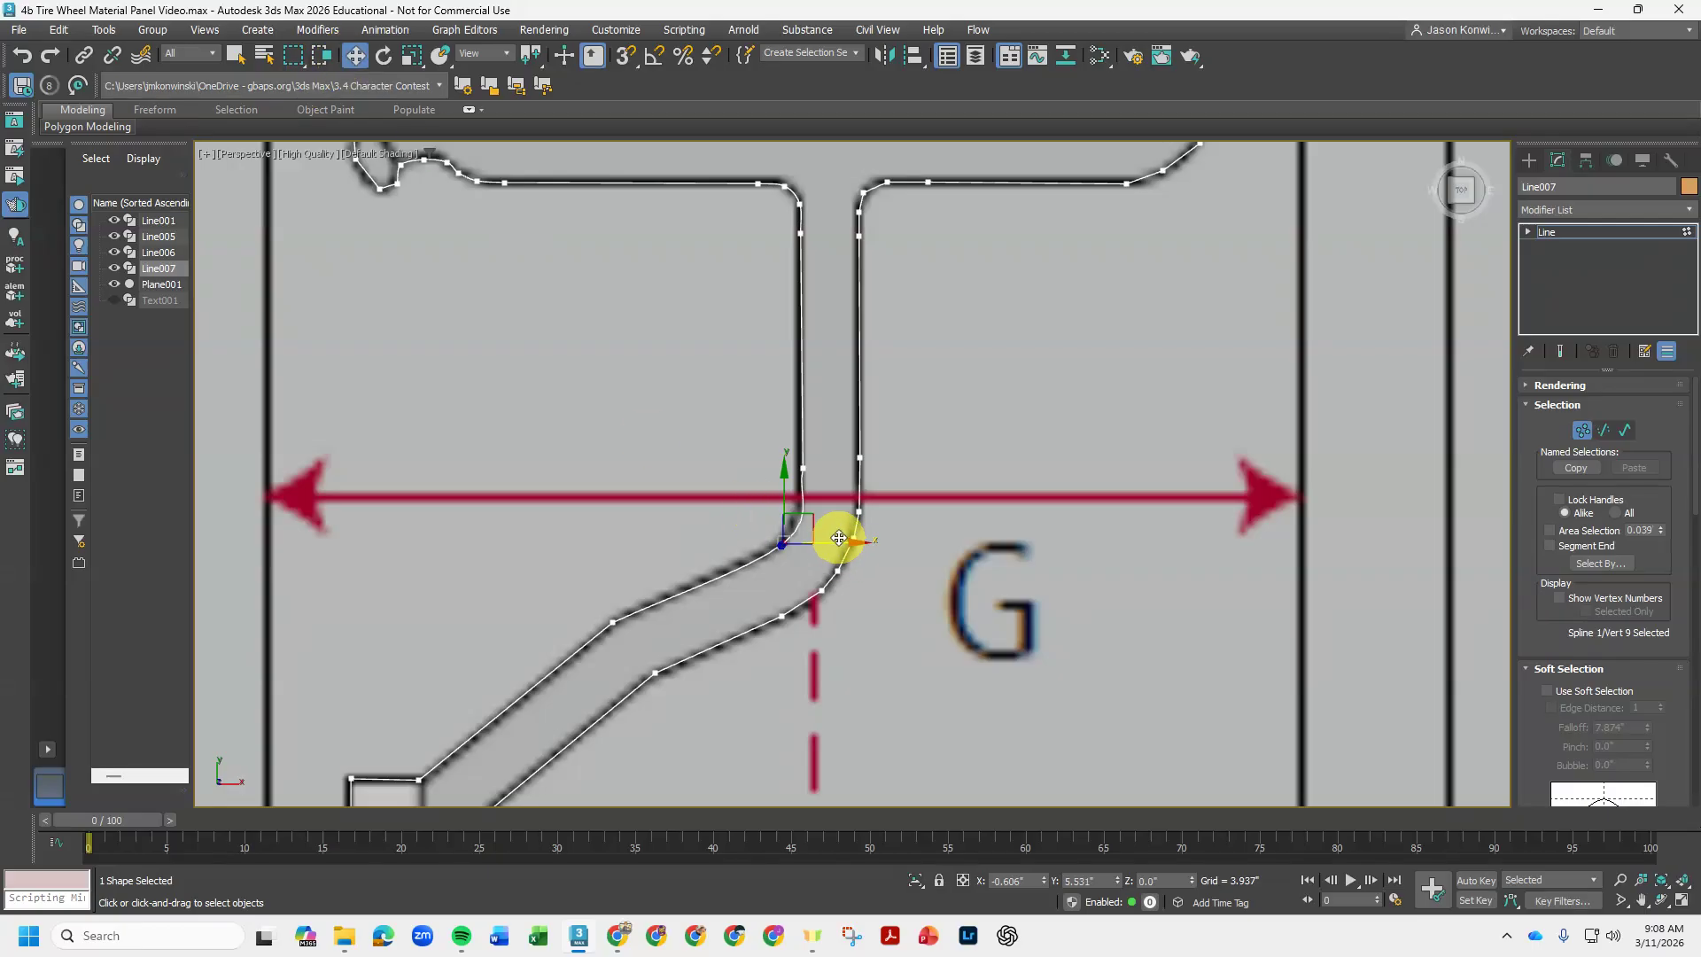
left_click_drag(837, 544, 828, 547)
- Change the vertex just above the web's inner bend to a Smooth vertex
left_click(803, 471)
left_click(803, 413)
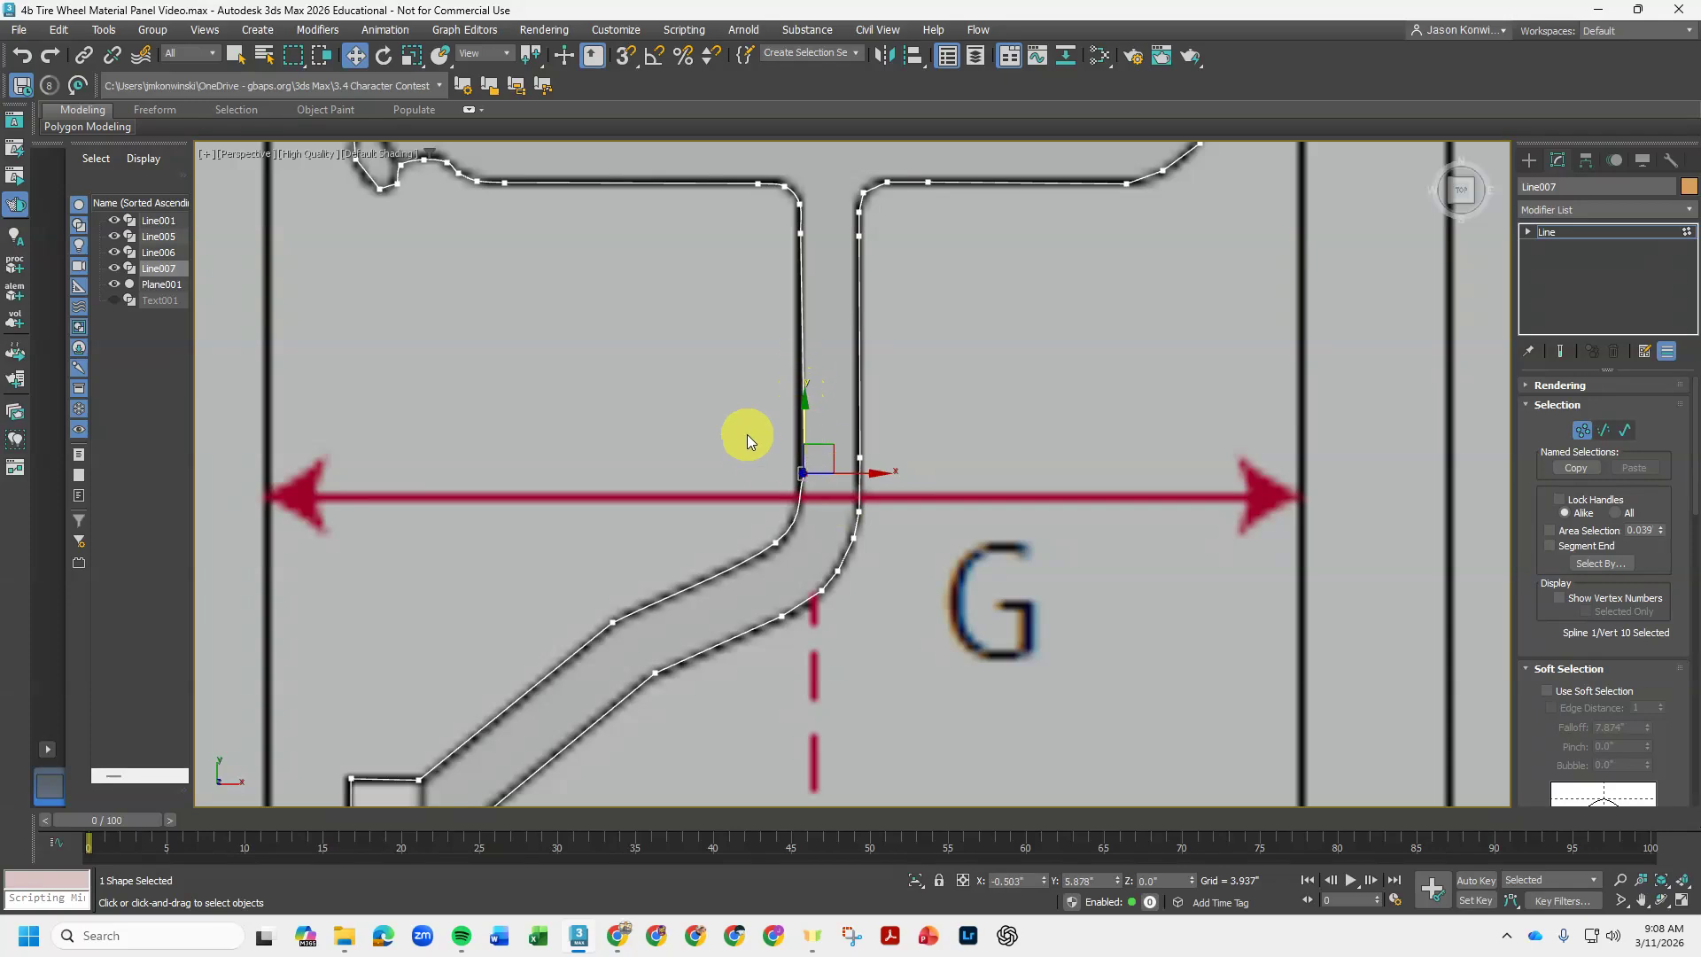
right_click(802, 473)
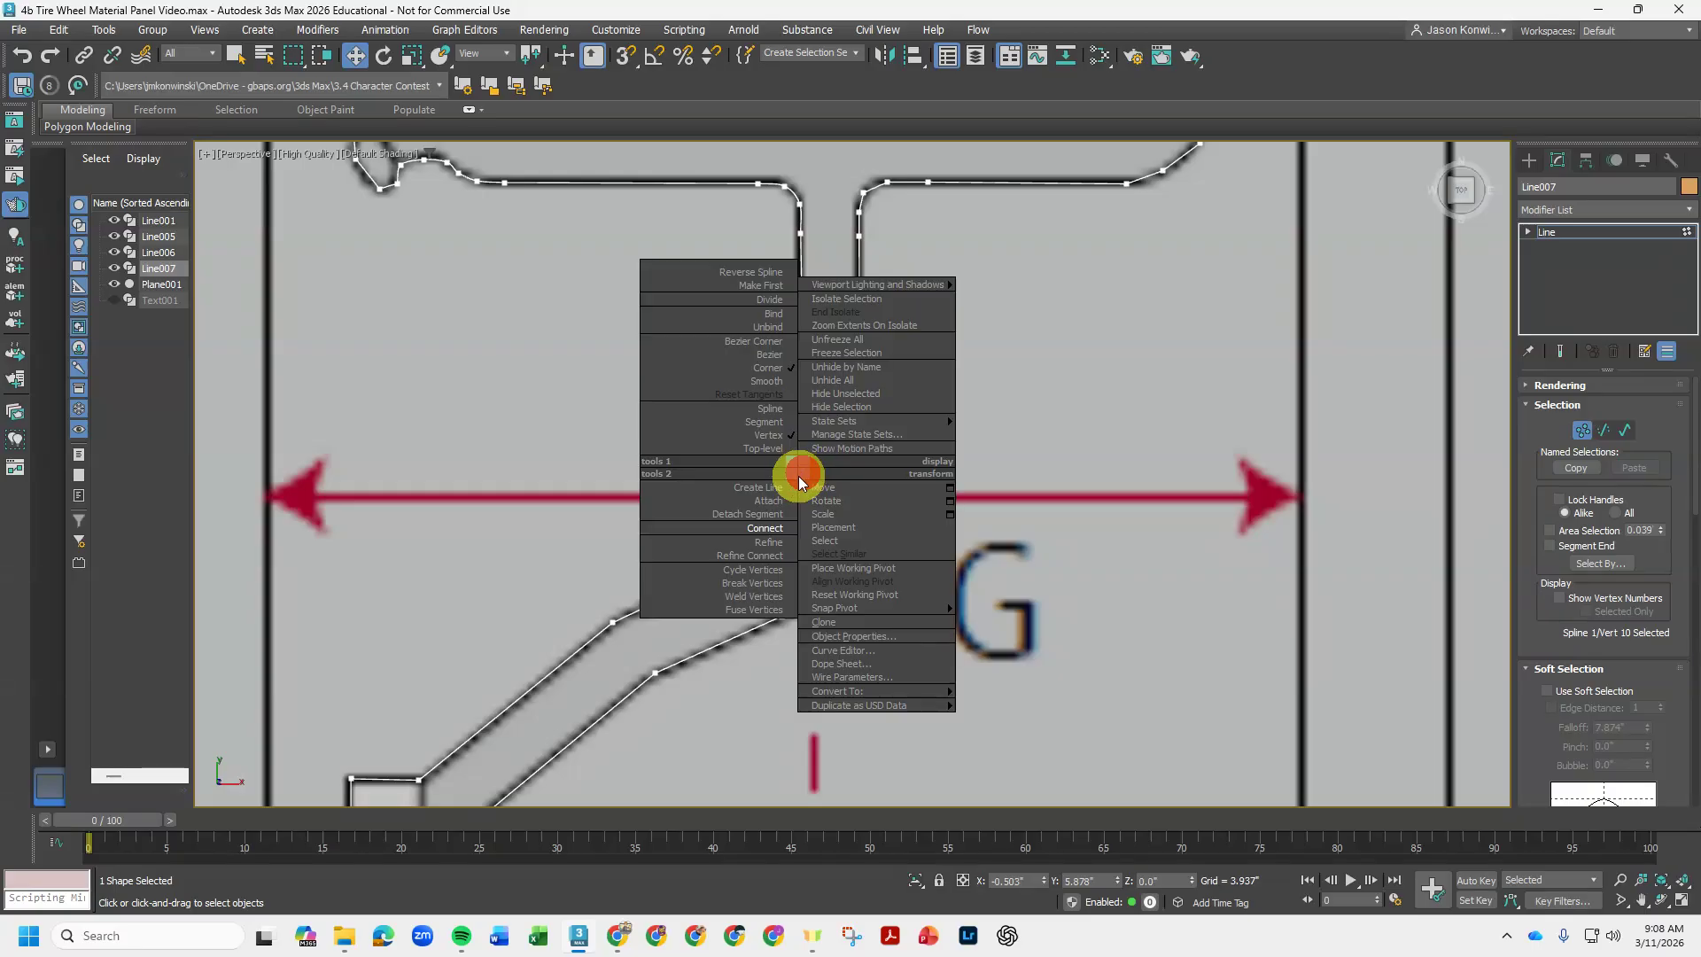
left_click(774, 383)
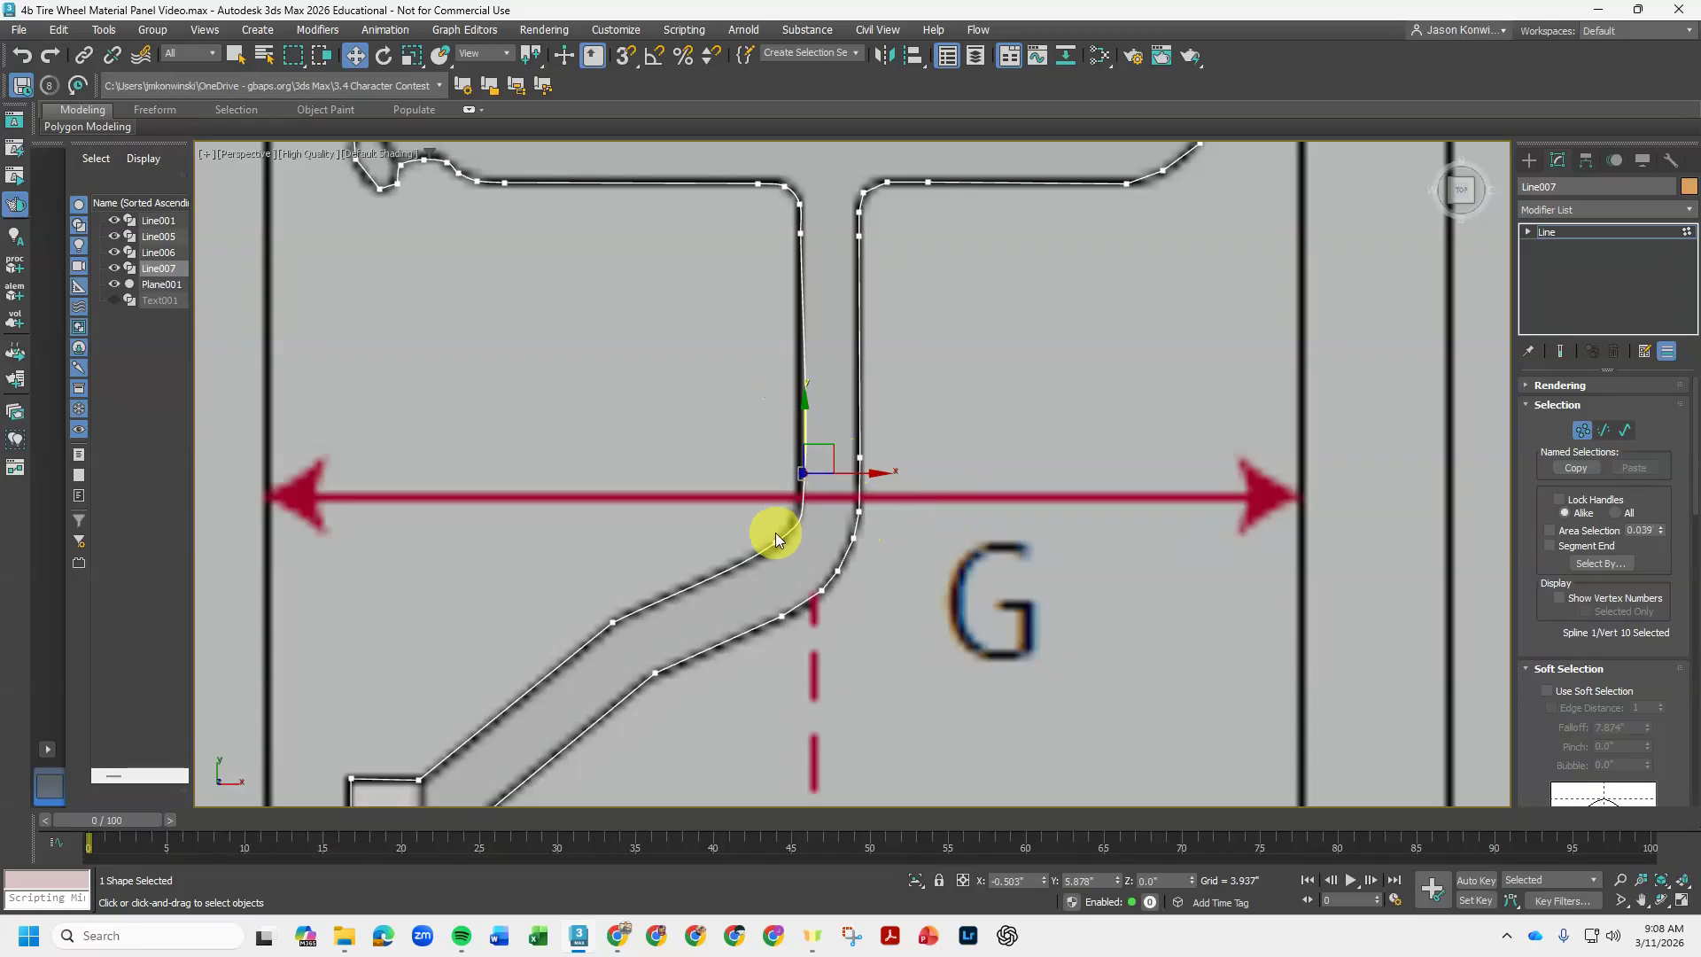
- Move the vertex above the web's inner bend up and left onto the outline, to about X -0.52", Y 6.05"
scroll(774, 533, "up", 2)
left_click(815, 395)
left_click_drag(810, 349, 811, 345)
left_click_drag(865, 395, 865, 391)
left_click(1028, 353)
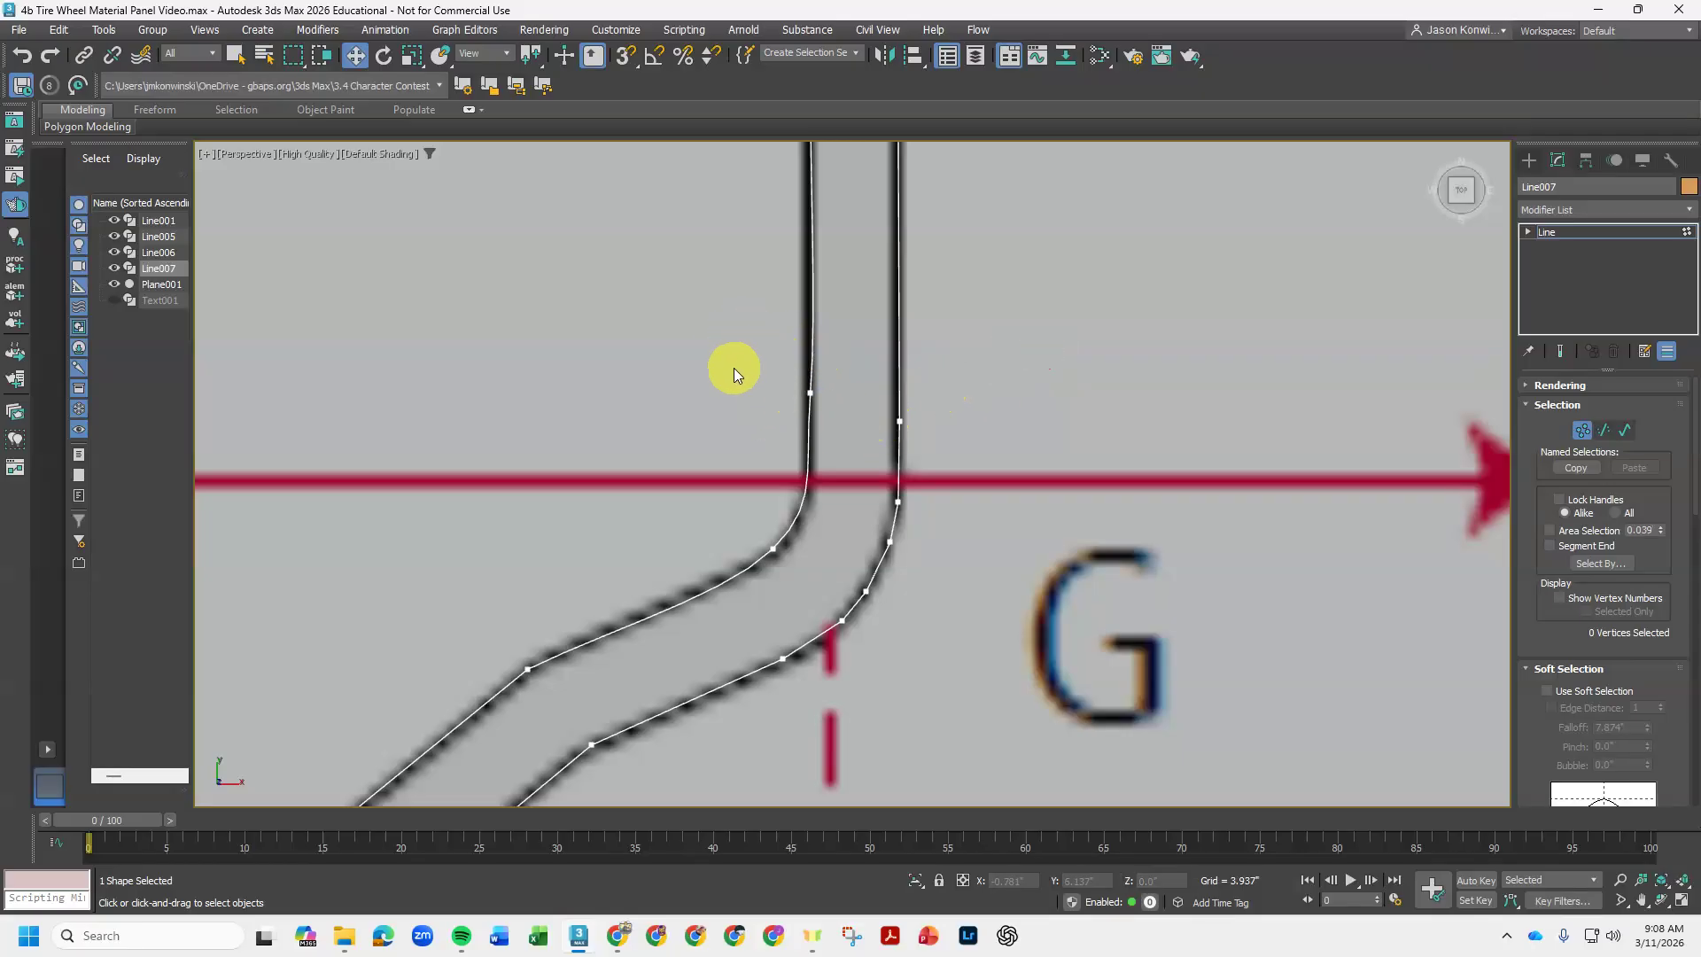
- Convert the vertex above the web's inner bend to Bezier and align its handles vertically with the web's left edge
left_click_drag(841, 432, 842, 432)
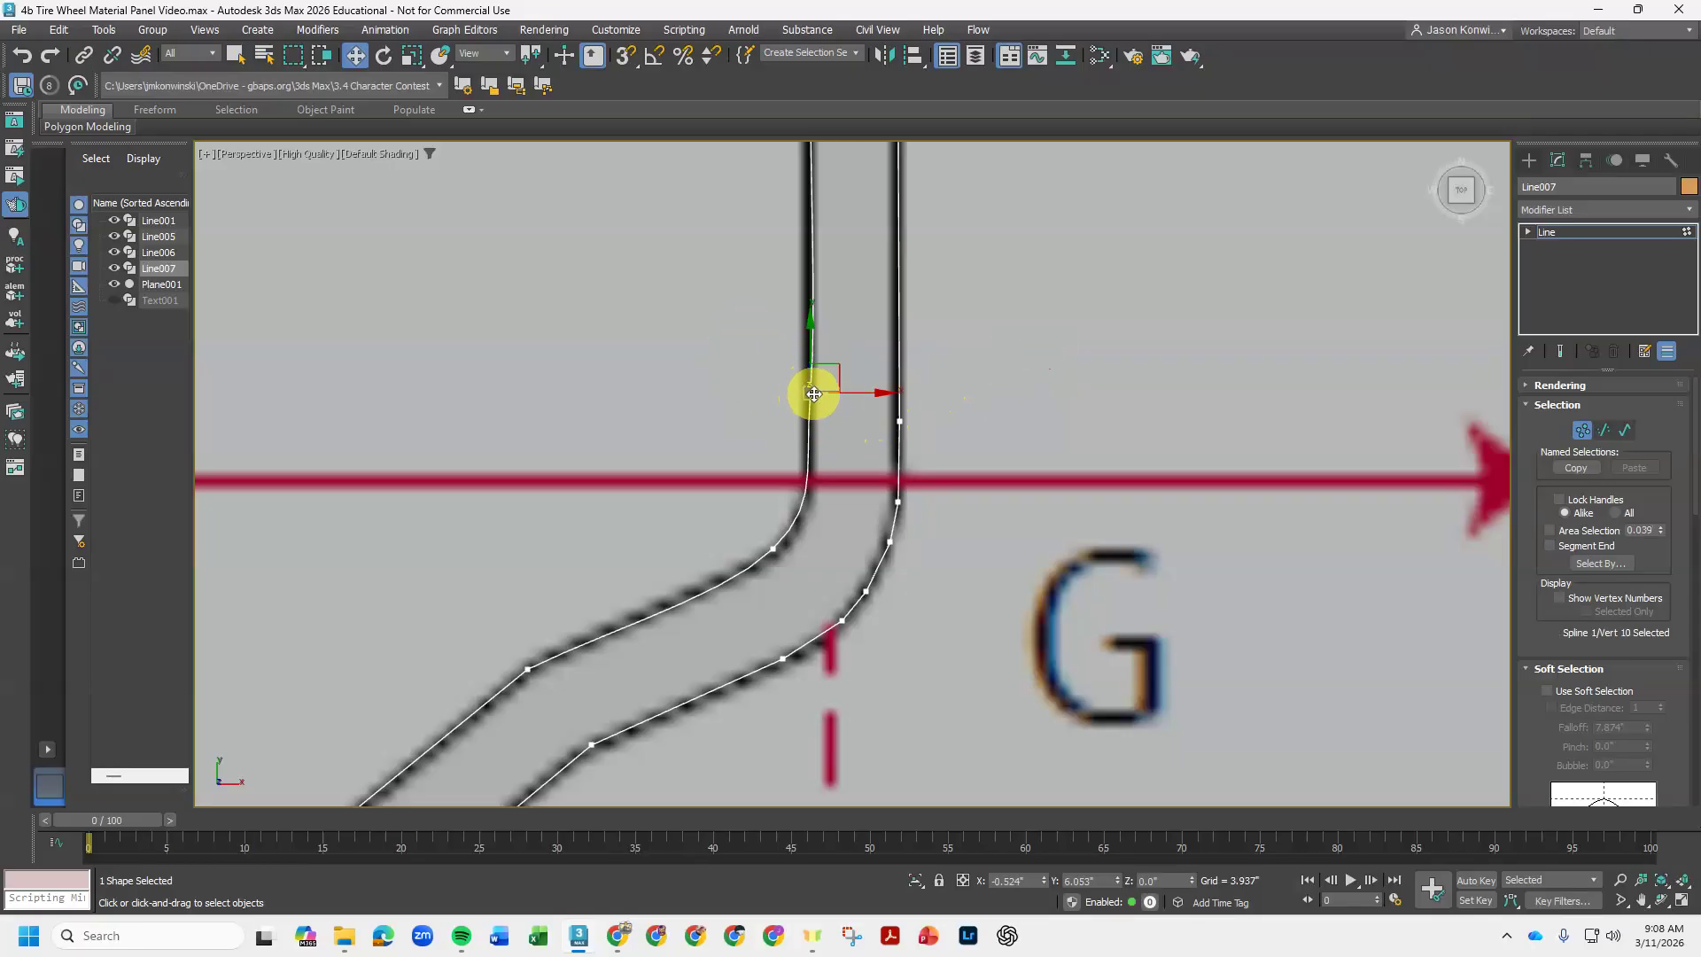
right_click(813, 393)
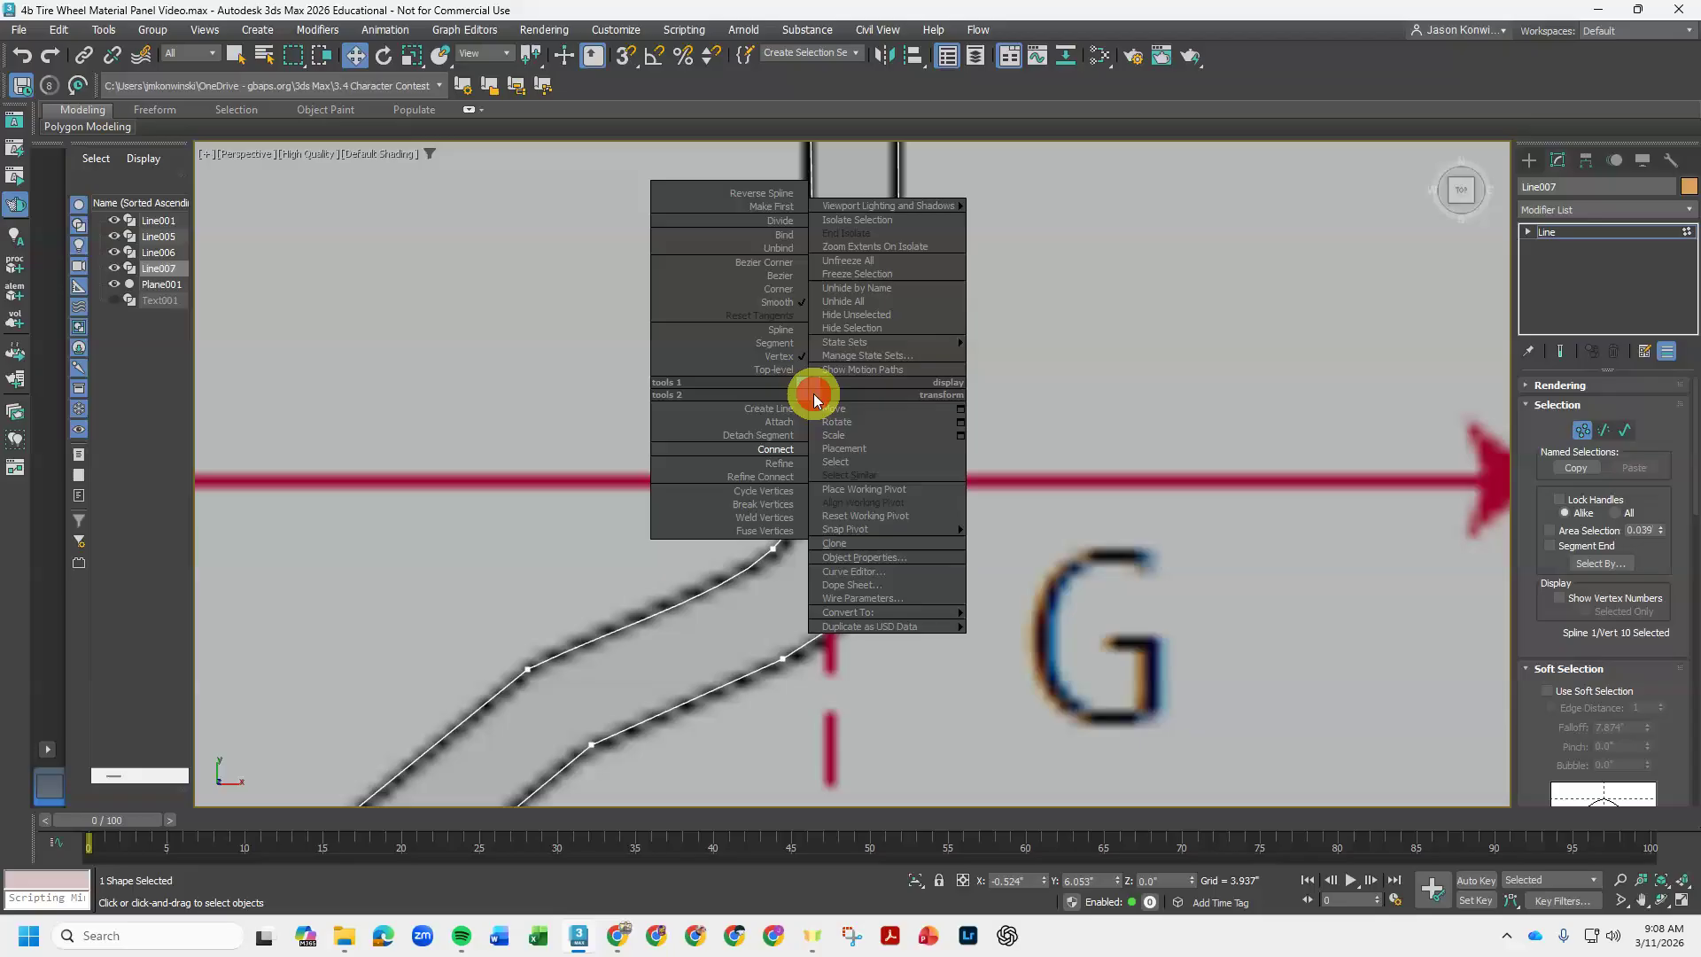
left_click(769, 276)
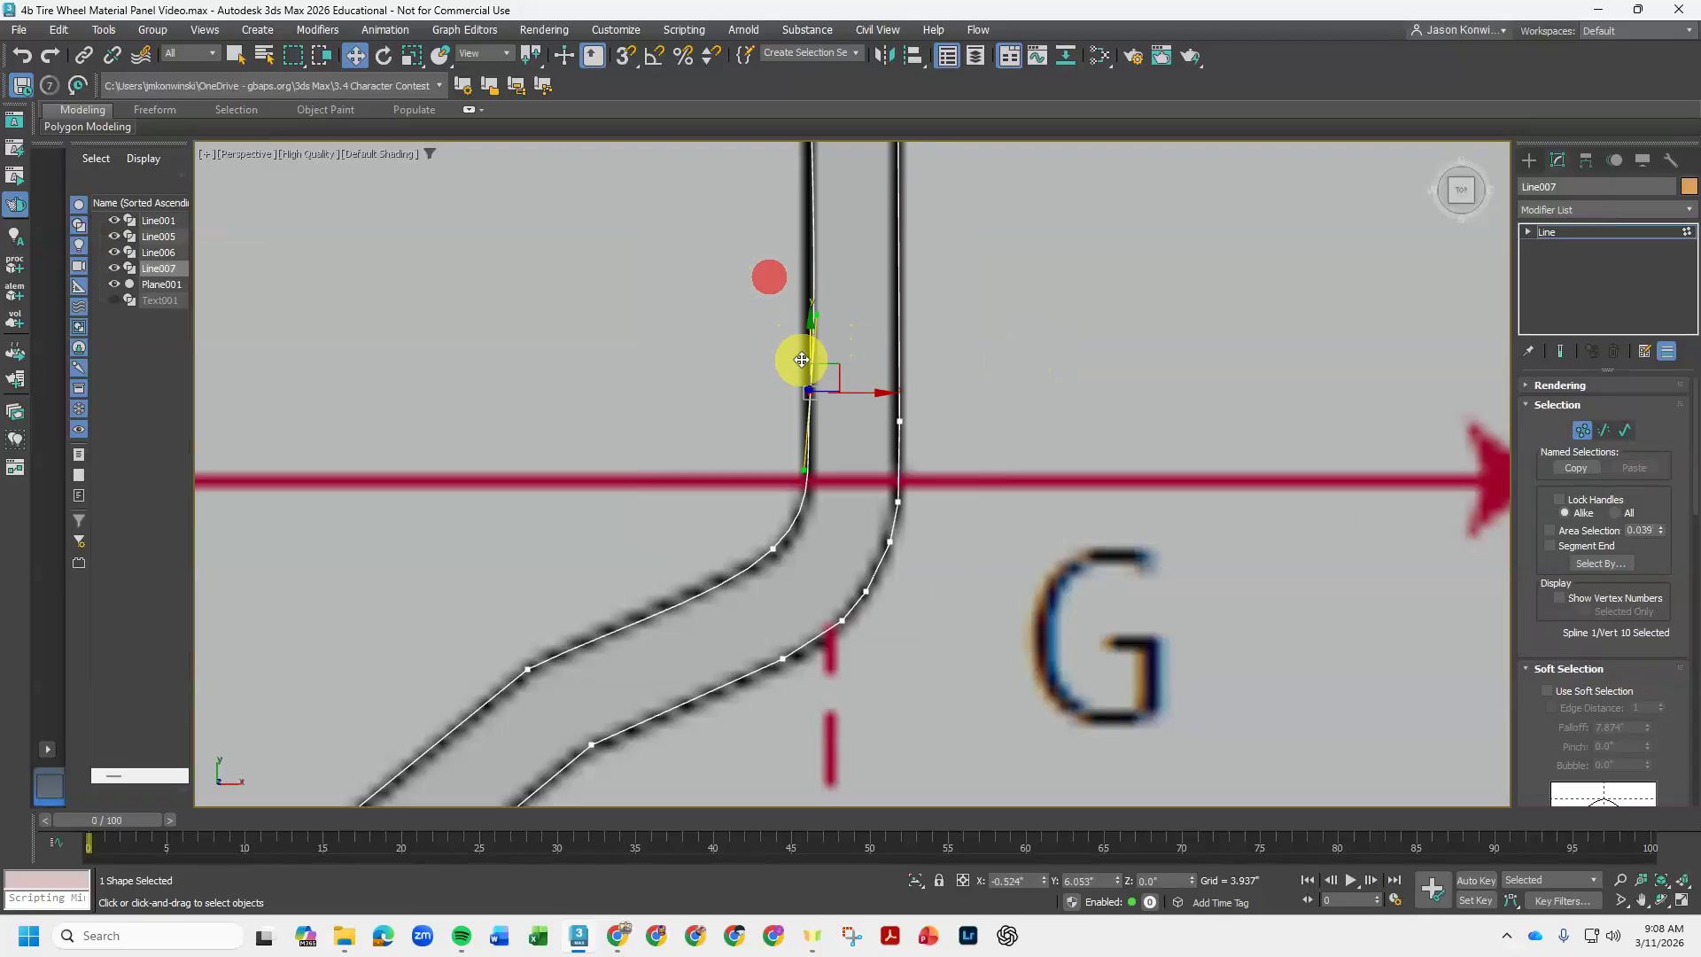
mouse_move(803, 467)
left_mouse_down()
mouse_move(809, 433)
mouse_move(808, 462)
left_mouse_up()
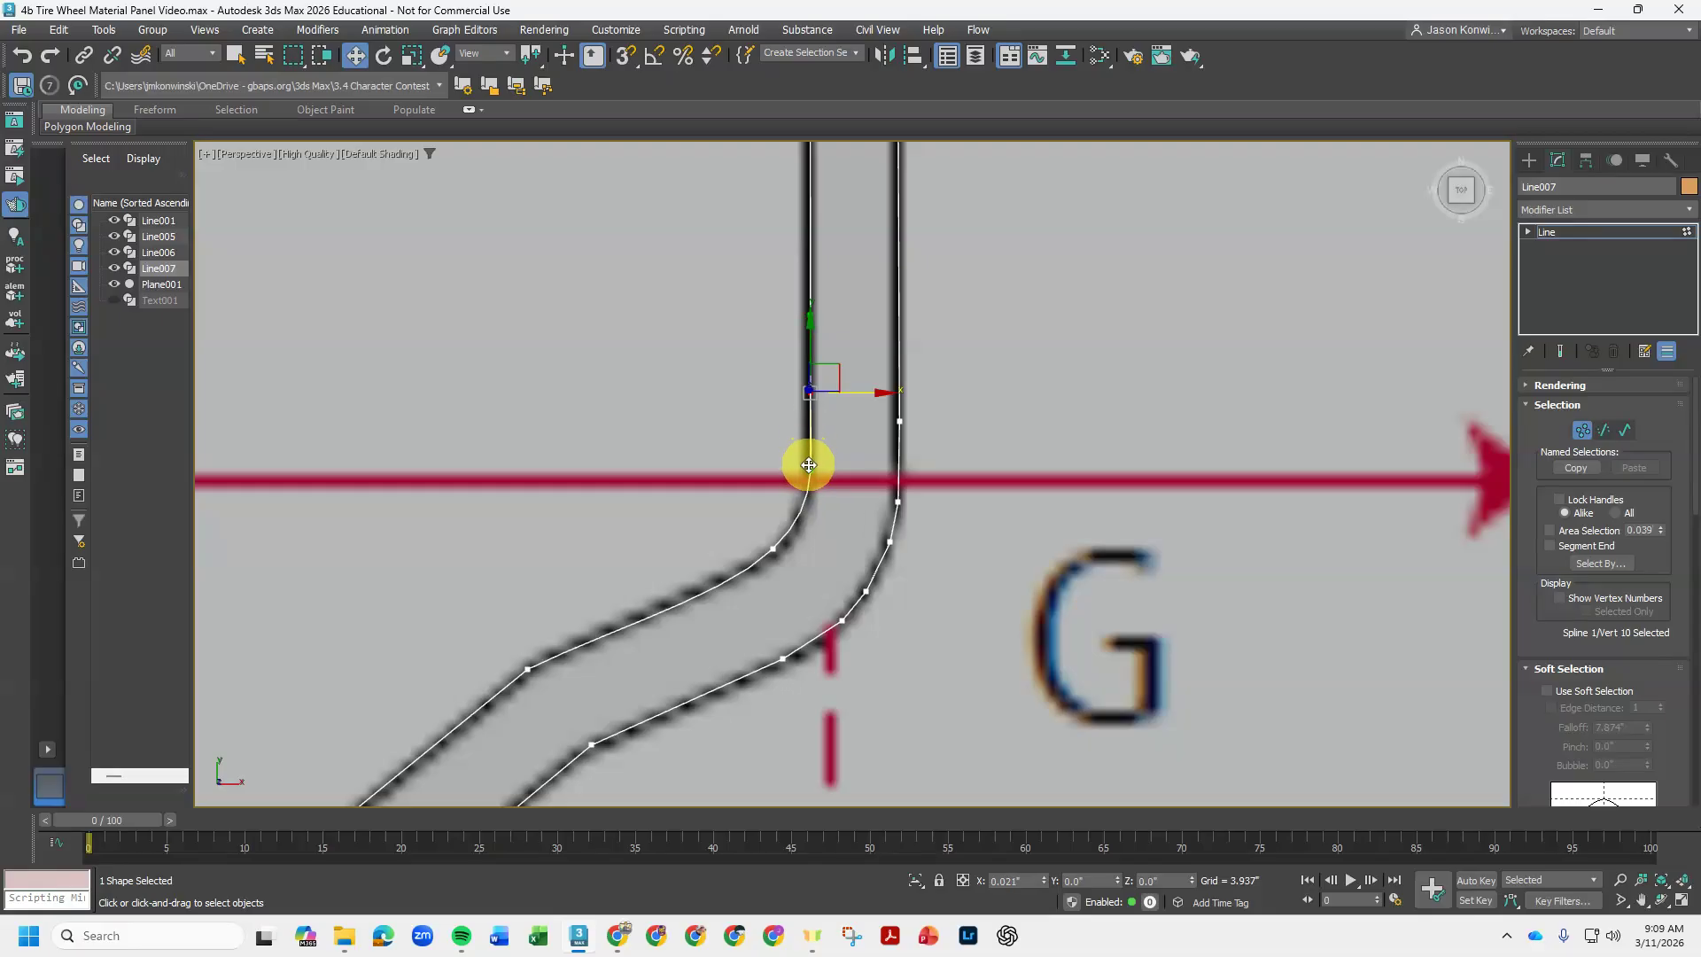
mouse_move(811, 316)
left_mouse_down()
mouse_move(804, 215)
mouse_move(808, 364)
mouse_move(810, 340)
left_mouse_up()
left_click(809, 334)
left_click(807, 450)
left_click_drag(806, 450, 805, 458)
- Select the seven vertices of the small hook below the rim's left flange and change them to Smooth
scroll(865, 479, "down", 6)
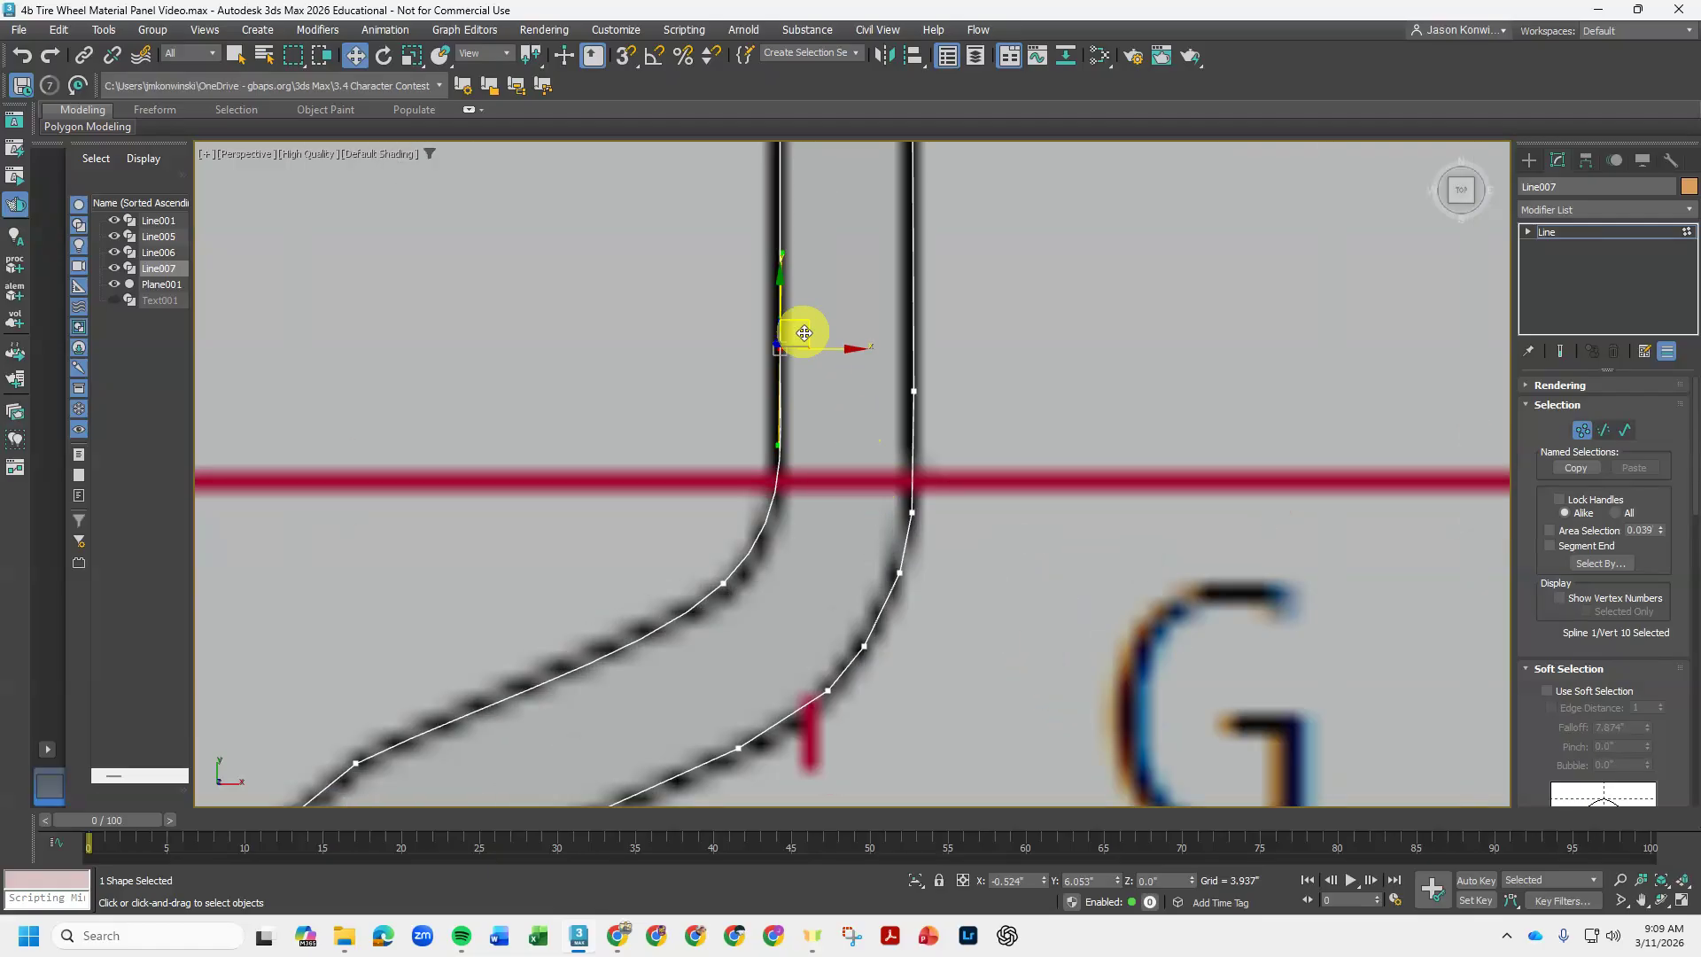
middle_click_drag(869, 305, 824, 503)
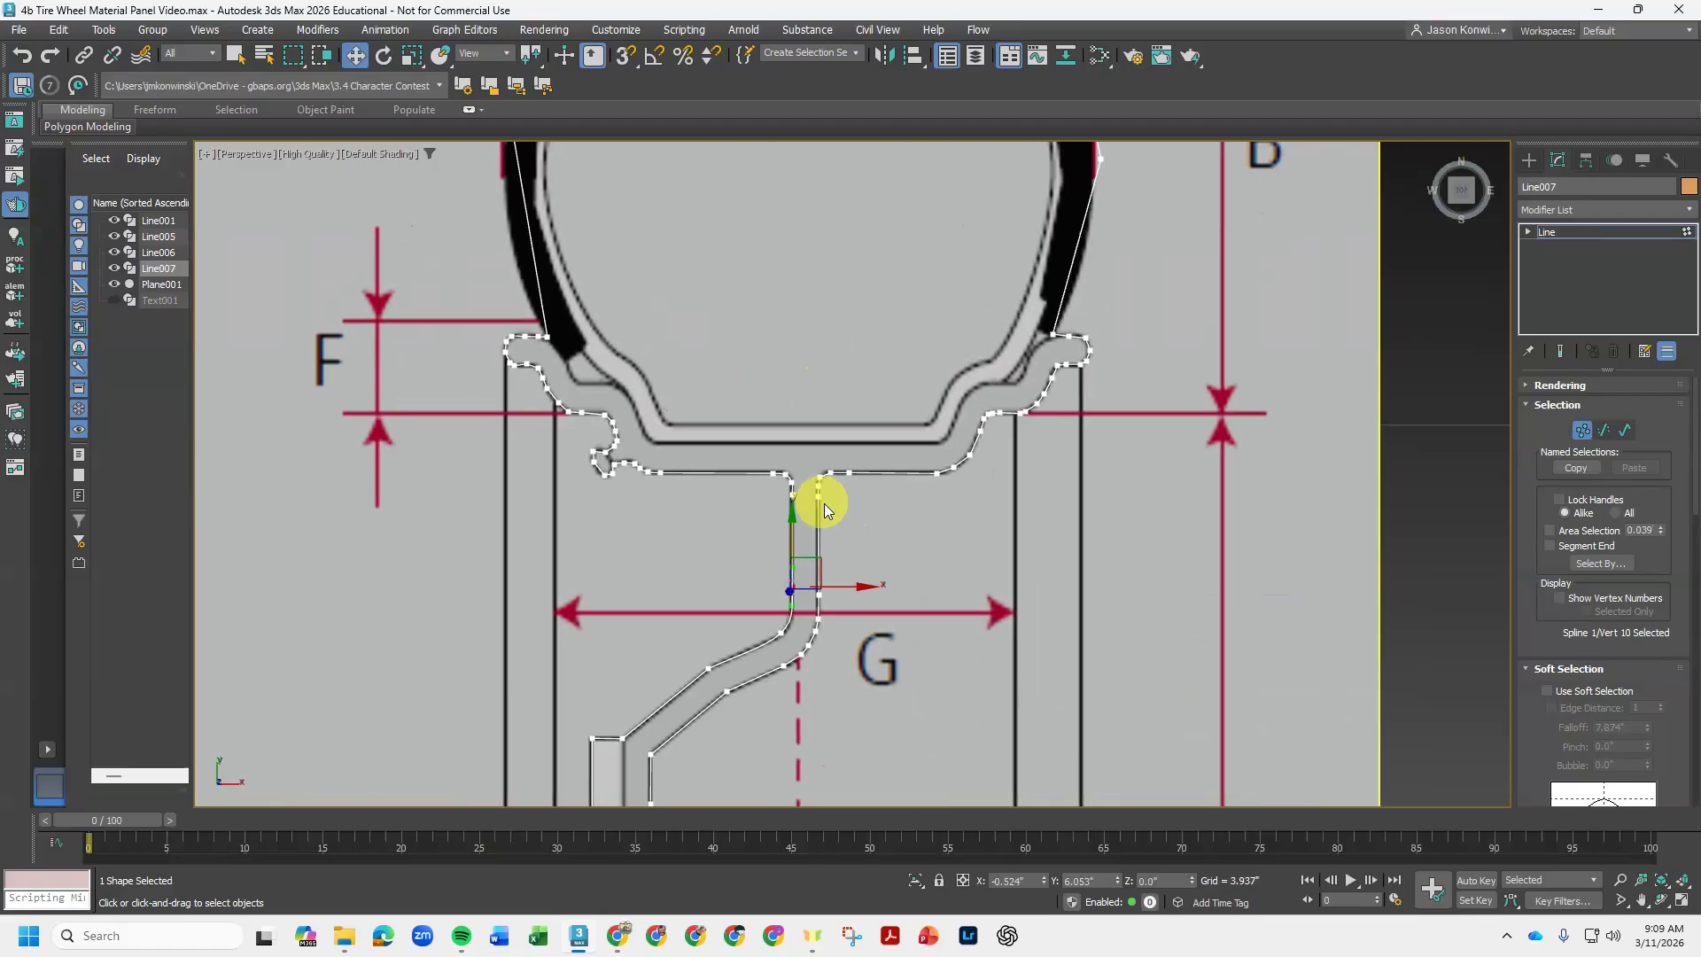
scroll(600, 460, "up", 5)
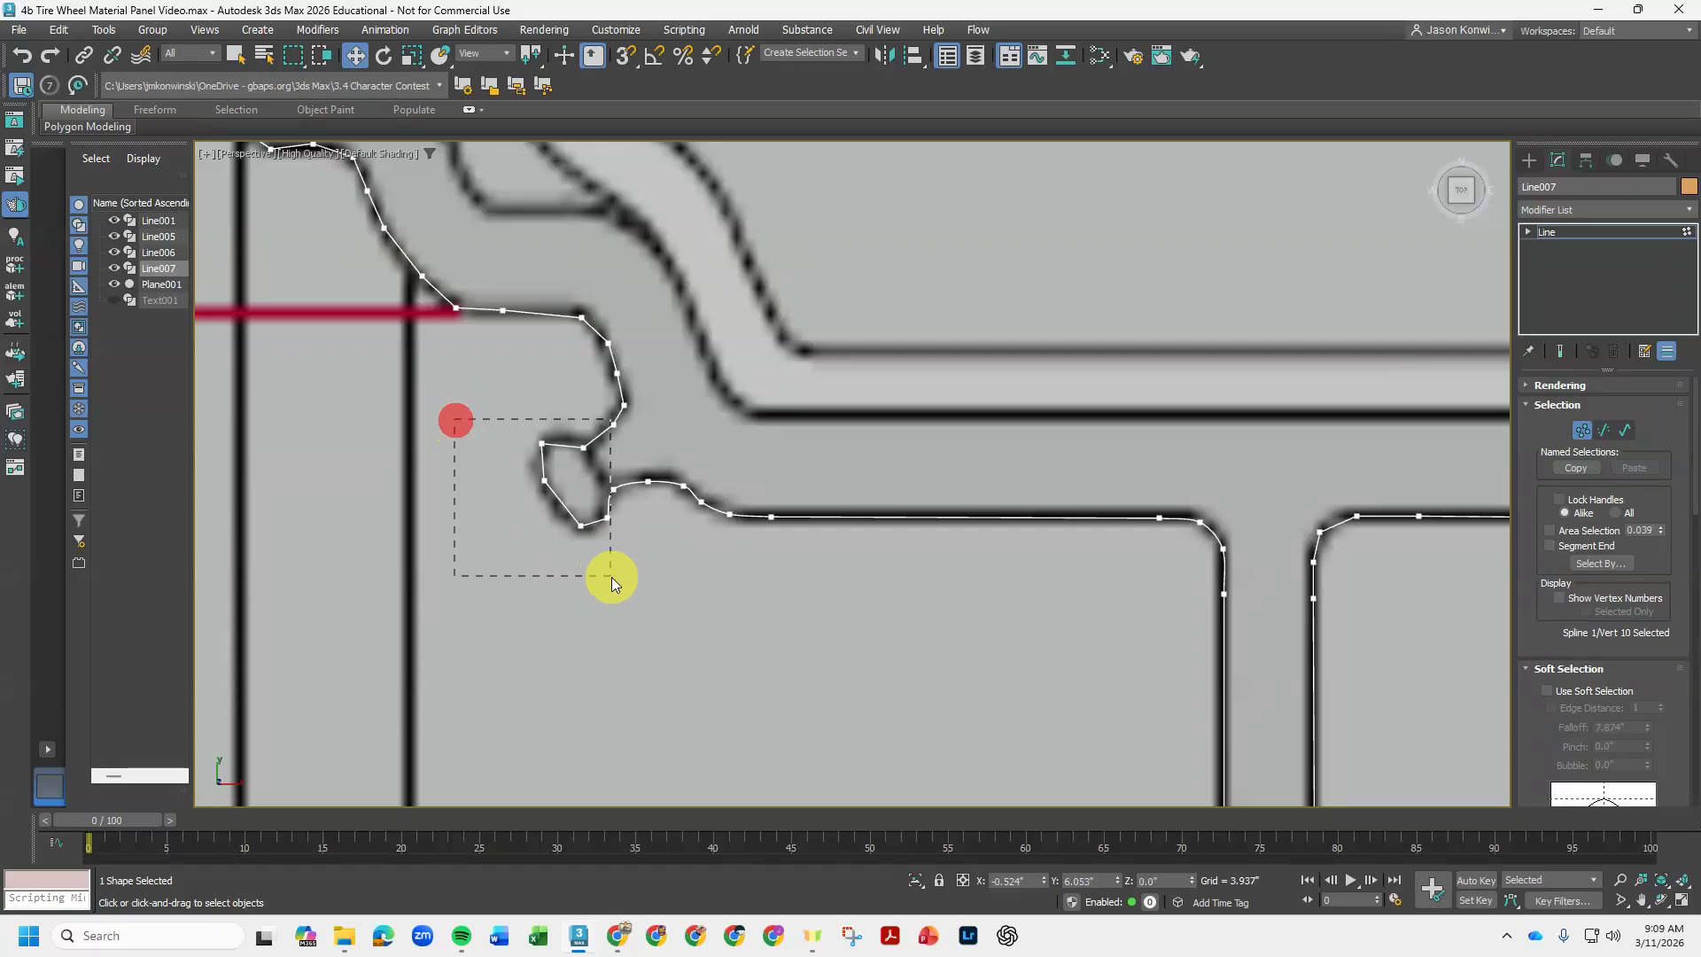
left_click_drag(625, 581, 624, 580)
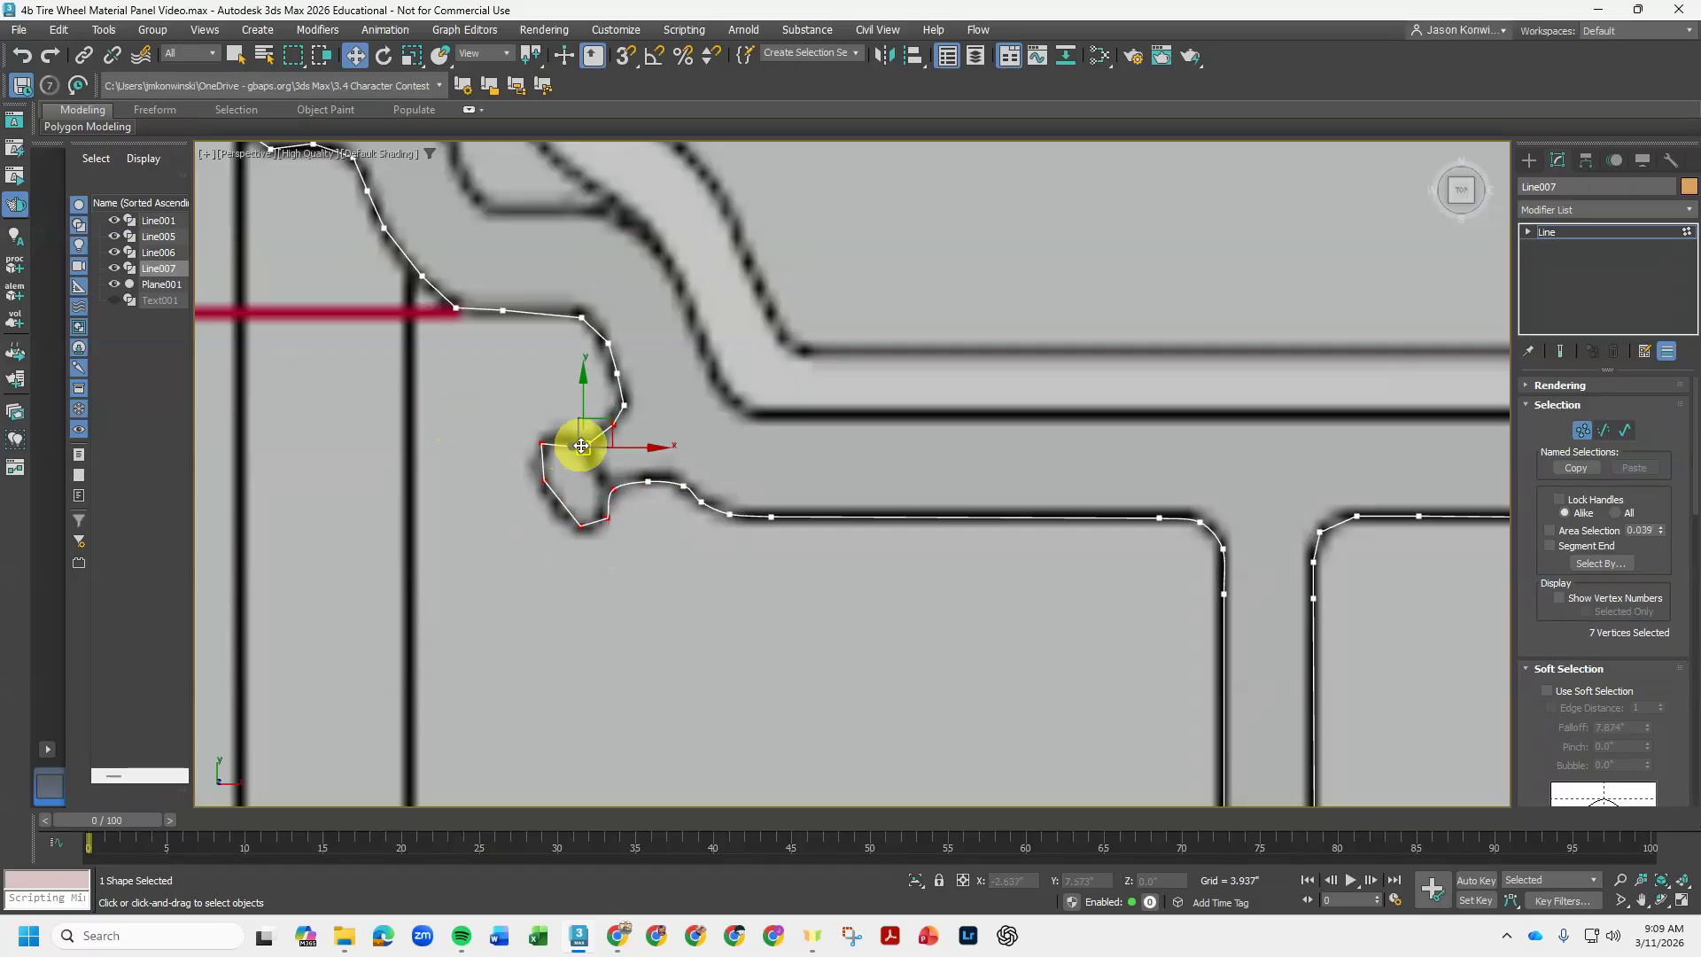
right_click(542, 440)
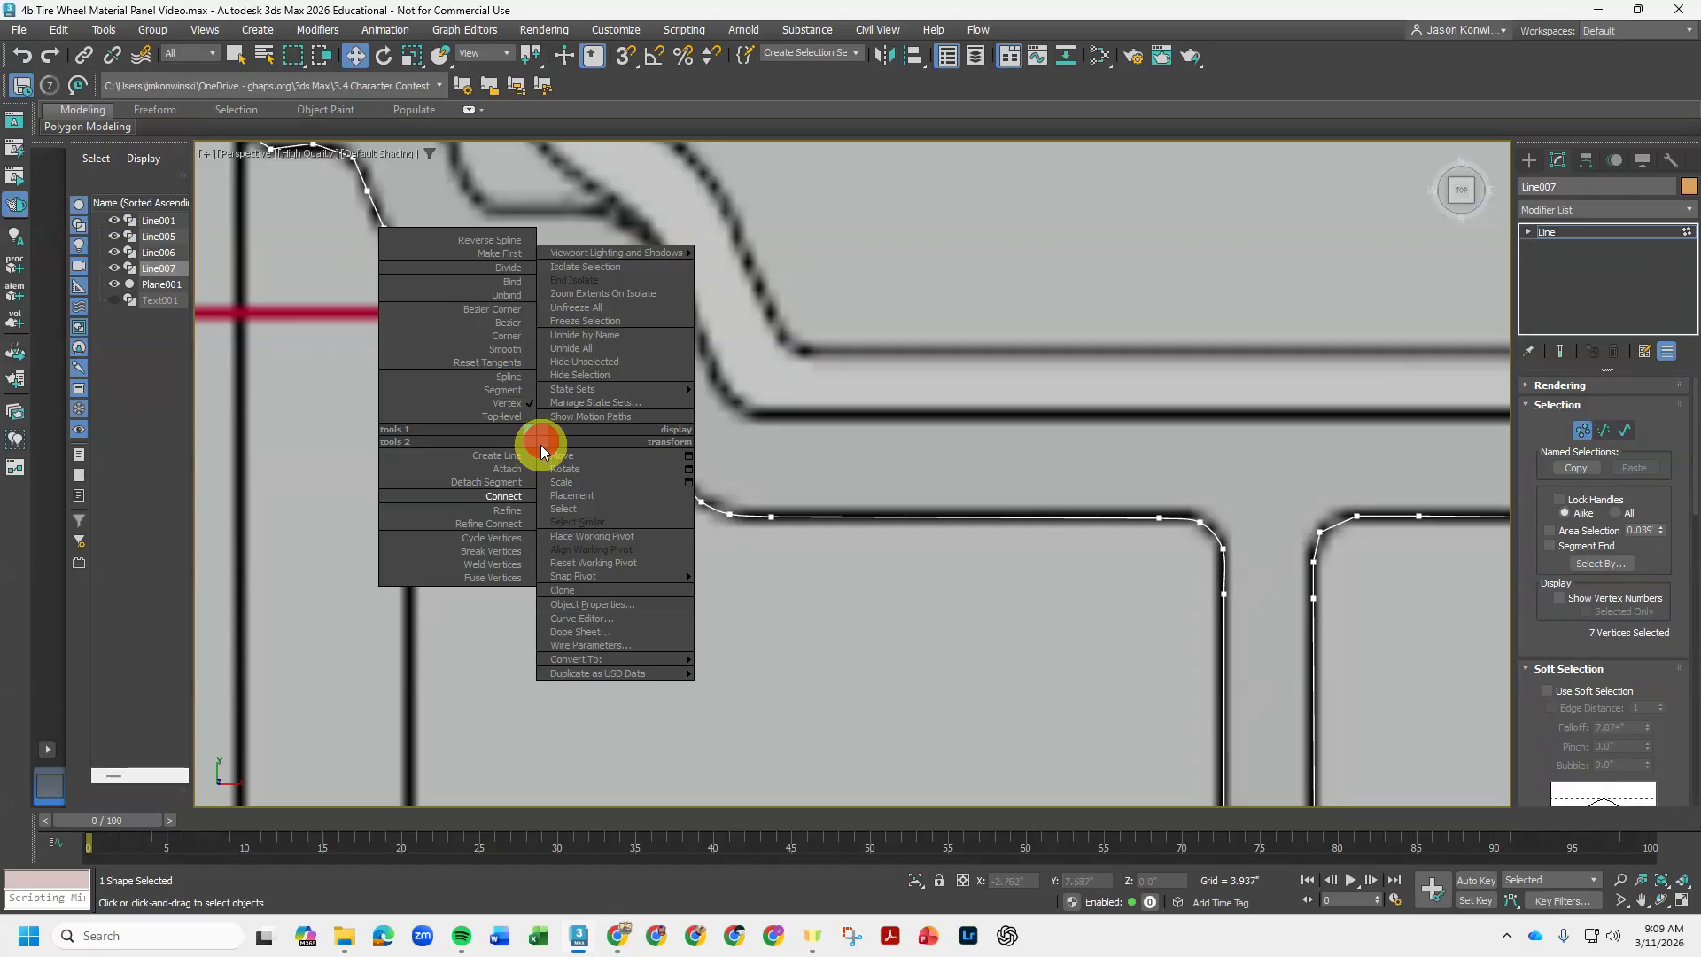
left_click(508, 349)
- Change the vertices around the left rim lip and along the slope below it to Smooth
scroll(577, 598, "down", 4)
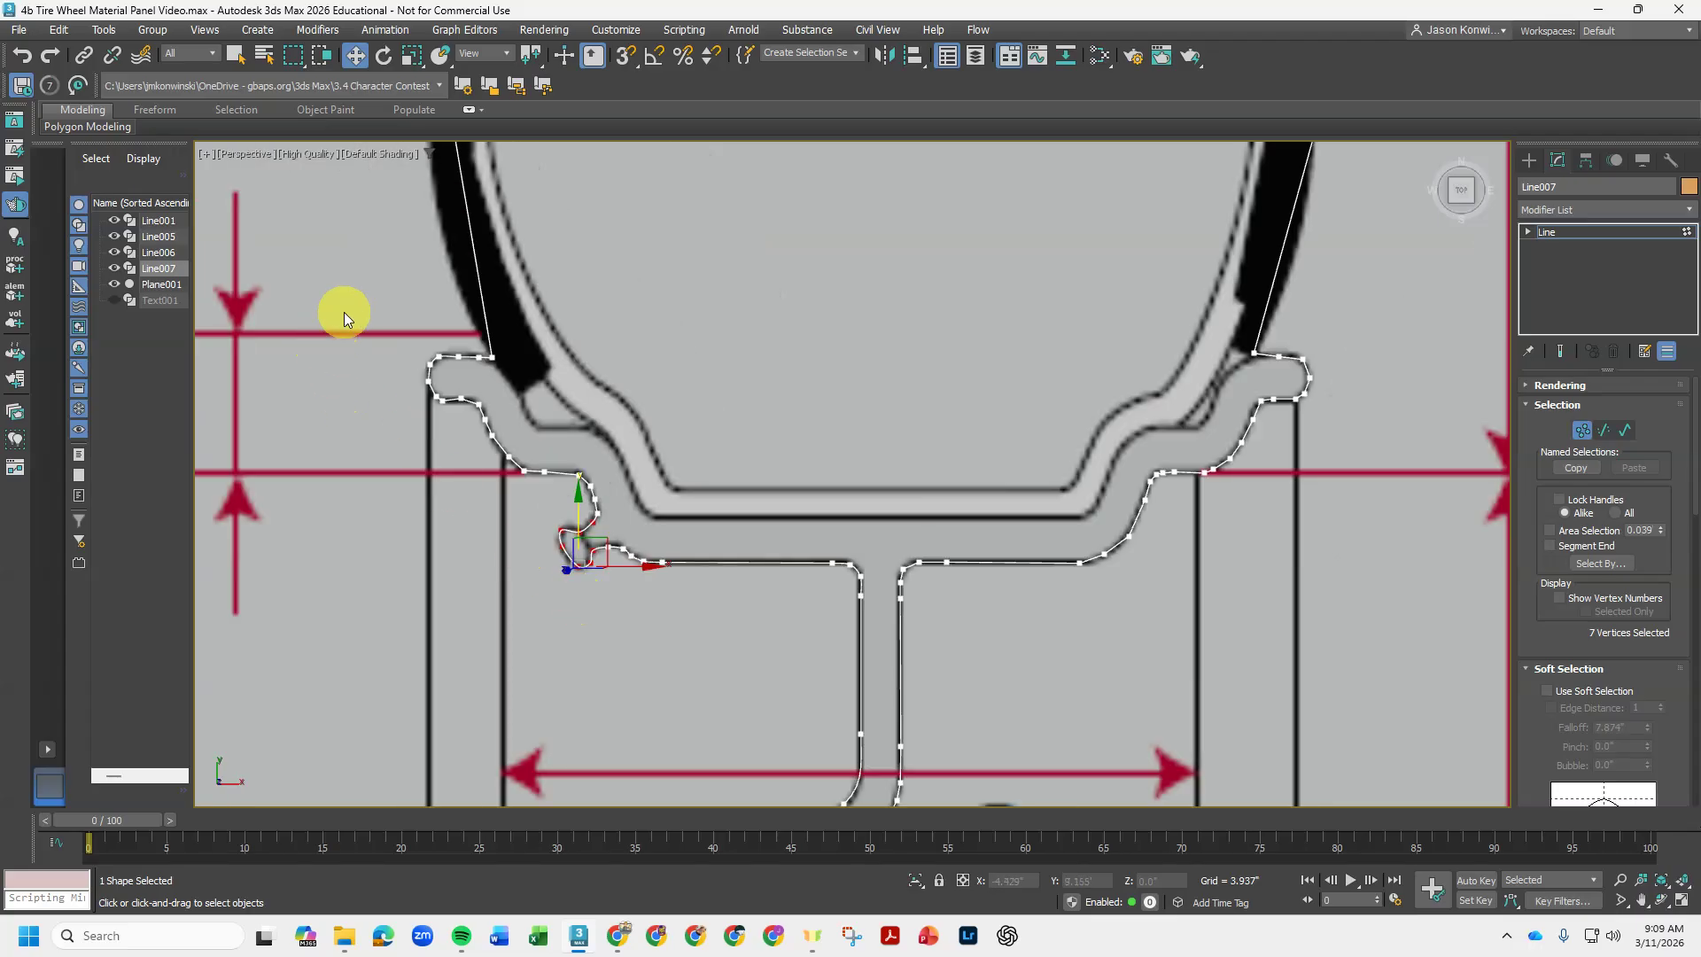
left_click_drag(490, 469, 484, 456)
right_click(443, 396)
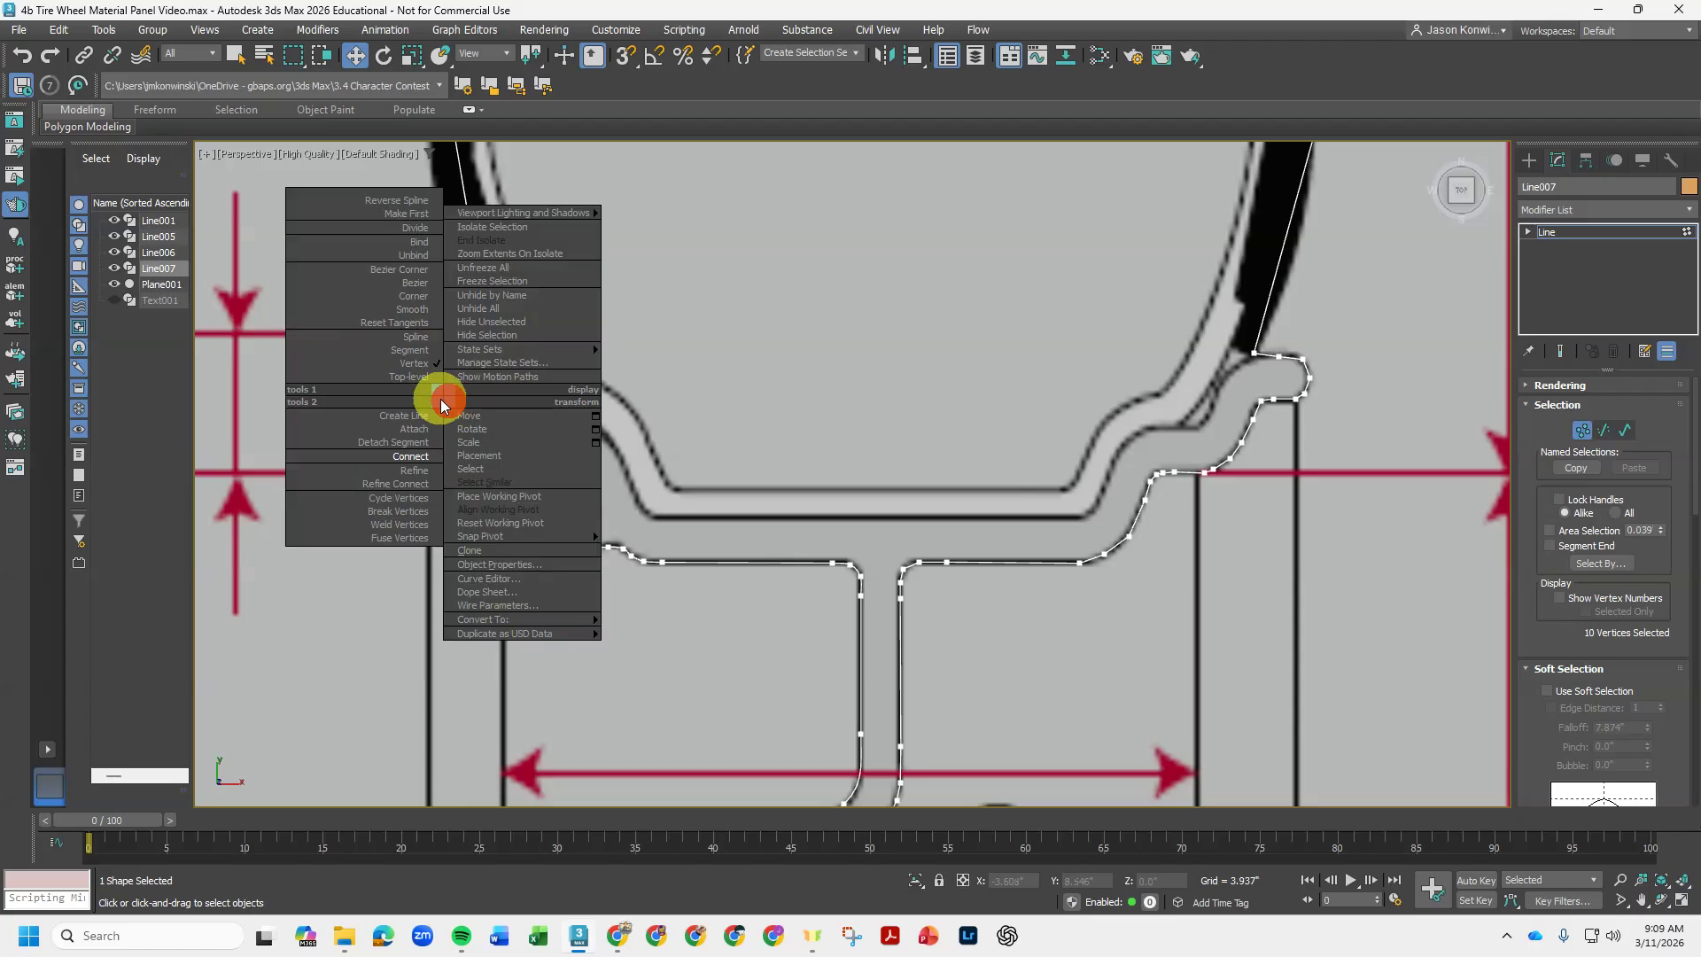
left_click(413, 310)
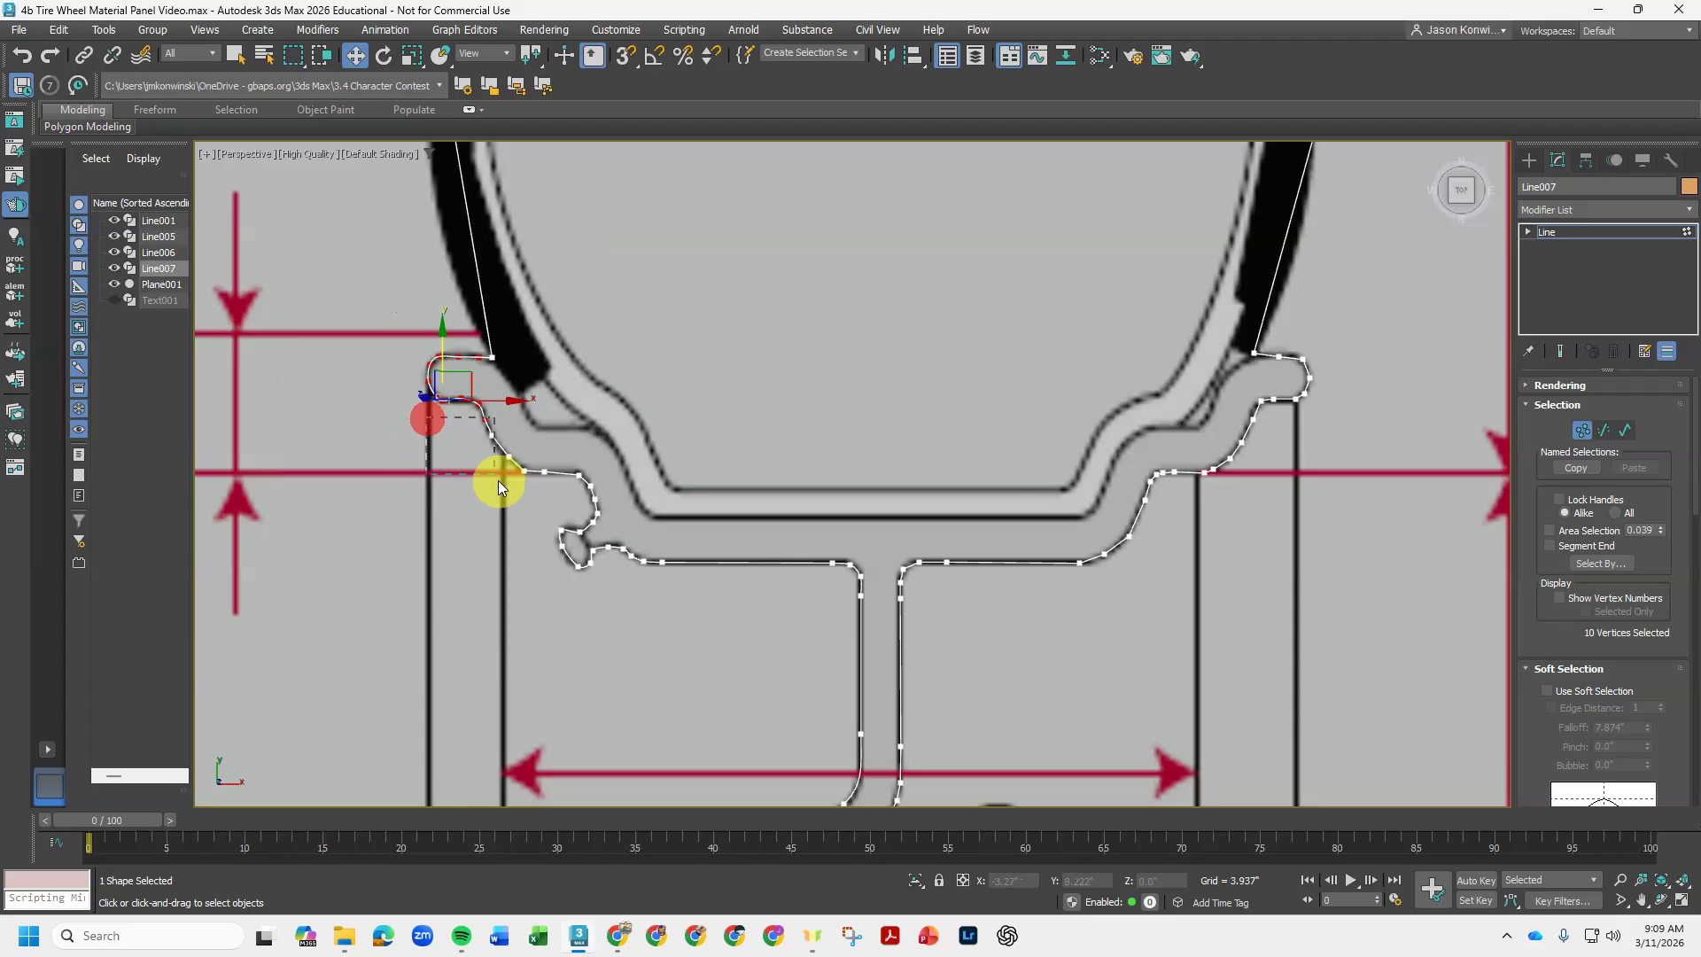
left_click_drag(556, 518, 556, 517)
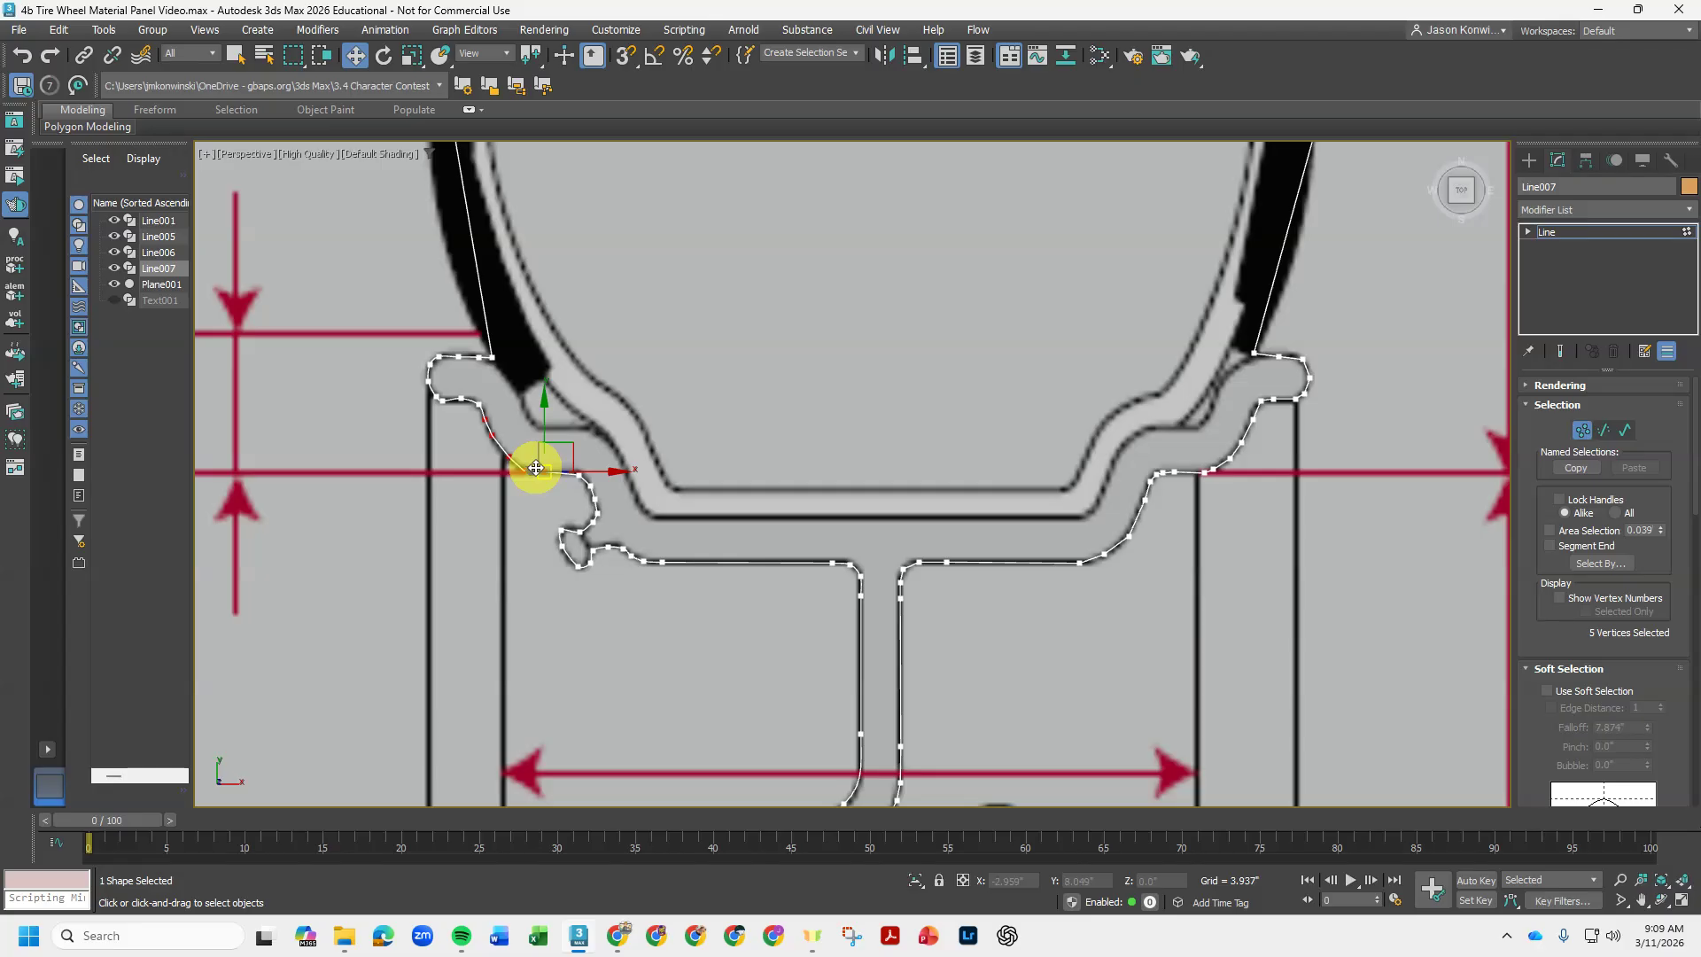
right_click(532, 468)
left_click(514, 366)
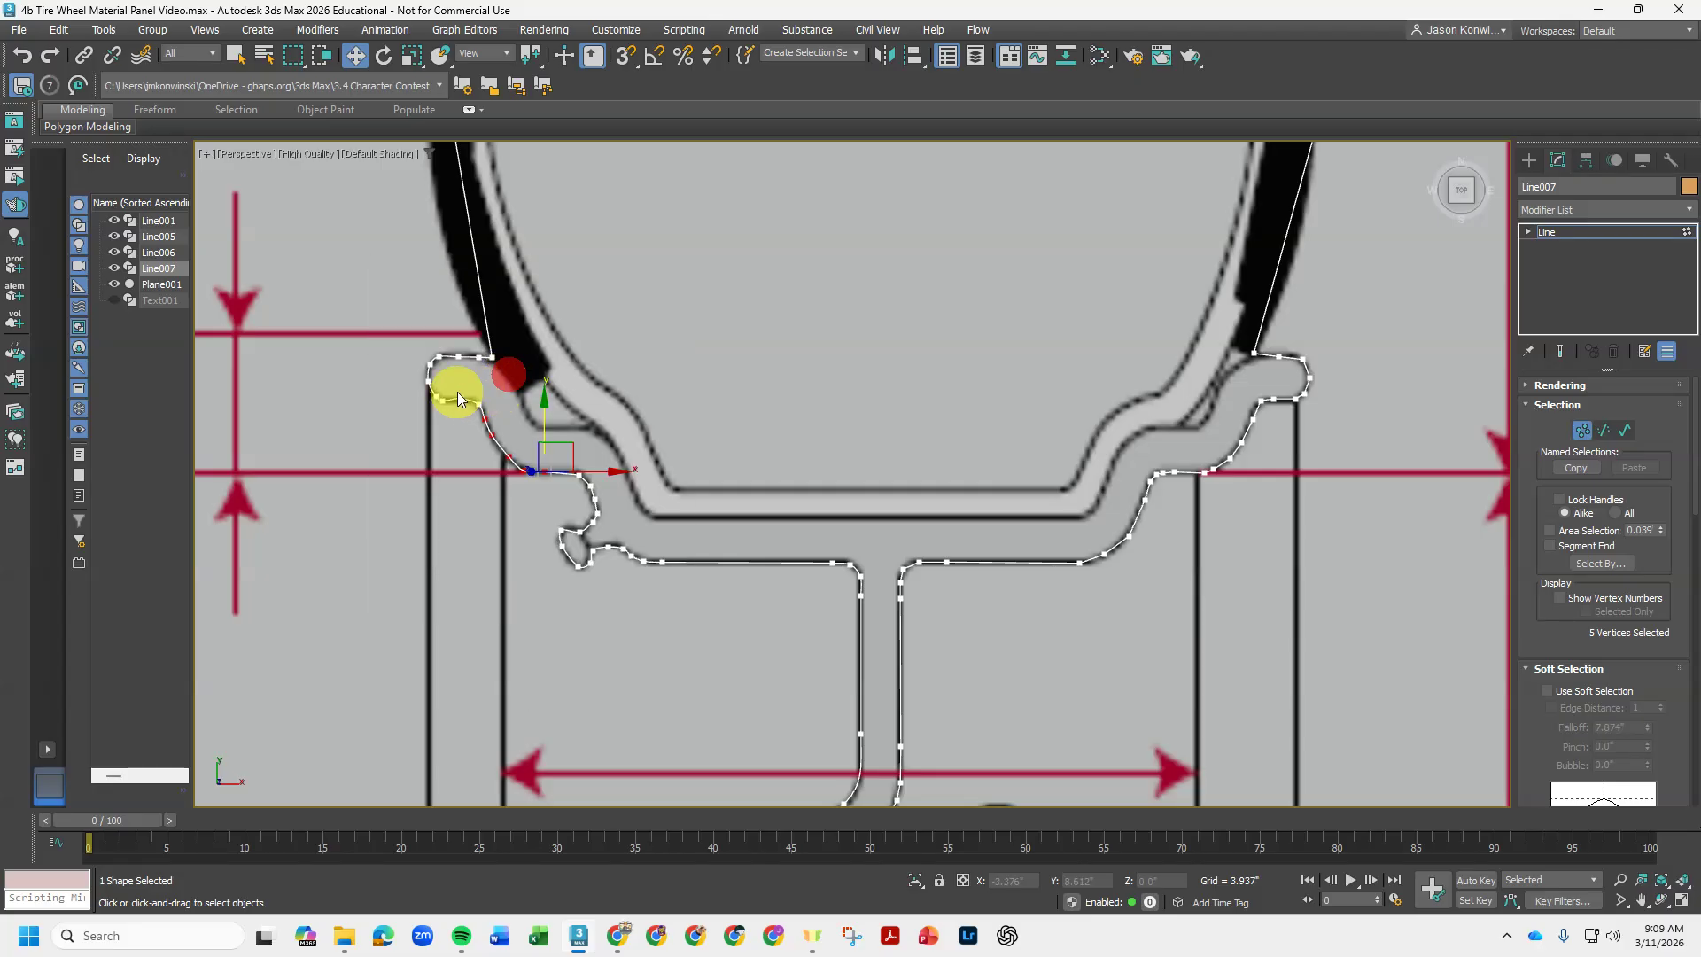
- Make the left tire sidewall vertex Smooth and lower it onto the outline, to about X -3.75", Y 11.27"
middle_click_drag(420, 387, 452, 478)
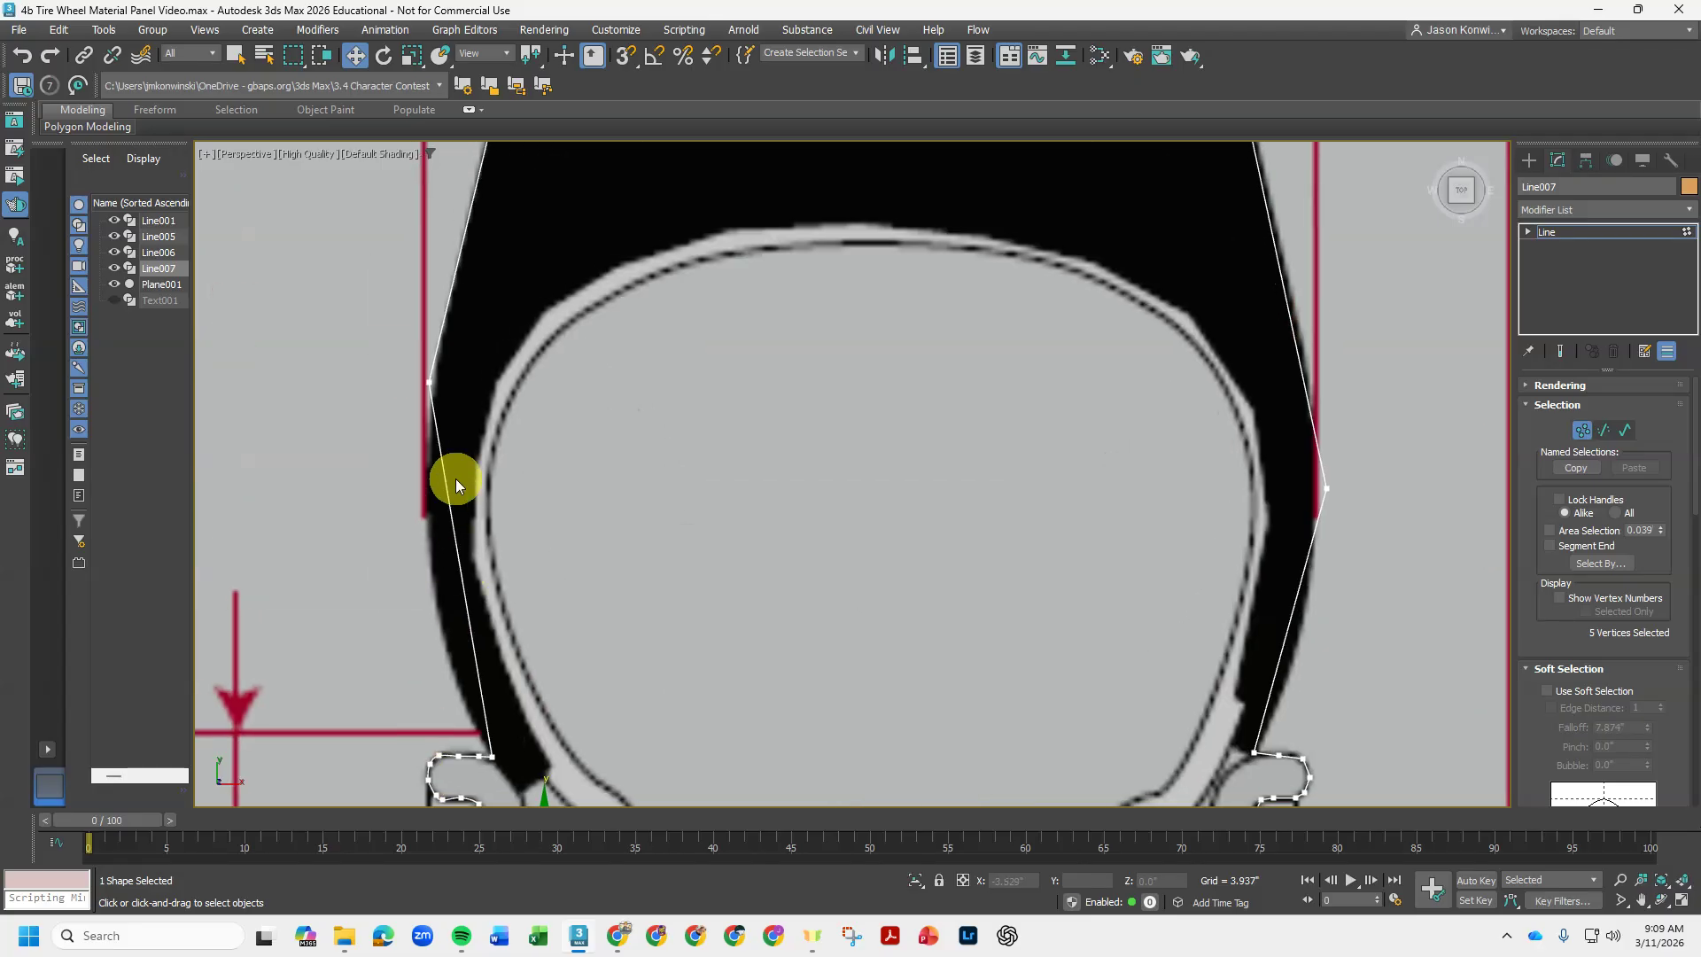
left_click(424, 384)
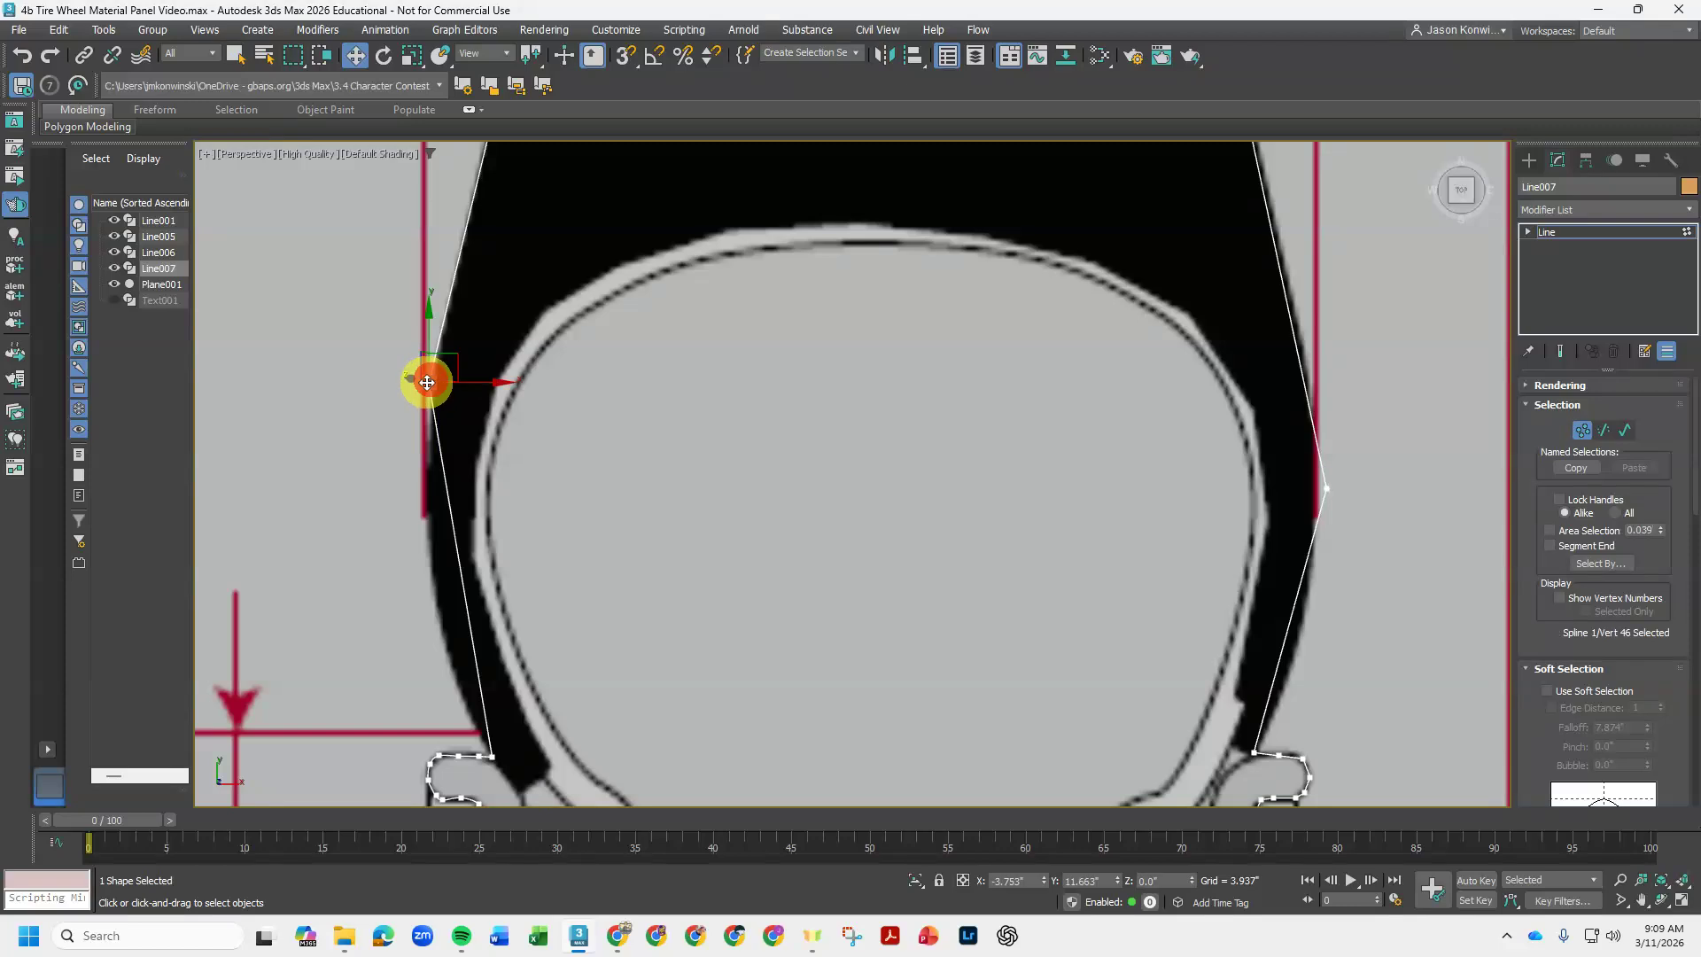
right_click(418, 388)
left_click(401, 290)
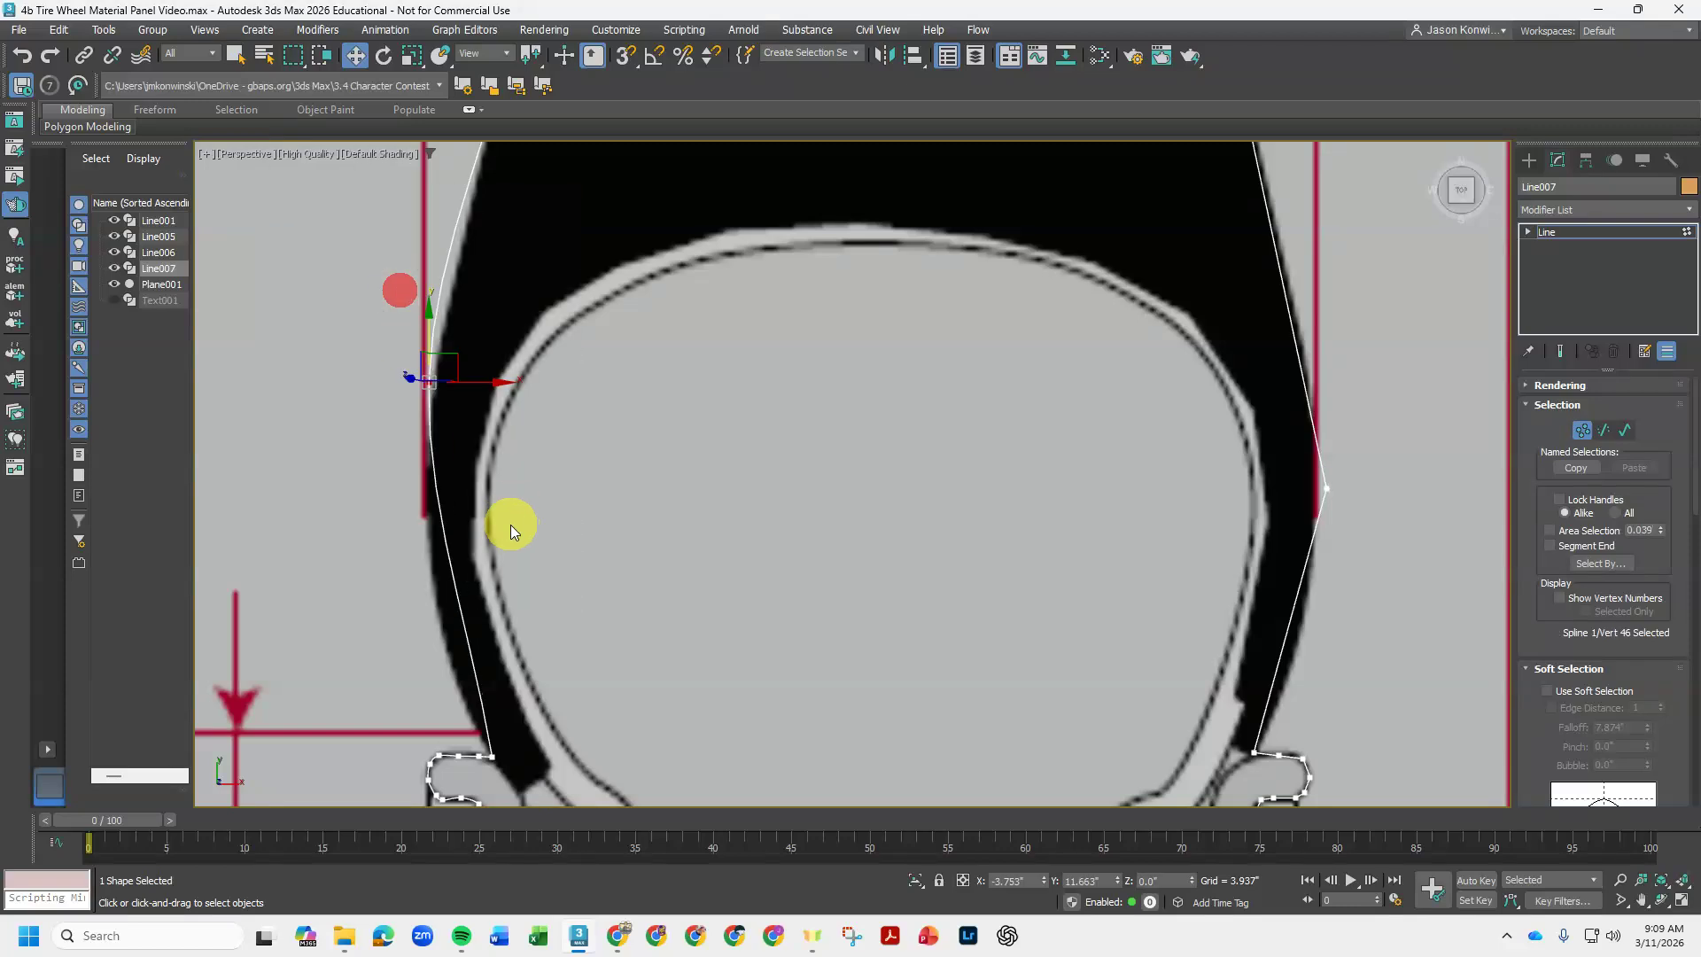
left_click_drag(421, 342, 413, 558)
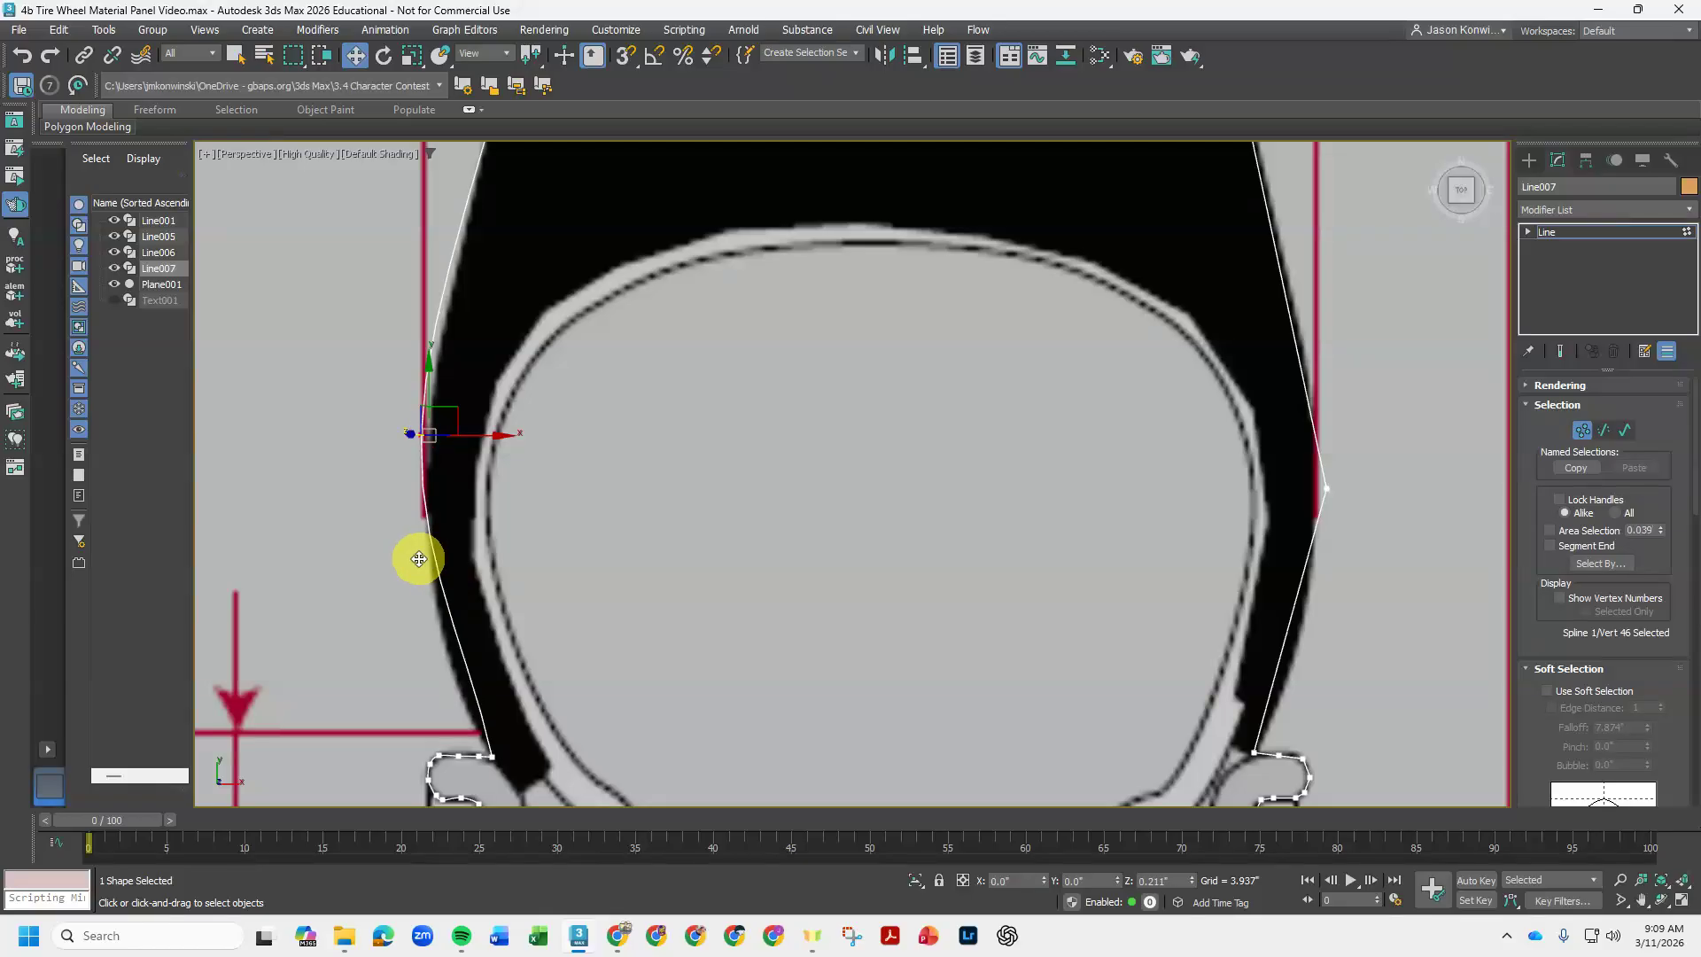
- Make the right tire sidewall vertex Smooth and move it down and inward onto the outline, to about X 2.85", Y 10.61"
middle_click_drag(482, 497, 440, 629)
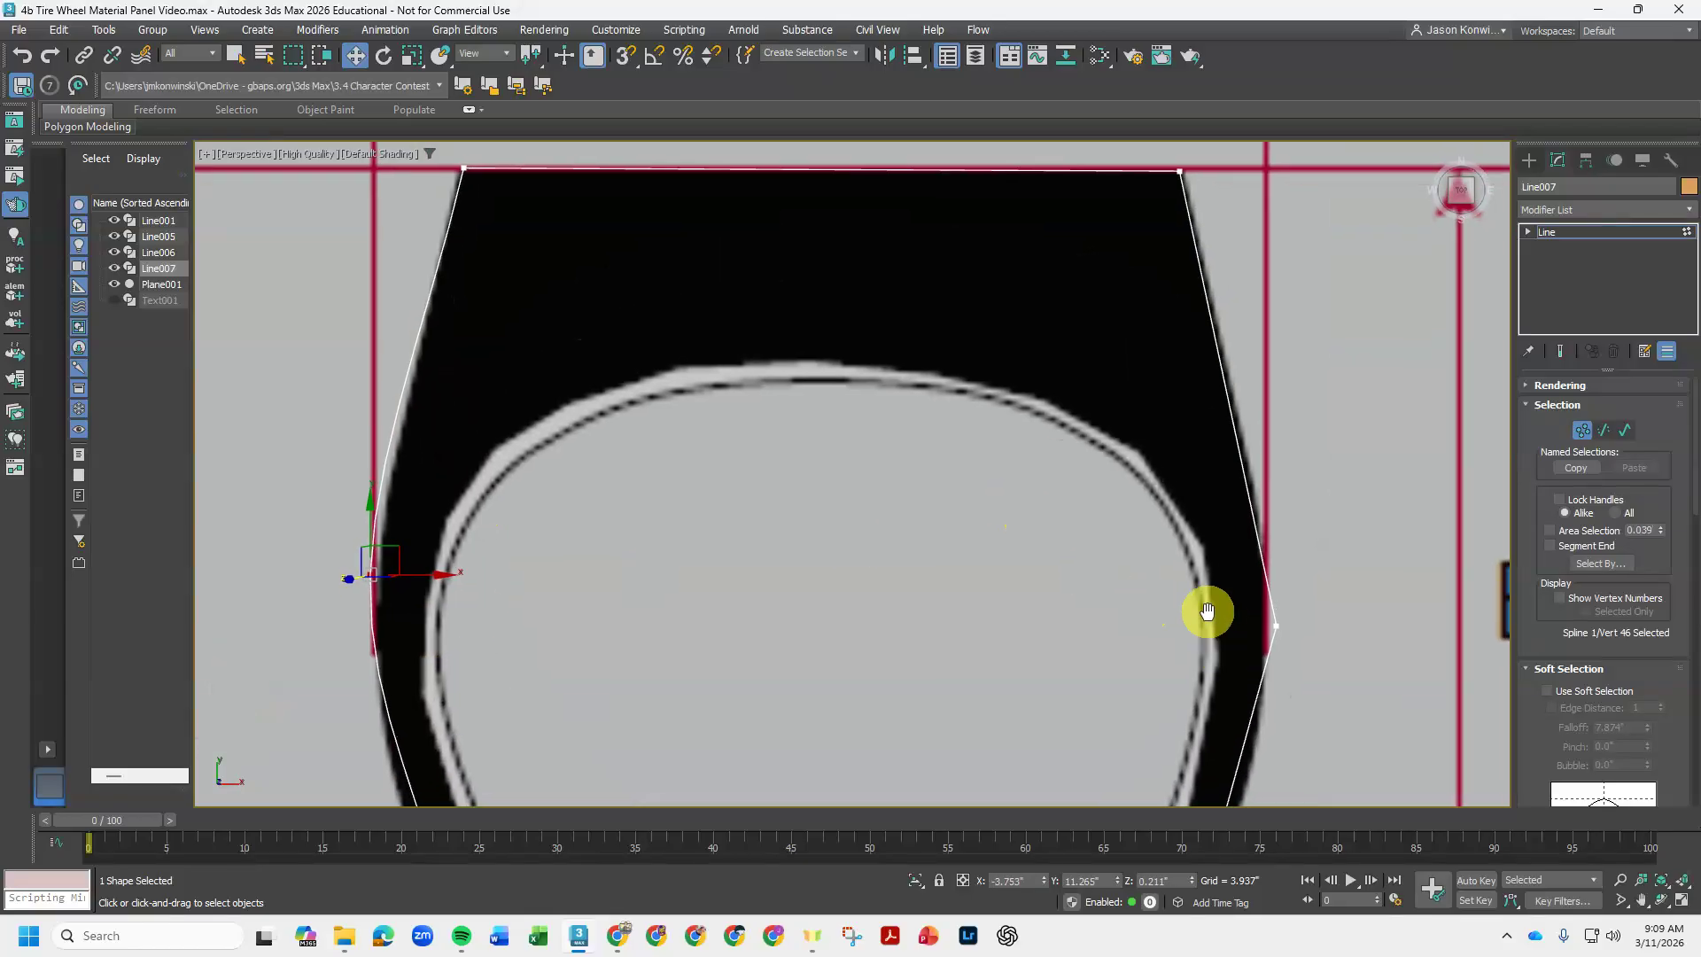
middle_click_drag(1203, 608, 1111, 151)
left_click(1080, 247)
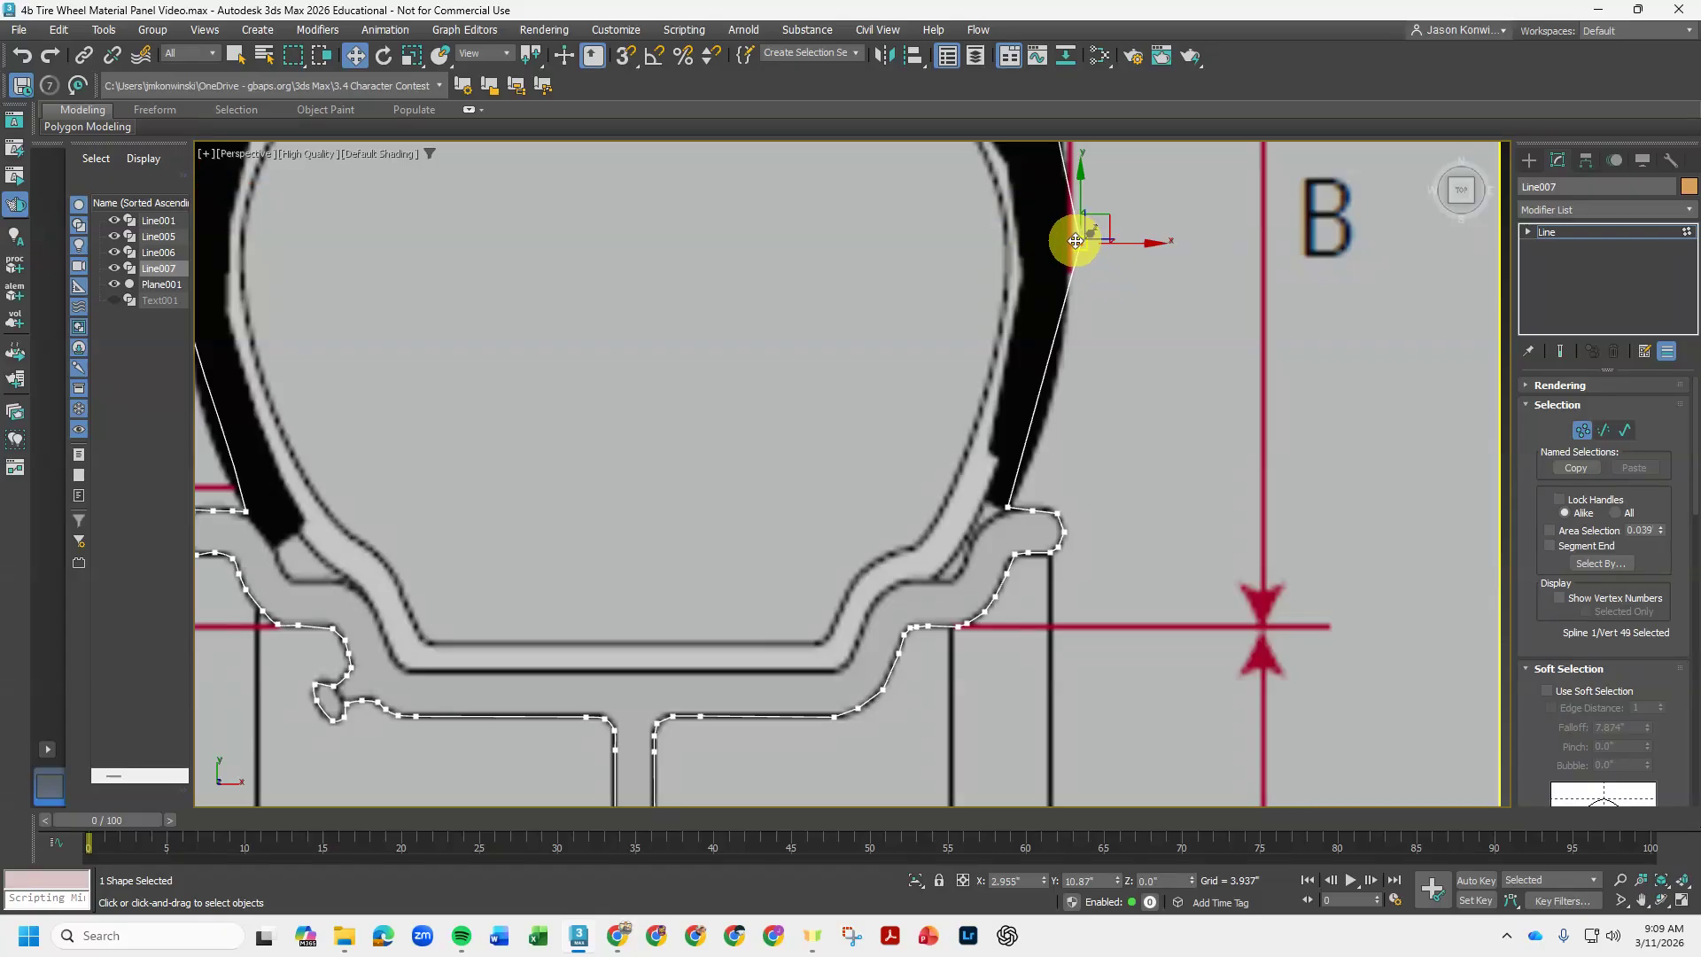
right_click(1072, 235)
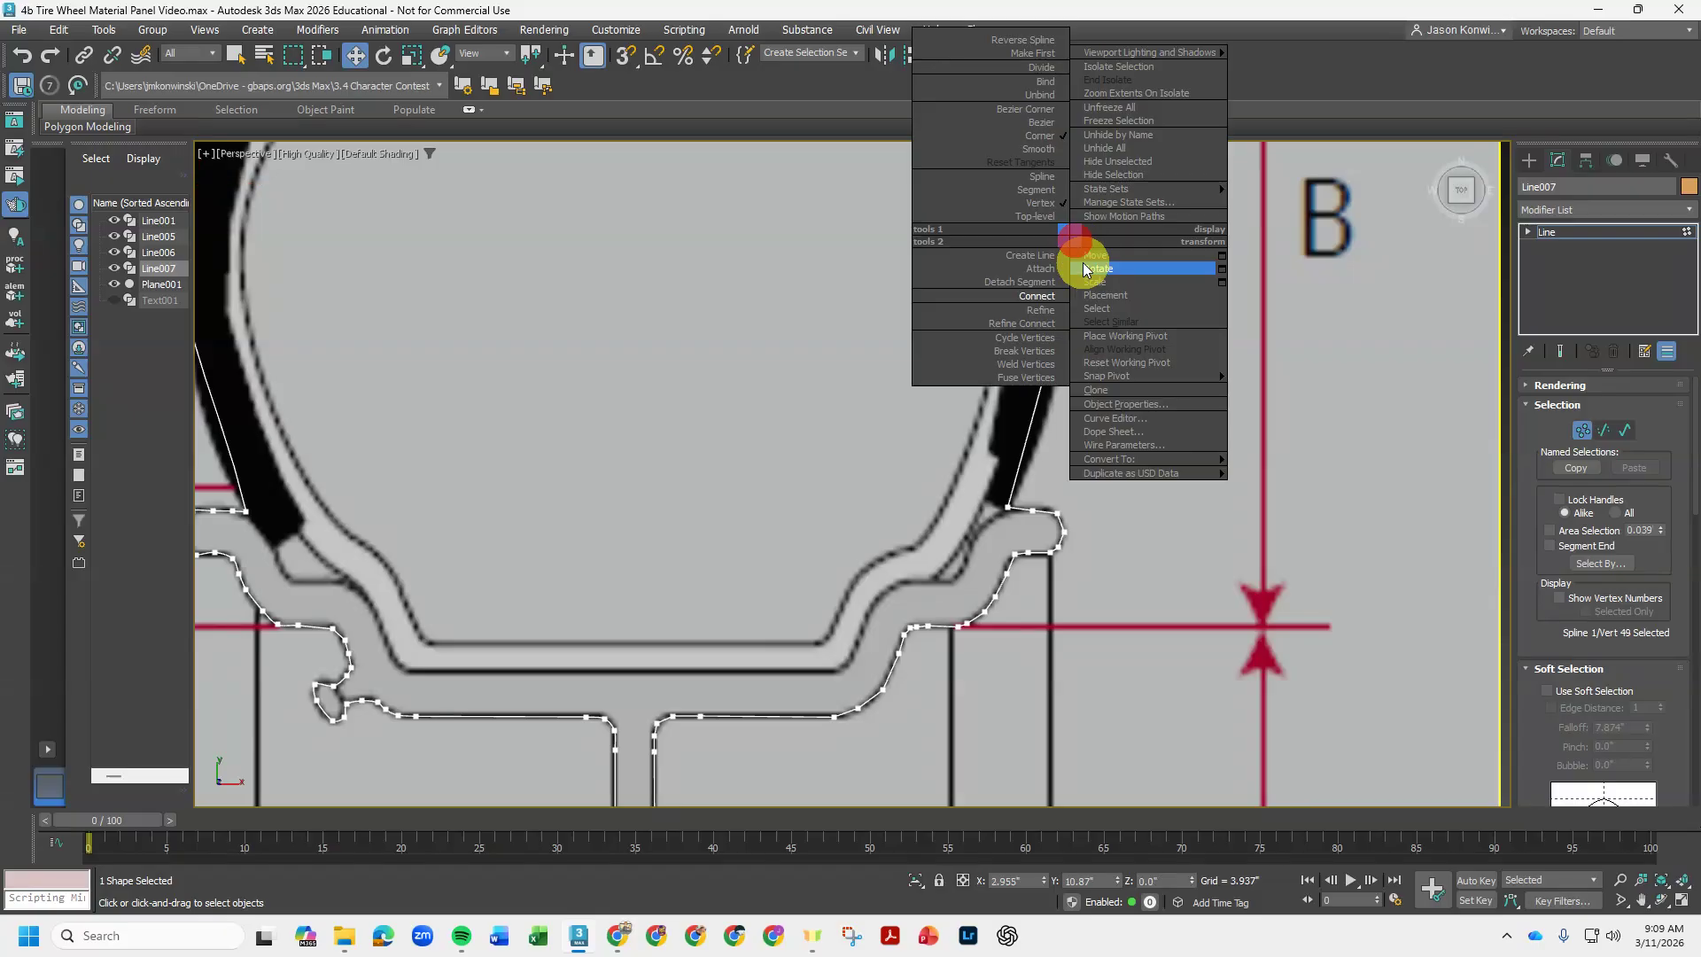
left_click(1037, 149)
left_click_drag(1083, 204, 1118, 280)
- Switch to segment editing and select the short segment closing the profile on the horizontal dashed centerline
scroll(1105, 513, "down", 4)
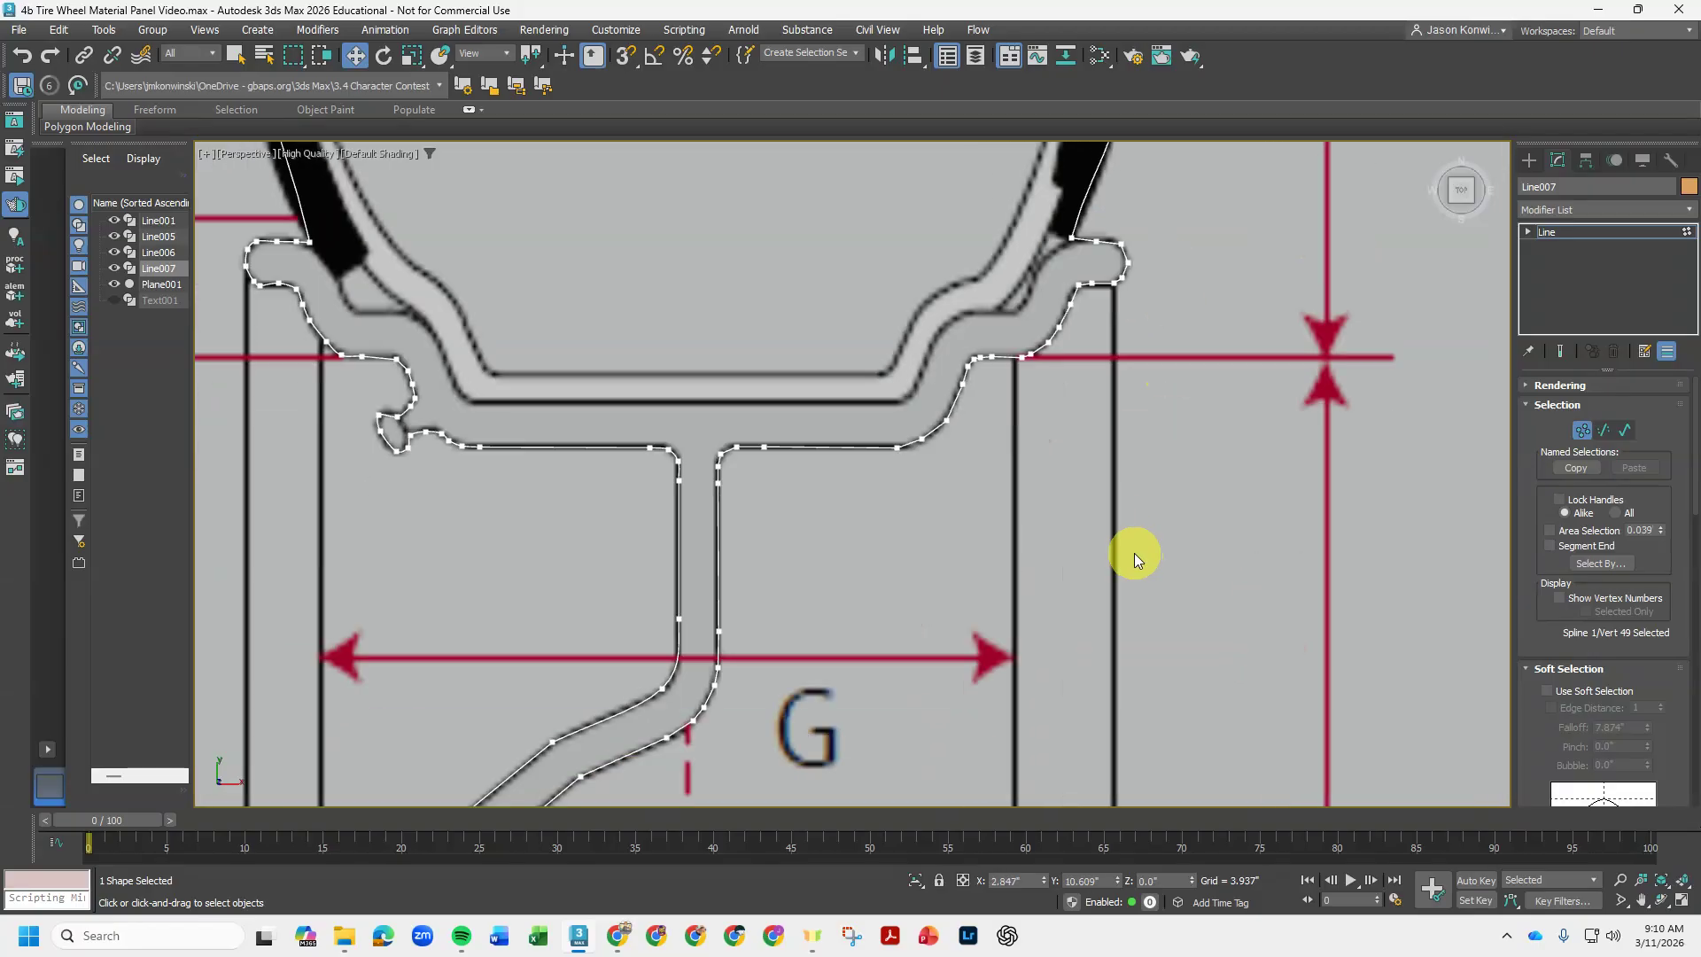
middle_click_drag(1000, 777, 952, 679)
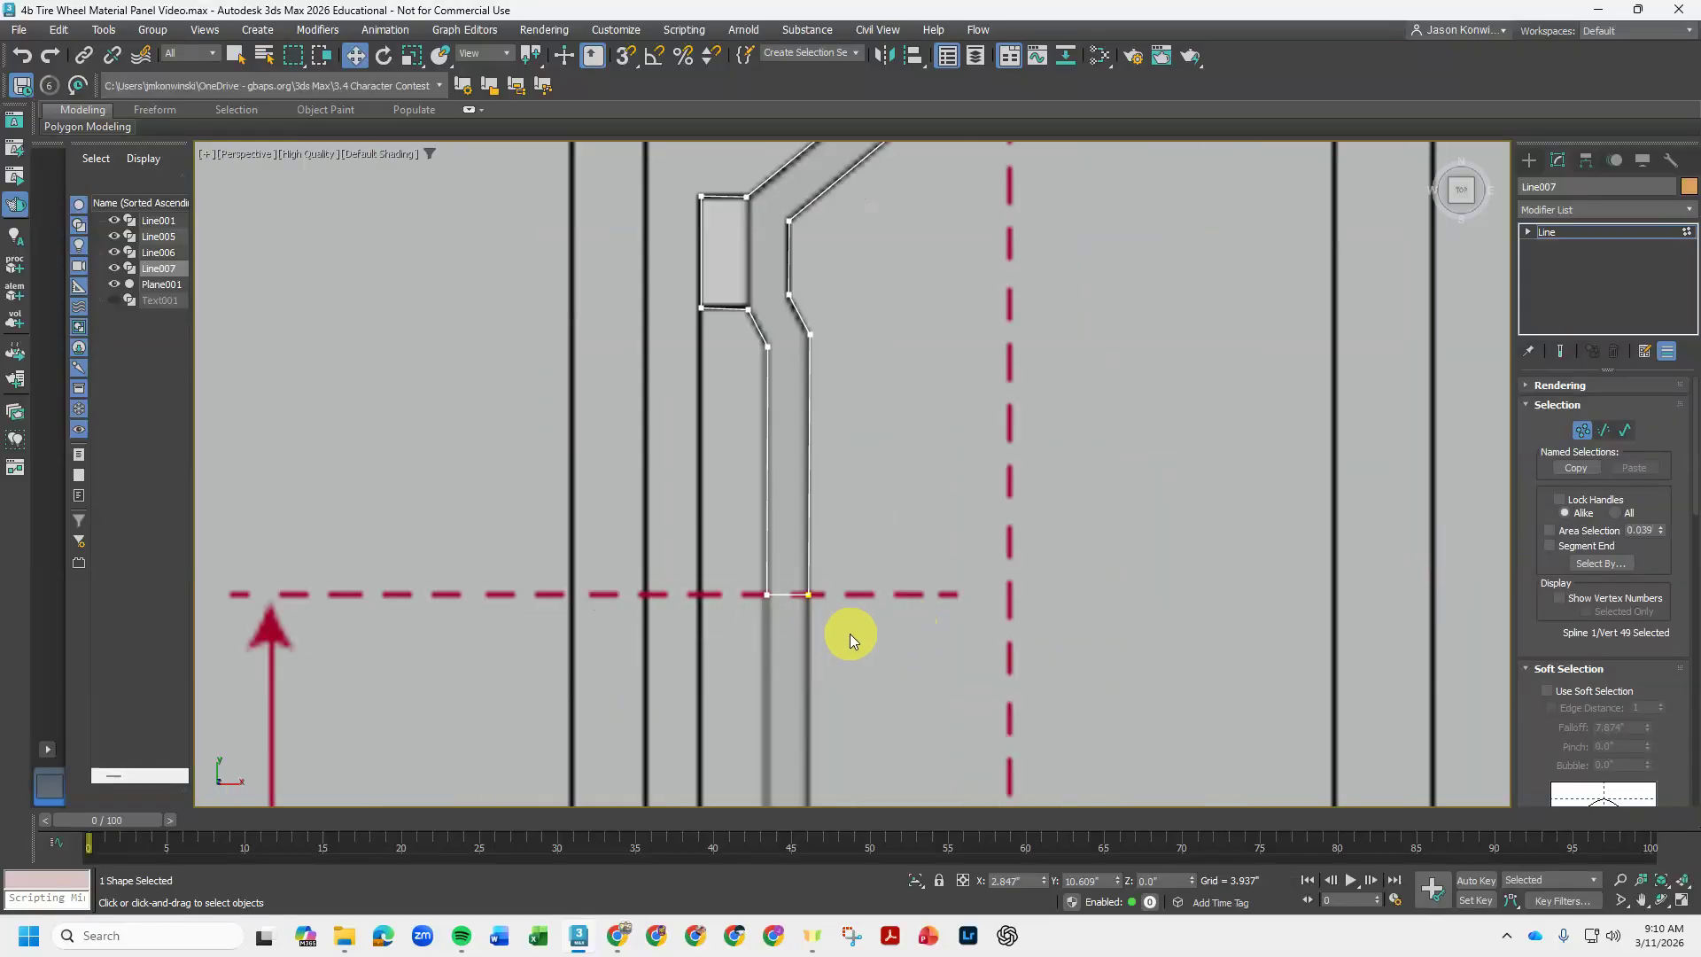
left_click(1607, 429)
left_click(788, 595)
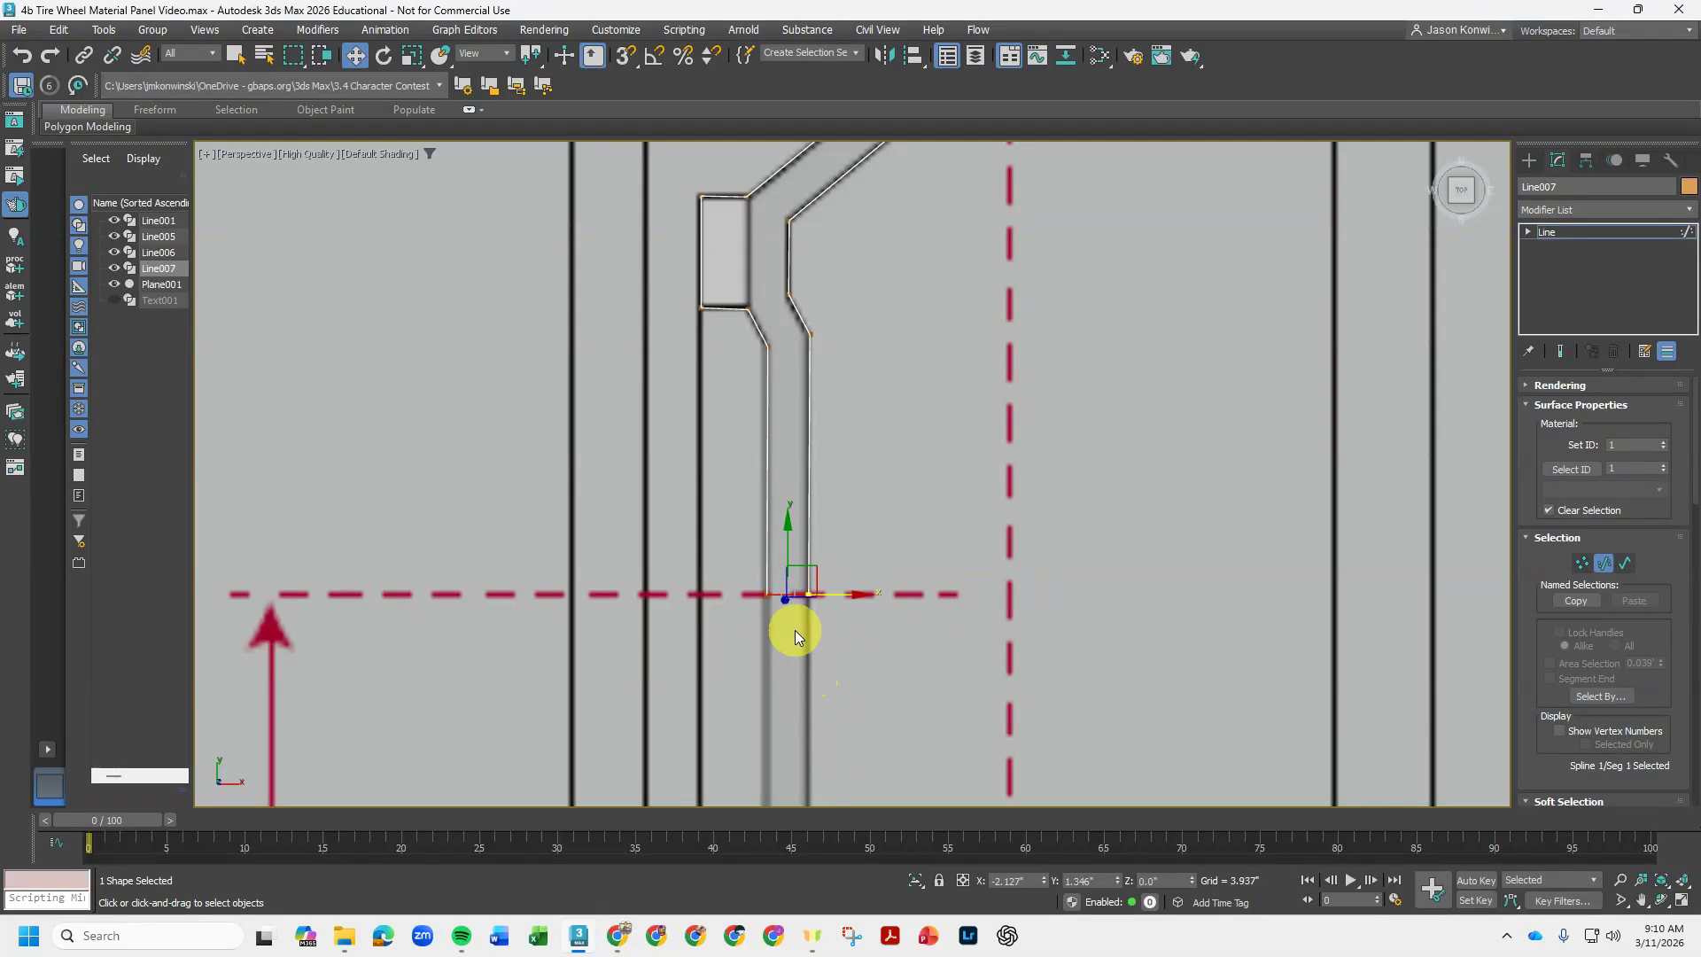
middle_click_drag(968, 652, 1067, 535, "alt")
middle_click_drag(779, 627, 978, 444)
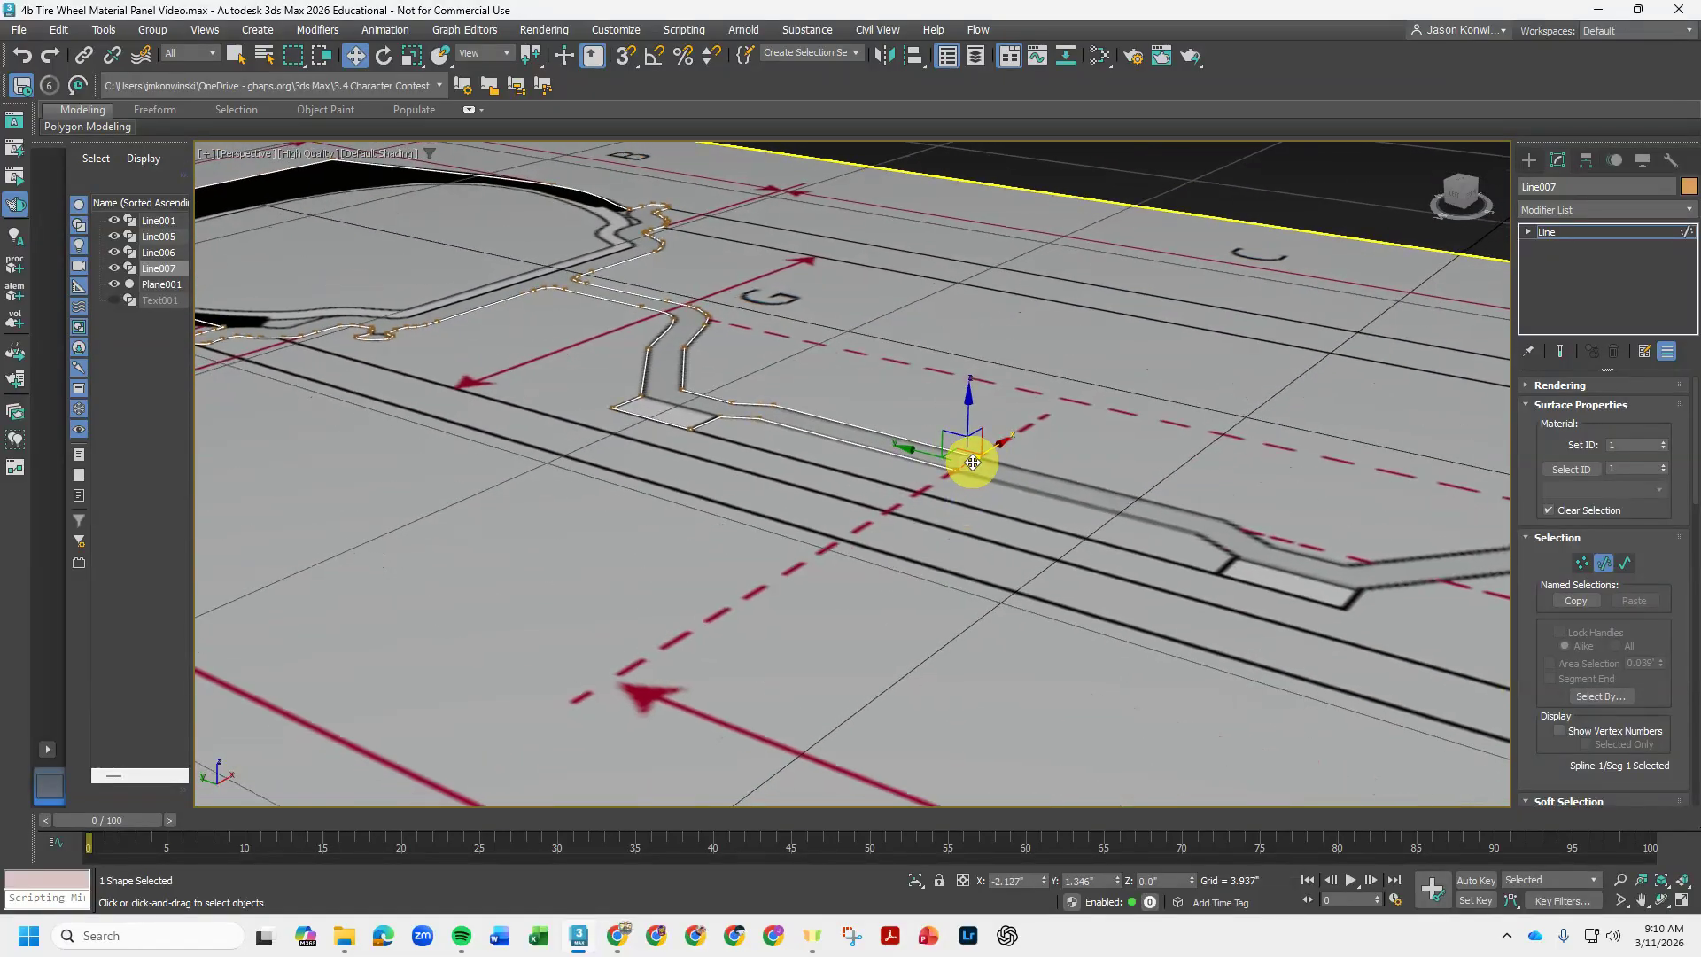
left_click(1555, 211)
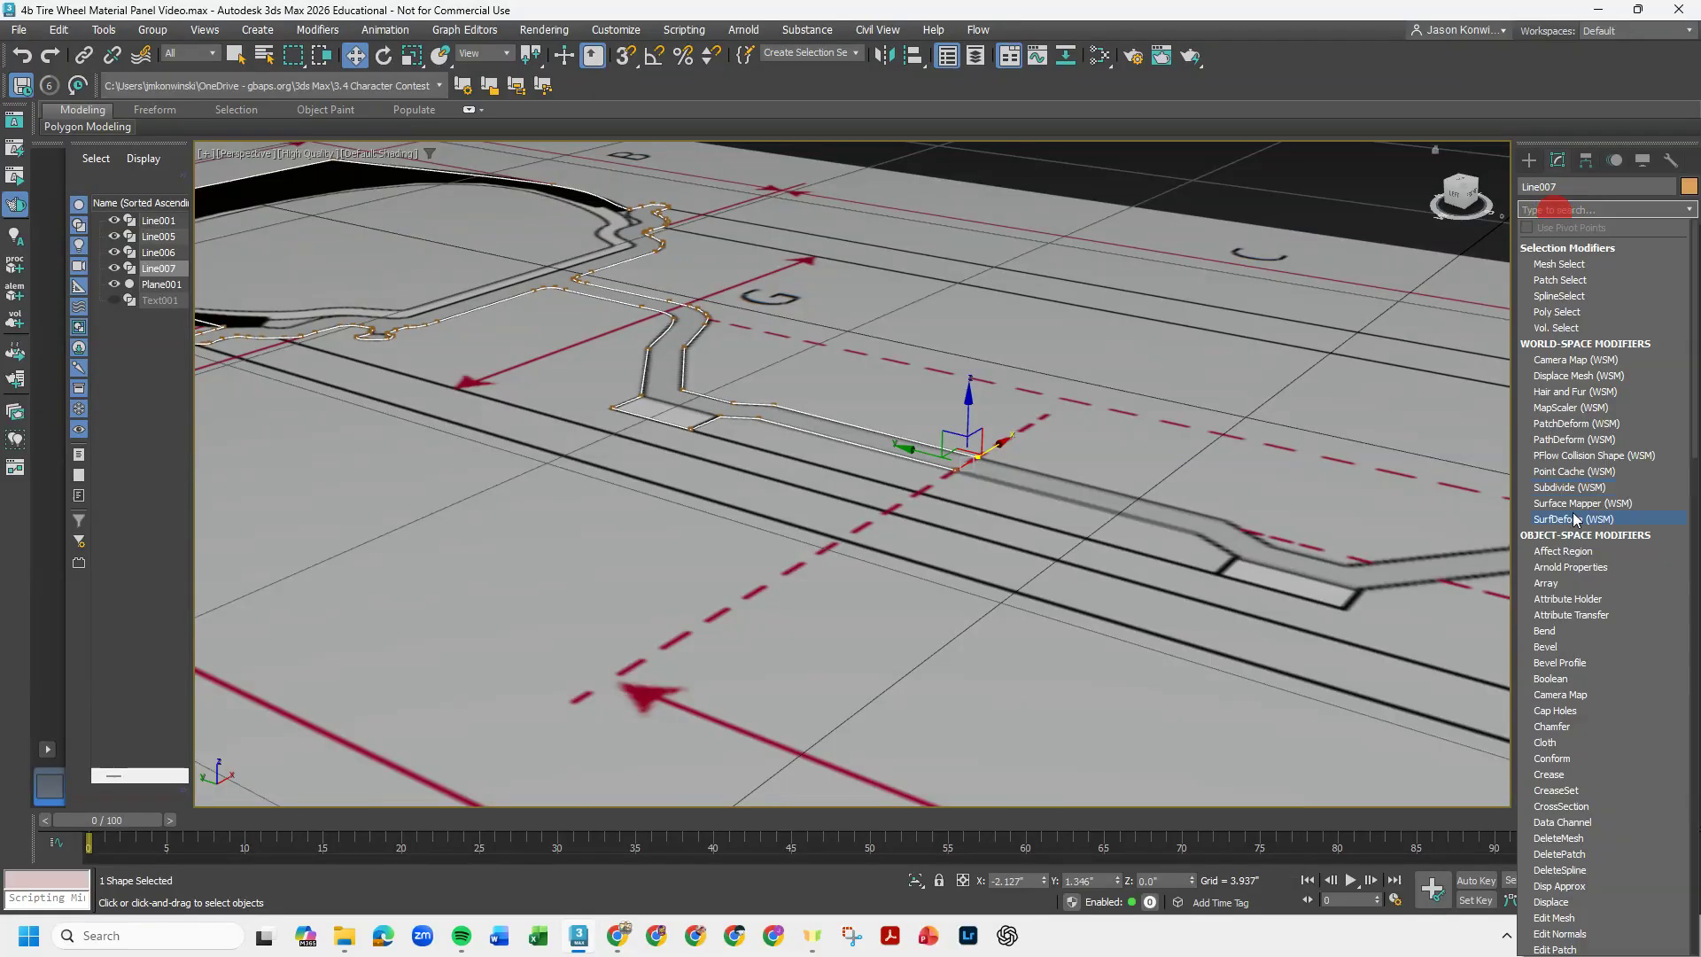
scroll(1586, 532, "down", 10)
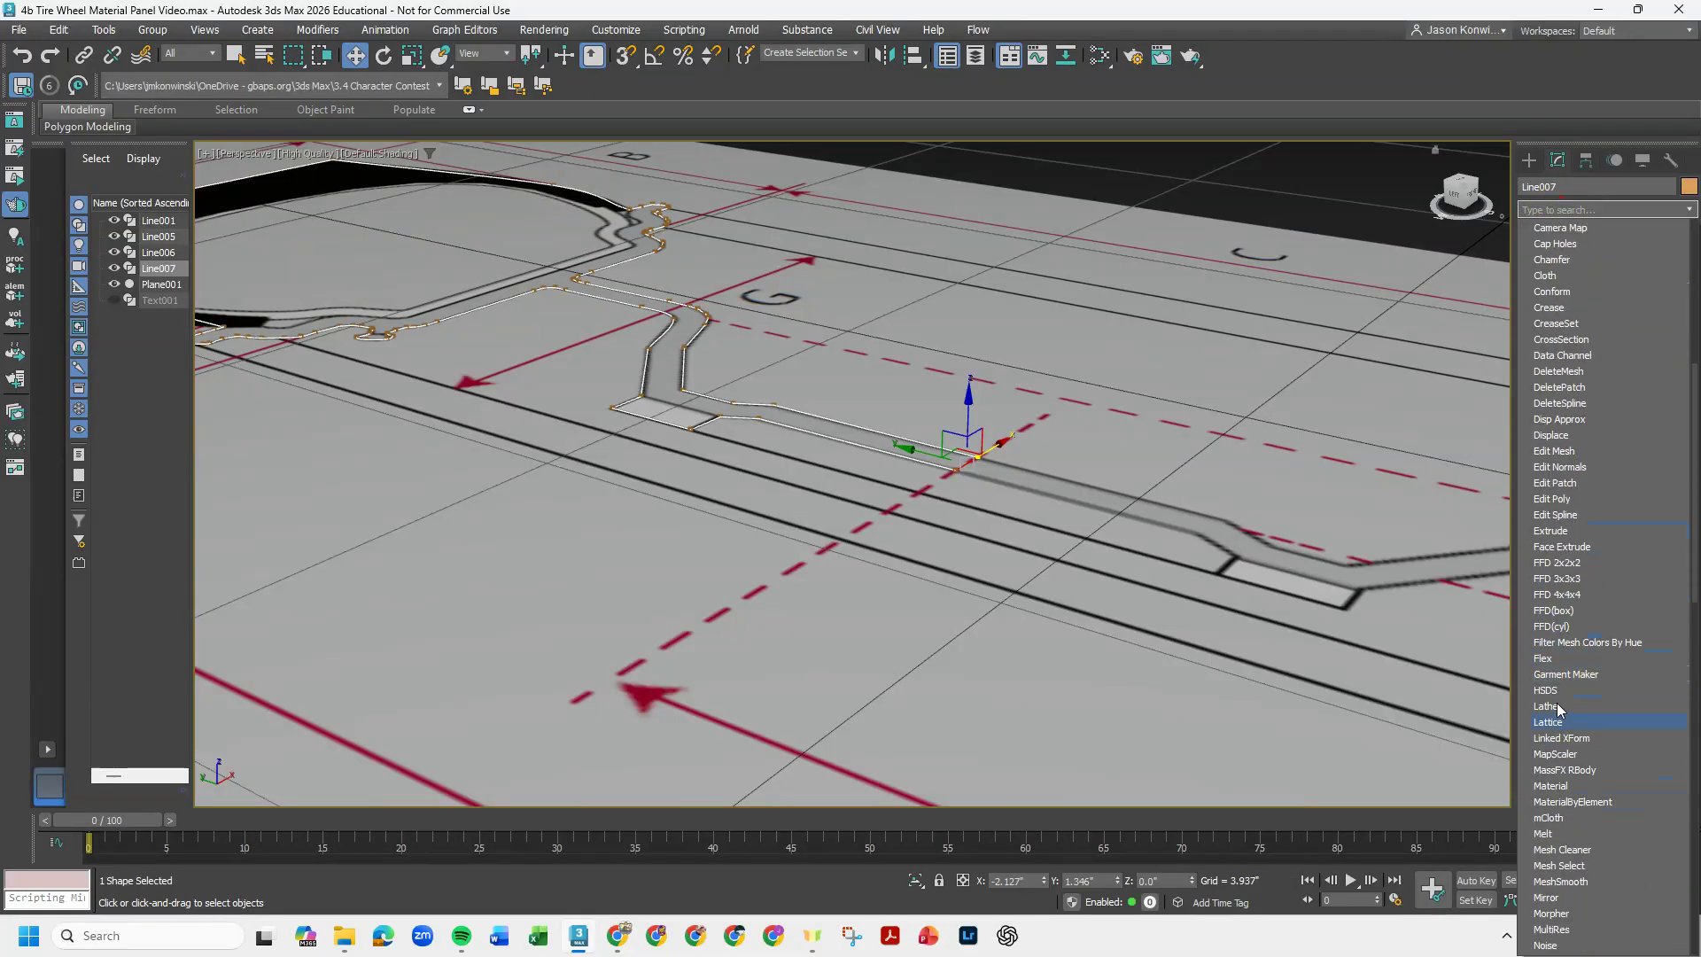
left_click(1546, 690)
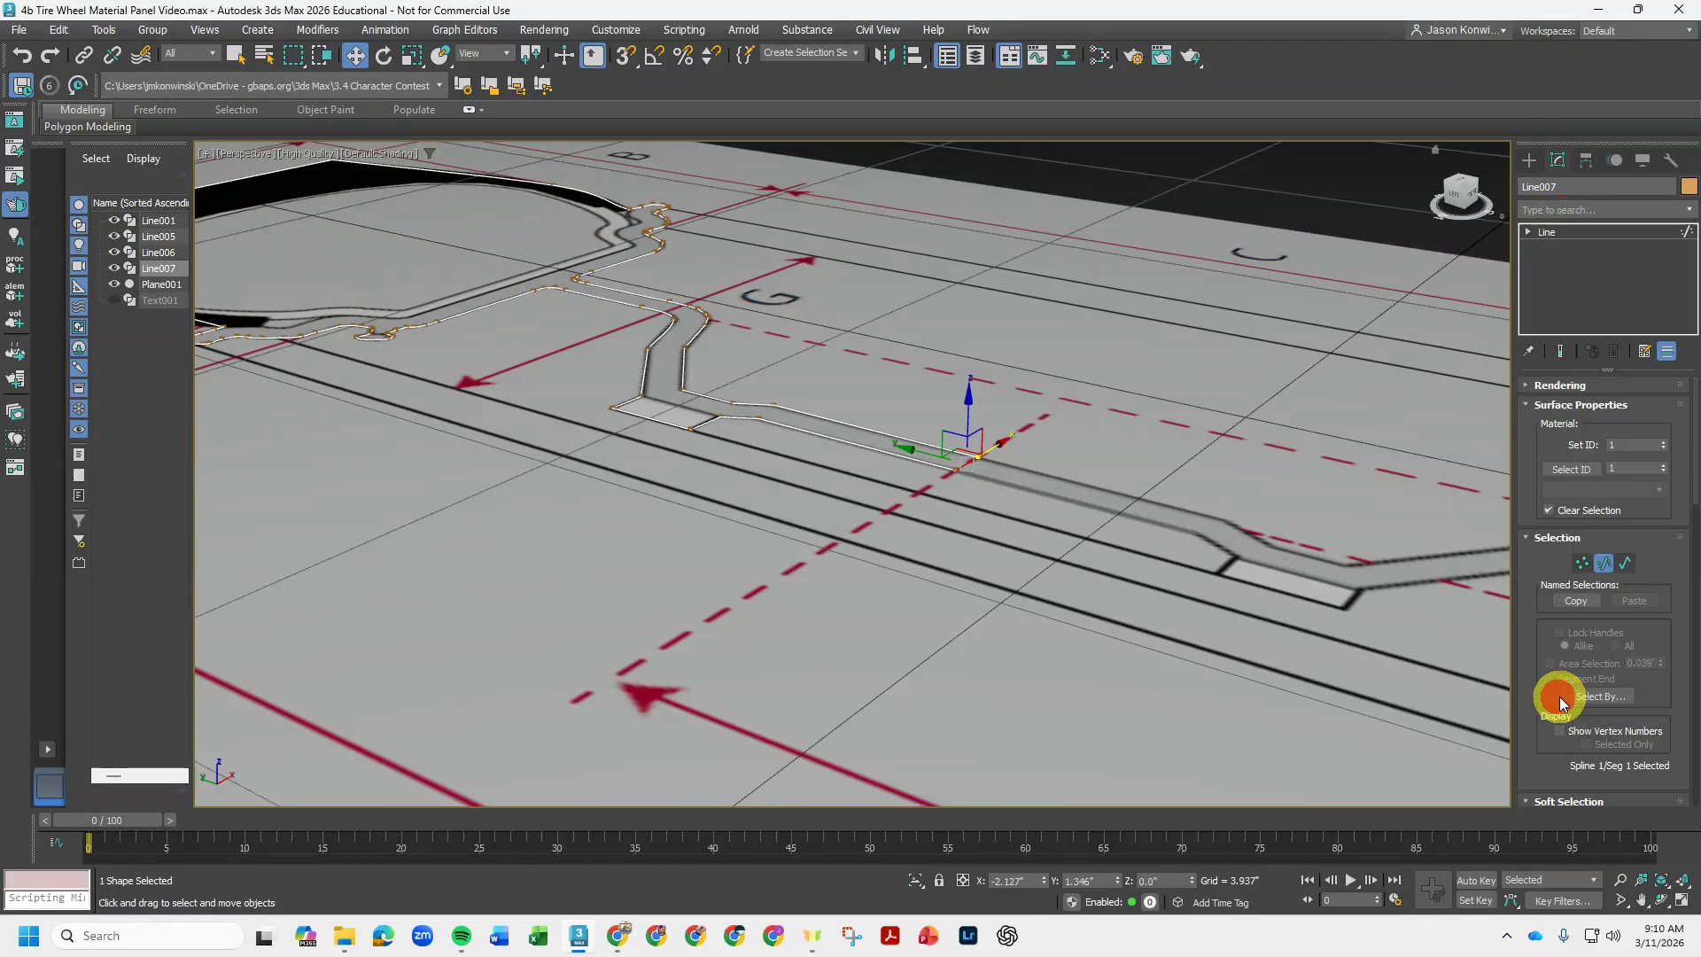
left_click(1616, 352)
- Apply a Lathe modifier to the profile spline and set its direction to X
left_click(1577, 209)
scroll(1577, 494, "down", 5)
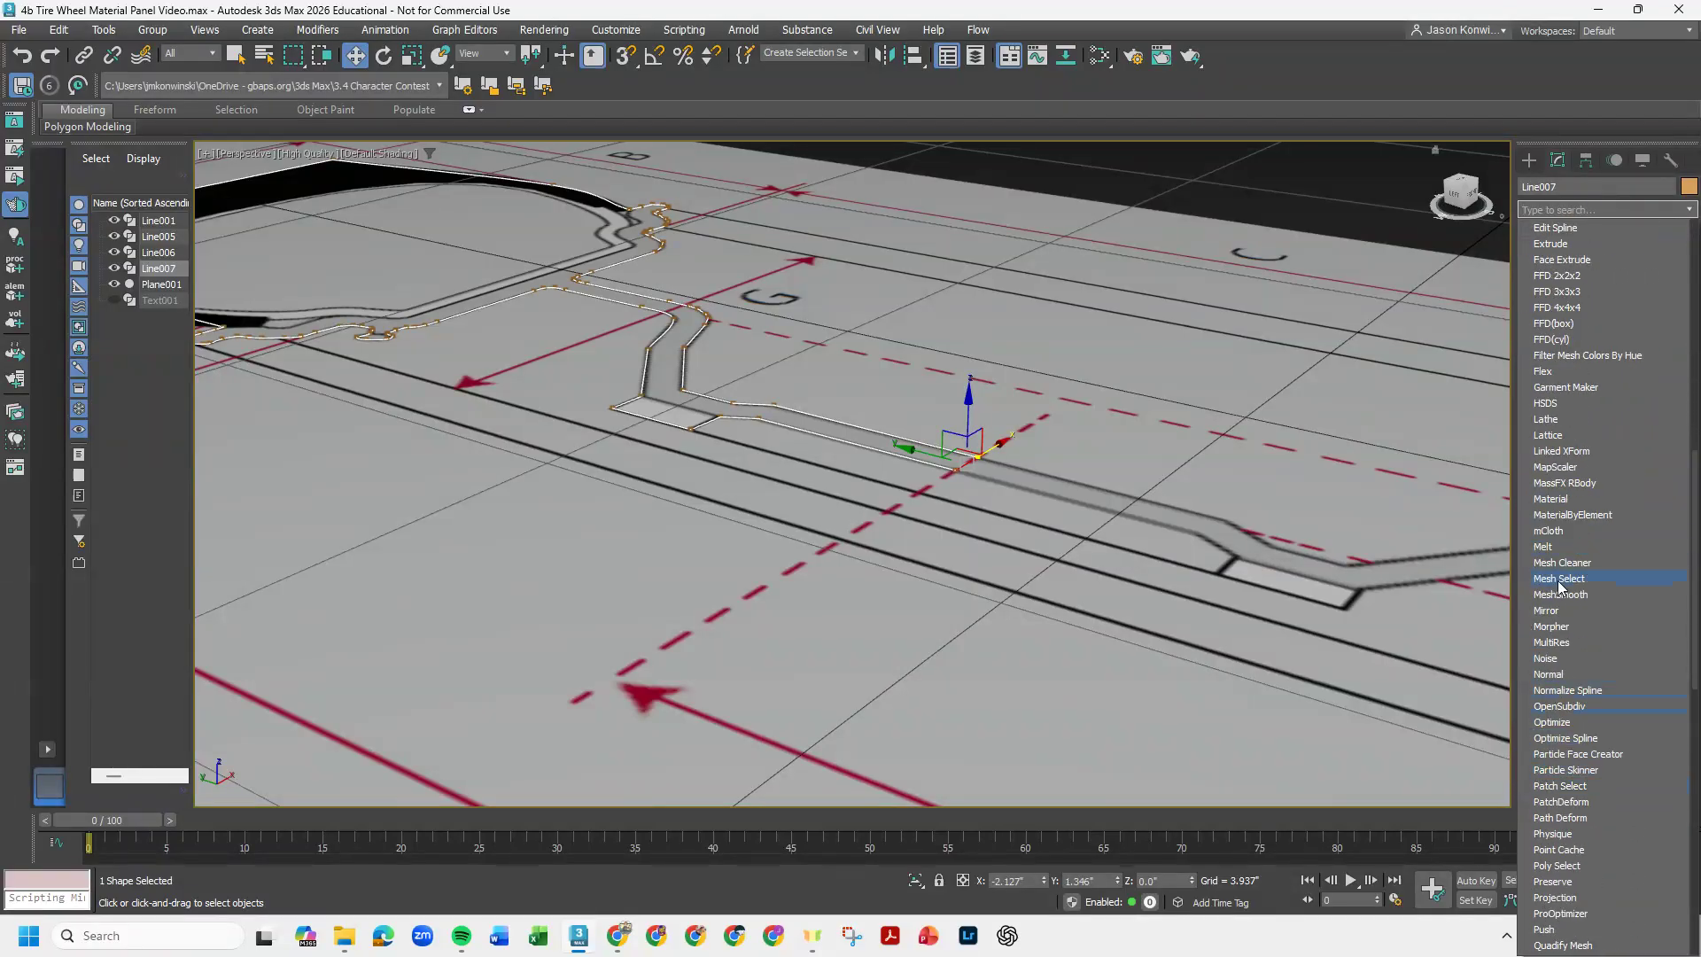
left_click(1547, 419)
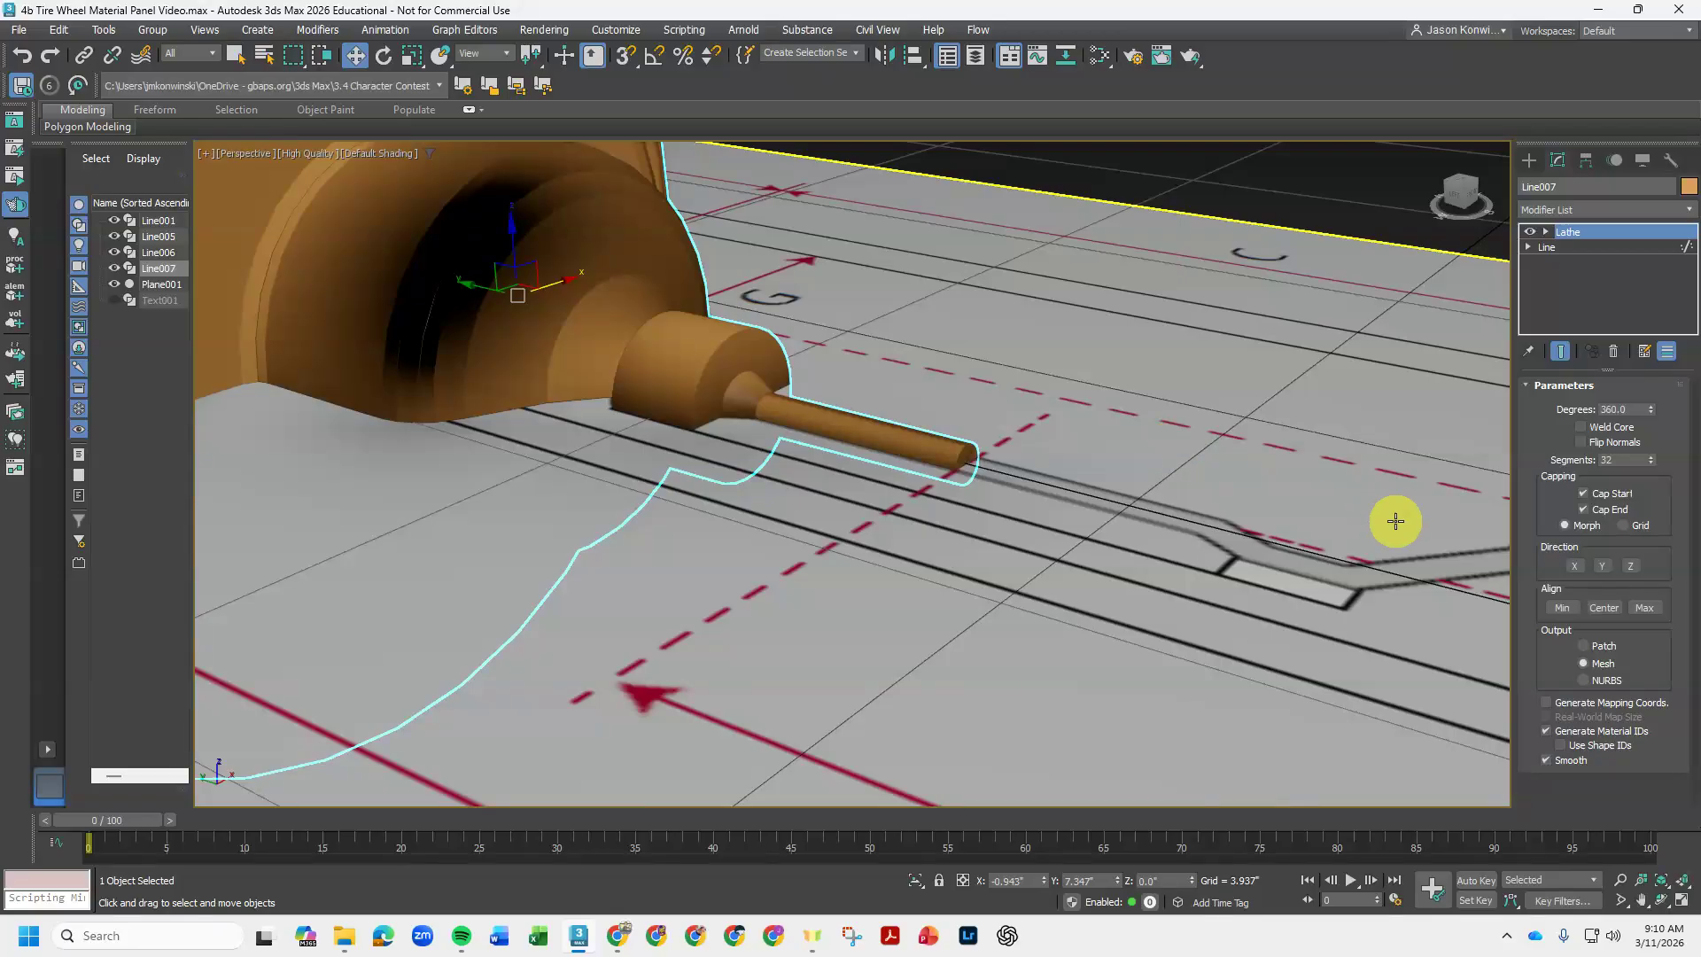
left_click(1575, 565)
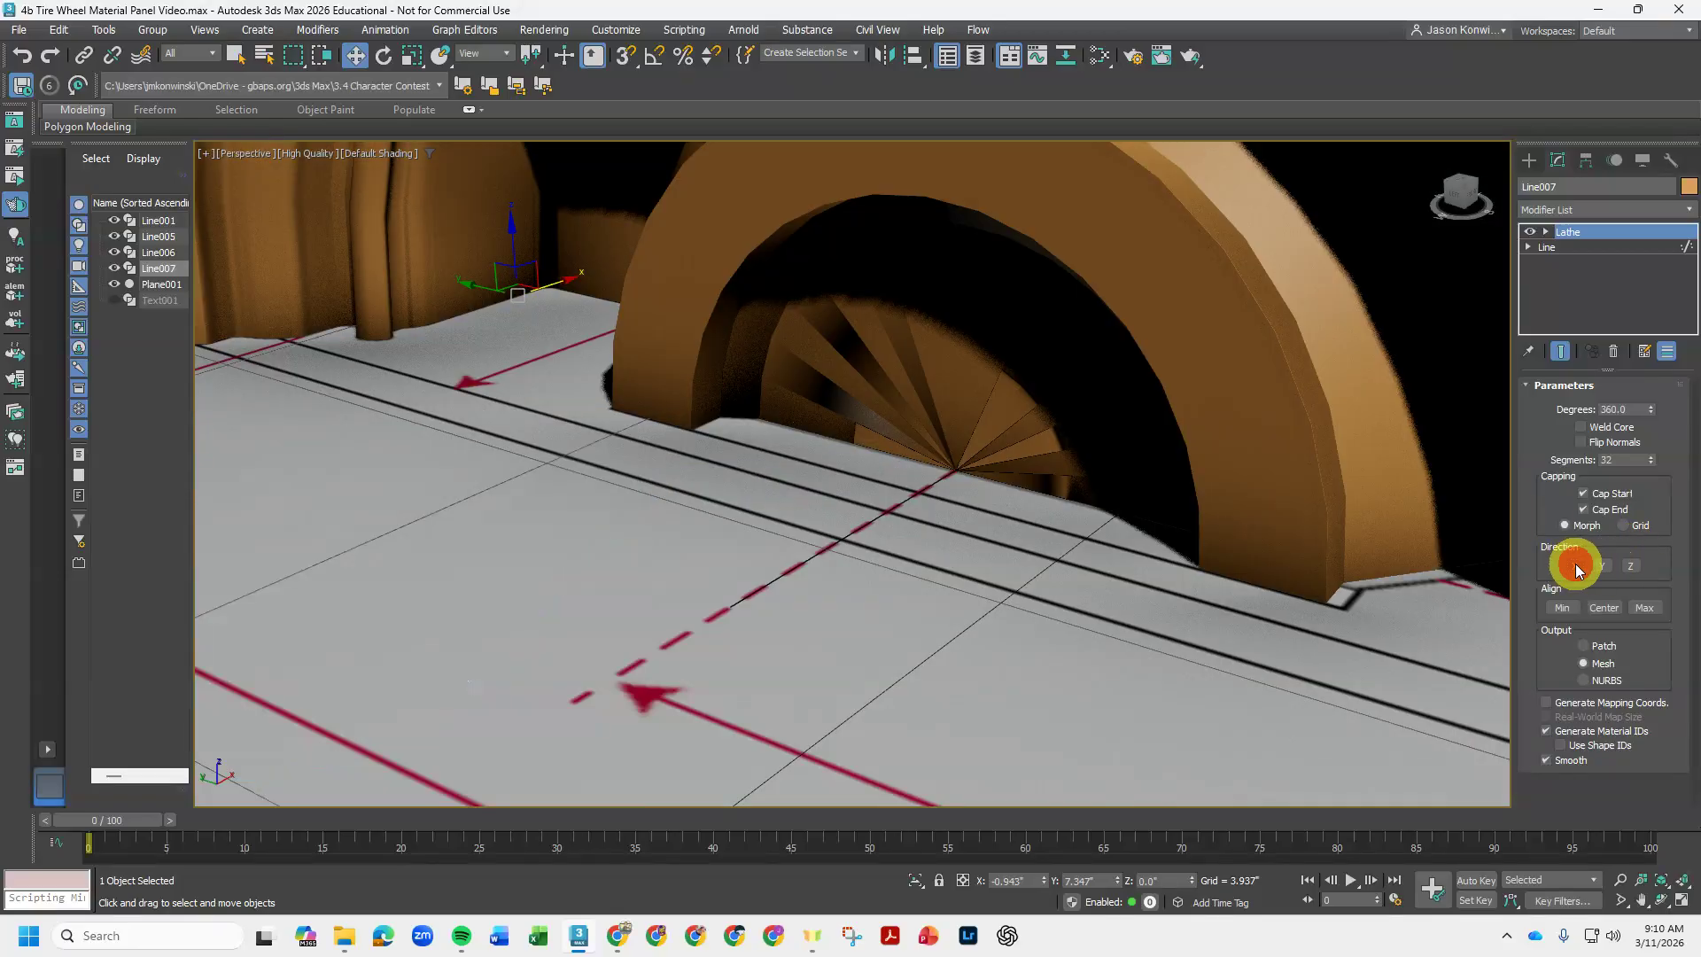
- Try the Lathe with 16 segments
middle_click_drag(980, 562, 928, 520, "alt")
scroll(989, 570, "down", 3)
scroll(1007, 597, "down", 1)
scroll(927, 520, "up", 1)
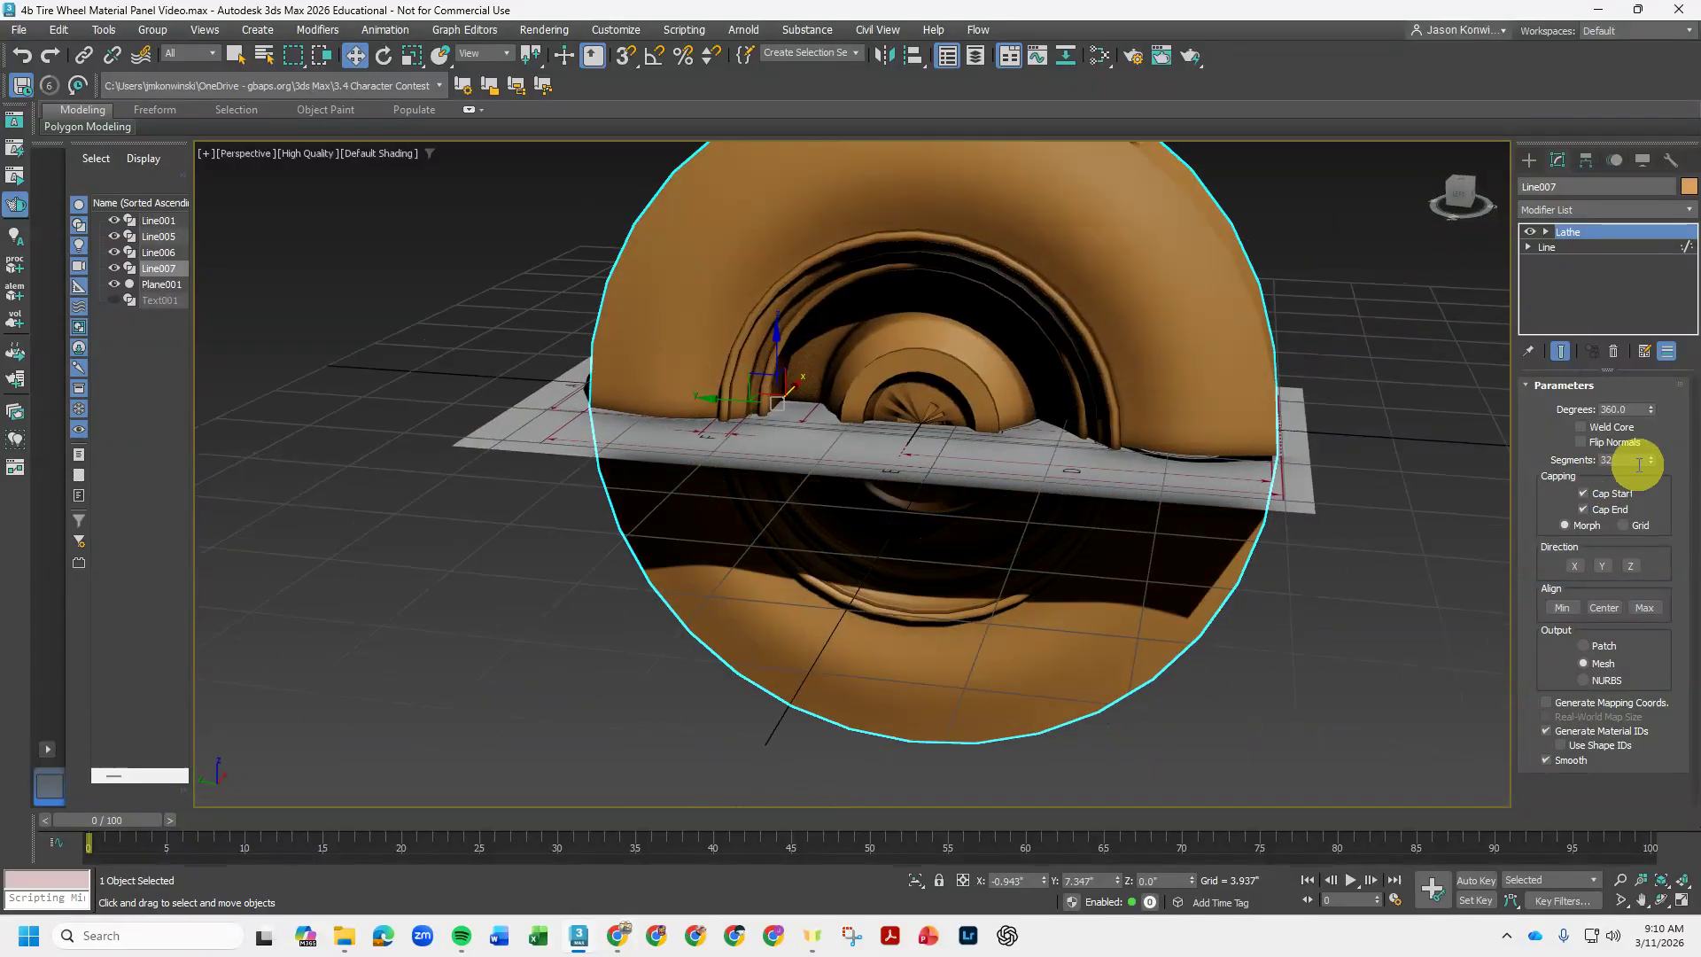
left_click_drag(1626, 459, 1559, 458)
type("16")
key("Return")
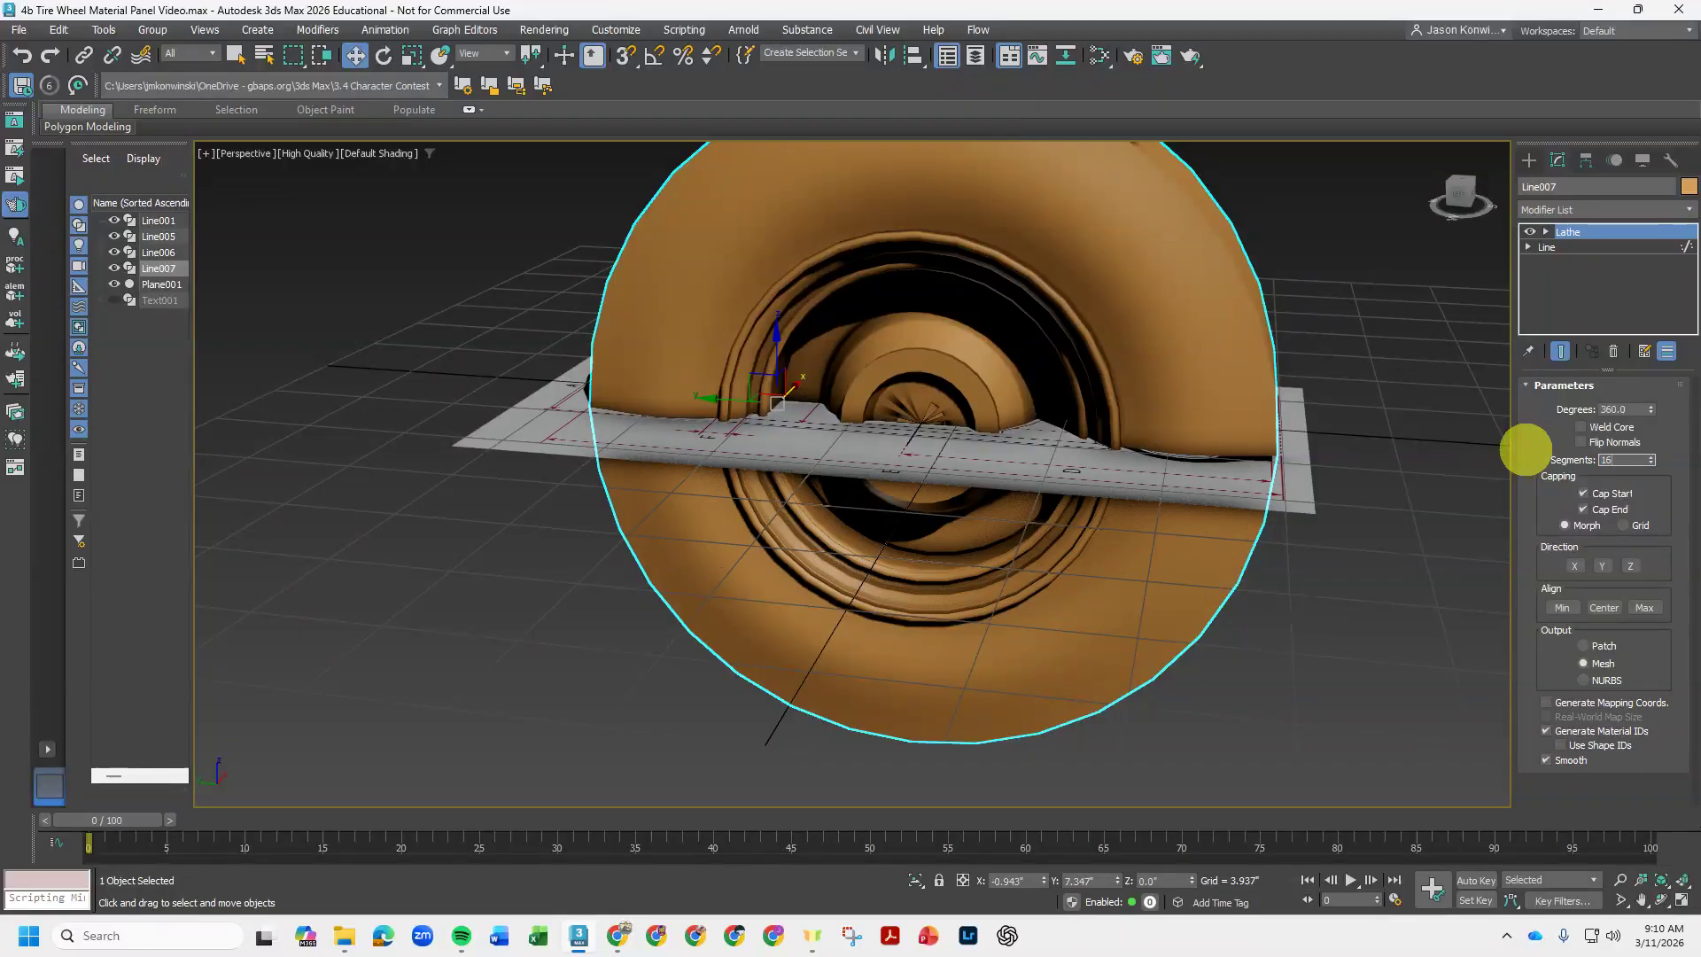
- Examine the coarser wheel and return the Lathe to 32 segments
mouse_move(1241, 482)
middle_mouse_down("alt")
mouse_move(1181, 505)
mouse_move(1246, 508)
middle_mouse_up("alt")
left_click_drag(1617, 459, 1549, 464)
type("32")
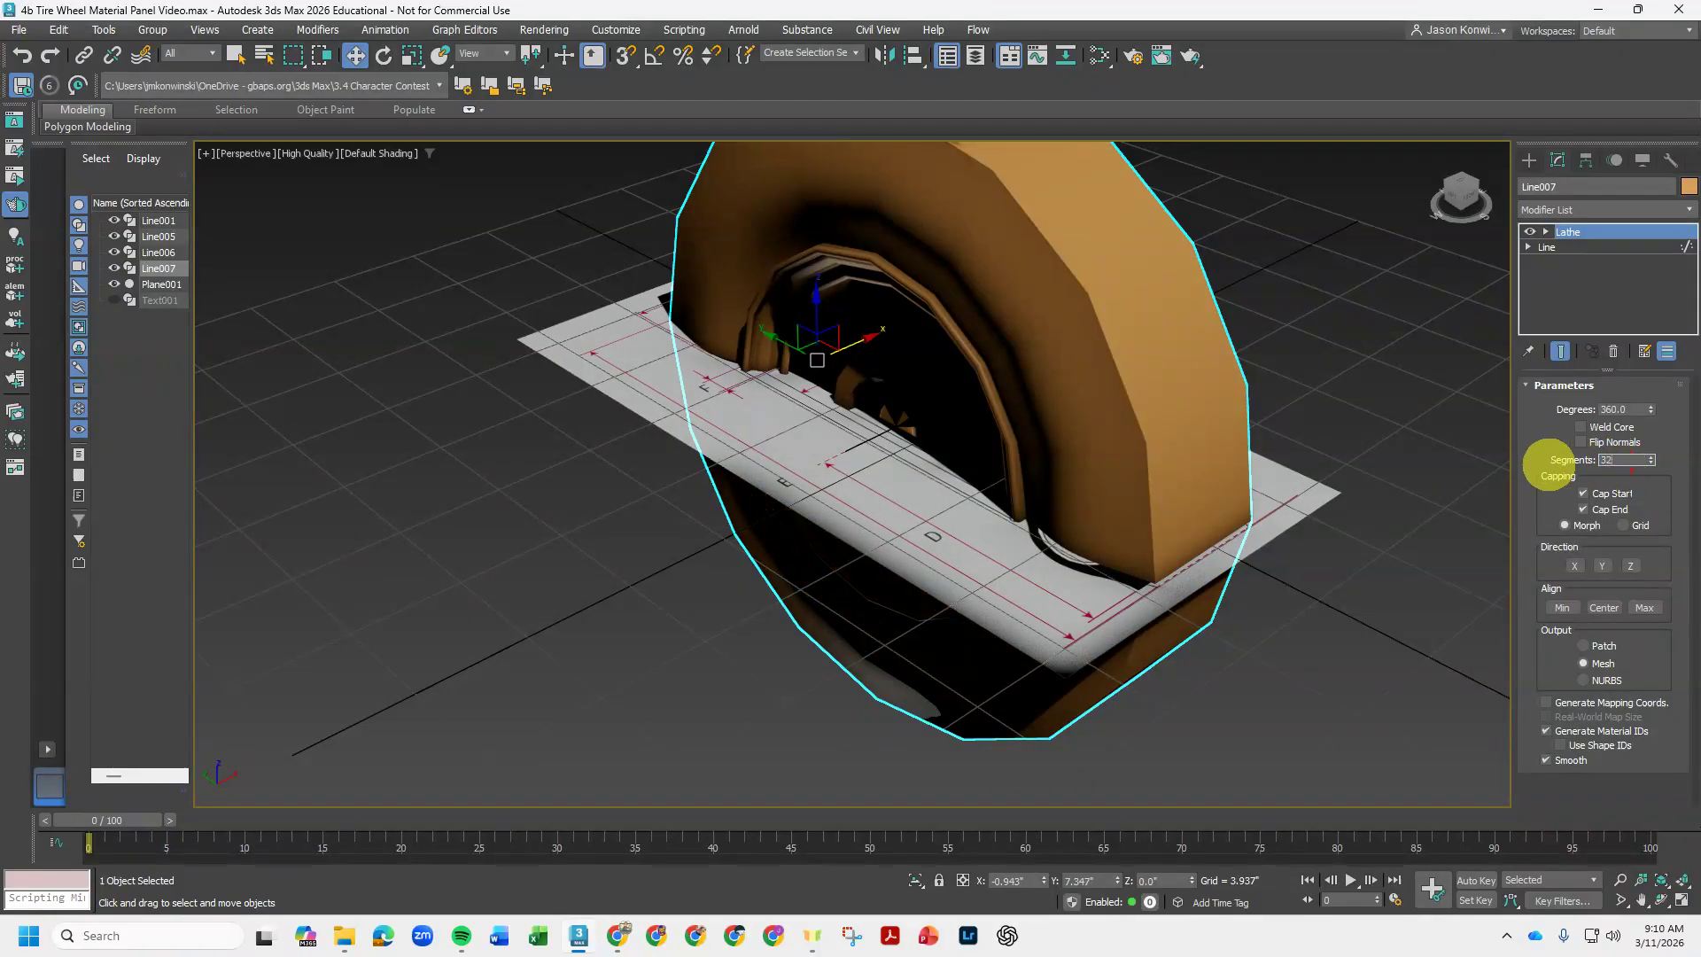
key("Return")
- Change the lathed wheel's object color to the gray basic color
middle_click_drag(1135, 570, 1196, 522, "alt")
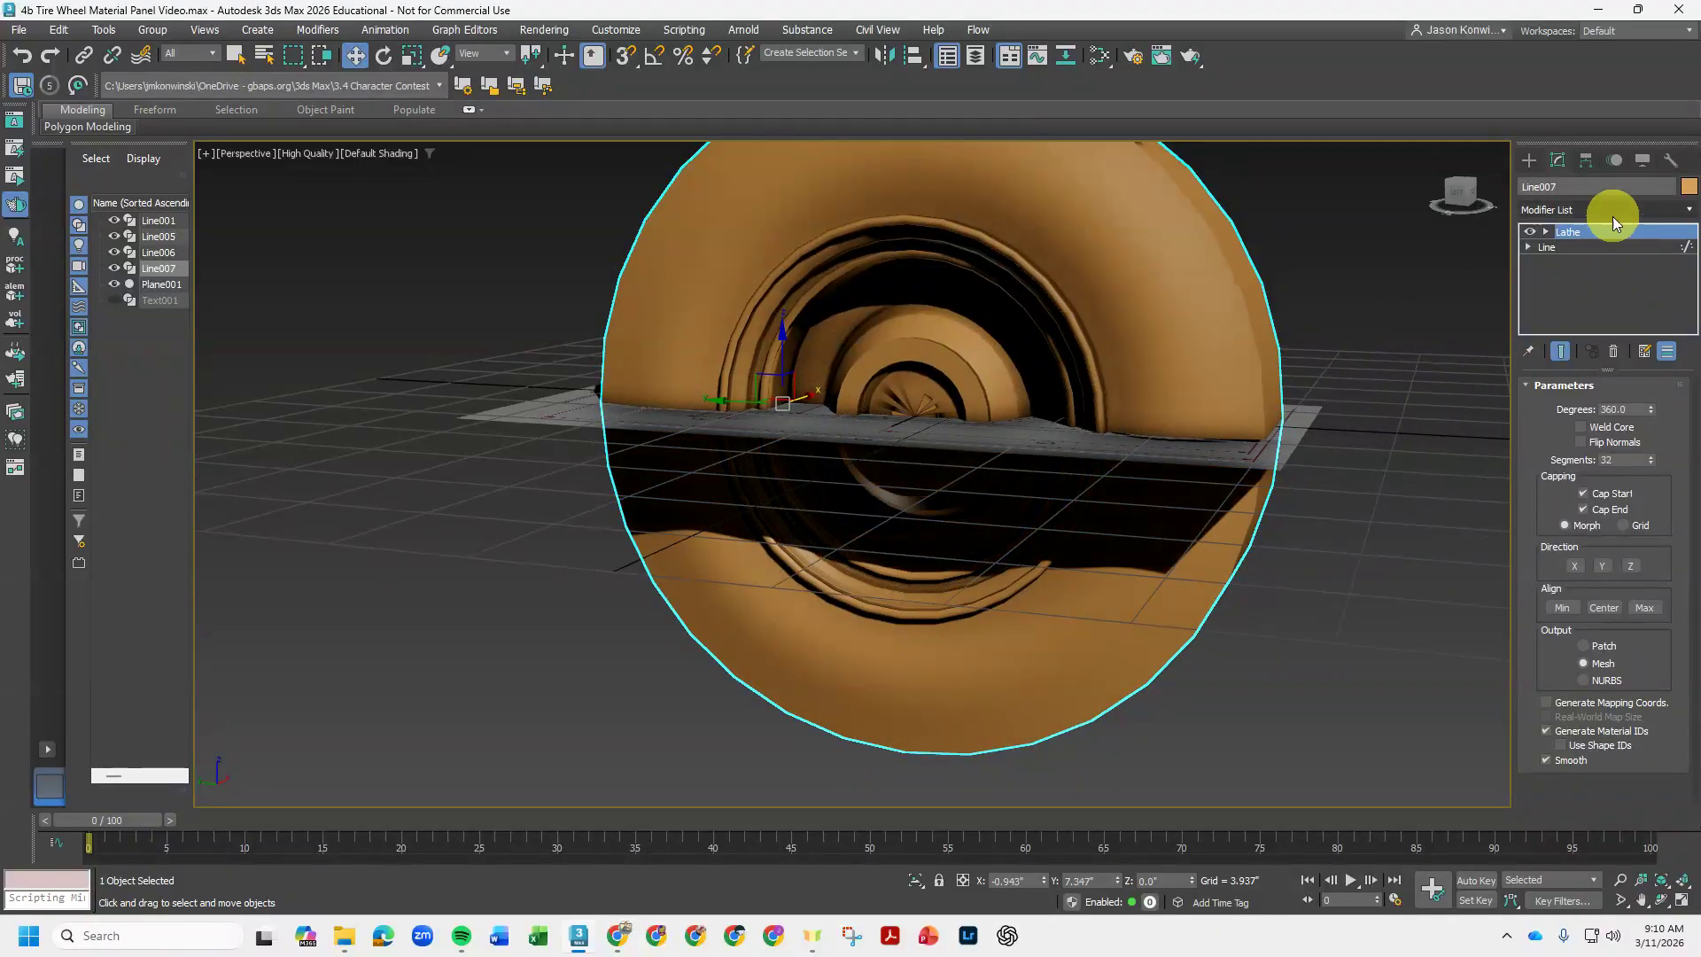
left_click(1688, 186)
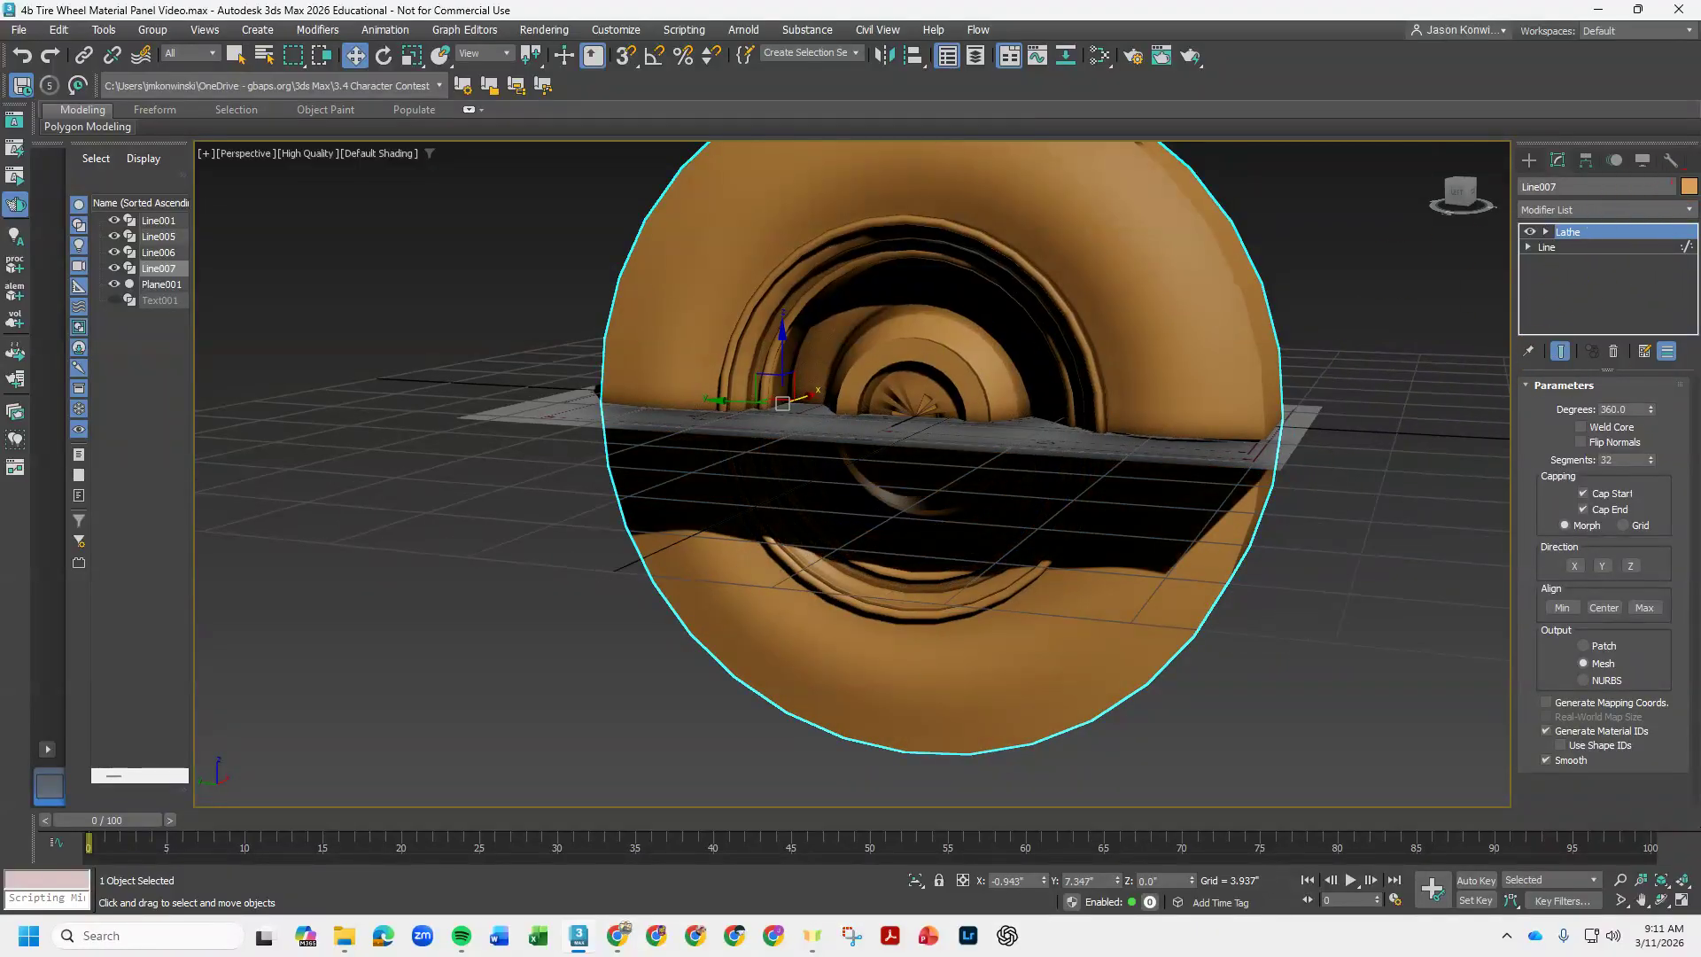
left_click_drag(1405, 441, 381, 374)
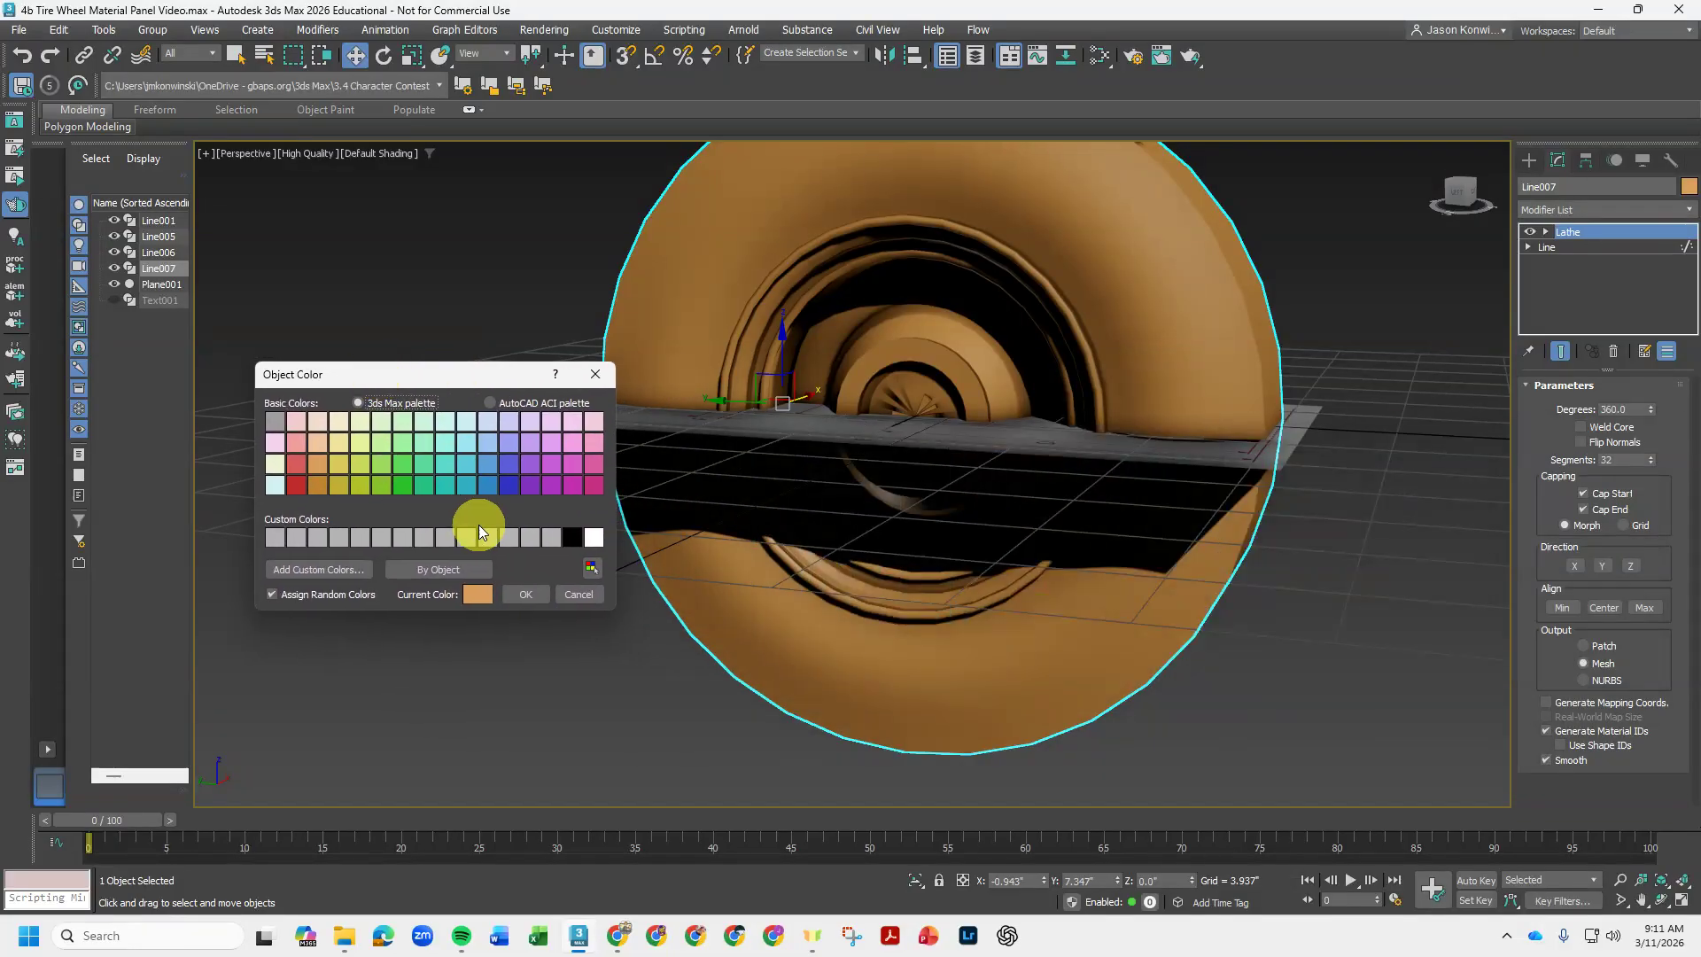
left_click(274, 421)
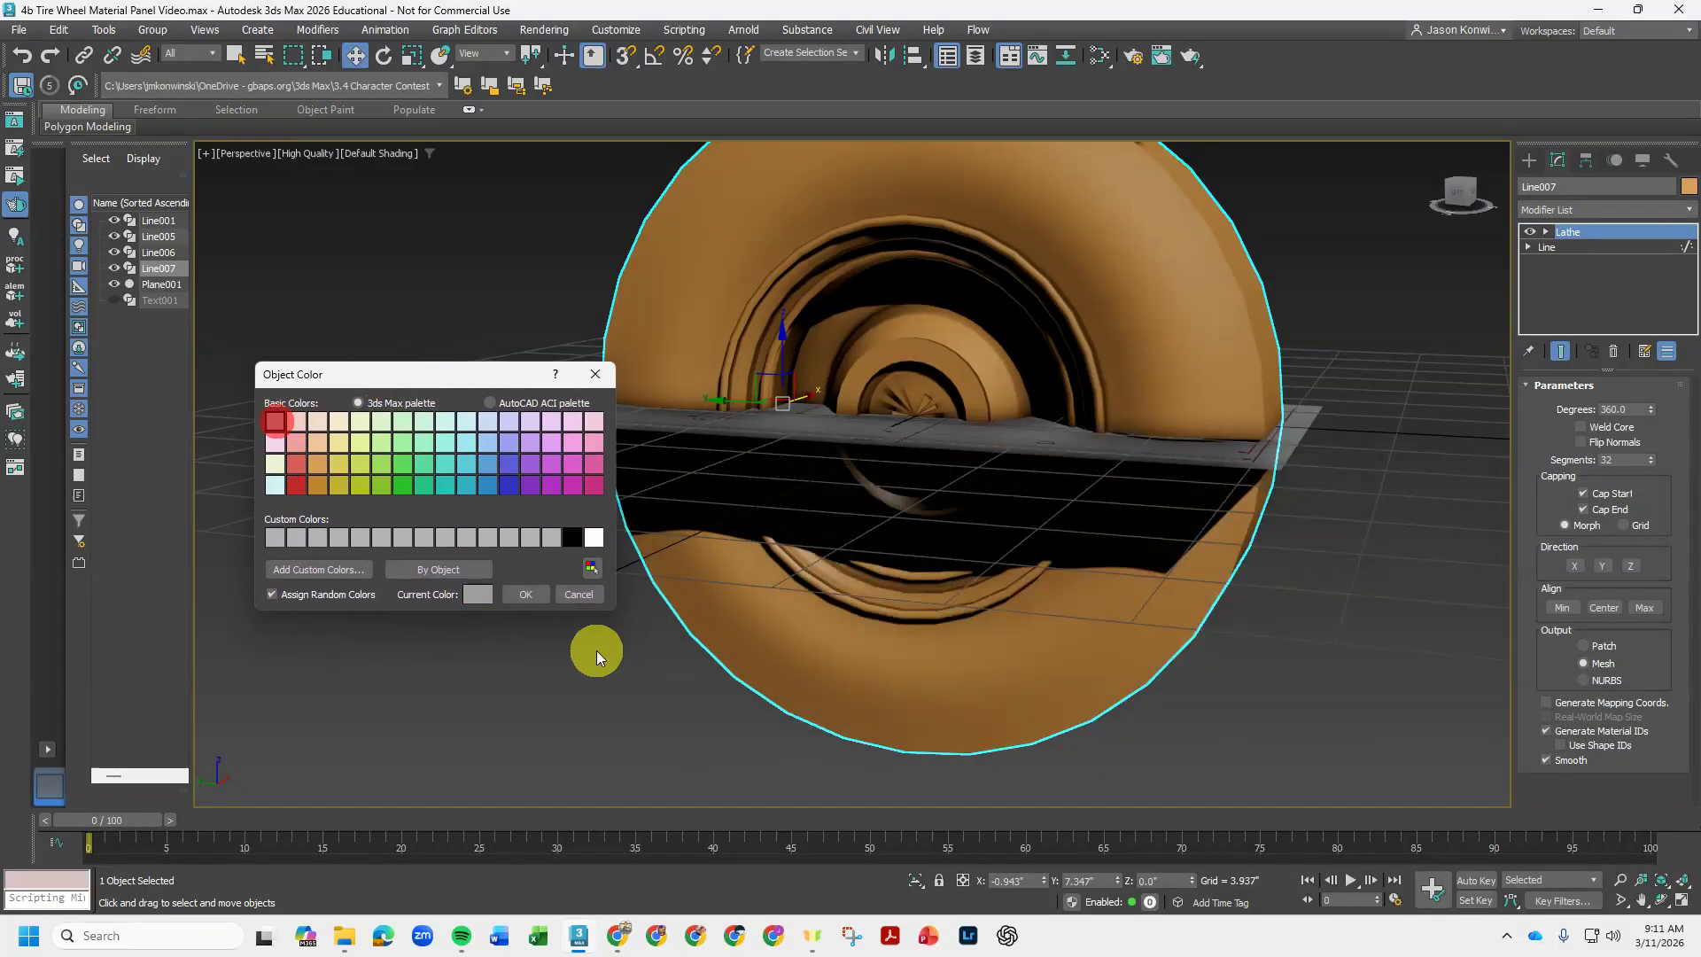
left_click(549, 596)
middle_click_drag(1269, 576, 1311, 631, "alt")
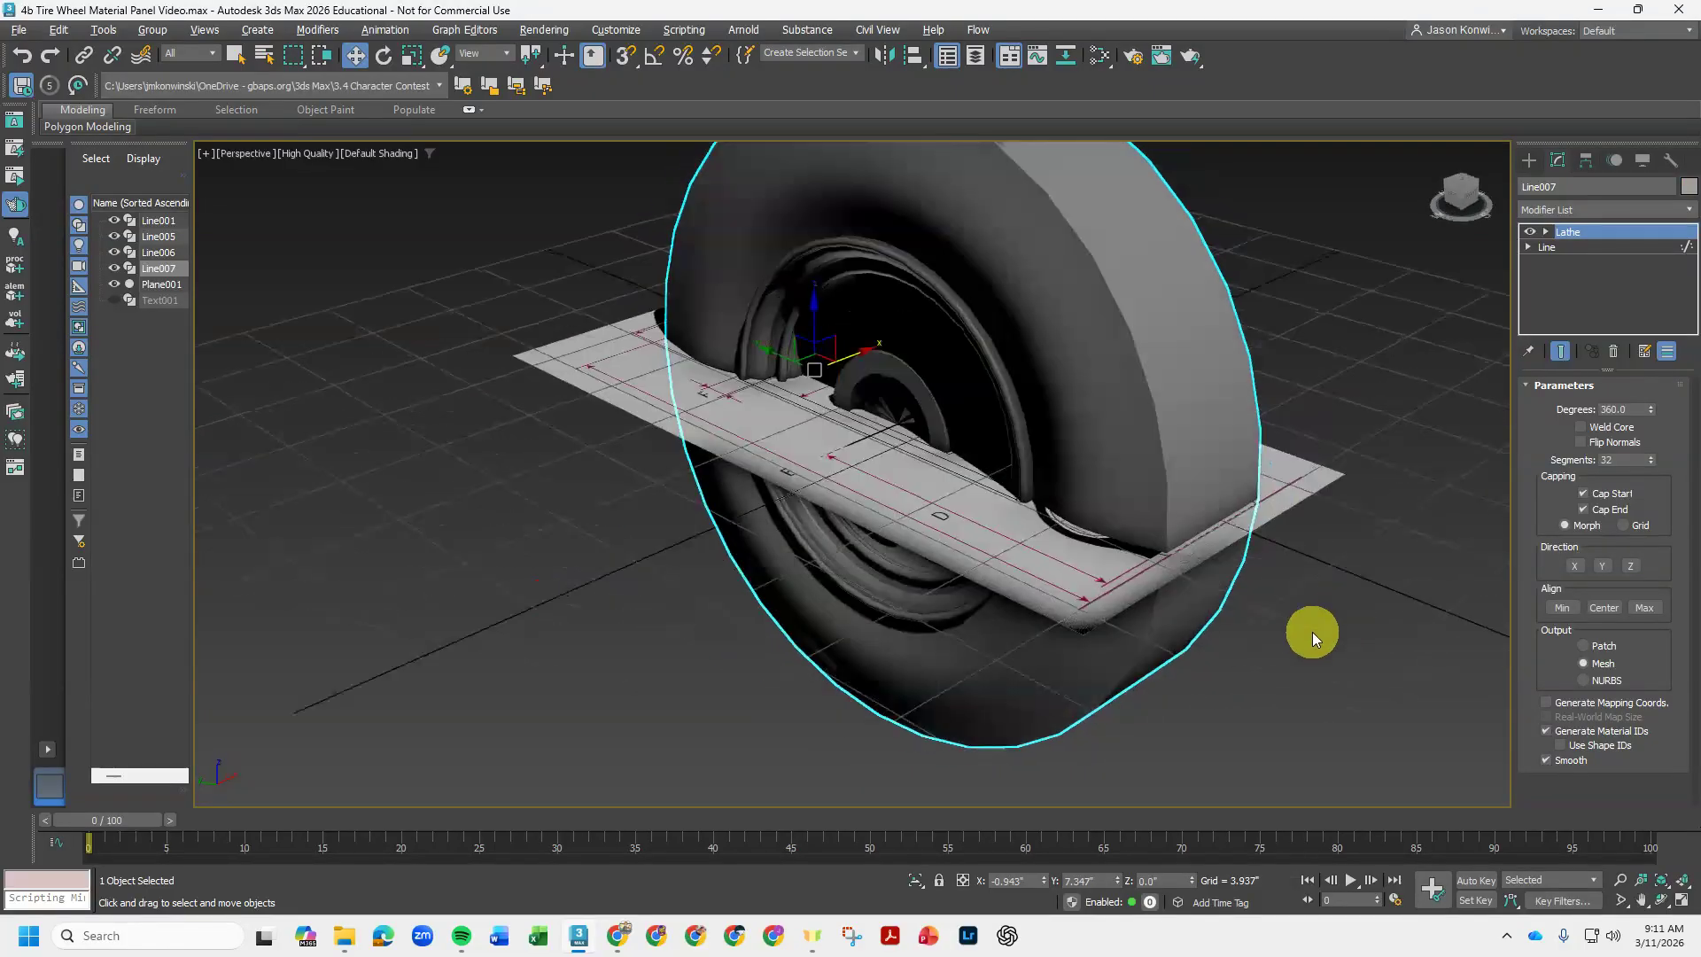
middle_click_drag(1280, 542, 1200, 486, "alt")
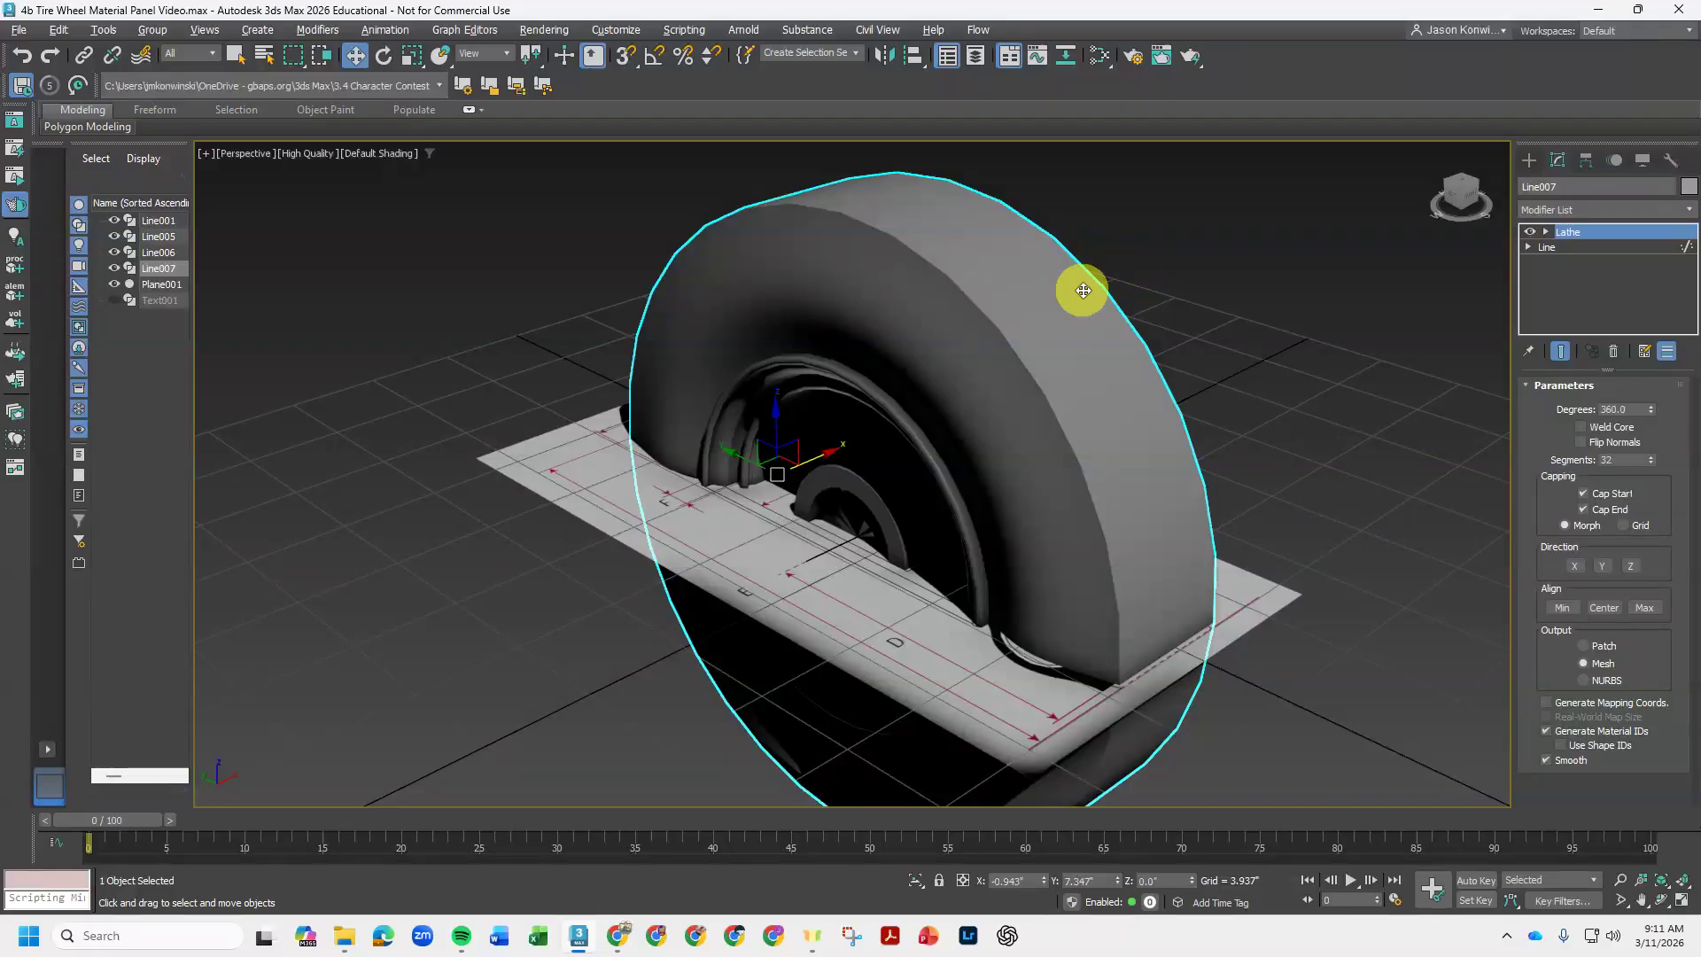
middle_click_drag(1292, 551, 1267, 528, "alt")
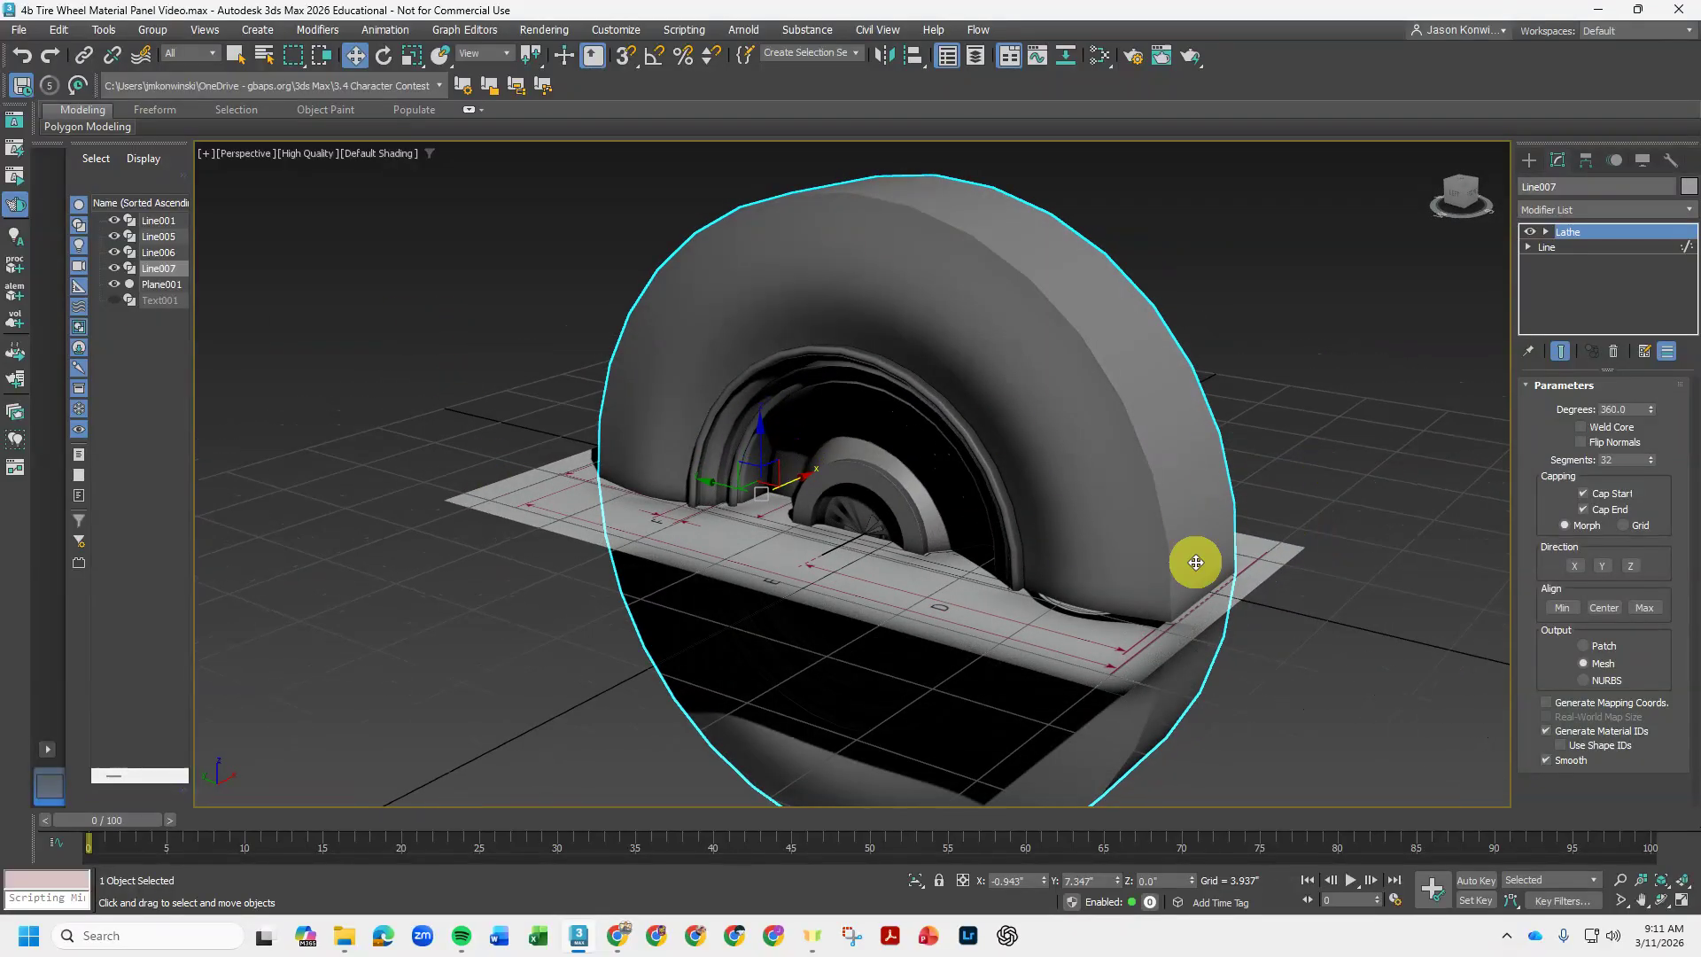